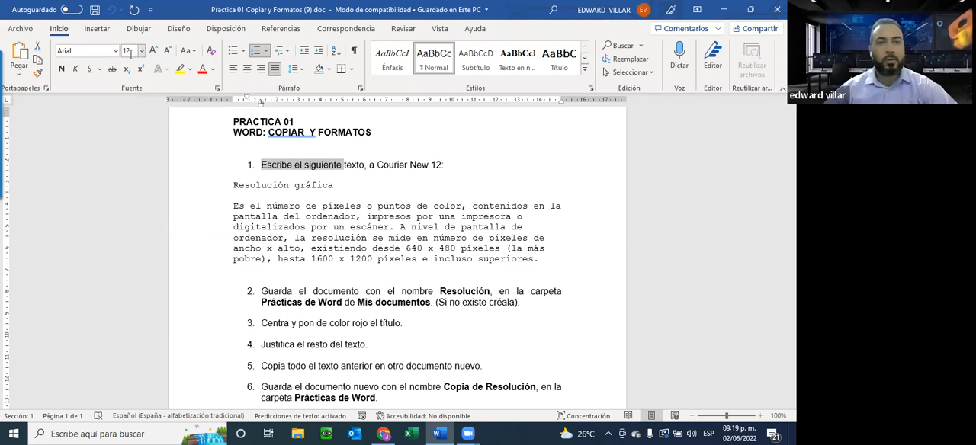
# Change the font of the "Resolución gráfica" heading and the paragraph below it to Algerian.
pyautogui.click(233, 183)
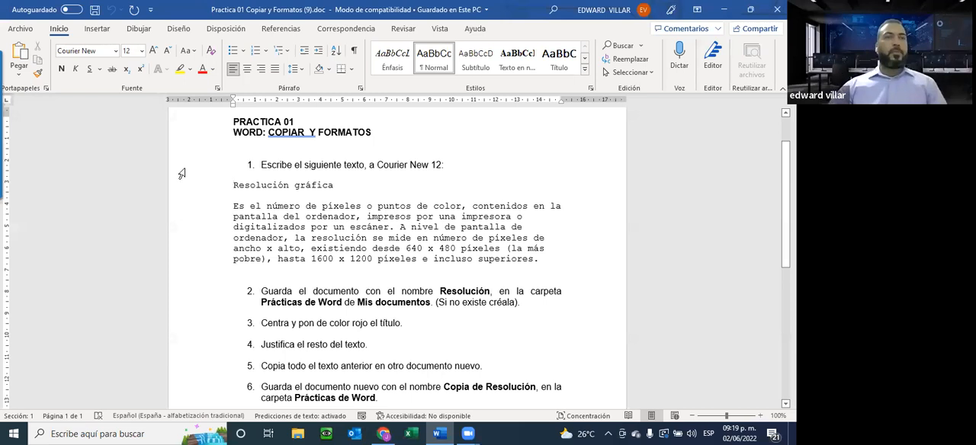
pyautogui.moveTo(233, 185); pyautogui.dragTo(564, 263)
pyautogui.click(116, 52)
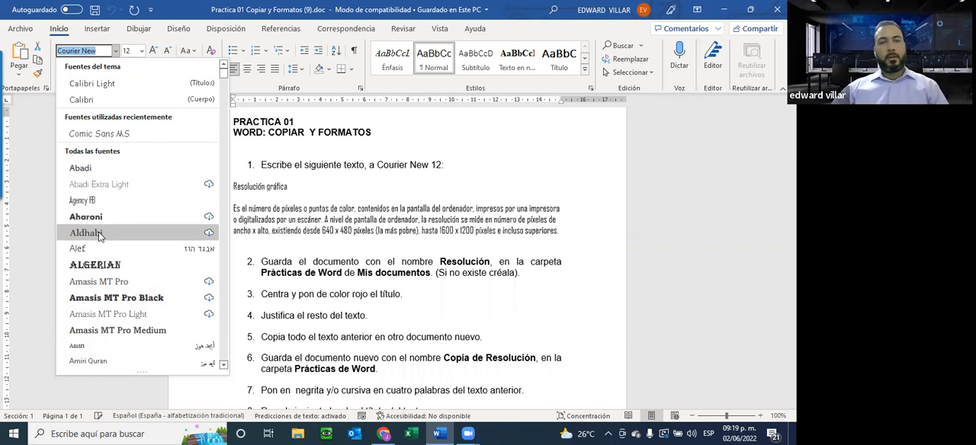
pyautogui.click(100, 266)
# Set the font of the "Resolución gráfica" heading and its paragraph to Courier New.
pyautogui.click(116, 50)
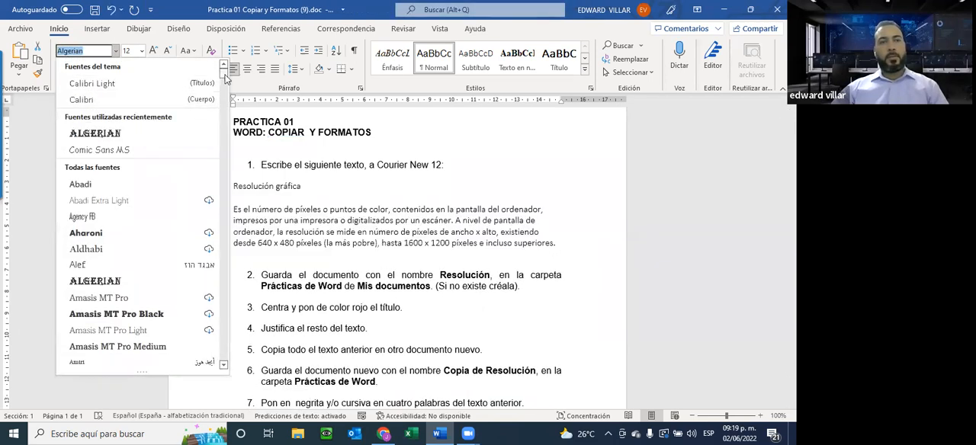
pyautogui.moveTo(220, 76); pyautogui.dragTo(187, 305)
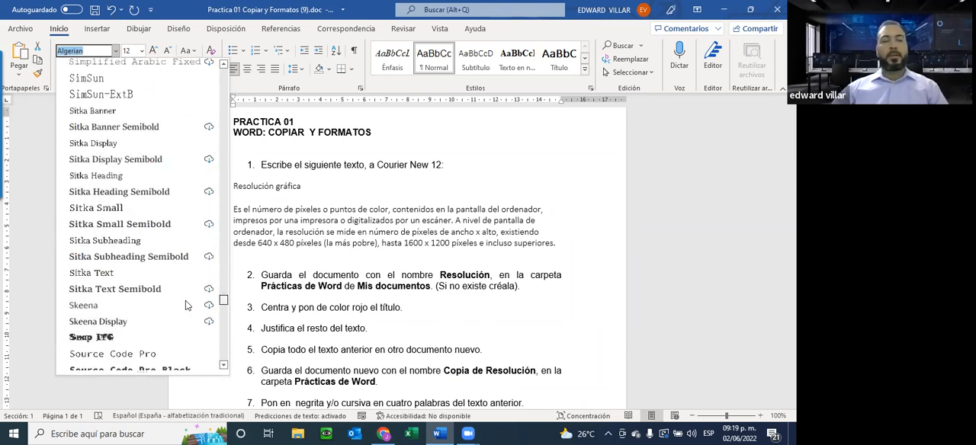
pyautogui.scroll(20, 183, 283)
pyautogui.scroll(20, 196, 176)
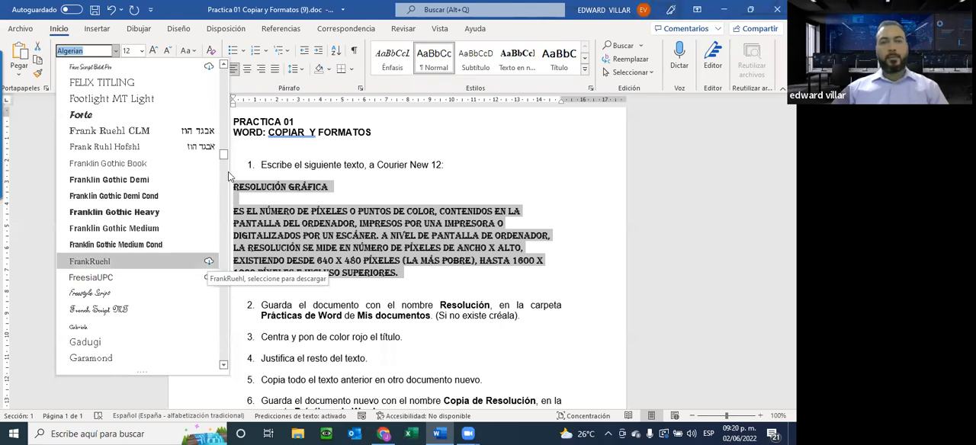
pyautogui.moveTo(225, 156); pyautogui.dragTo(225, 61)
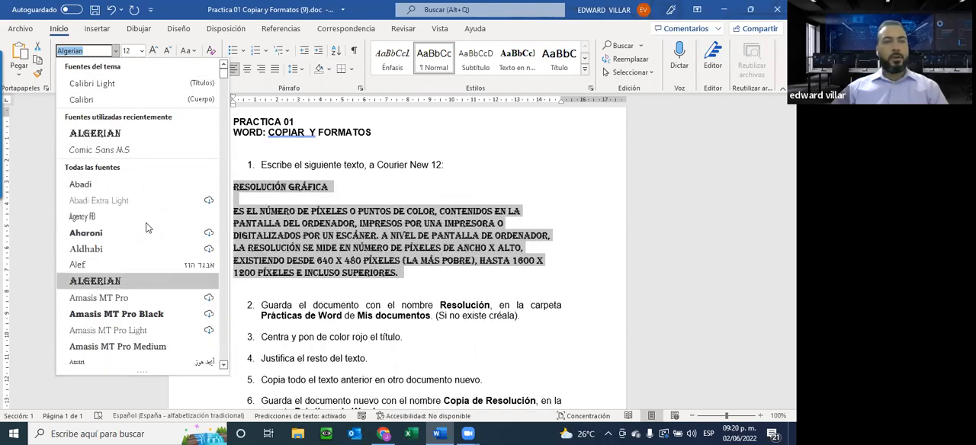
pyautogui.scroll(-3, 148, 228)
pyautogui.scroll(-10, 147, 227)
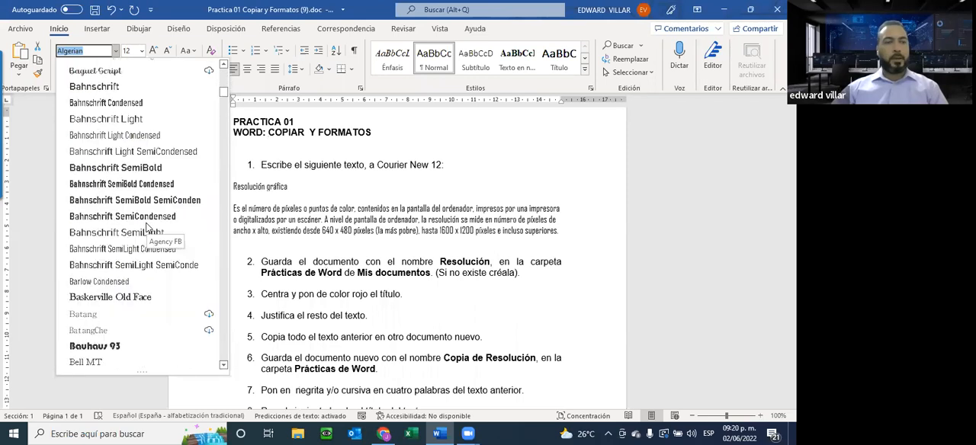
pyautogui.scroll(-12, 147, 227)
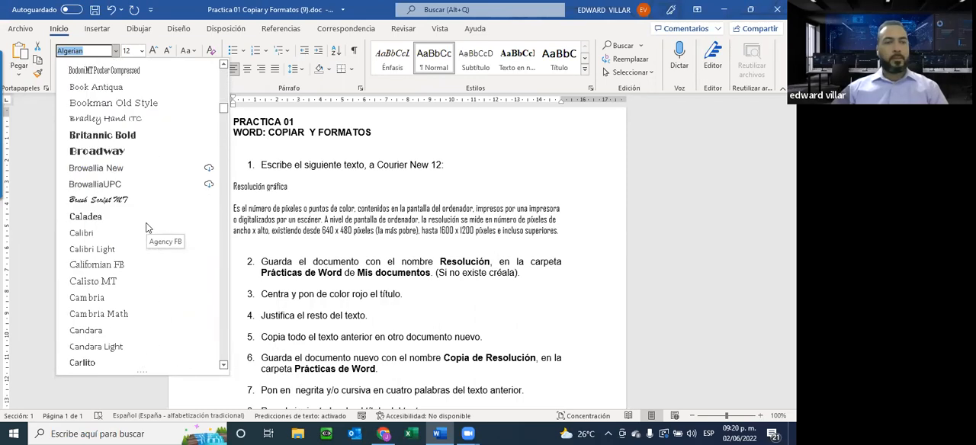
pyautogui.scroll(-1, 147, 228)
pyautogui.scroll(-3, 147, 228)
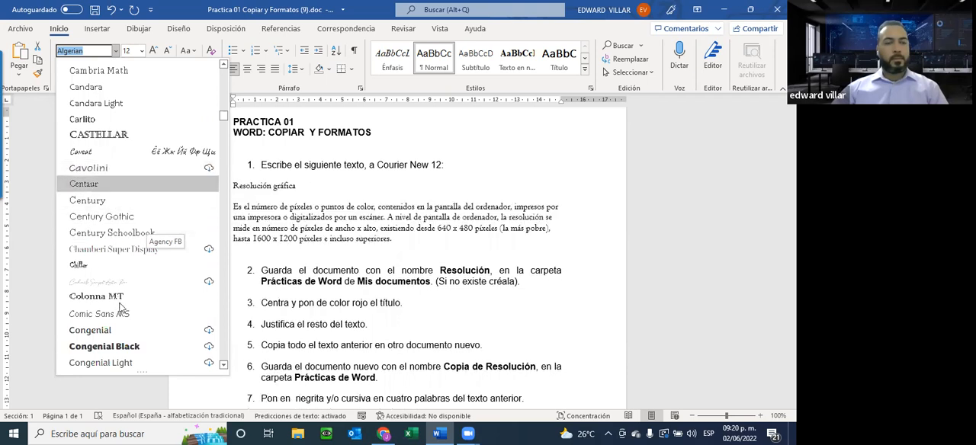
pyautogui.scroll(-2, 141, 301)
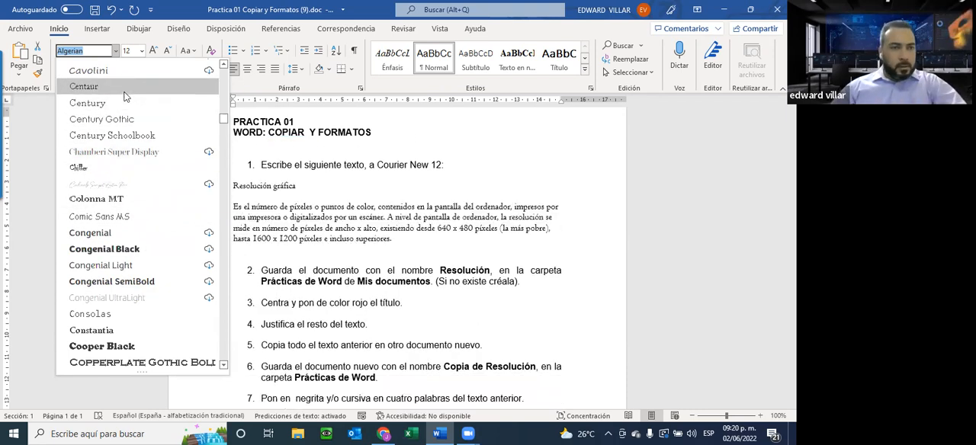
pyautogui.scroll(-1, 138, 167)
pyautogui.scroll(-2, 138, 168)
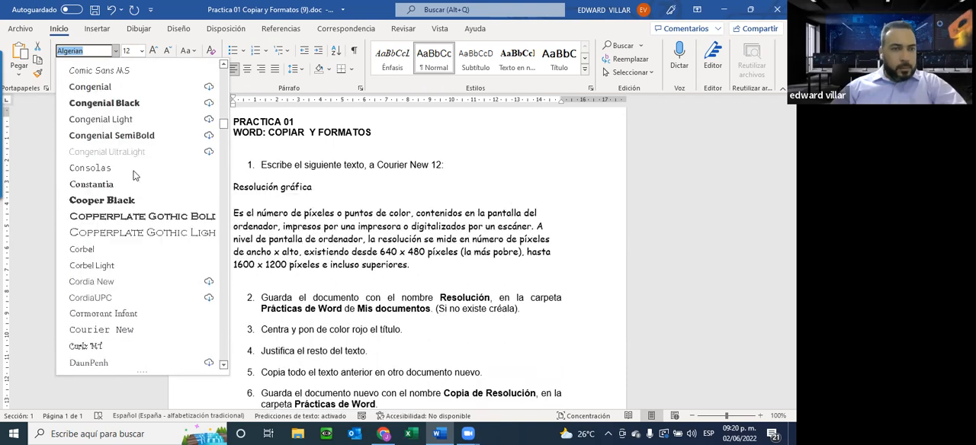
pyautogui.scroll(-3, 133, 175)
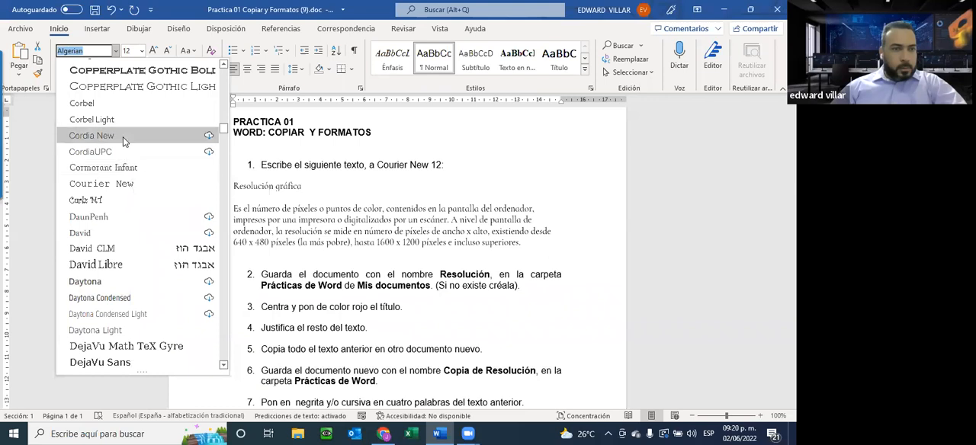
pyautogui.click(131, 187)
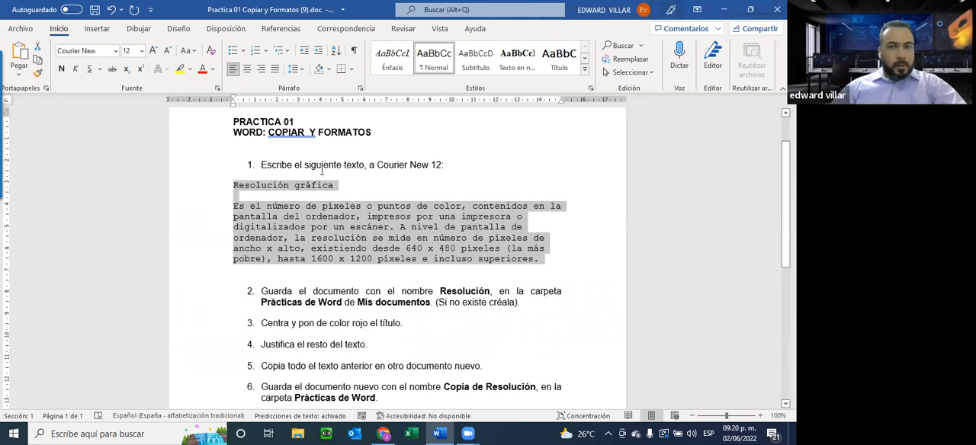
# Set the font size of the "Resolución gráfica" heading and its paragraph to 15 and deselect the text.
pyautogui.click(142, 51)
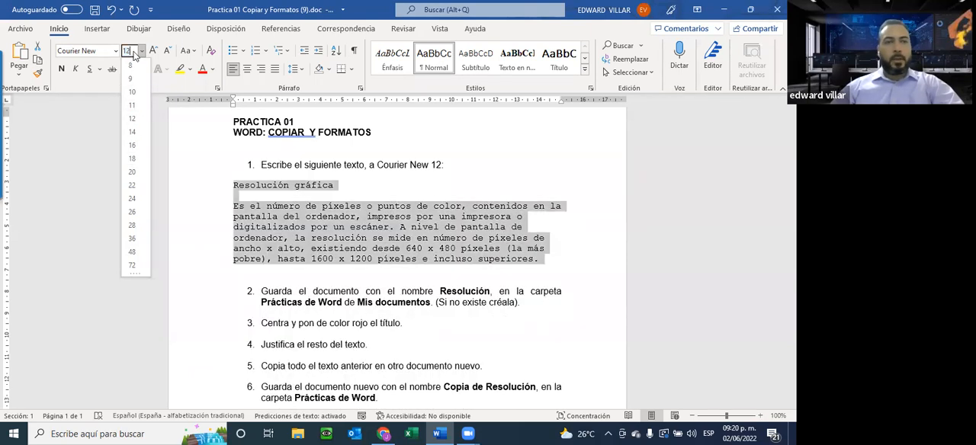
pyautogui.write('15')
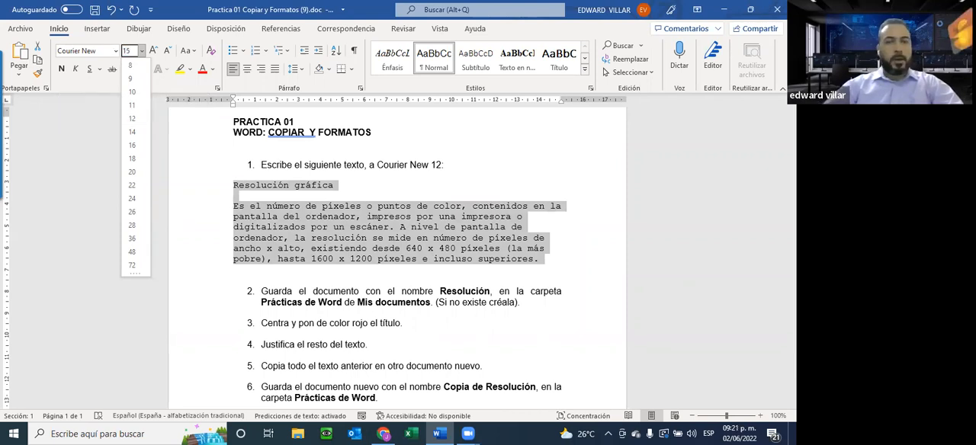
pyautogui.press('Return')
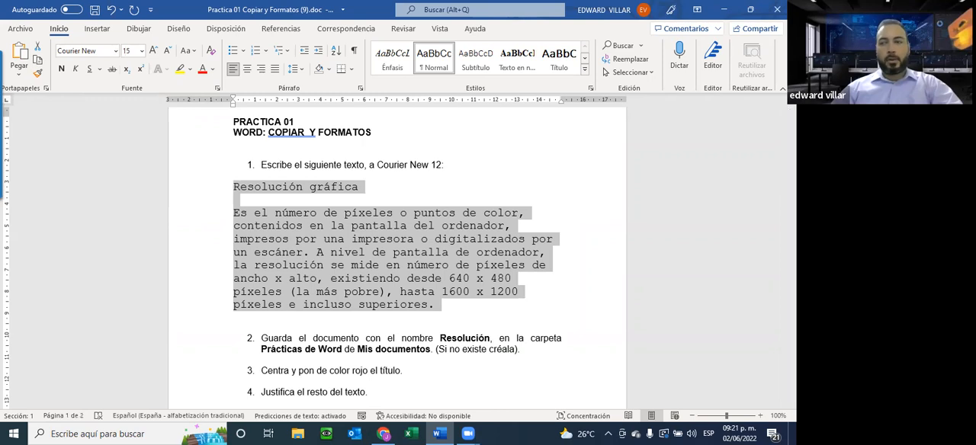
pyautogui.click(458, 252)
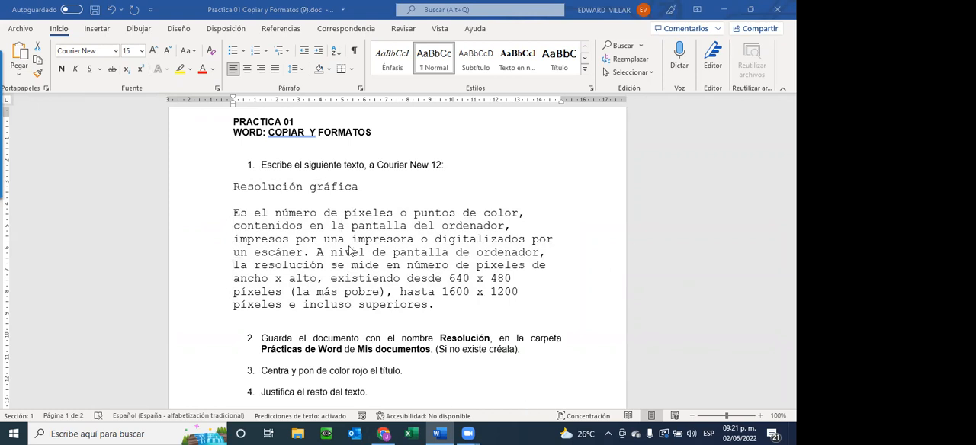
pyautogui.click(250, 189)
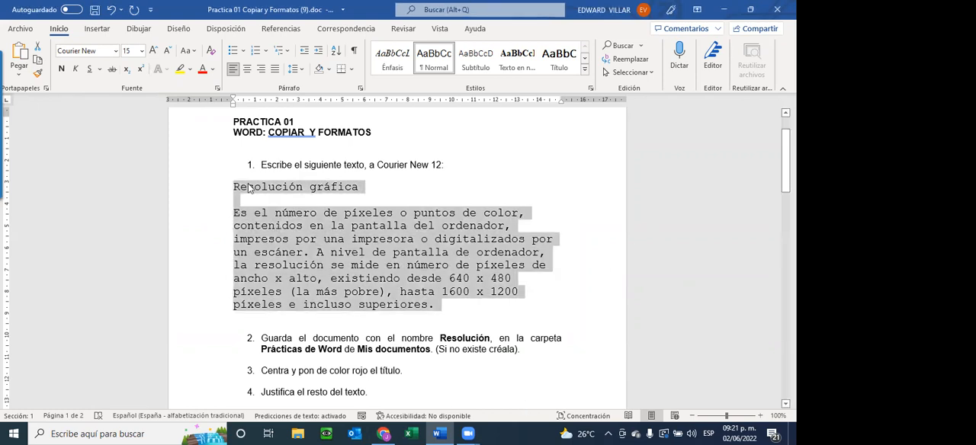
pyautogui.click(248, 188)
pyautogui.click(305, 165)
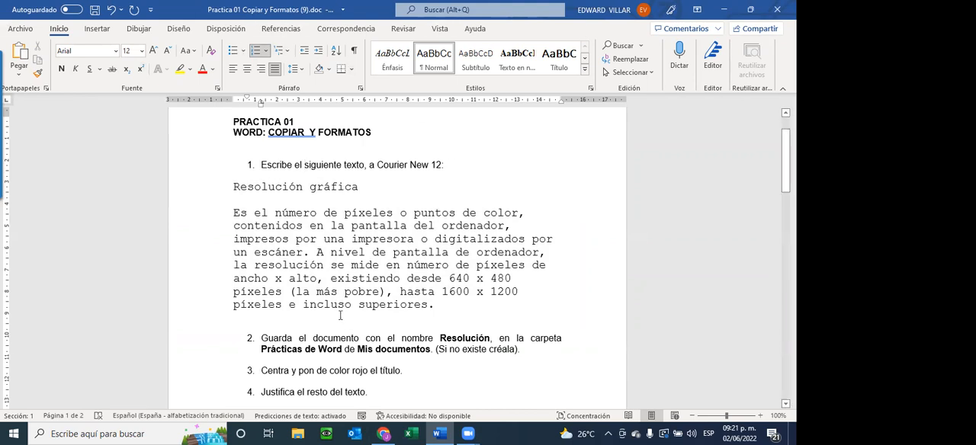
# Highlight instruction 2, about saving the document as Resolución in the Prácticas de Word folder, to read it.
pyautogui.scroll(-1, 519, 319)
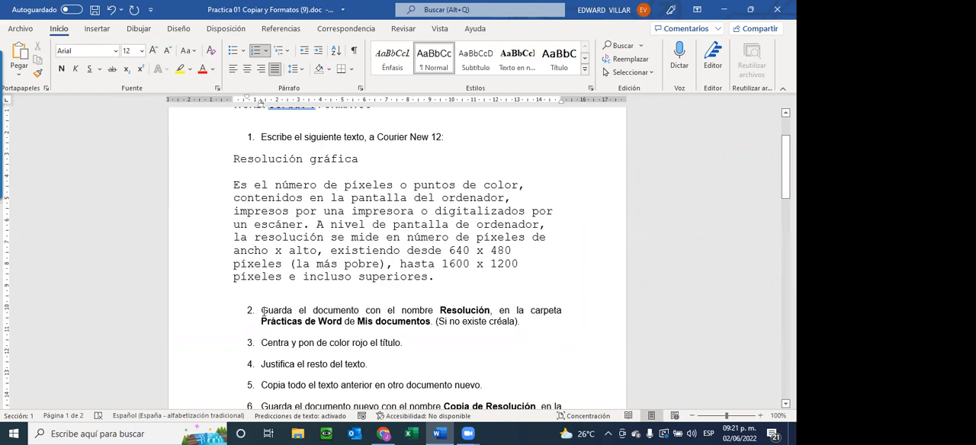
pyautogui.moveTo(263, 311); pyautogui.dragTo(472, 317)
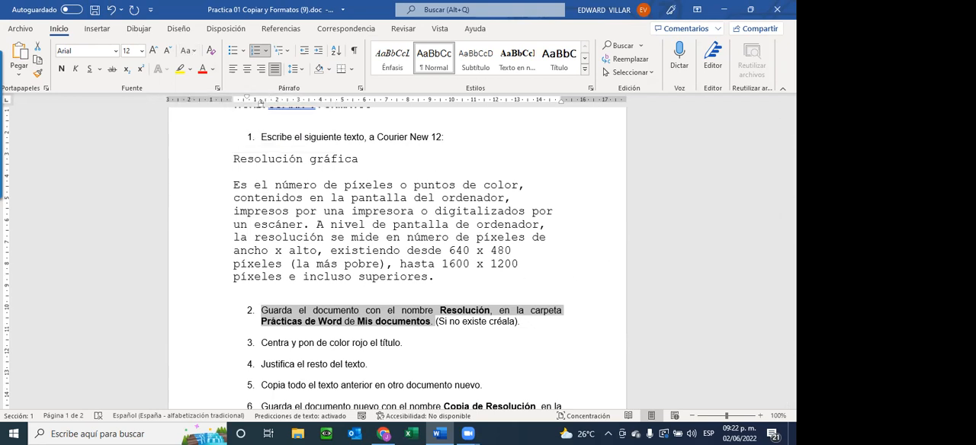
pyautogui.click(618, 351)
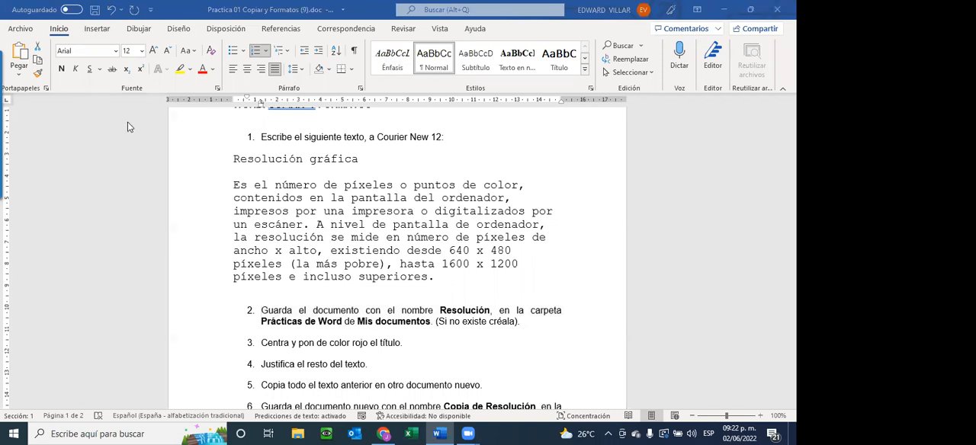
# Save the practice document under its existing name and location.
pyautogui.click(16, 32)
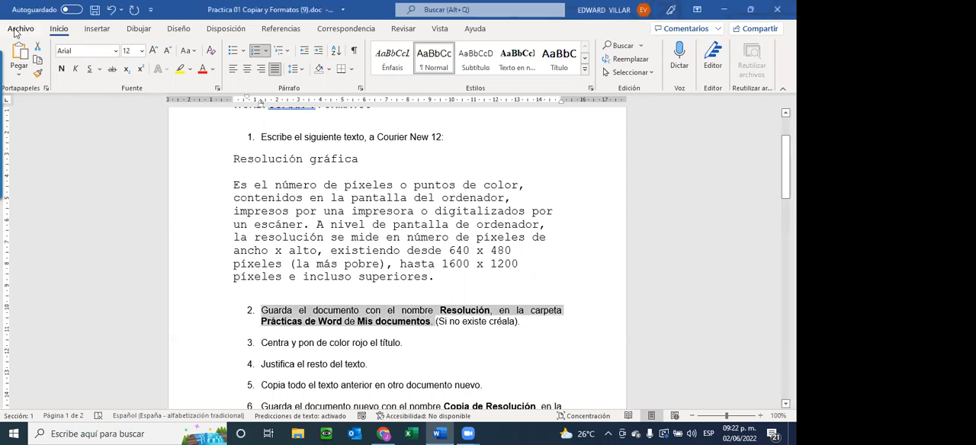
pyautogui.click(20, 31)
pyautogui.click(17, 35)
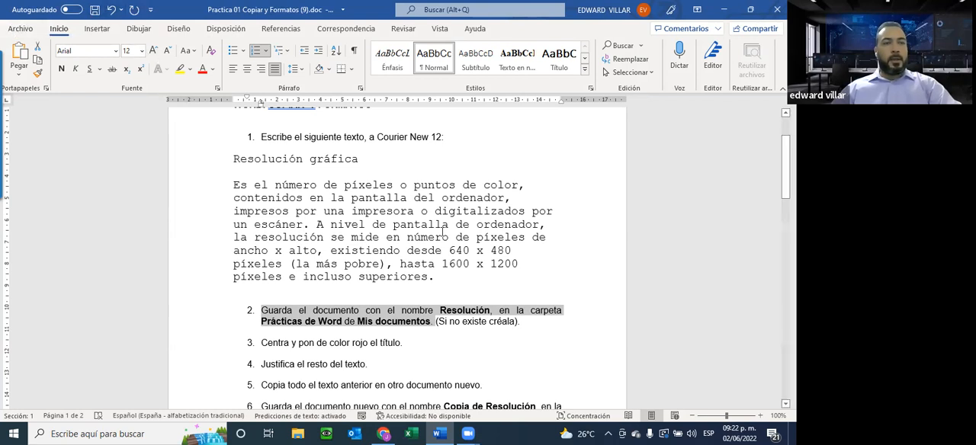
pyautogui.click(6, 31)
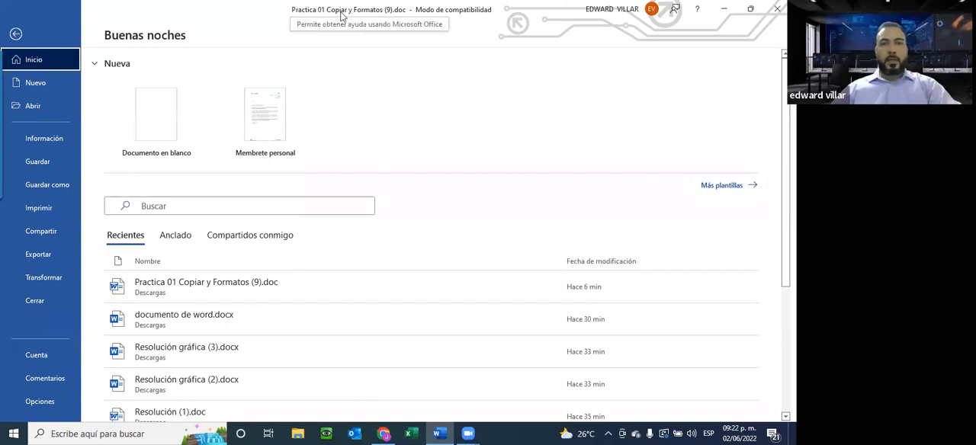
pyautogui.click(37, 162)
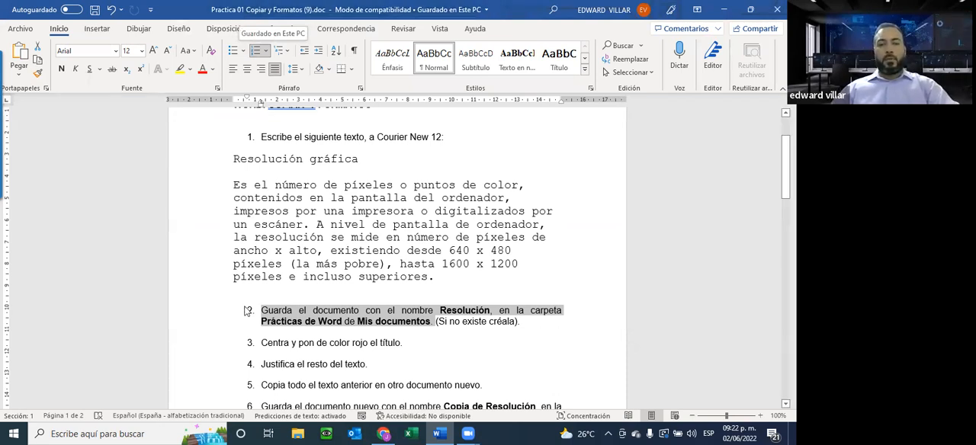
# Create a new blank document.
pyautogui.click(20, 29)
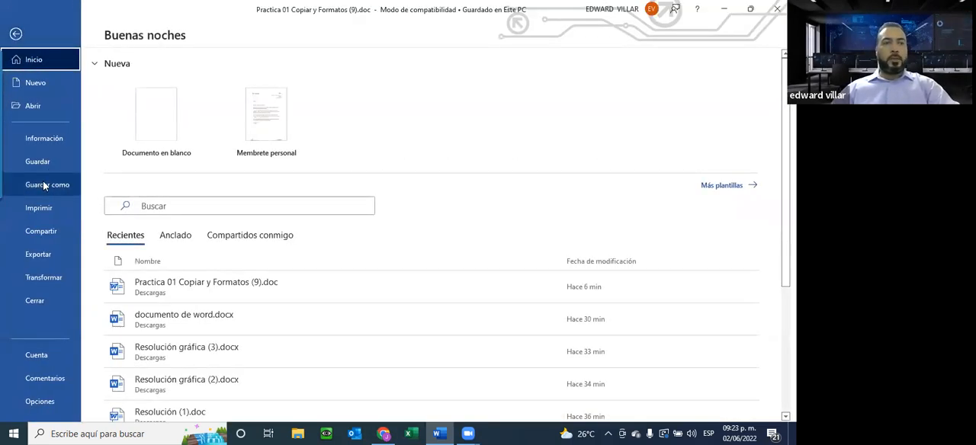
pyautogui.click(36, 84)
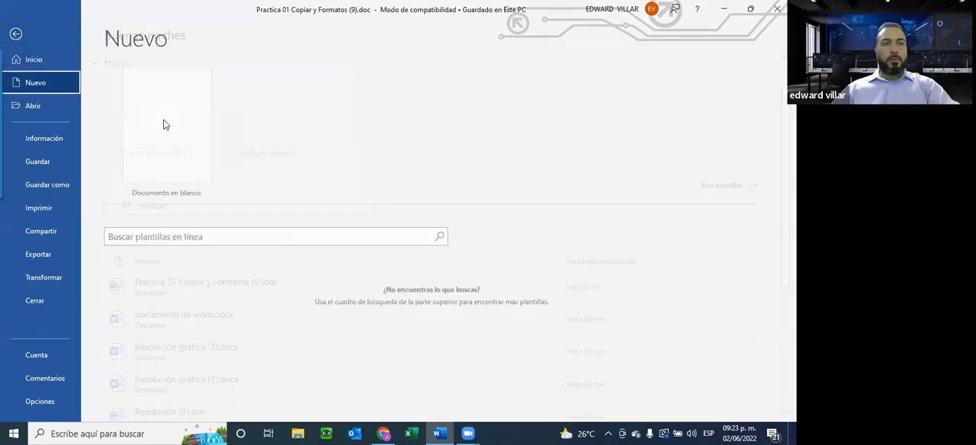
pyautogui.click(157, 133)
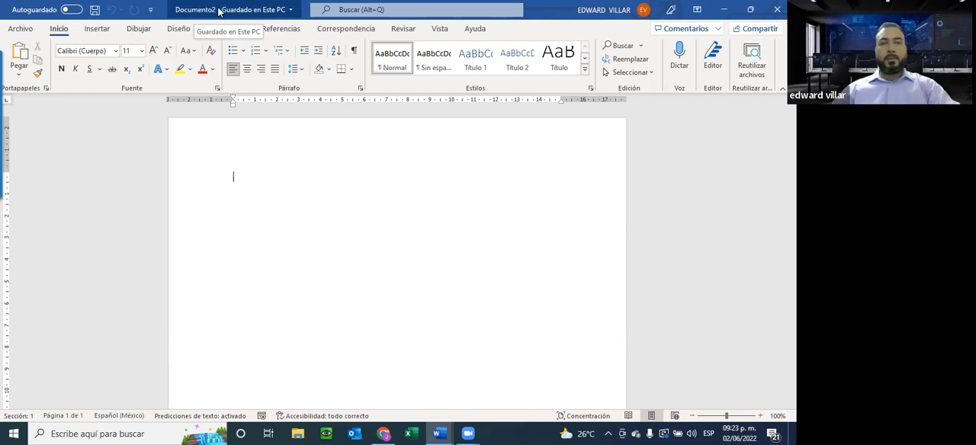
# Check the blank document's file name details and save options, and close it without saving to return to the practice document.
pyautogui.click(285, 11)
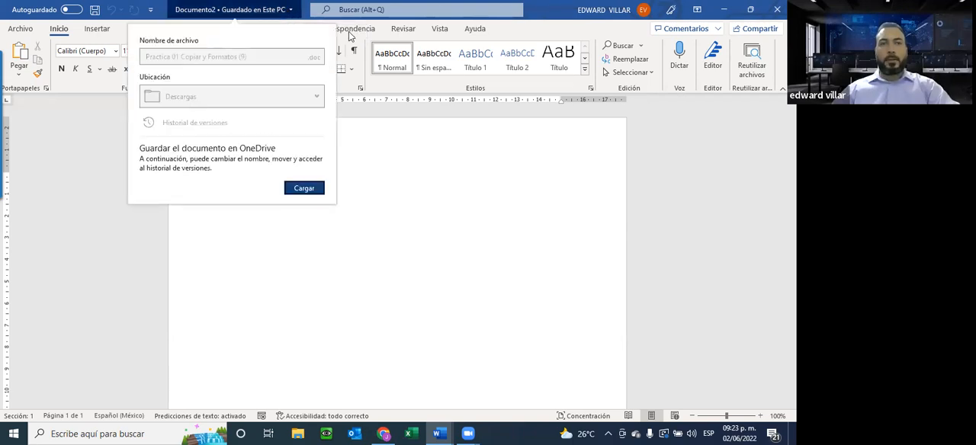
pyautogui.click(305, 12)
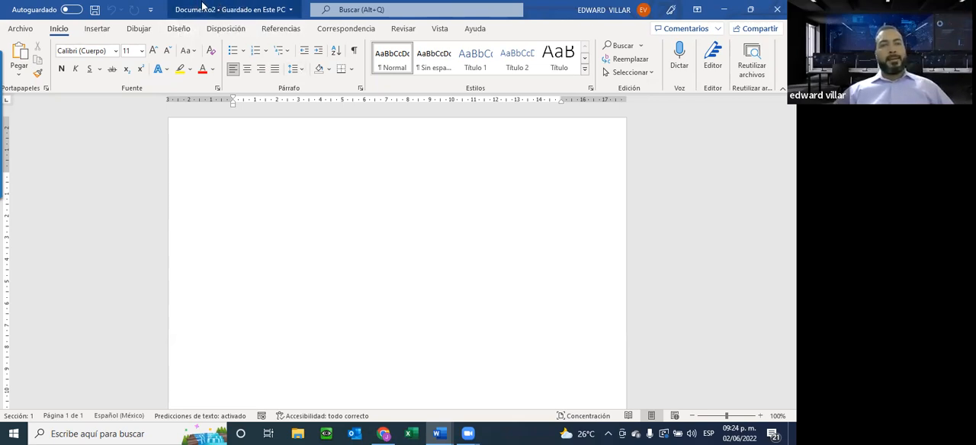
pyautogui.click(95, 13)
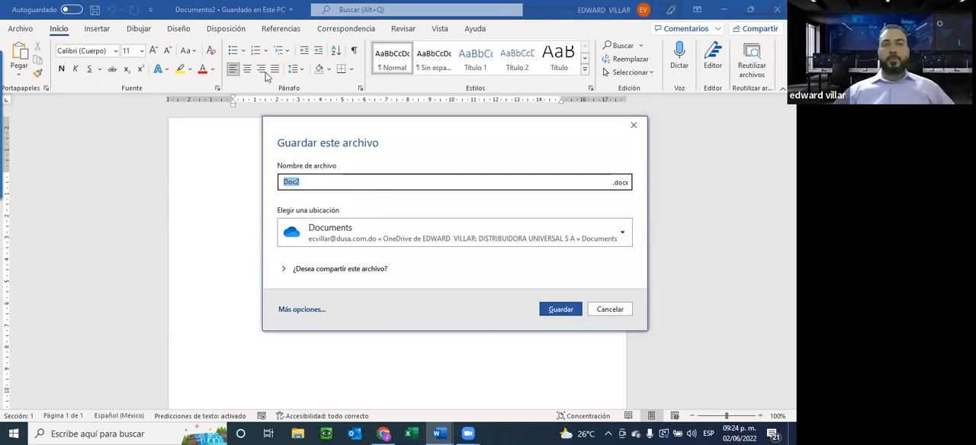
pyautogui.click(633, 125)
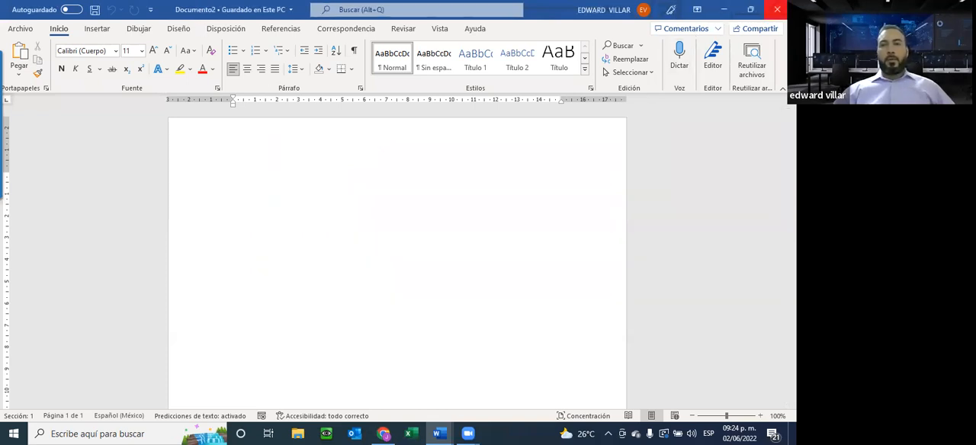
pyautogui.click(777, 10)
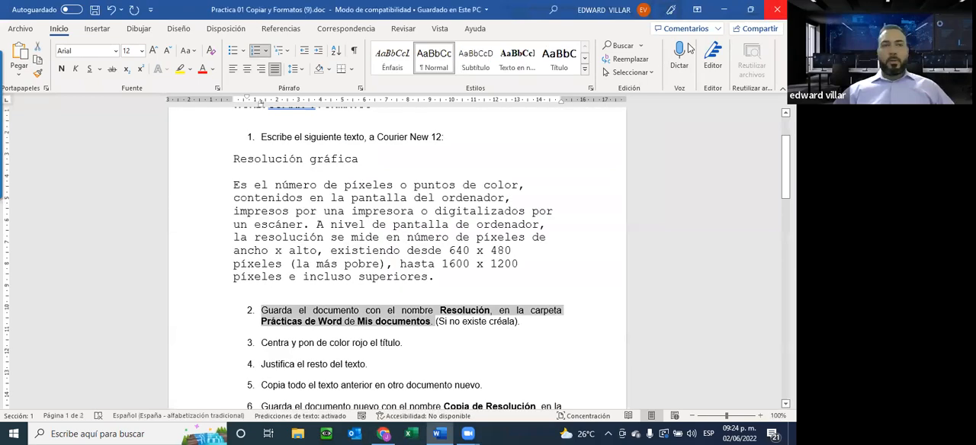
pyautogui.scroll(2, 366, 115)
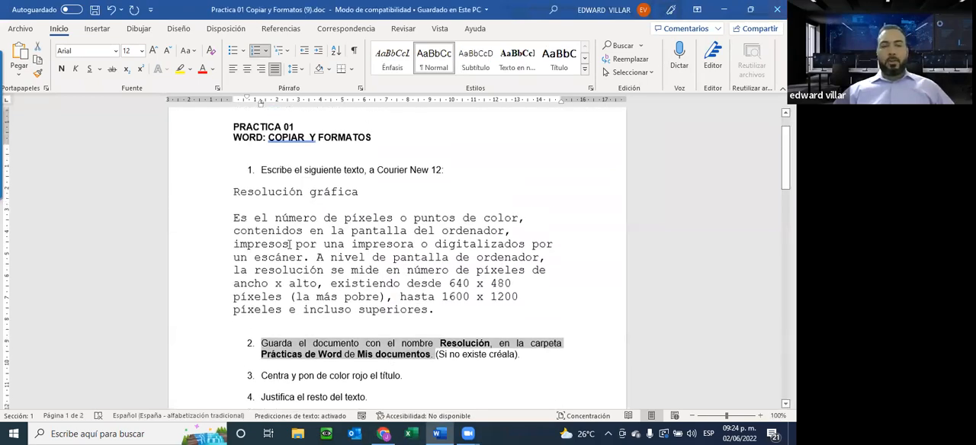
# Start saving the document as a new copy and set its file name to RESOLUCION.
pyautogui.scroll(-1, 424, 261)
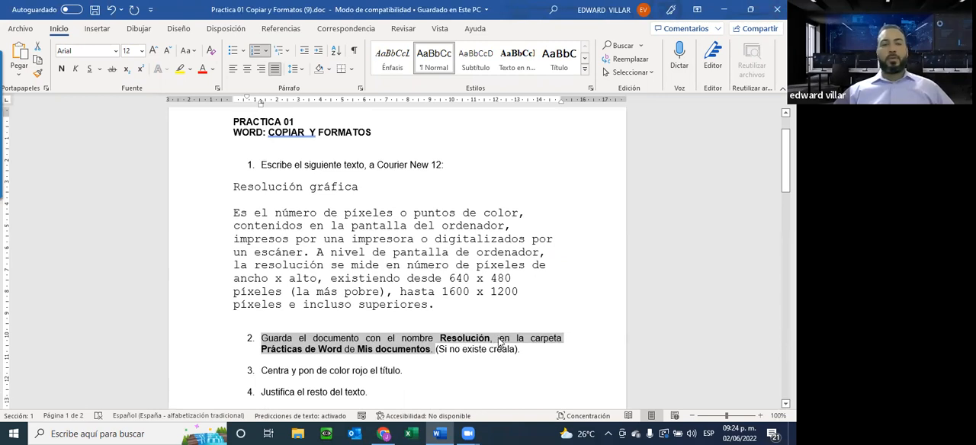
pyautogui.click(21, 28)
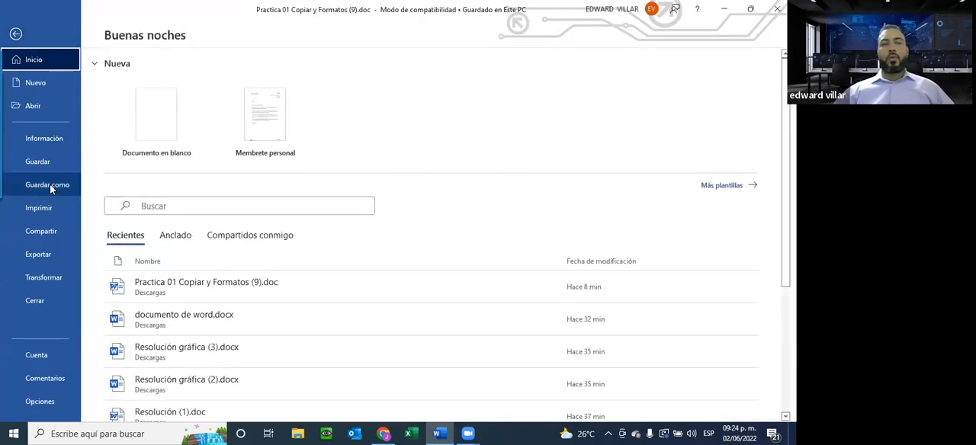
pyautogui.click(42, 187)
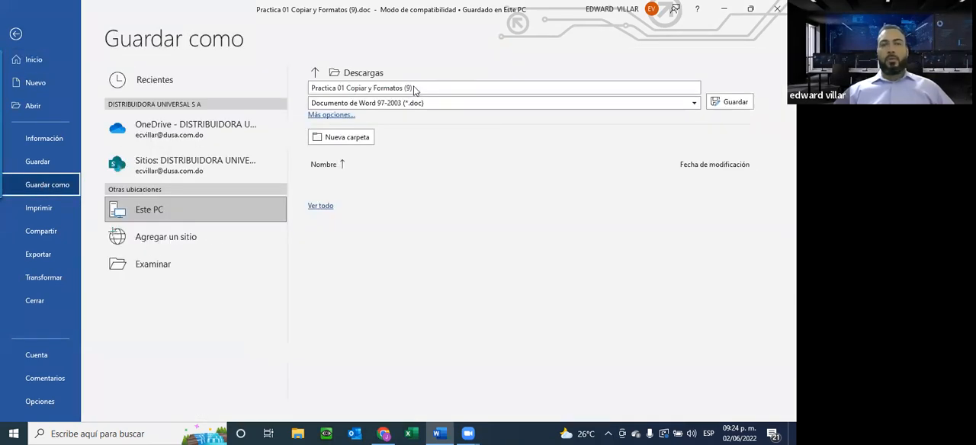
pyautogui.click(404, 88)
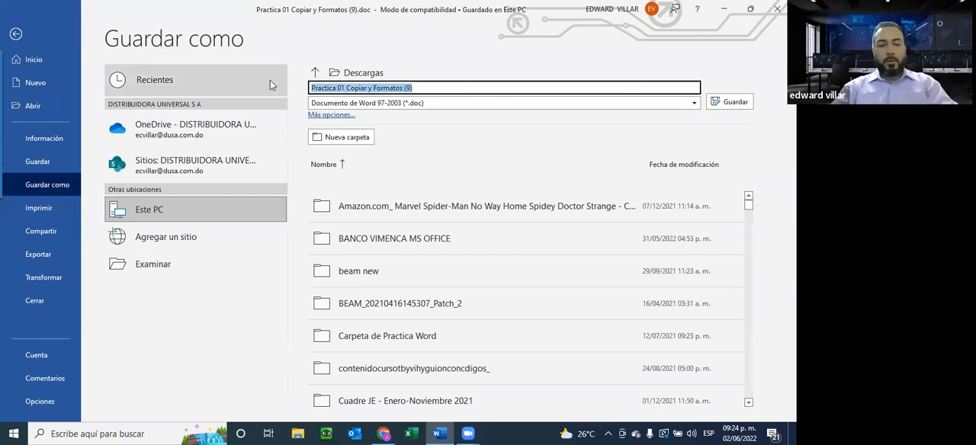
pyautogui.write('RESOLUCION')
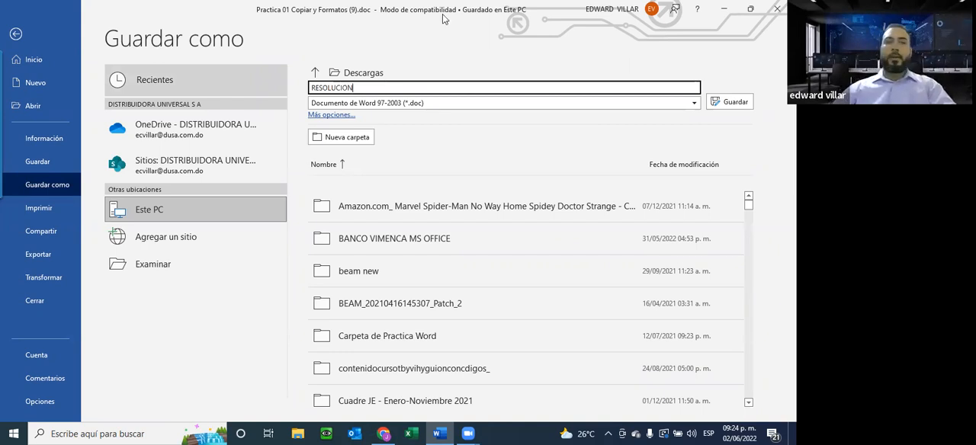
# Set the file type of the saved copy to Documento de Word (*.docx).
pyautogui.click(371, 105)
pyautogui.click(372, 107)
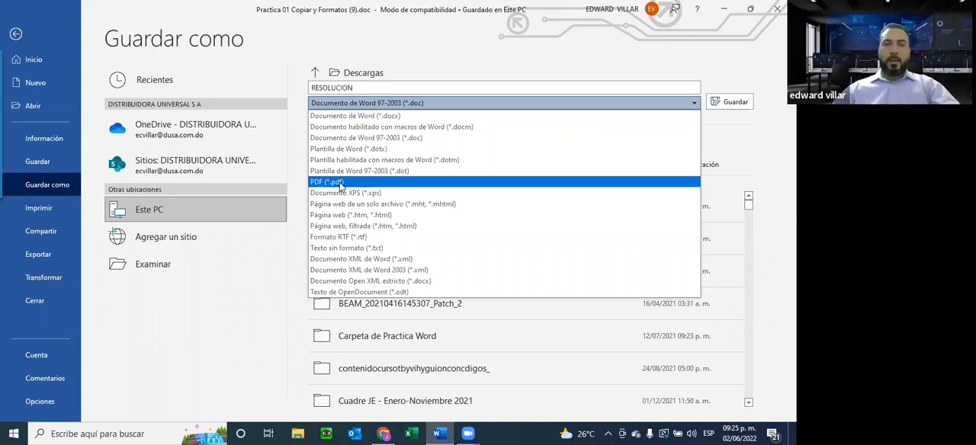
pyautogui.click(339, 104)
pyautogui.click(339, 105)
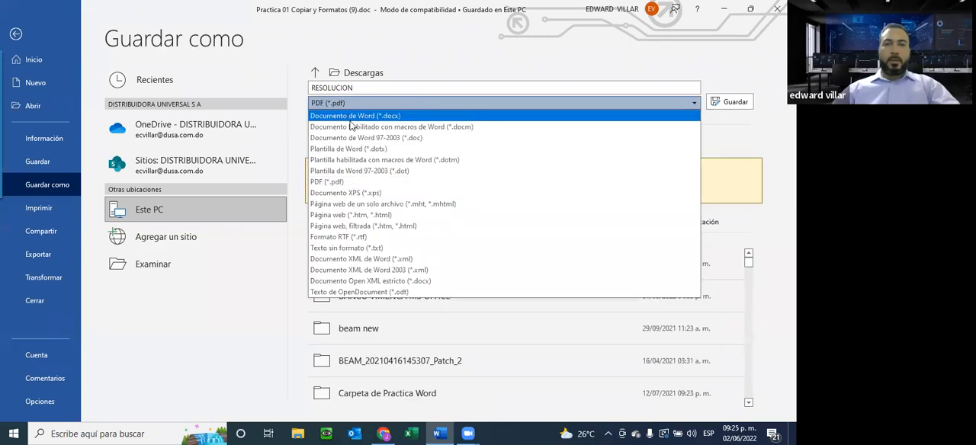
pyautogui.click(348, 116)
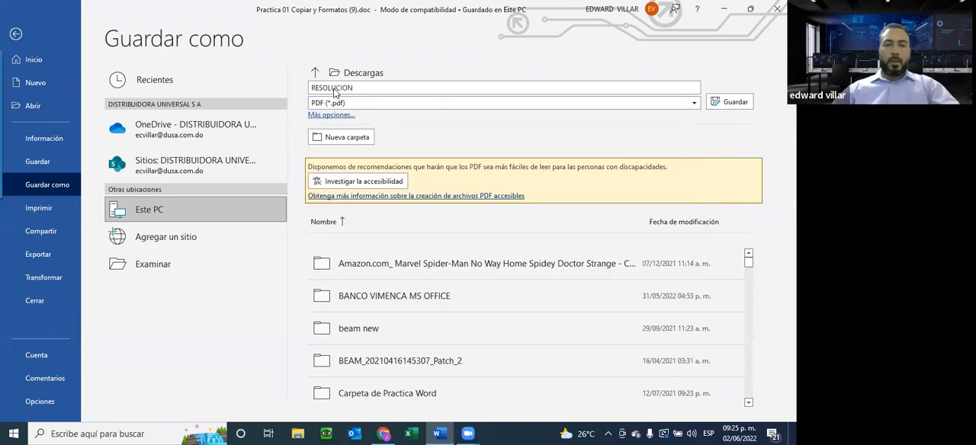
pyautogui.click(353, 104)
pyautogui.click(394, 122)
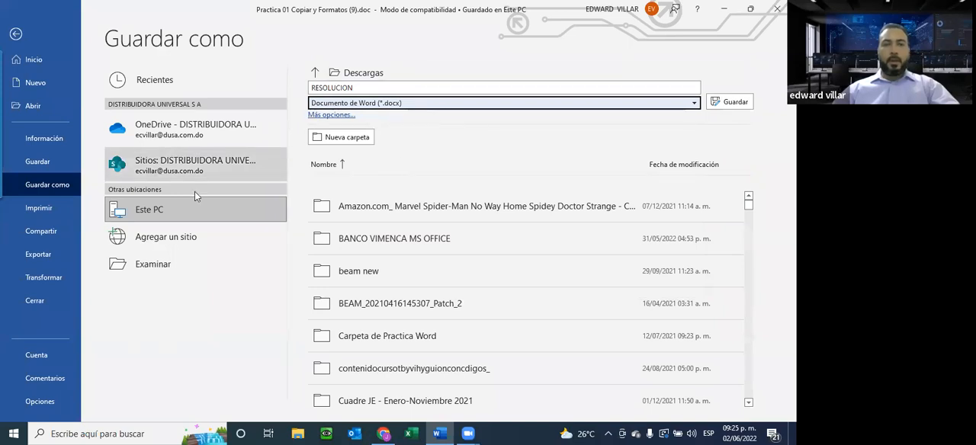
# Save RESOLUCION.docx in the Descargas folder, replacing the existing file and accepting the update to the newest file format.
pyautogui.click(356, 75)
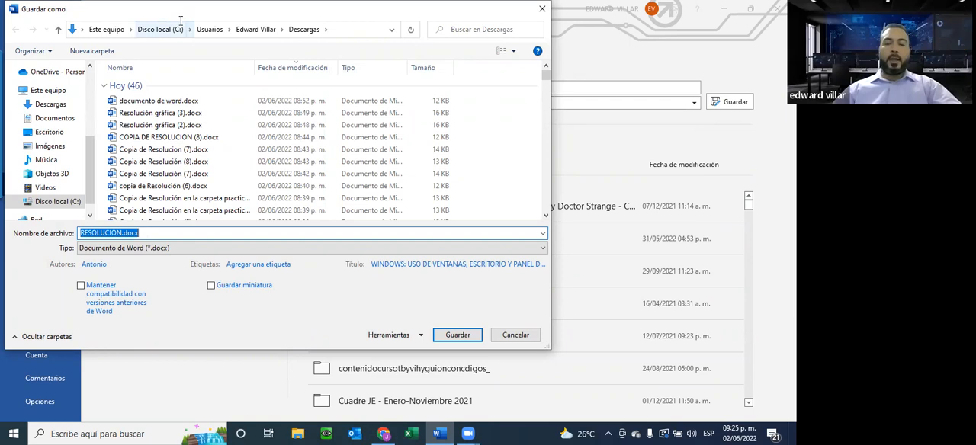
pyautogui.click(29, 110)
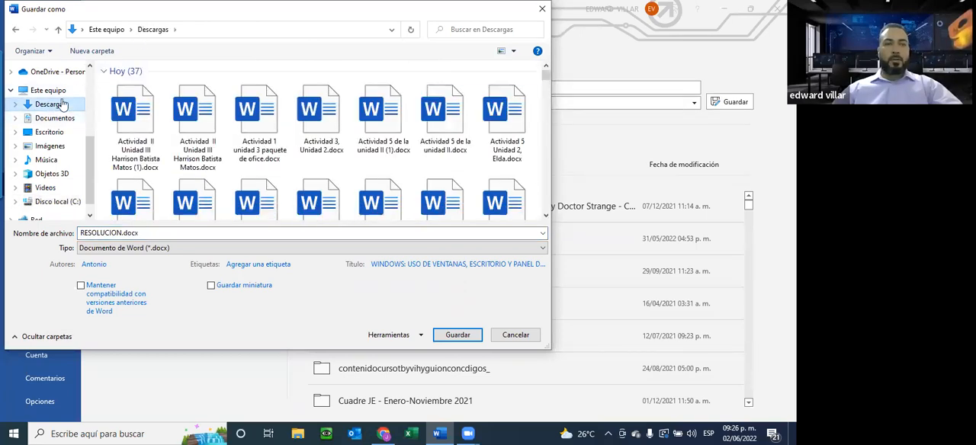
pyautogui.click(457, 334)
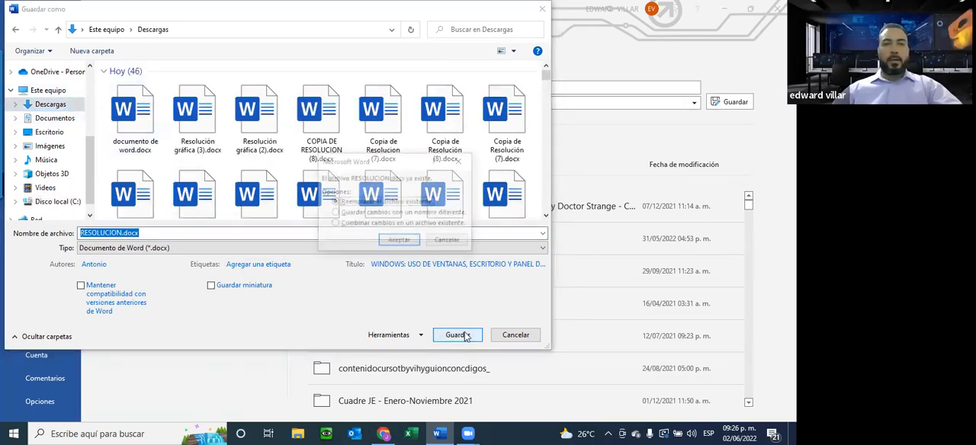
pyautogui.click(398, 241)
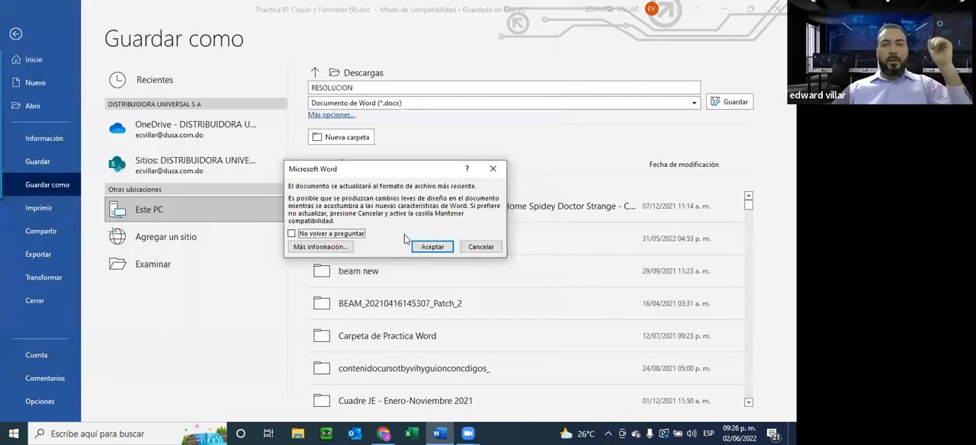
pyautogui.click(424, 242)
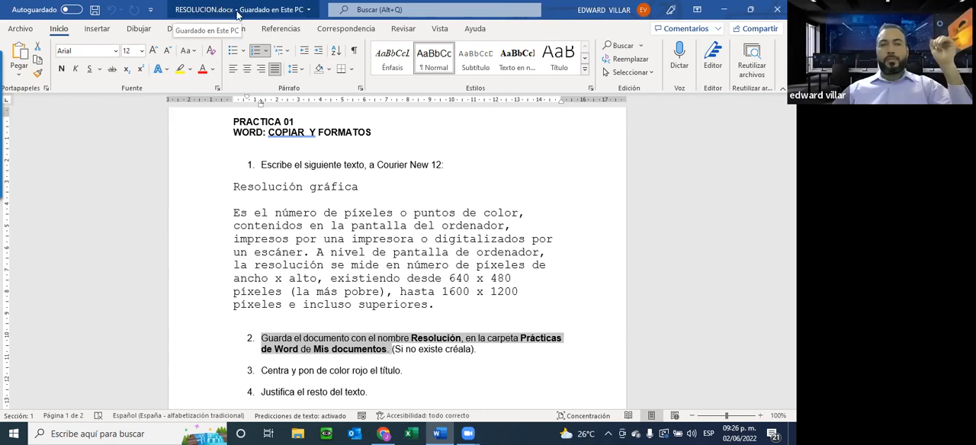
# Switch to File Explorer, locate RESOLUCION.docx in the Descargas folder, and return to the Word document.
pyautogui.click(298, 432)
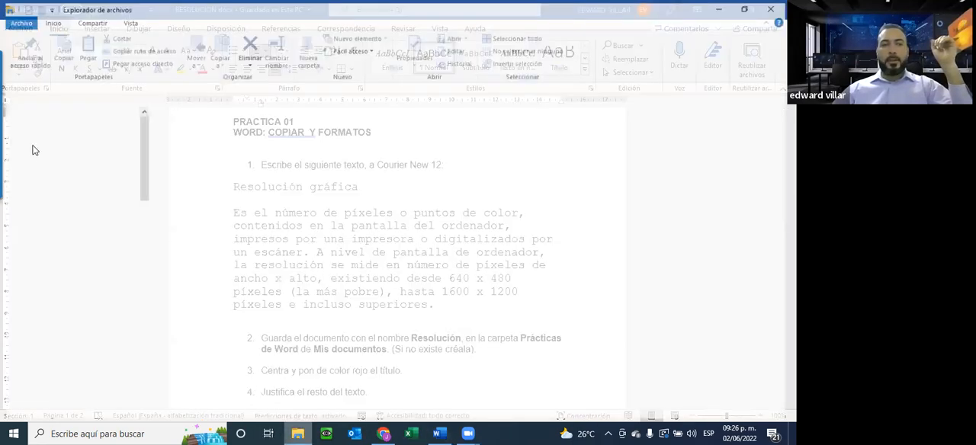
pyautogui.click(42, 149)
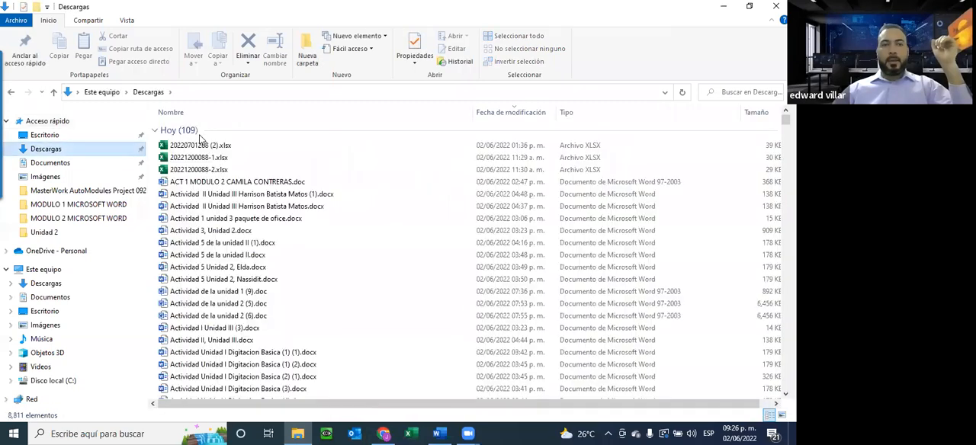
pyautogui.click(204, 147)
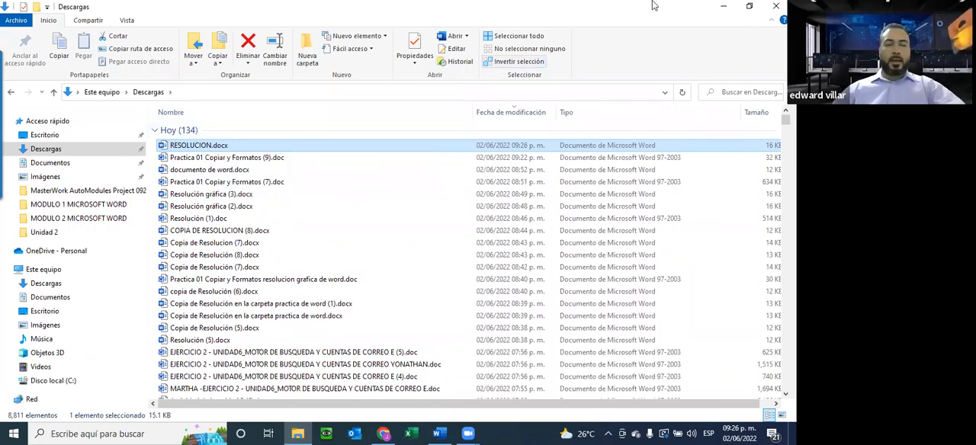
pyautogui.click(721, 7)
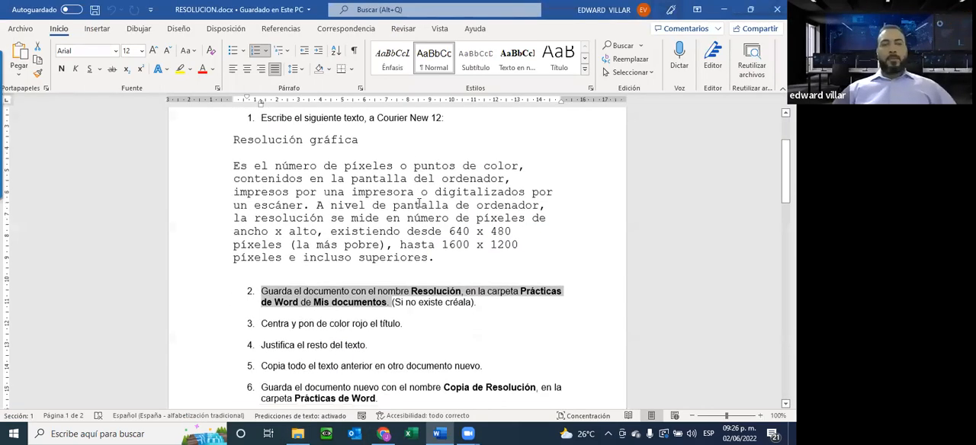
# Try centred and right alignment on the Resolución gráfica title and its paragraph, and finish with both justified.
pyautogui.scroll(-3, 418, 204)
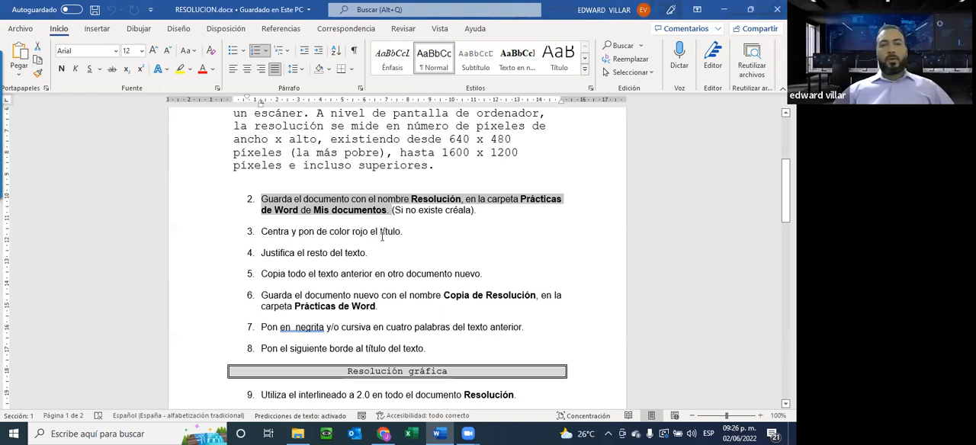
pyautogui.scroll(5, 419, 234)
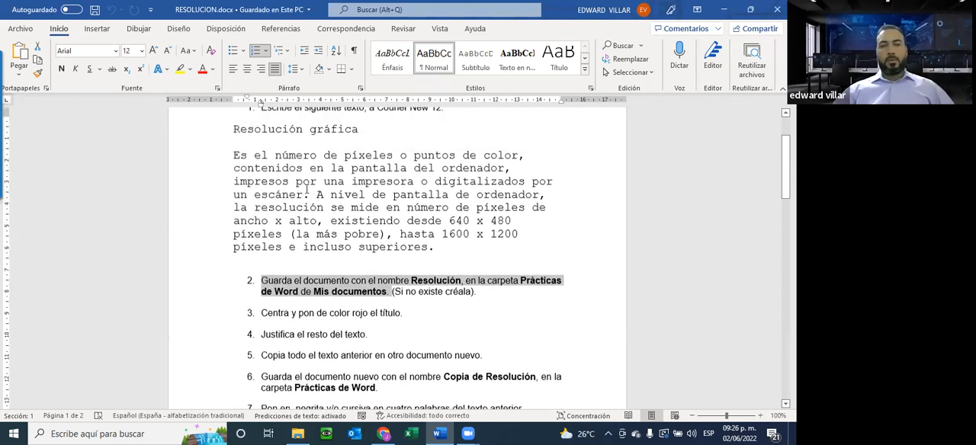
pyautogui.tripleClick(364, 188)
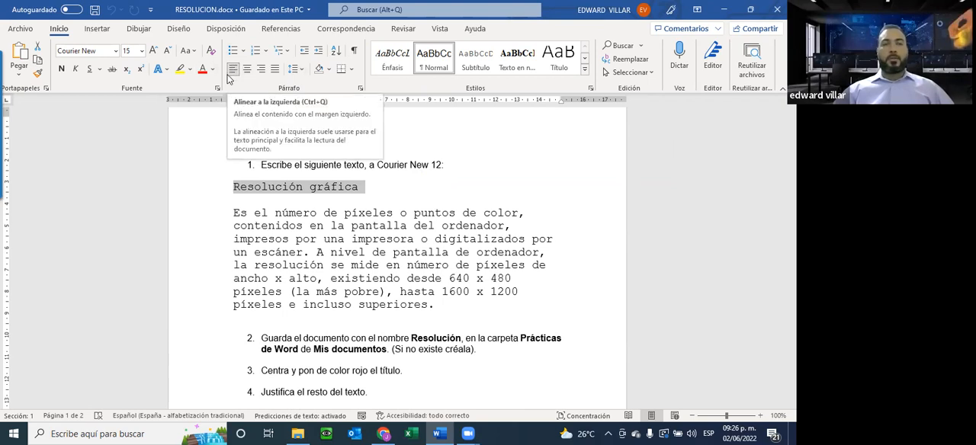
pyautogui.click(234, 190)
pyautogui.moveTo(234, 190); pyautogui.dragTo(452, 306)
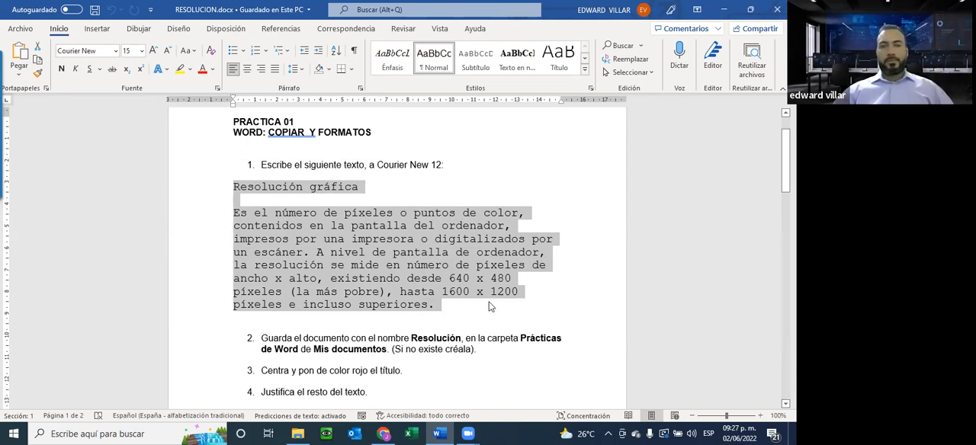
pyautogui.click(248, 71)
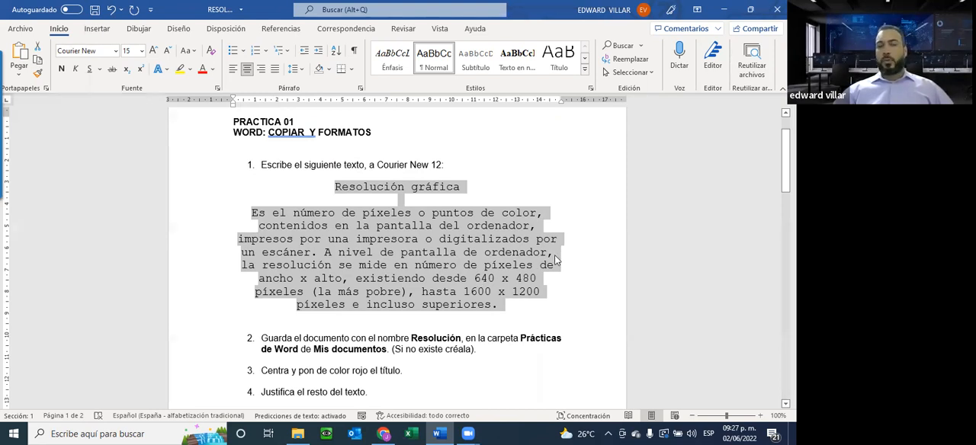
pyautogui.click(262, 69)
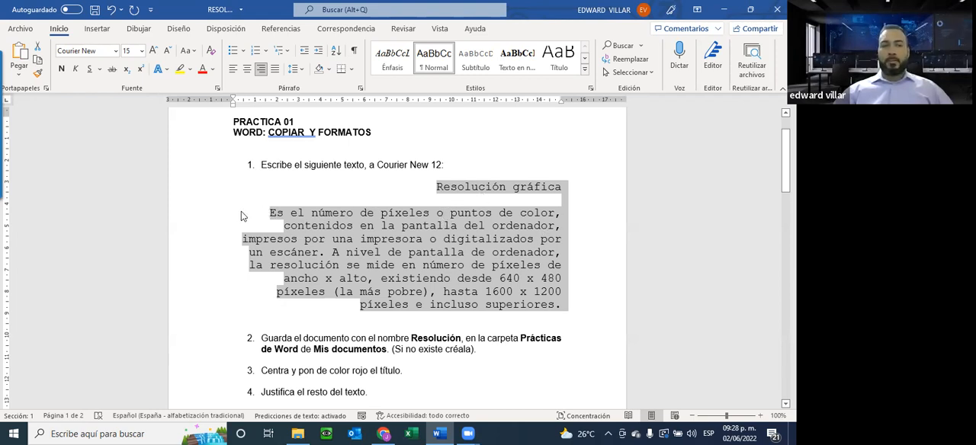
pyautogui.click(275, 69)
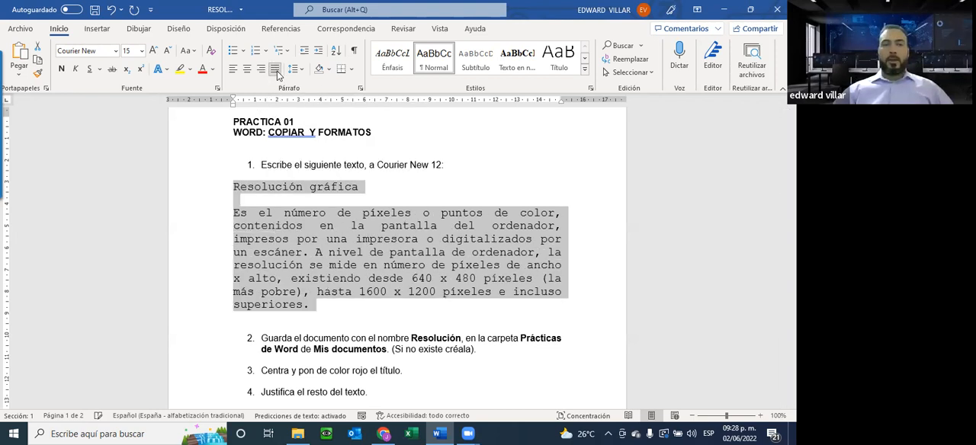
pyautogui.click(376, 253)
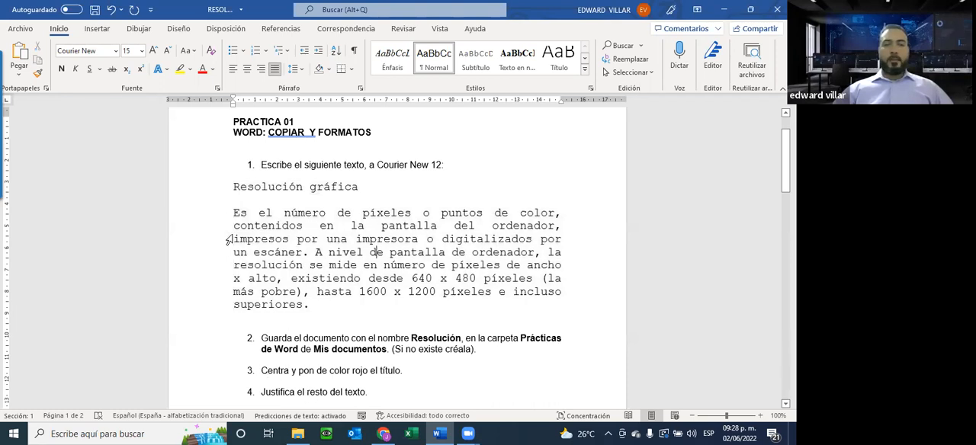
# Centre the title Resolución gráfica and check the alignment of the title and the paragraph.
pyautogui.moveTo(234, 187); pyautogui.dragTo(362, 191)
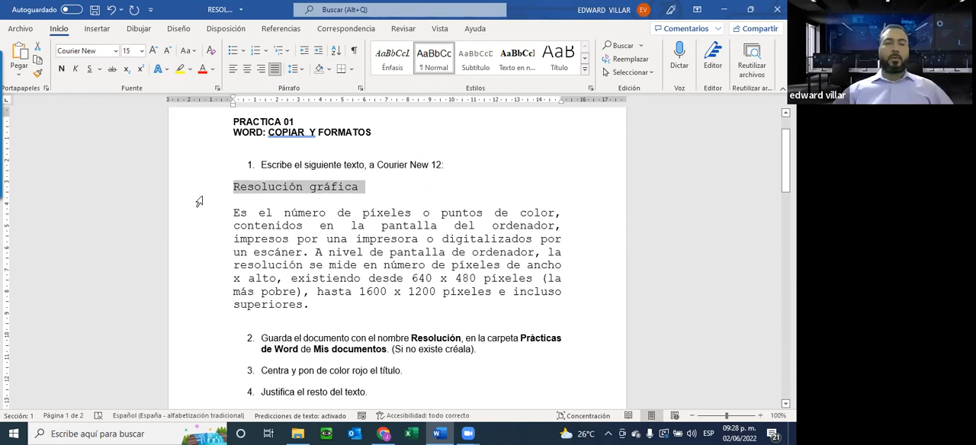
pyautogui.click(247, 70)
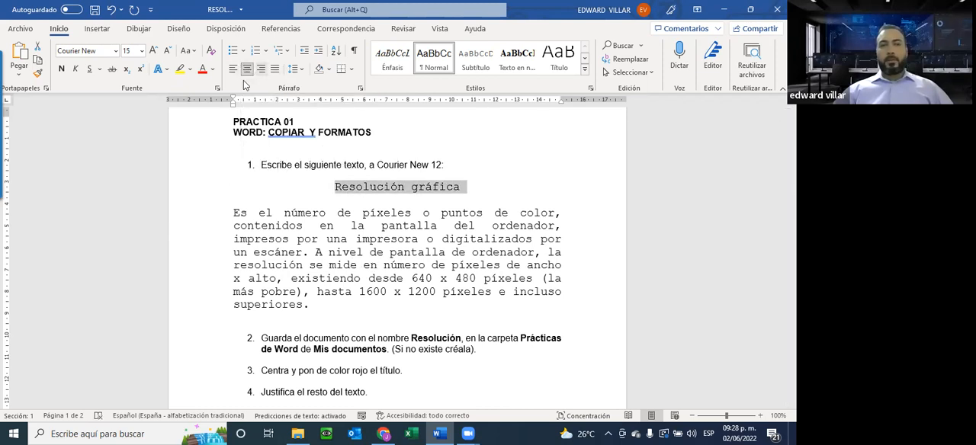
pyautogui.click(391, 227)
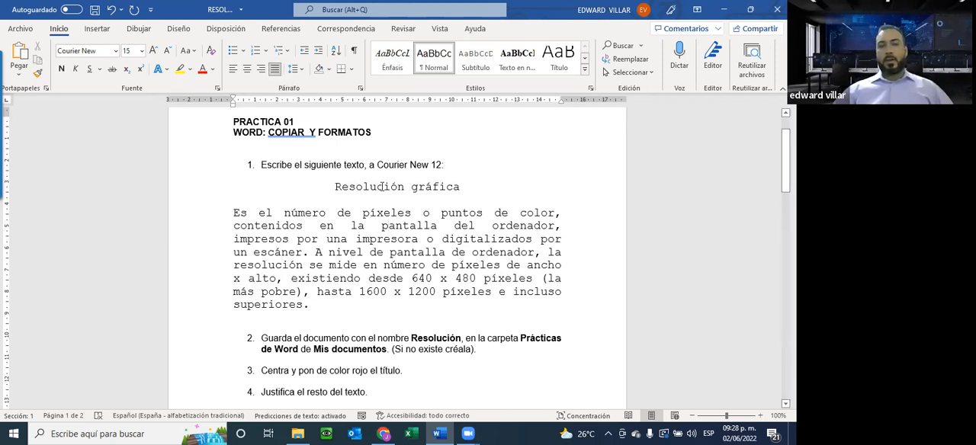
pyautogui.click(382, 187)
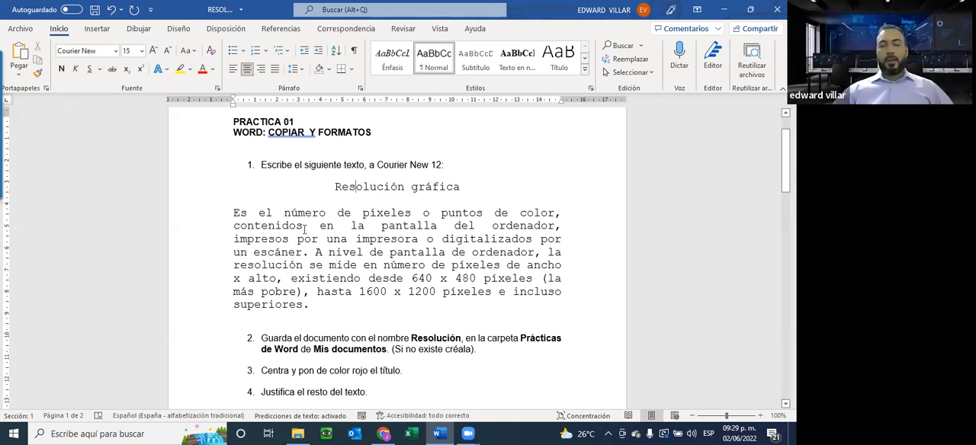
pyautogui.click(372, 186)
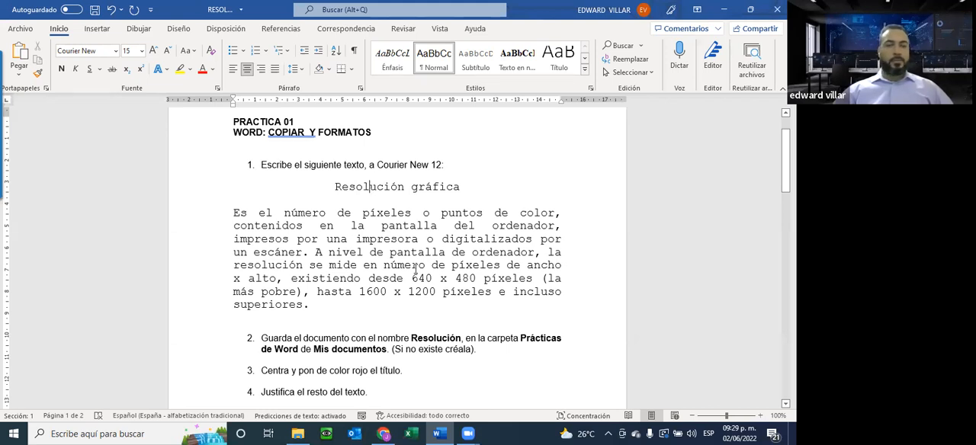
# Colour the title Resolución gráfica standard red and deselect it, leaving the text highlight unused.
pyautogui.scroll(-3, 423, 289)
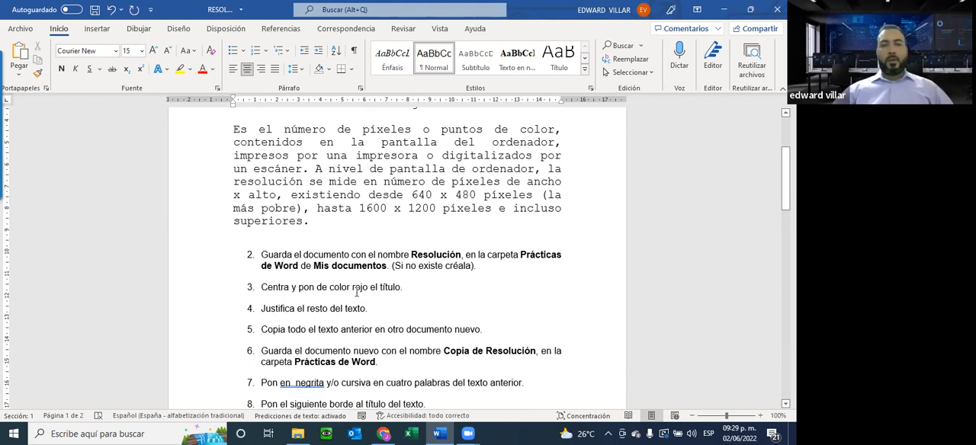
pyautogui.scroll(3, 447, 294)
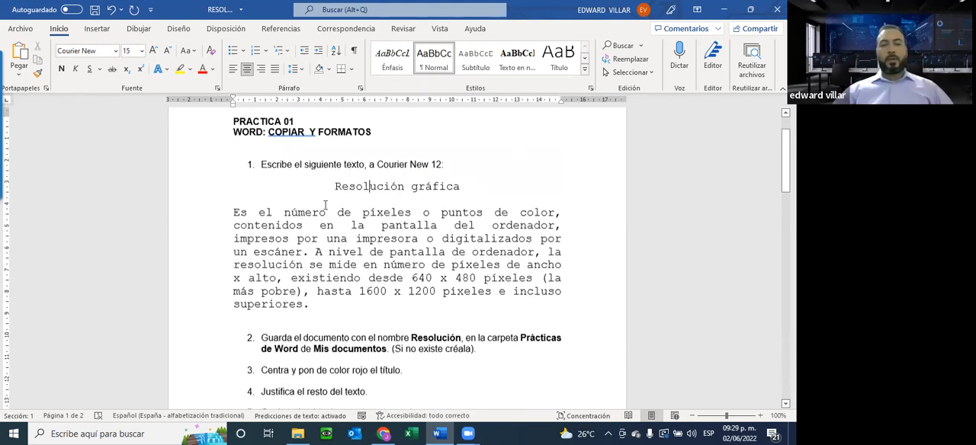
pyautogui.moveTo(330, 188); pyautogui.dragTo(422, 184)
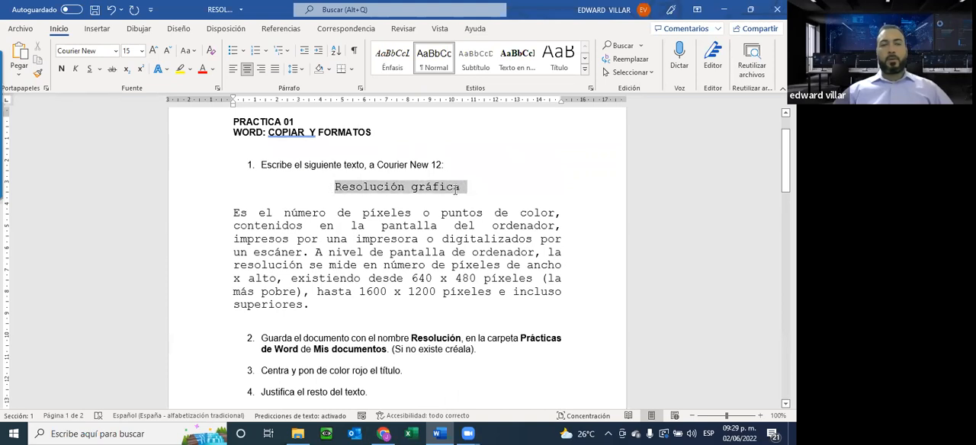
pyautogui.click(215, 70)
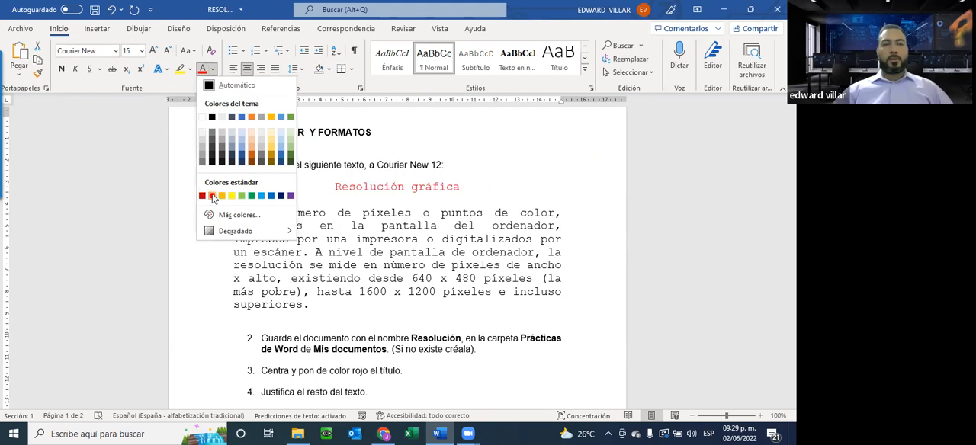
pyautogui.click(212, 196)
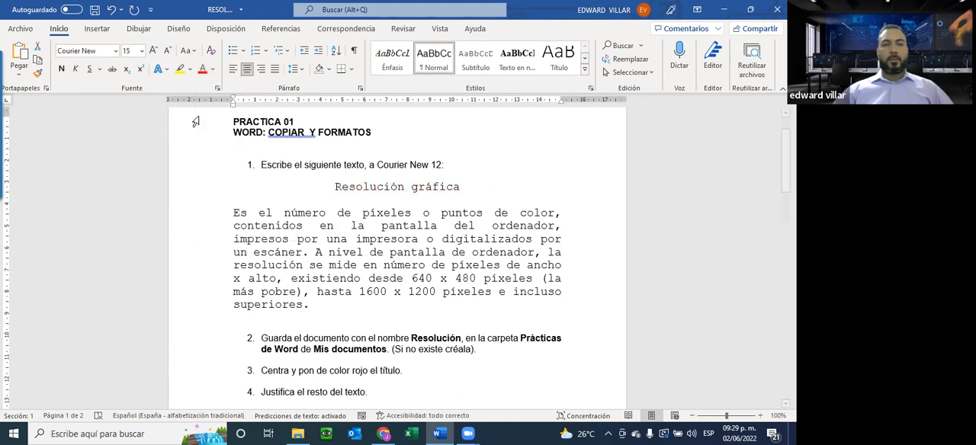
pyautogui.click(190, 69)
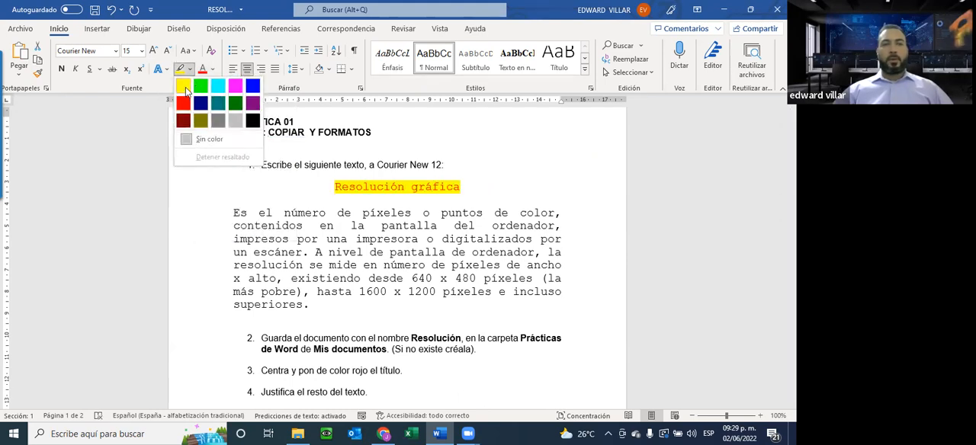
pyautogui.click(382, 114)
pyautogui.click(425, 143)
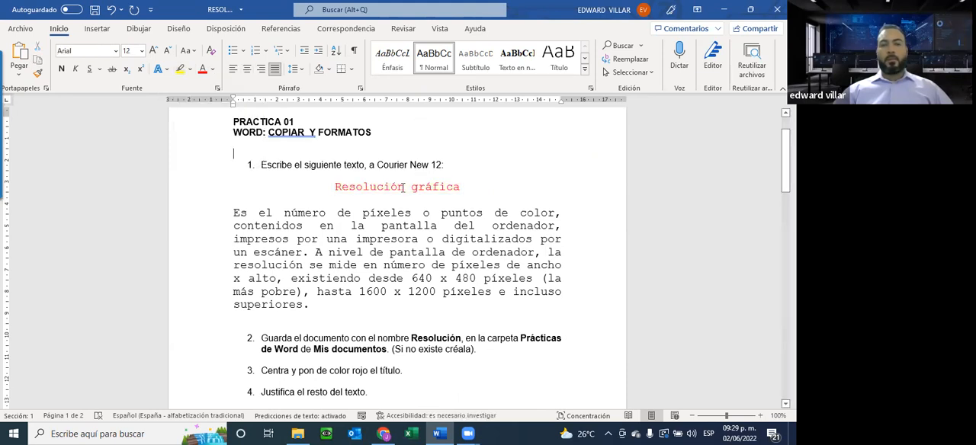
# Copy the Resolución gráfica title together with its whole paragraph, as asked in exercise item 5.
pyautogui.scroll(-3, 333, 282)
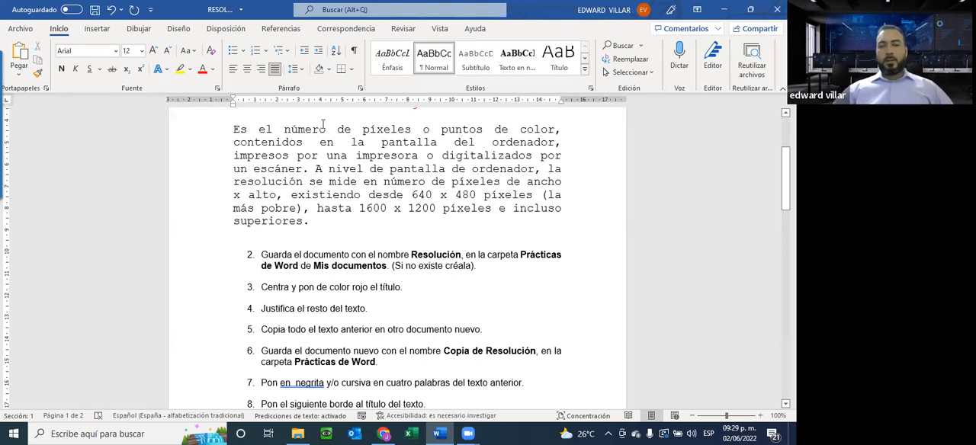
pyautogui.click(347, 152)
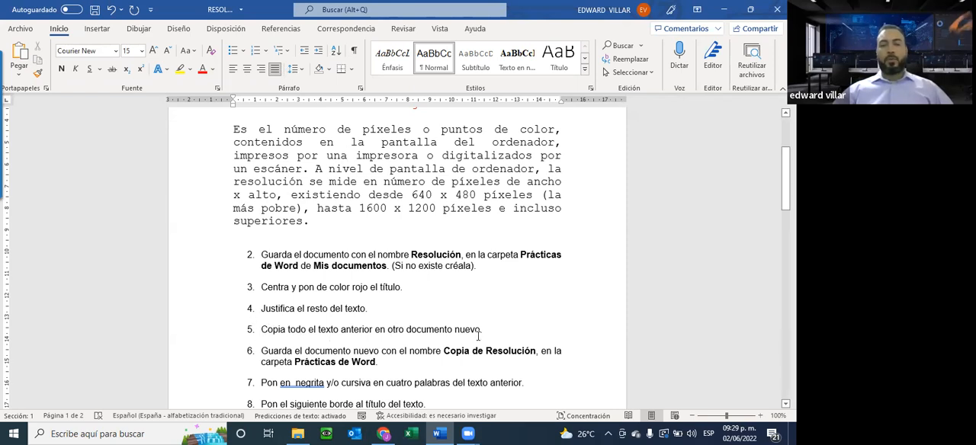
pyautogui.scroll(1, 479, 302)
pyautogui.scroll(2, 478, 302)
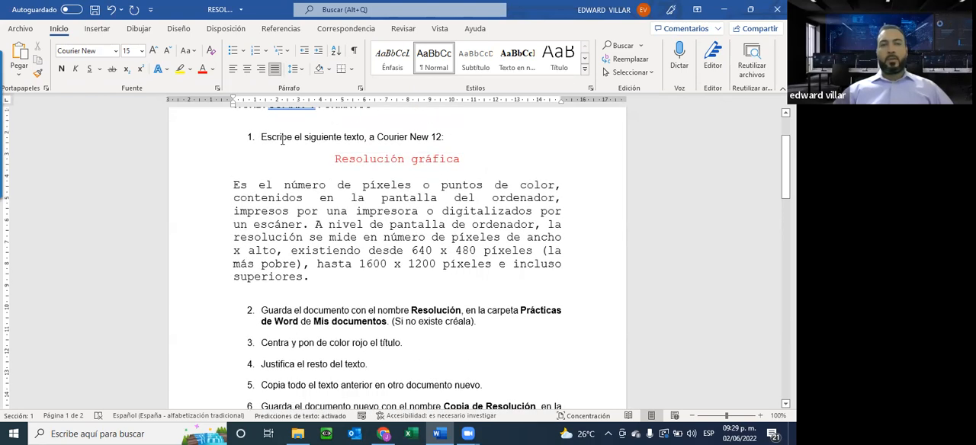
pyautogui.moveTo(328, 157); pyautogui.dragTo(320, 278)
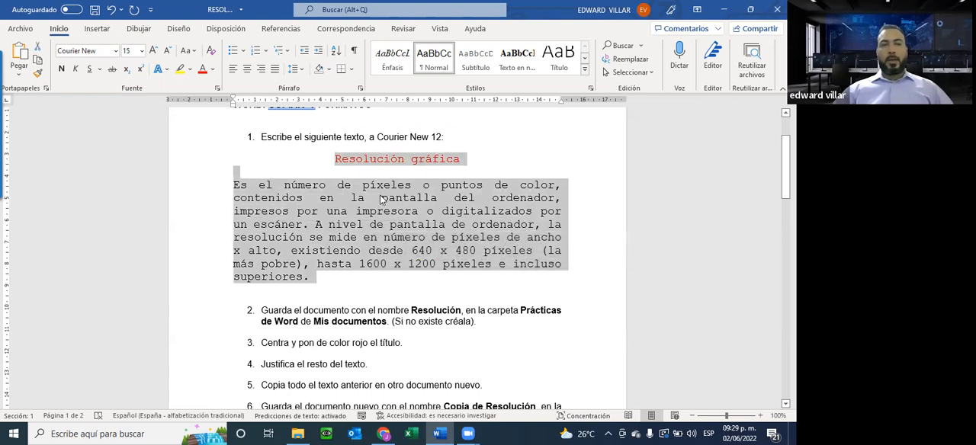
pyautogui.rightClick(305, 206)
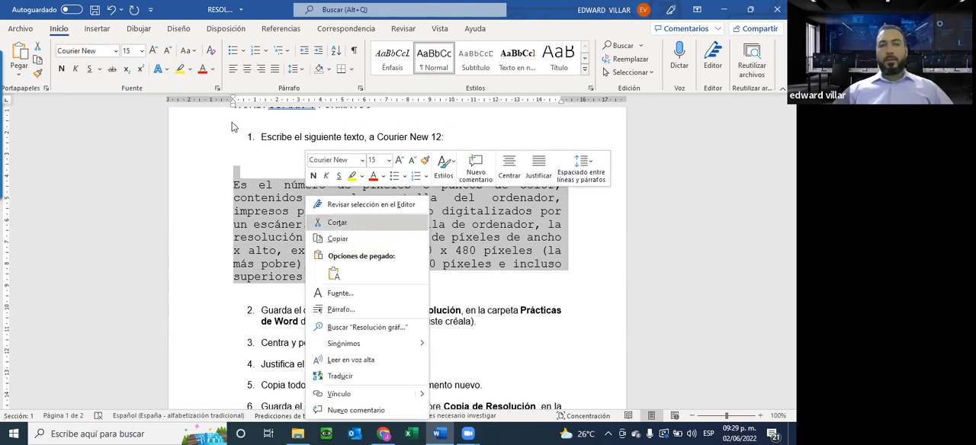
pyautogui.click(94, 186)
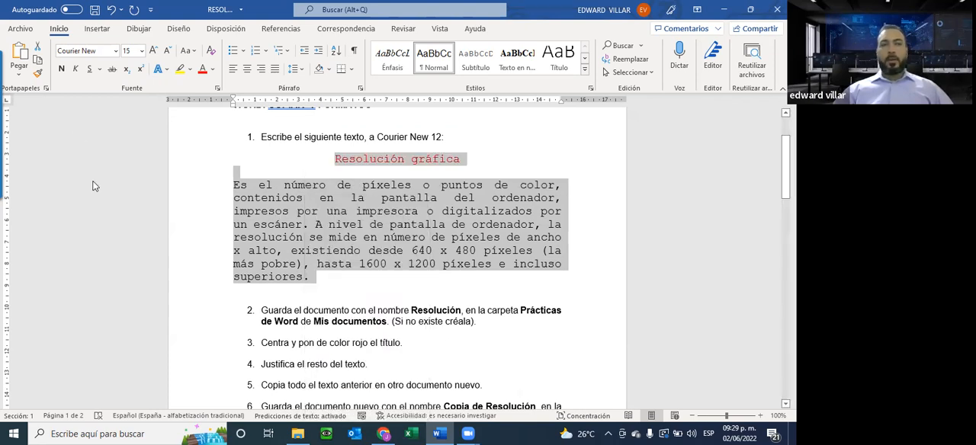
pyautogui.click(38, 66)
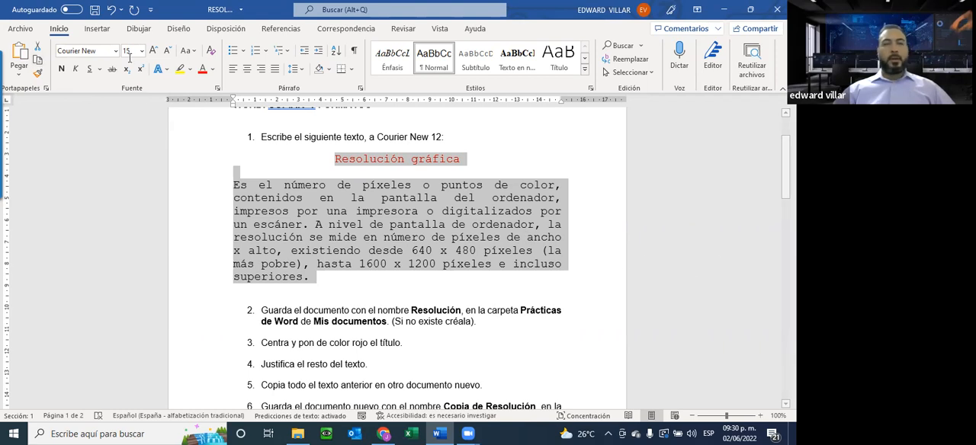
# Create a new blank document and paste the copied title and paragraph into it.
pyautogui.scroll(-3, 404, 333)
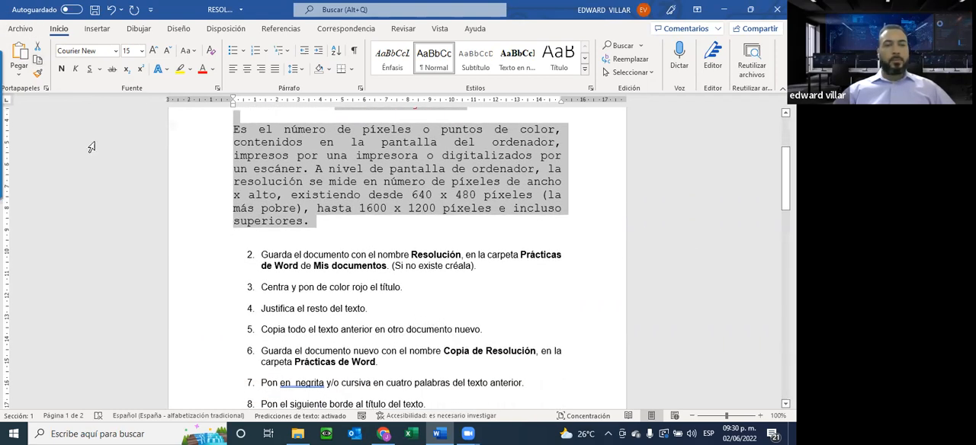
pyautogui.click(17, 29)
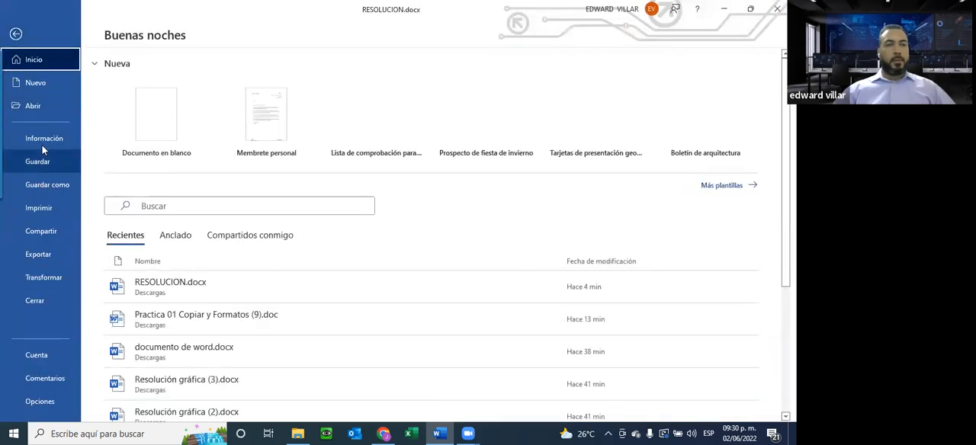
pyautogui.click(36, 84)
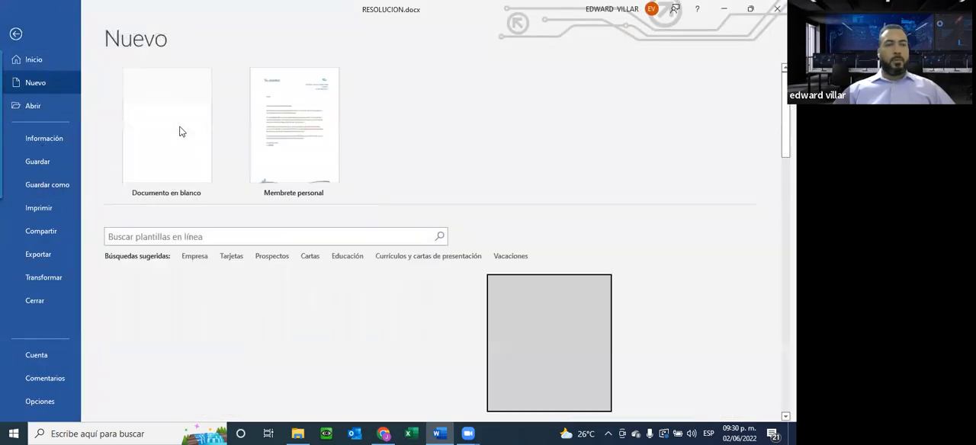
pyautogui.click(165, 179)
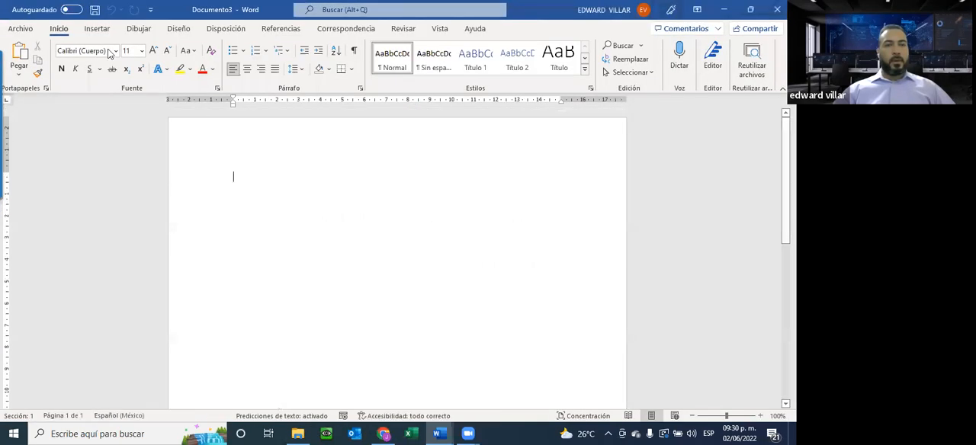
pyautogui.click(20, 53)
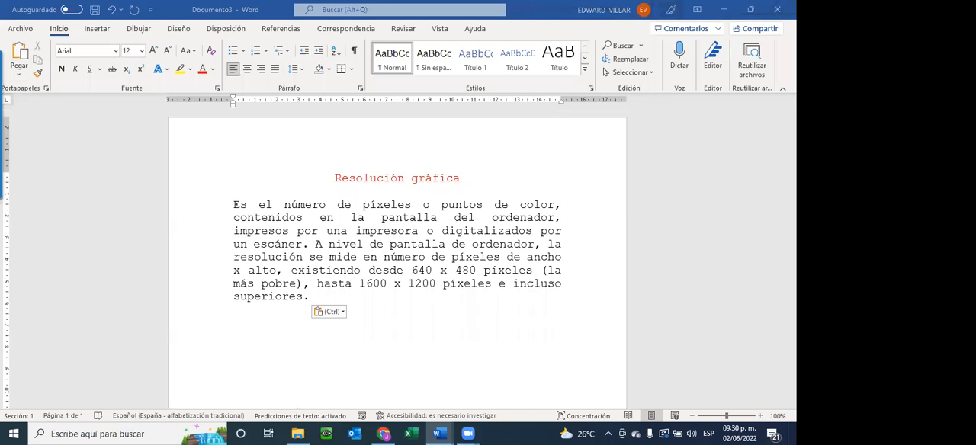
# Go back to the exercise document, read item 6 on the copy's file name and folder, and return to the new document.
pyautogui.click(725, 8)
pyautogui.scroll(-2, 400, 306)
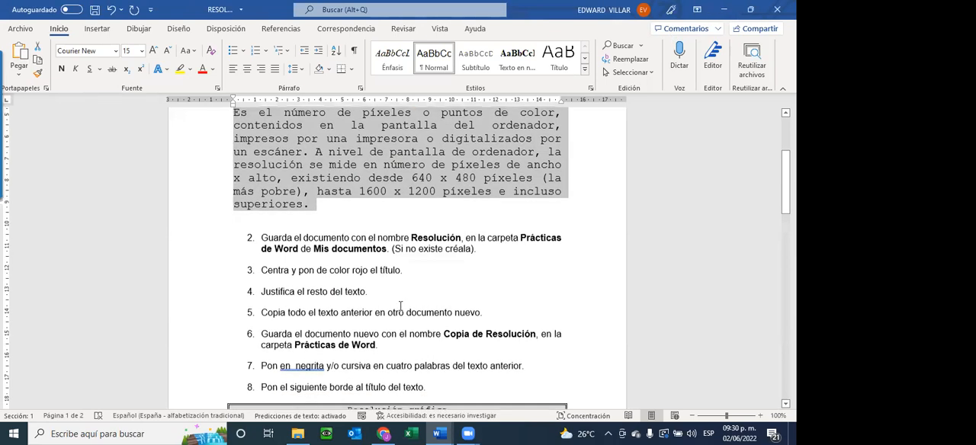
pyautogui.scroll(-1, 396, 302)
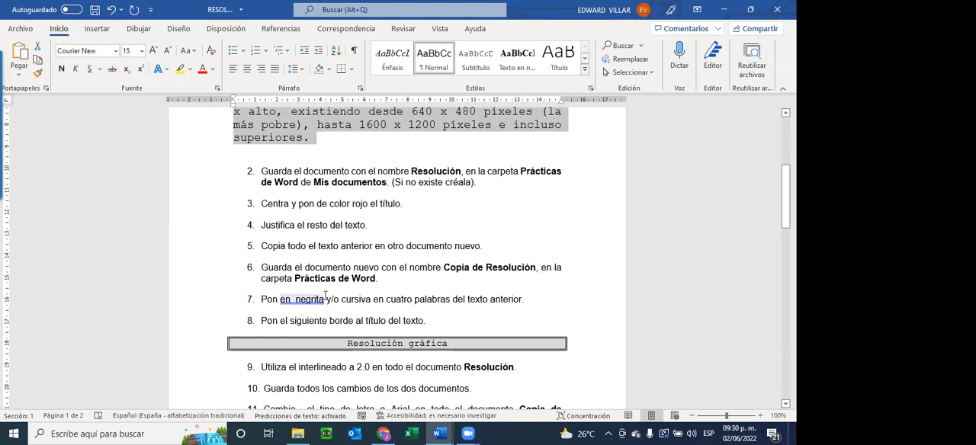
pyautogui.moveTo(296, 278); pyautogui.dragTo(383, 278)
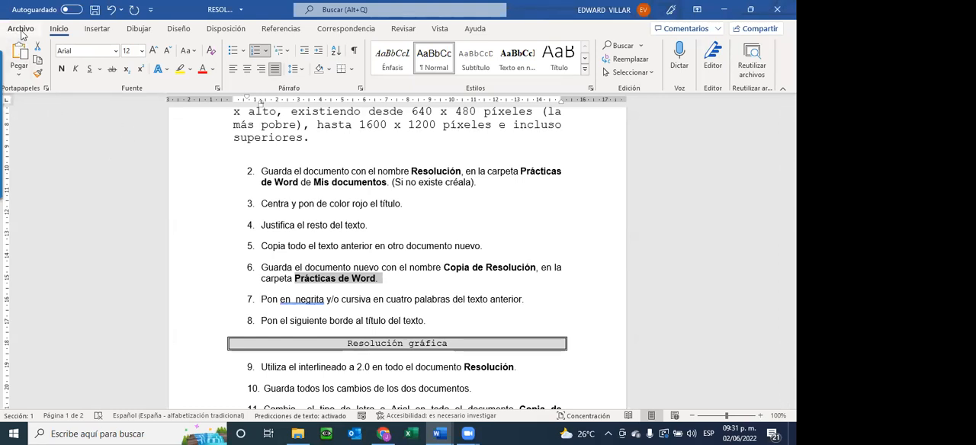
pyautogui.click(443, 433)
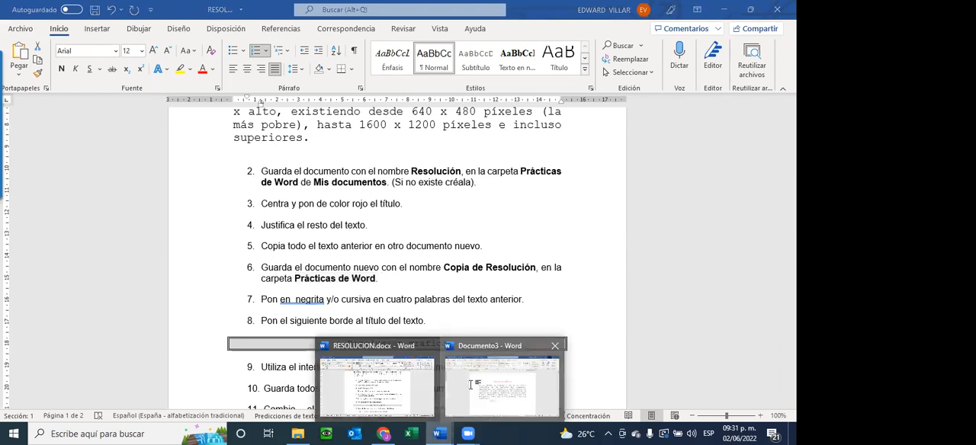
pyautogui.click(471, 385)
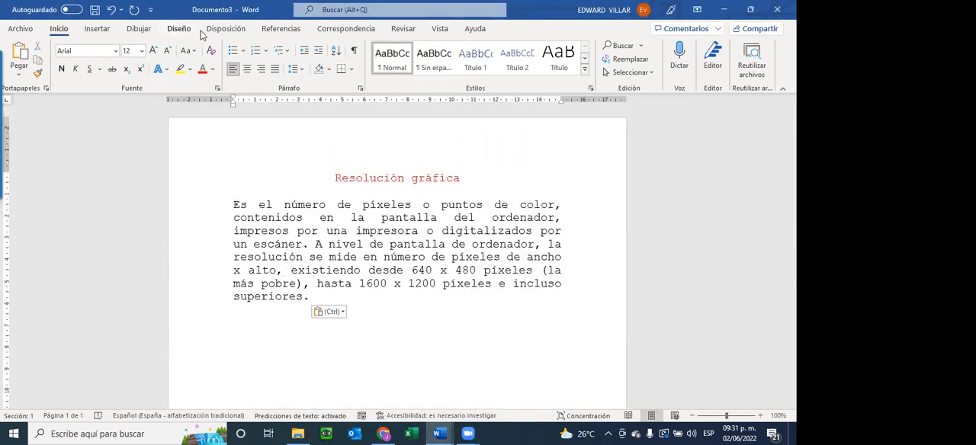
# Save the new document as COPIA DE RESOLUCION in the Descargas folder, replacing the existing file.
pyautogui.click(95, 13)
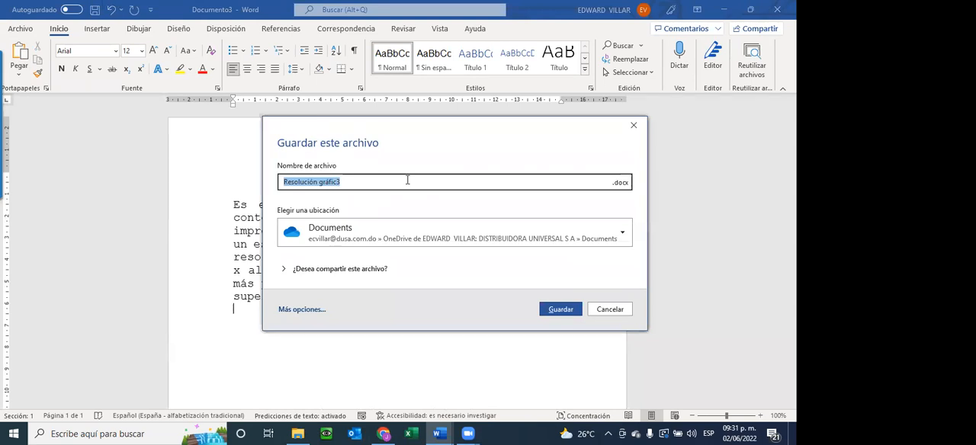
pyautogui.write('CO')
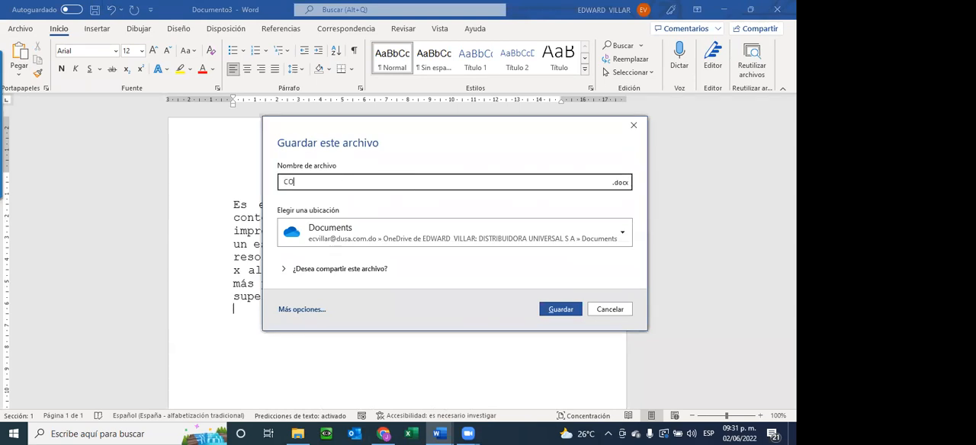
pyautogui.write('PIA DE RESOLUCION')
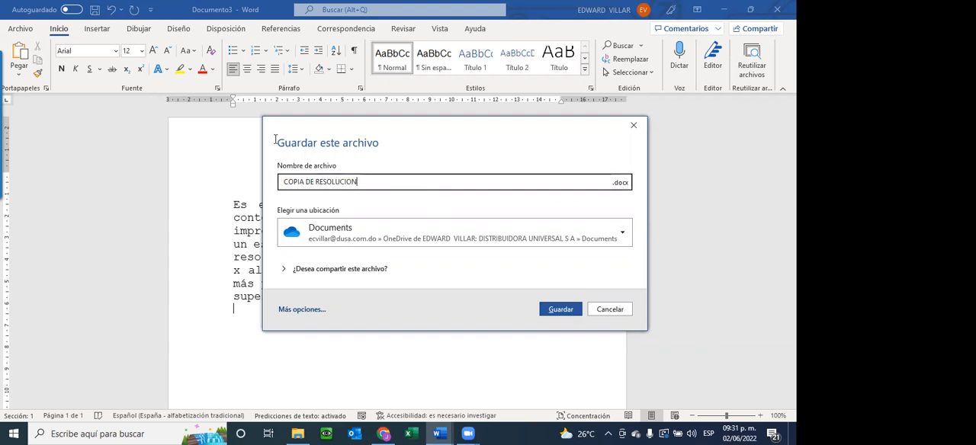
pyautogui.click(622, 234)
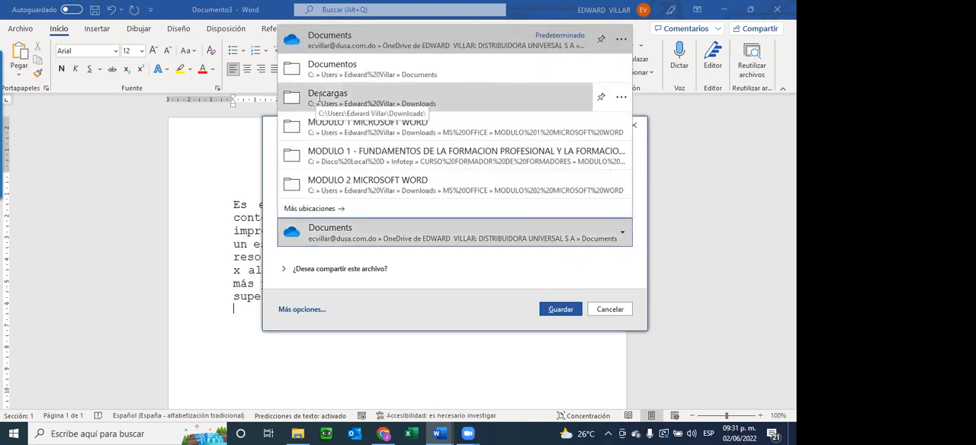
pyautogui.click(322, 96)
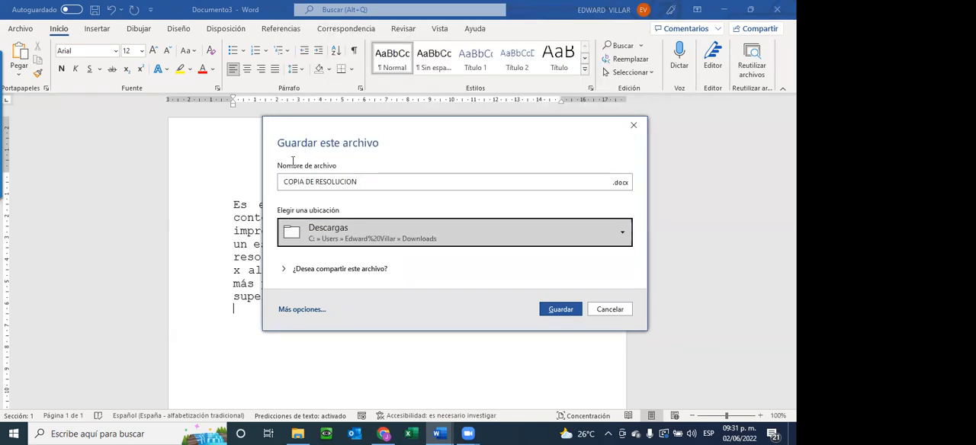
pyautogui.click(558, 308)
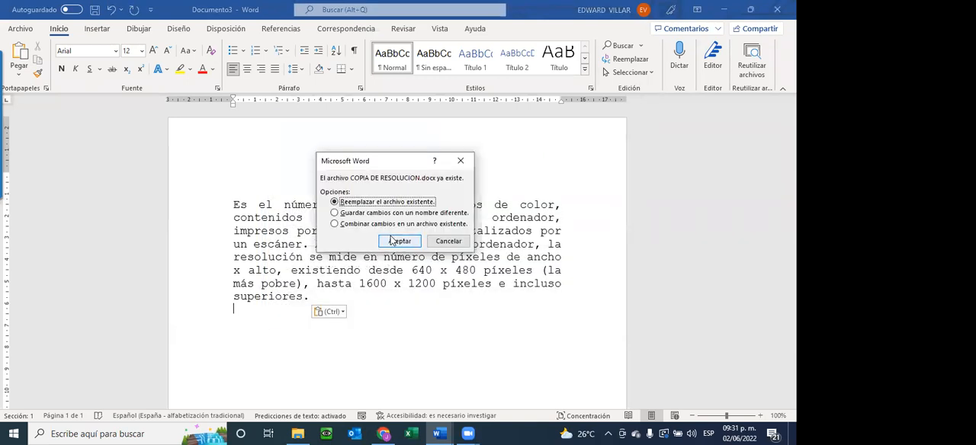
pyautogui.click(399, 241)
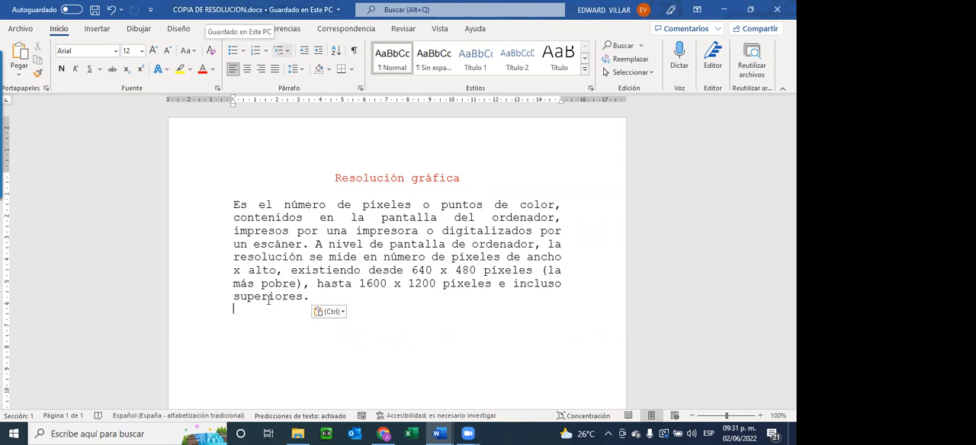
# Switch to File Explorer, refresh Descargas, locate COPIA DE RESOLUCION.docx and RESOLUCION.docx, and return to the copied Word document.
pyautogui.click(298, 434)
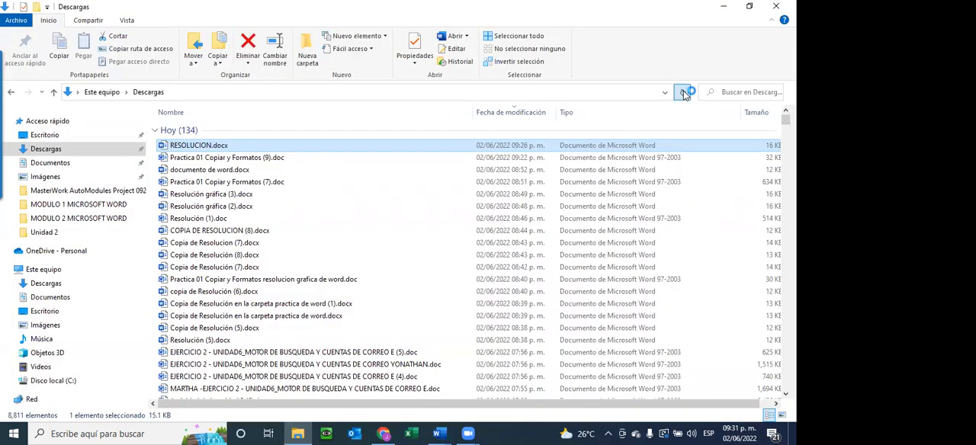
pyautogui.click(684, 92)
pyautogui.click(233, 149)
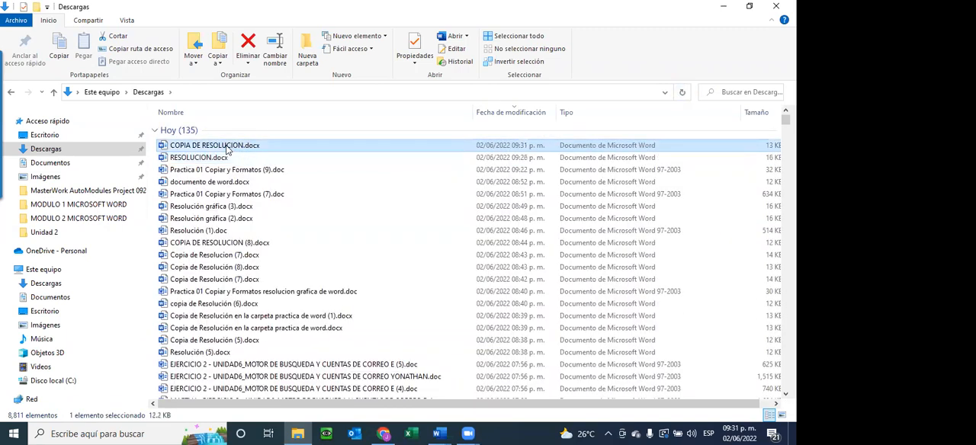
pyautogui.click(223, 156)
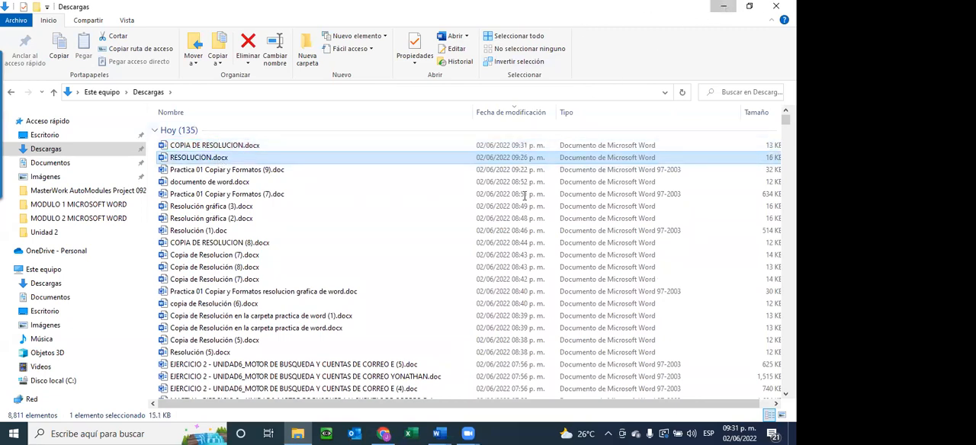
pyautogui.hotkey('alt', 'Tab')
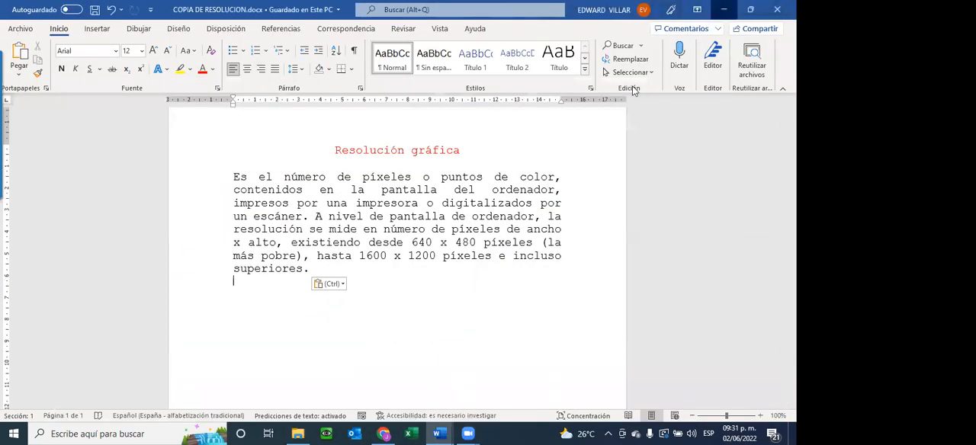
# Switch to the exercise document, read item 7 on bold and italic words, and return to the copied document.
pyautogui.hotkey('alt', 'Tab')
pyautogui.scroll(-1, 427, 263)
pyautogui.scroll(-1, 427, 263)
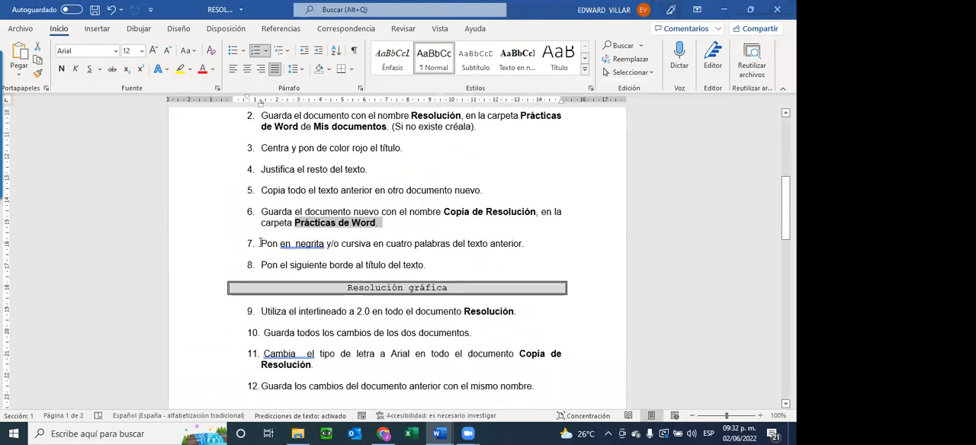
pyautogui.moveTo(262, 243); pyautogui.dragTo(519, 237)
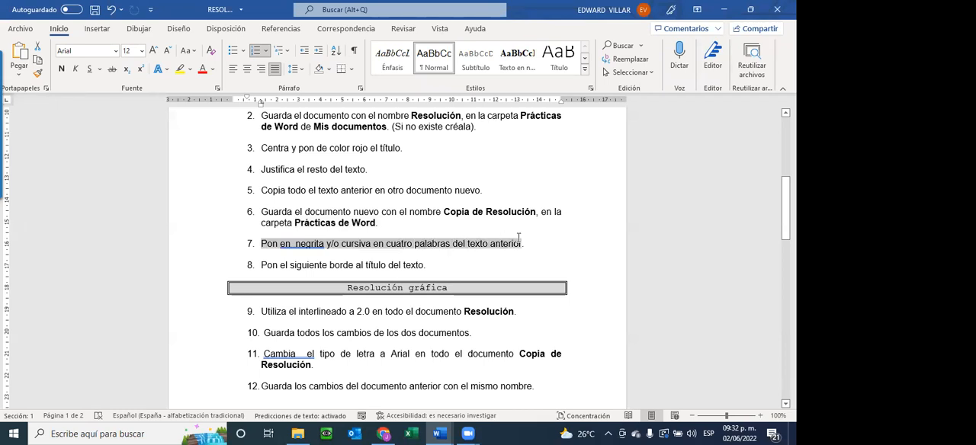
pyautogui.click(534, 236)
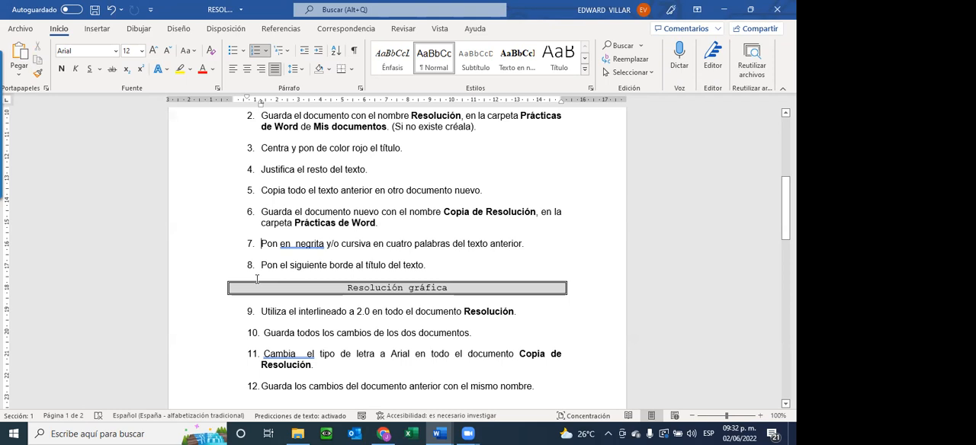
pyautogui.hotkey('alt', 'Tab')
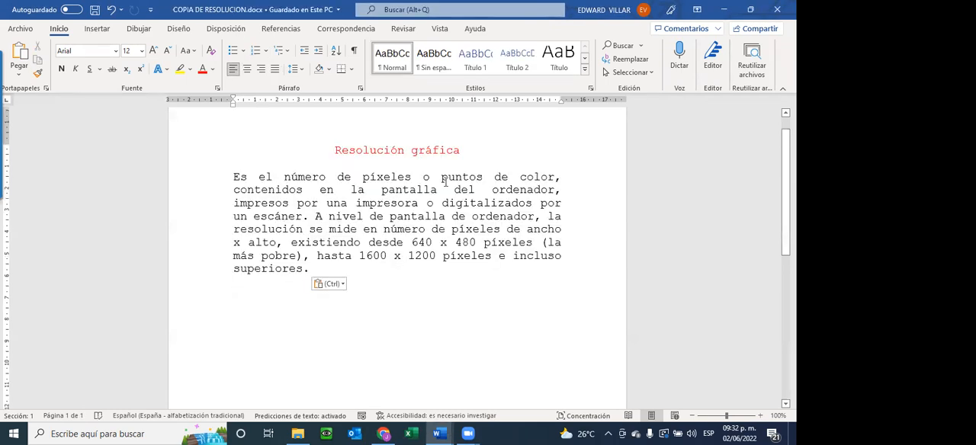
# Make the paragraph's first four words, "Es el número de", bold.
pyautogui.moveTo(248, 176); pyautogui.dragTo(365, 180)
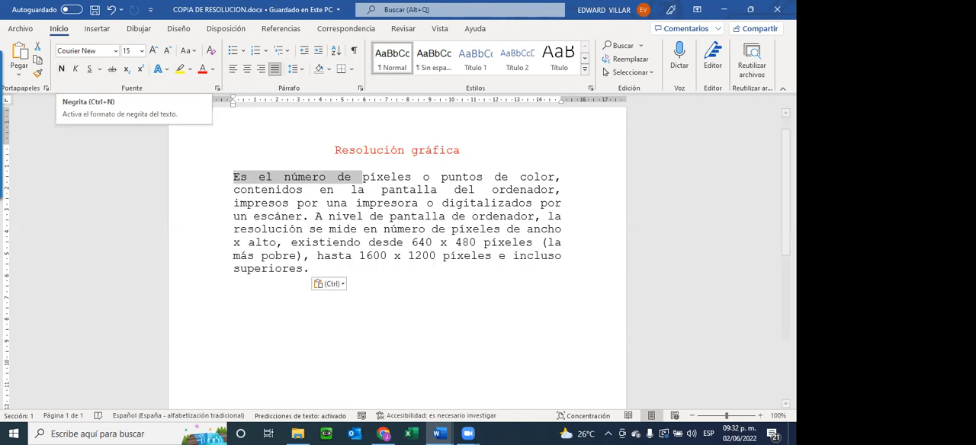
pyautogui.click(301, 179)
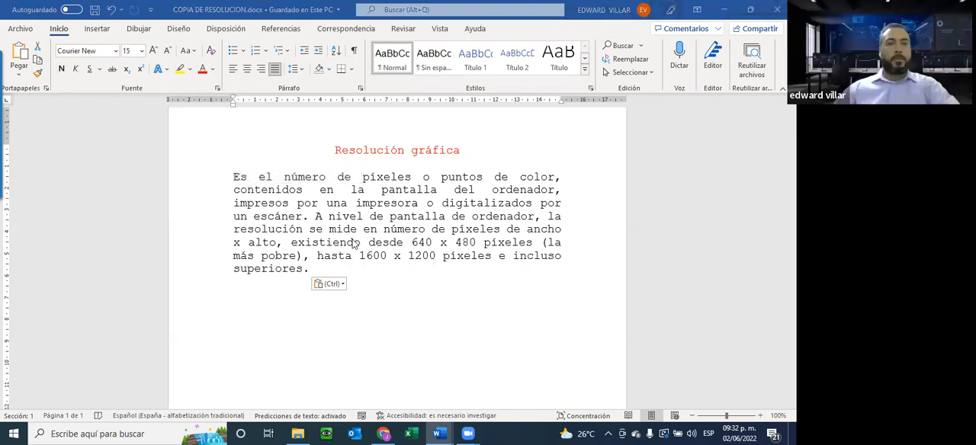
pyautogui.click(60, 74)
pyautogui.click(61, 71)
pyautogui.click(60, 71)
pyautogui.click(60, 71)
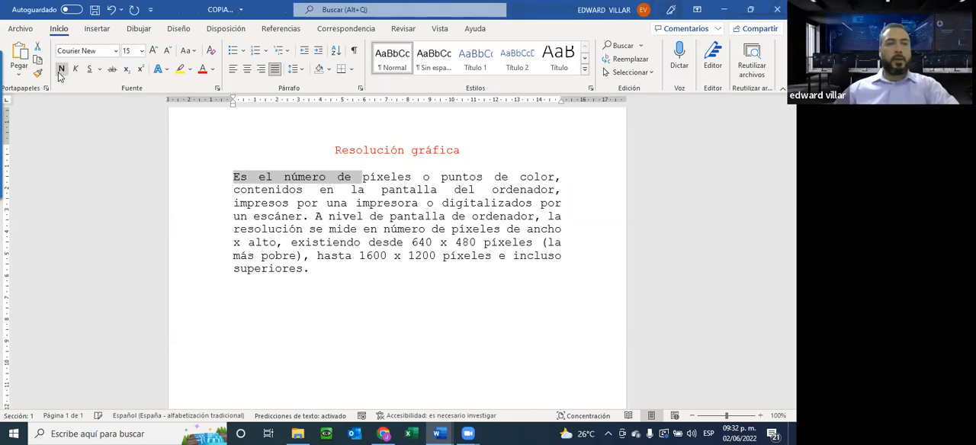
pyautogui.click(61, 71)
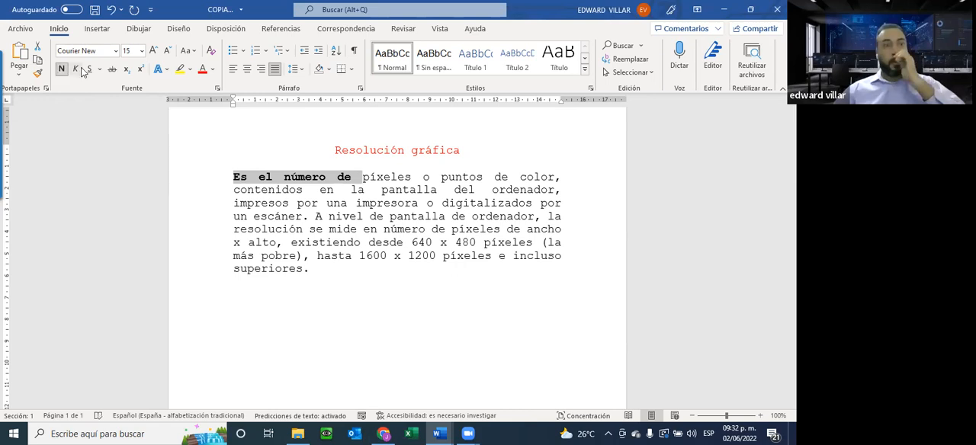
# Apply italic to the bold words "Es el número de" and deselect them.
pyautogui.click(77, 70)
pyautogui.click(76, 69)
pyautogui.click(76, 70)
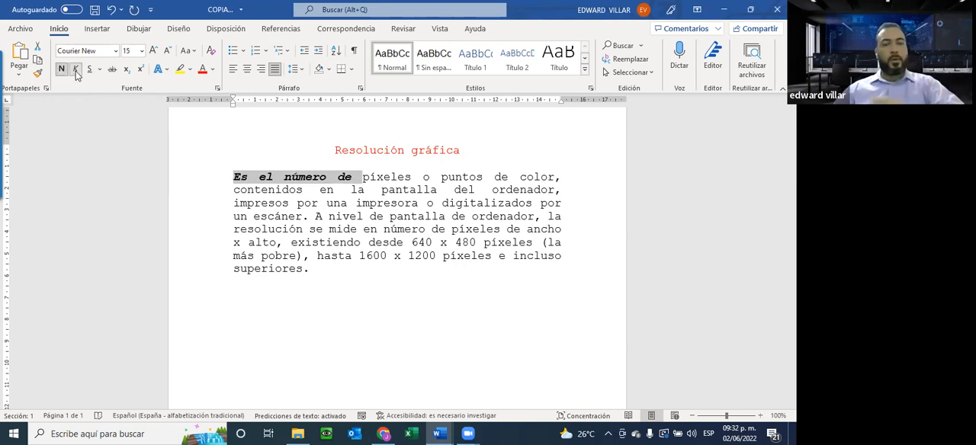
pyautogui.click(77, 70)
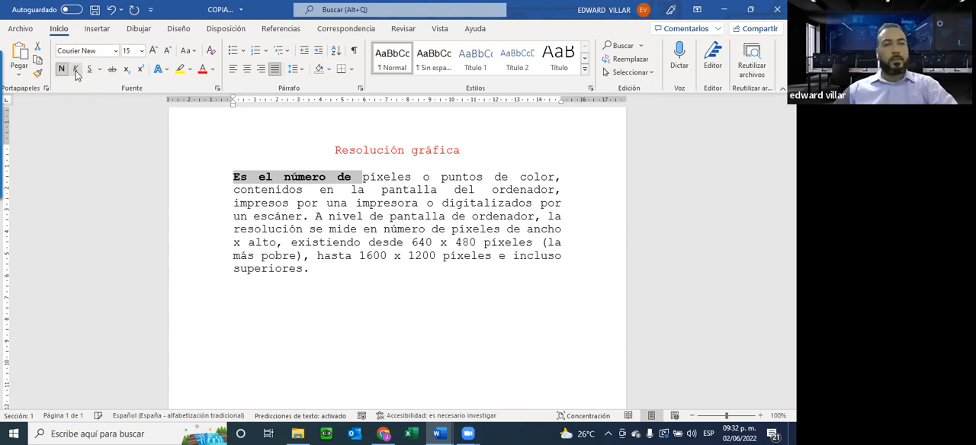
pyautogui.click(76, 71)
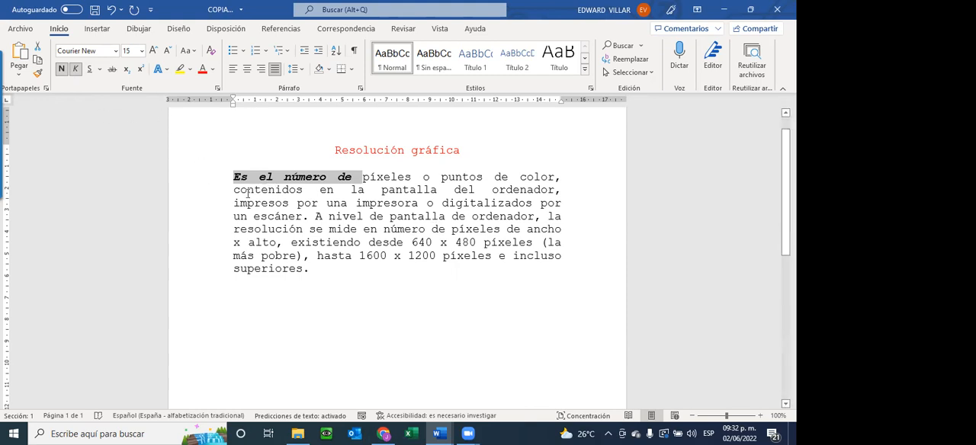
pyautogui.click(458, 176)
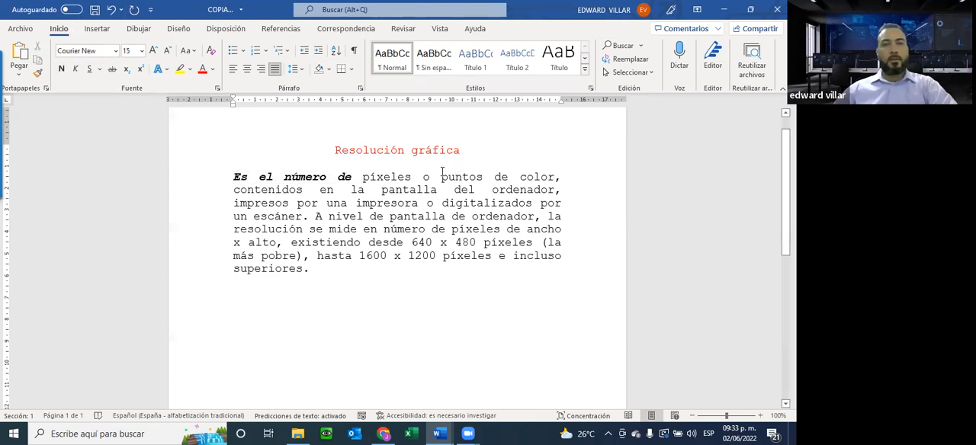
# Select the word "puntos", and reselect "Es el número de" from its first to its last word.
pyautogui.moveTo(441, 176); pyautogui.dragTo(484, 177)
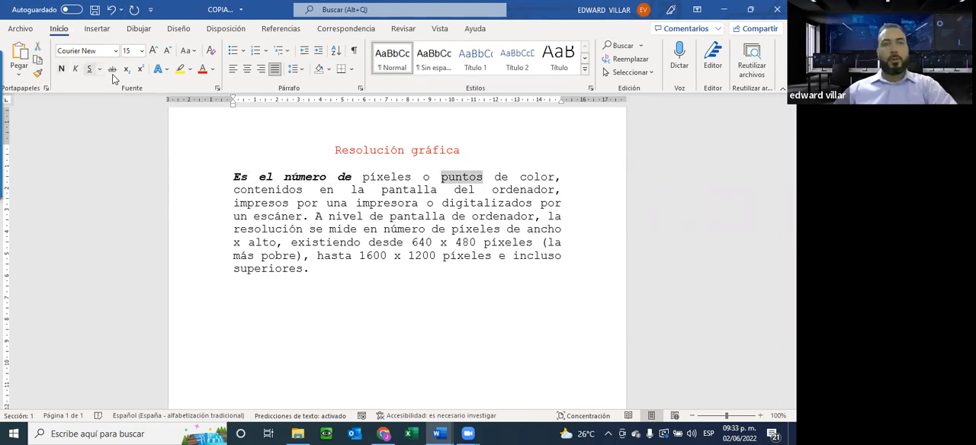
pyautogui.click(236, 176)
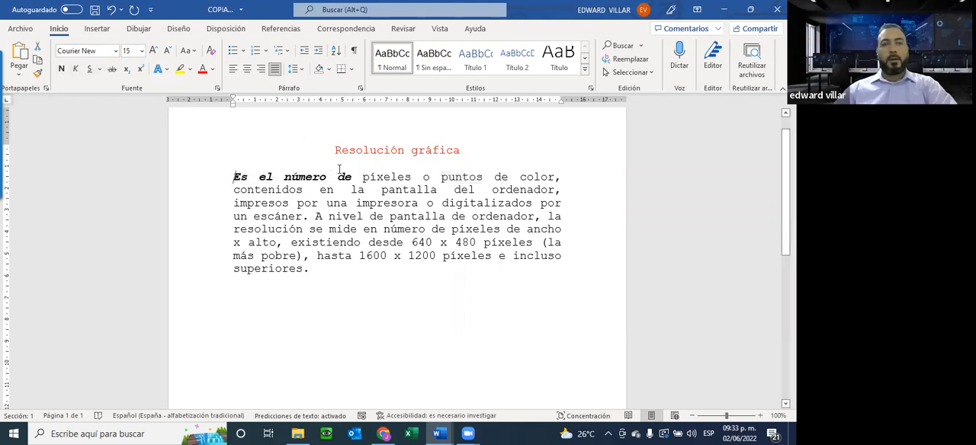
pyautogui.keyDown('shift'); pyautogui.click(347, 174); pyautogui.keyUp('shift')
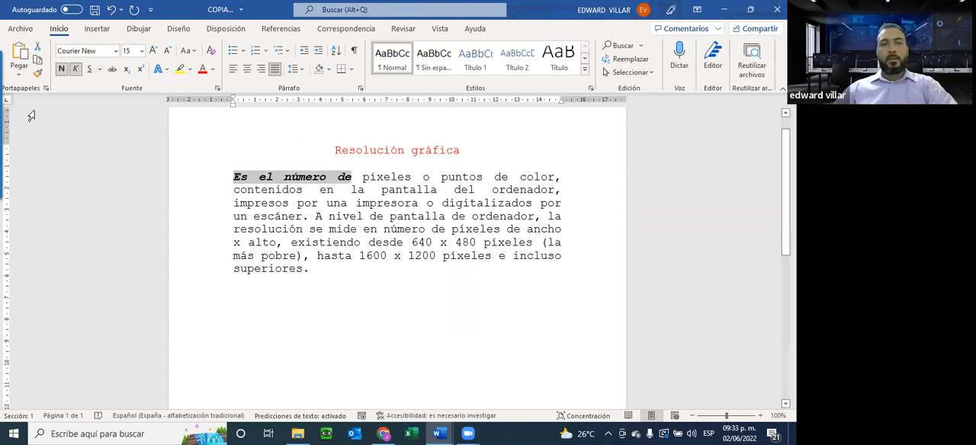
# Go back to the exercise document, read item 8 with its sample title border, and return to COPIA DE RESOLUCION.
pyautogui.click(724, 10)
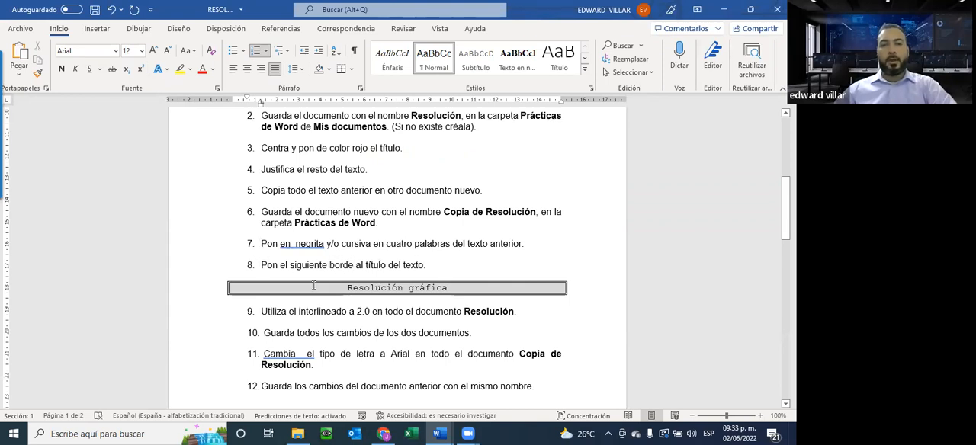
pyautogui.moveTo(344, 287); pyautogui.dragTo(455, 288)
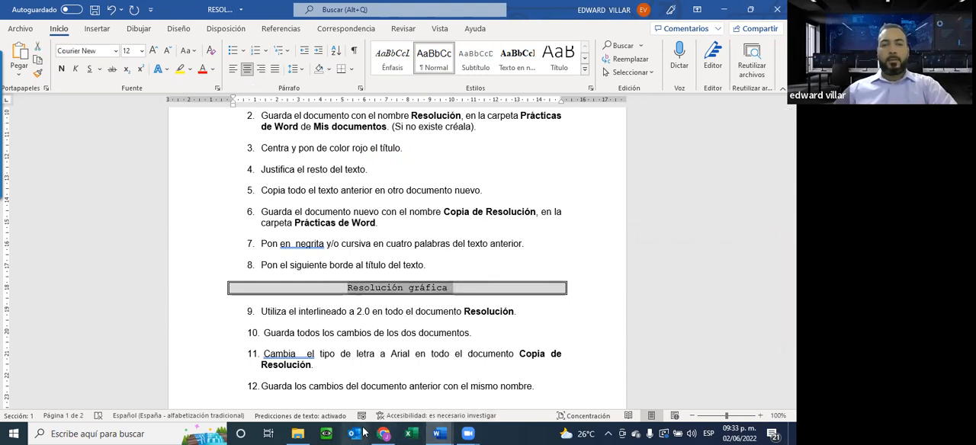
pyautogui.moveTo(439, 434)
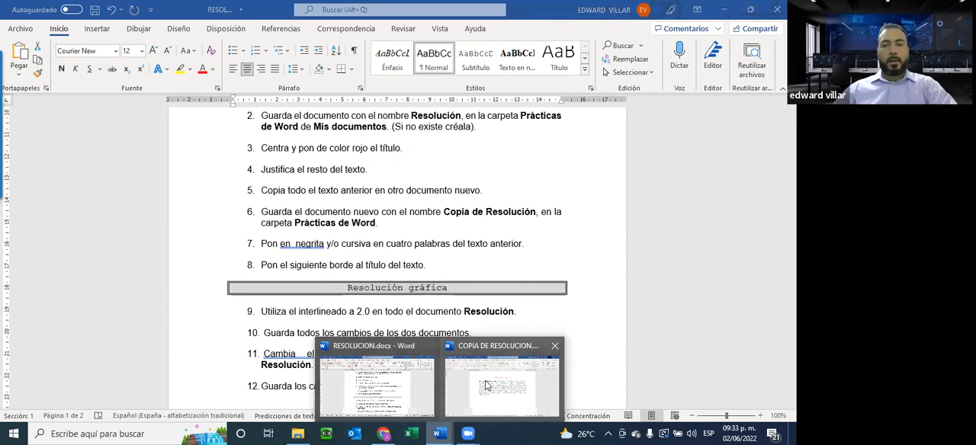
pyautogui.click(492, 386)
# Examine the border choices, paragraph settings and font settings for the title "Resolución gráfica" without applying any of them.
pyautogui.moveTo(335, 150); pyautogui.dragTo(455, 151)
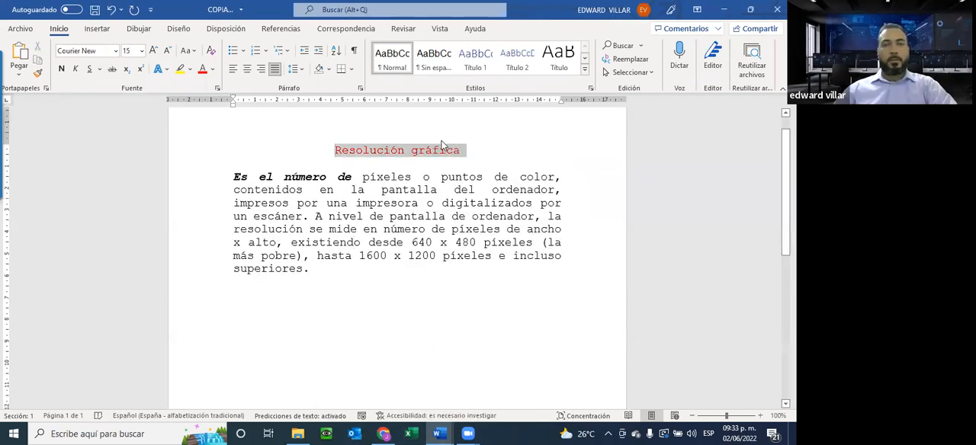
pyautogui.hotkey('ctrl', 't')
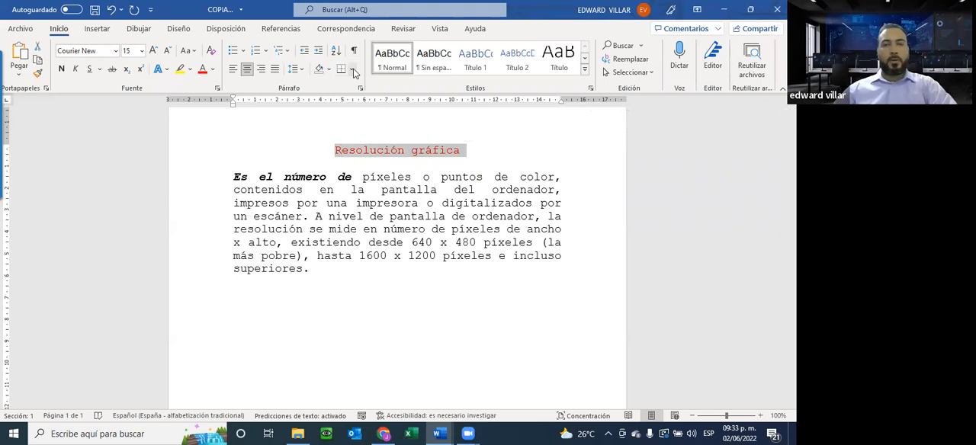
pyautogui.click(353, 71)
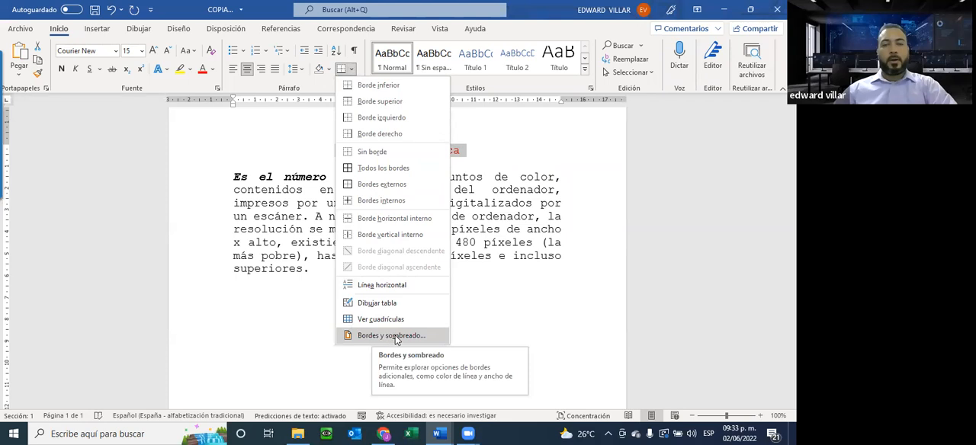
pyautogui.click(536, 269)
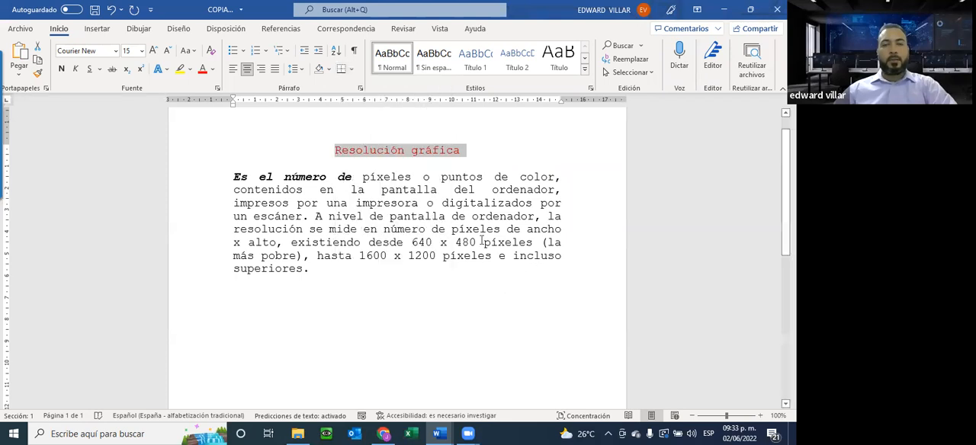
pyautogui.rightClick(367, 153)
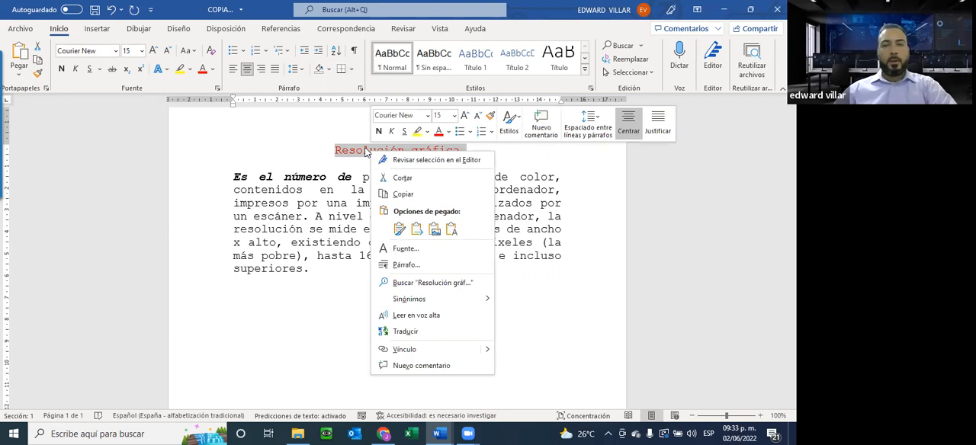
pyautogui.click(423, 263)
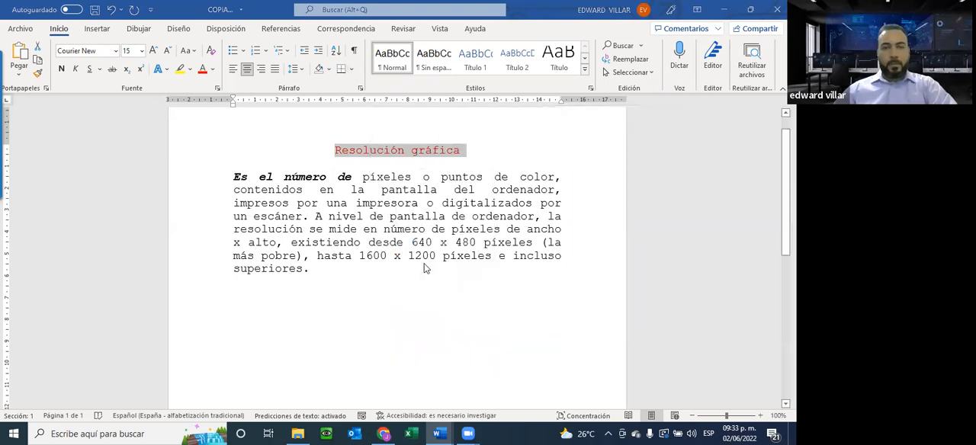
pyautogui.click(531, 348)
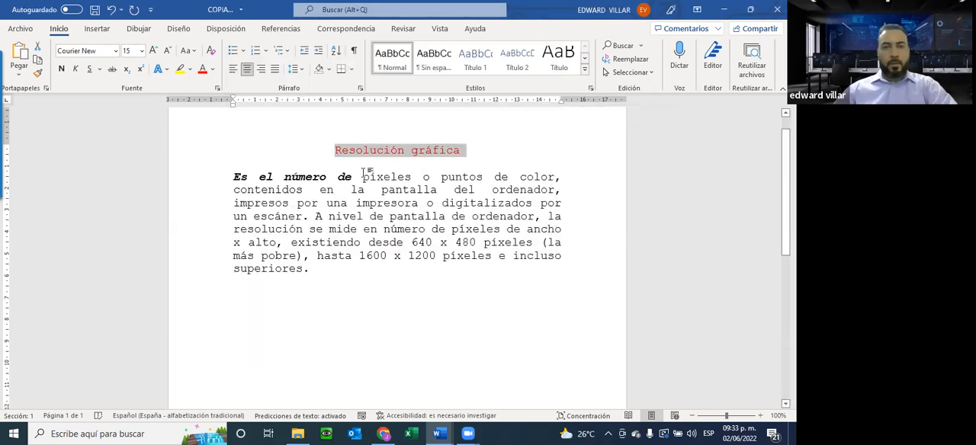
pyautogui.rightClick(385, 153)
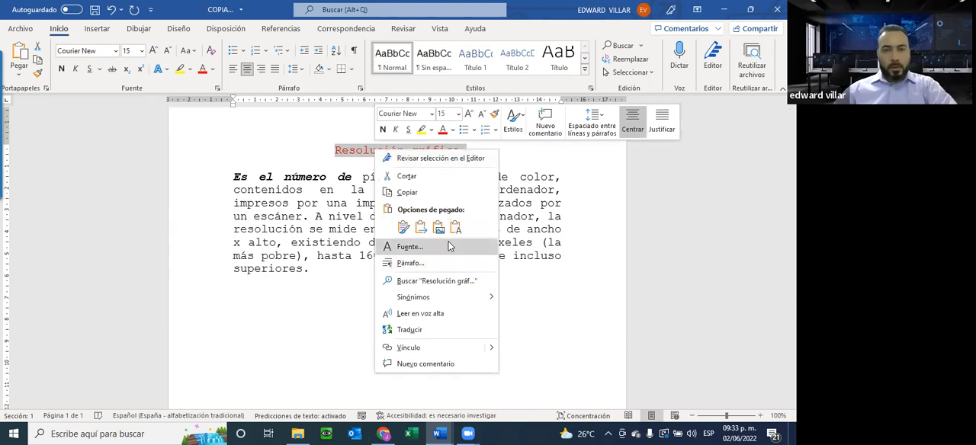
pyautogui.click(449, 246)
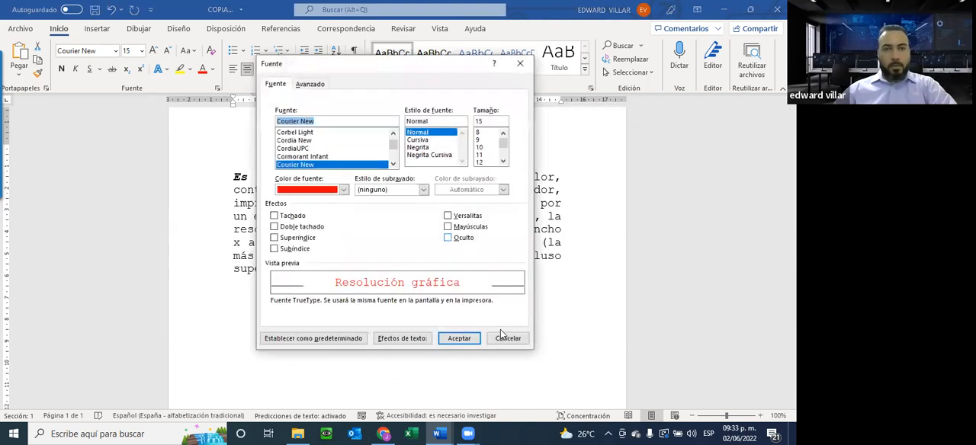
pyautogui.click(507, 338)
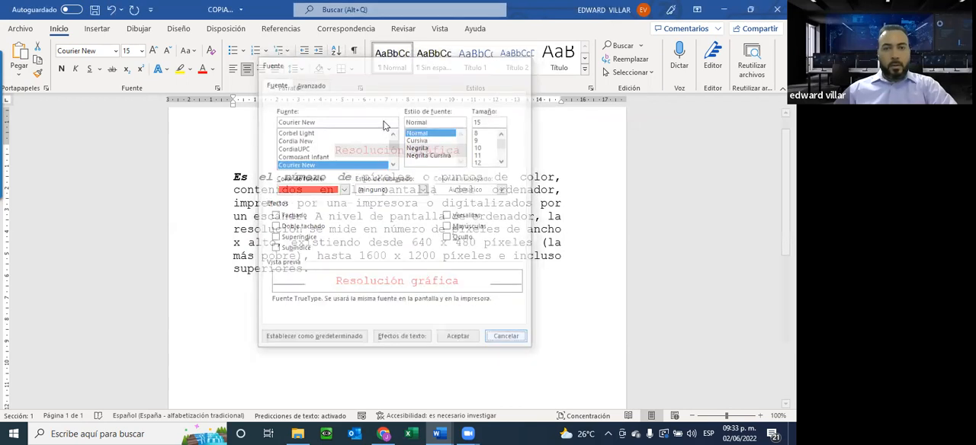
pyautogui.rightClick(394, 152)
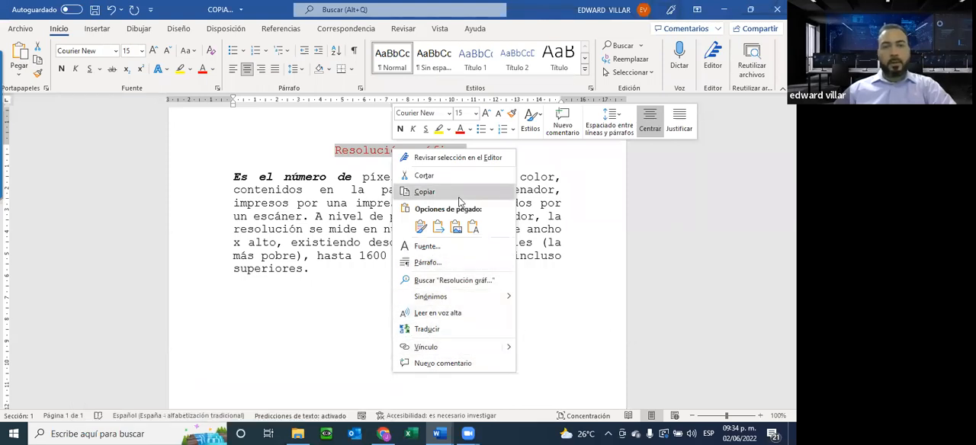
pyautogui.press('Escape')
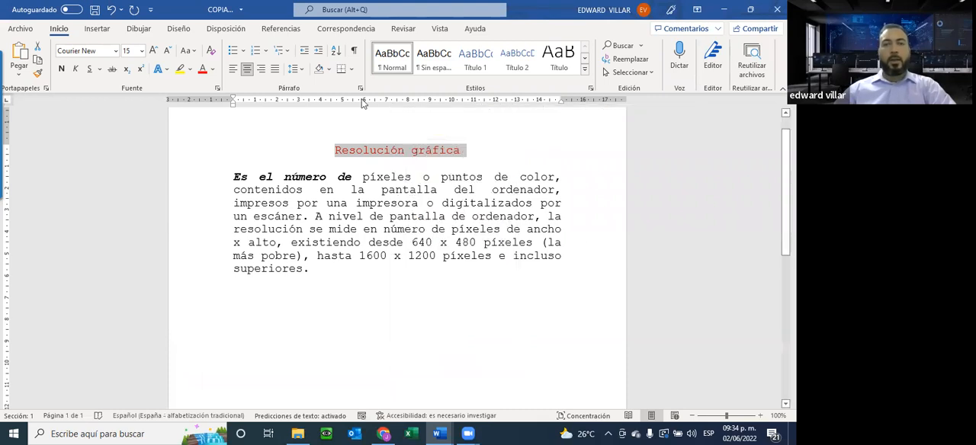
pyautogui.click(403, 150)
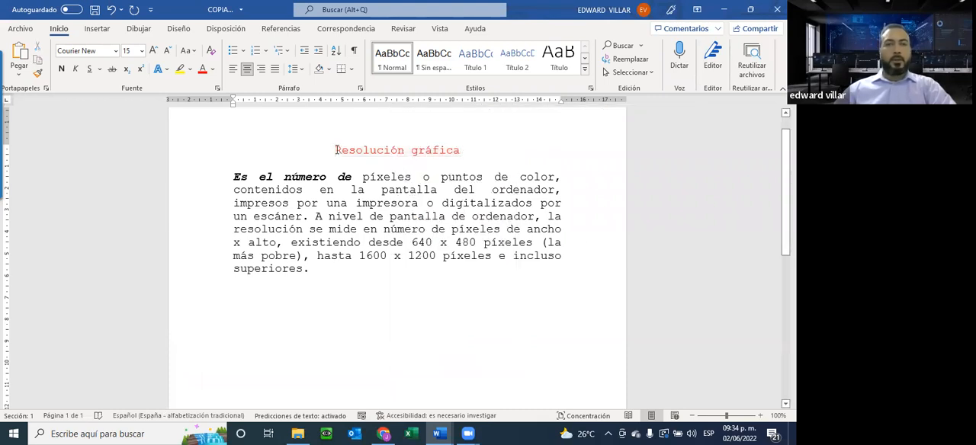
# Give the title "Resolución gráfica" a Cuadro border in standard blue through Bordes y sombreado.
pyautogui.tripleClick(455, 150)
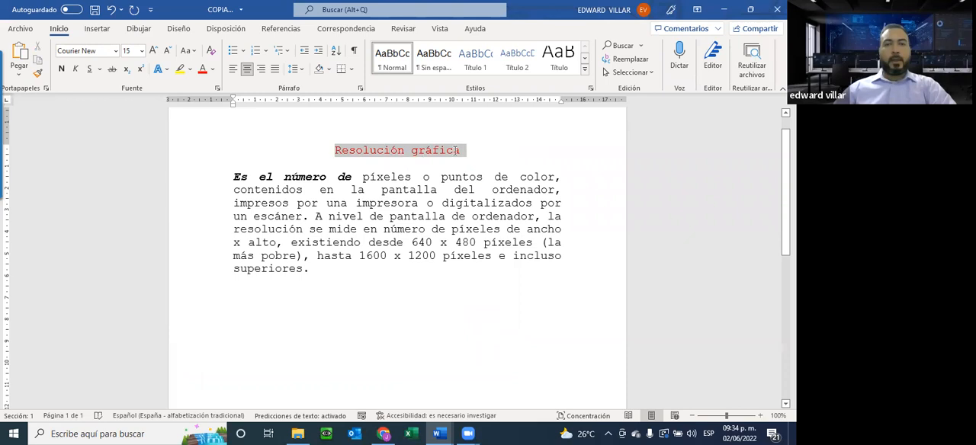
pyautogui.click(354, 70)
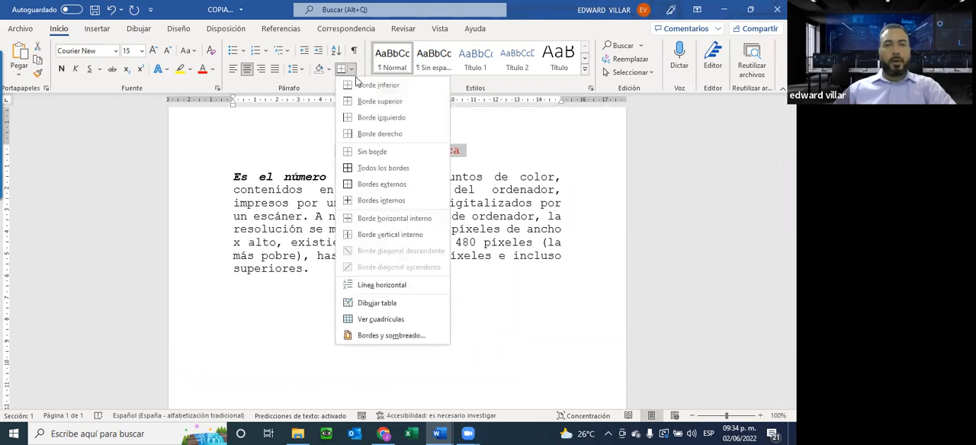
pyautogui.click(391, 336)
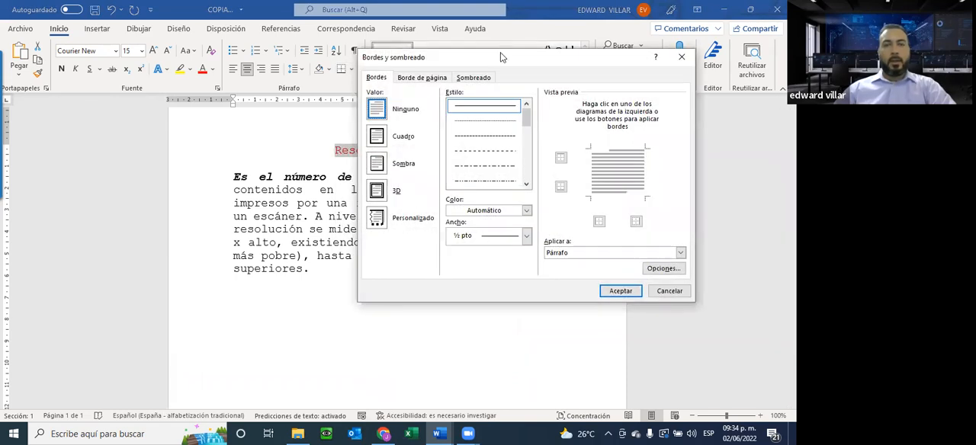
pyautogui.moveTo(500, 59); pyautogui.dragTo(339, 187)
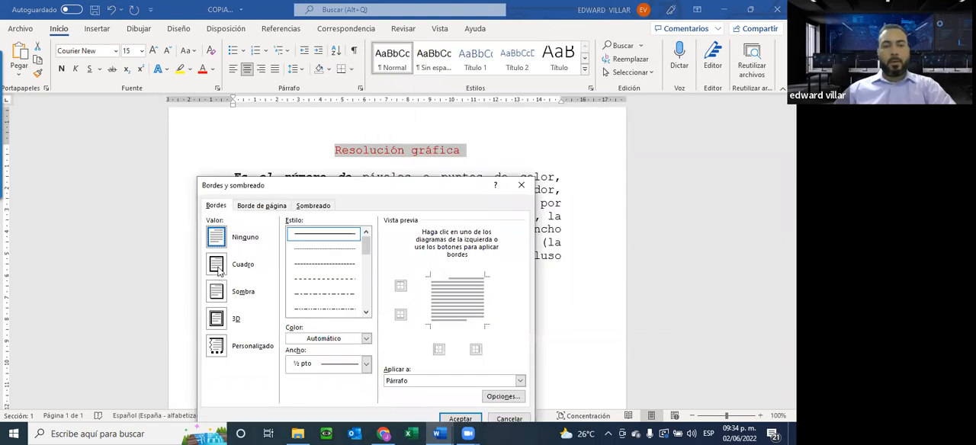
pyautogui.click(218, 264)
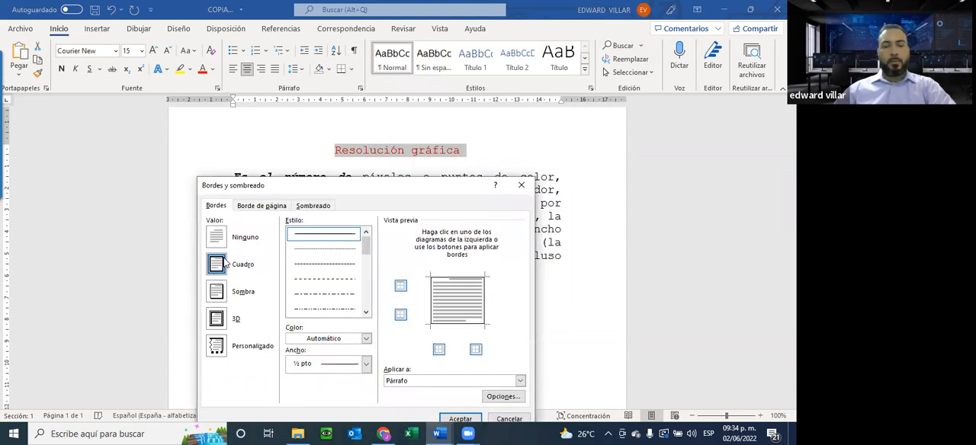
pyautogui.click(308, 341)
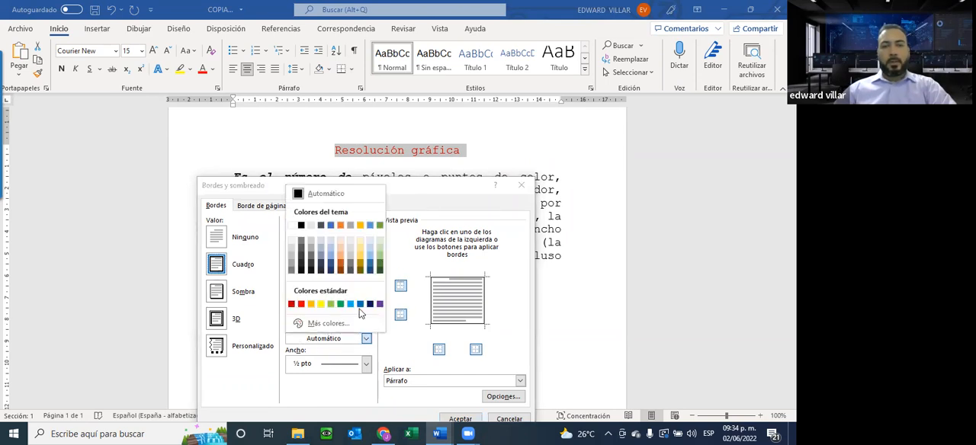
pyautogui.click(360, 304)
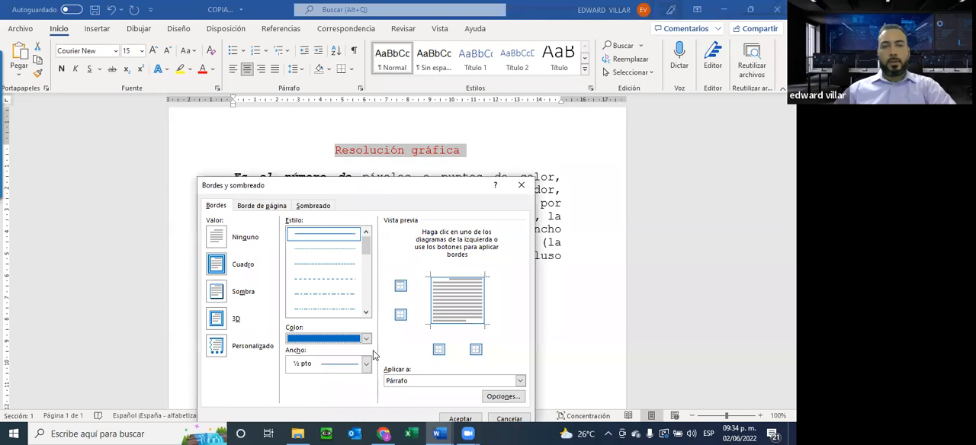
# Choose the double line style with one thick and one thin line, 3 pto wide, for the title border.
pyautogui.click(366, 365)
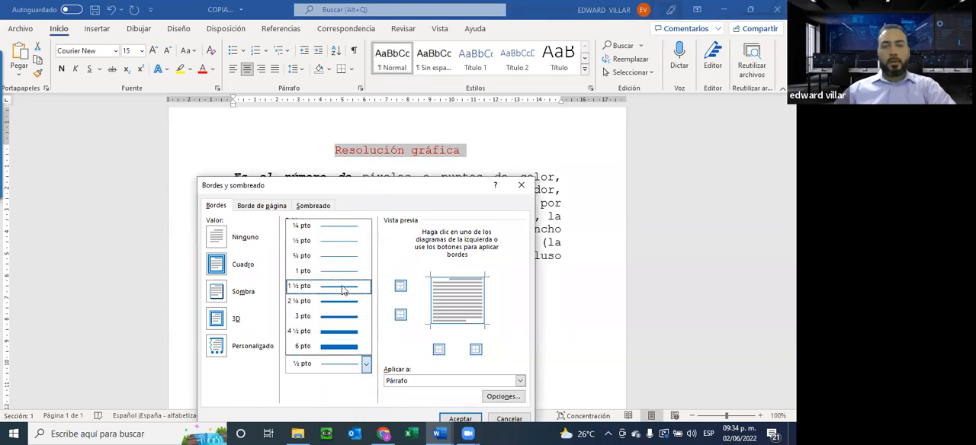
pyautogui.click(342, 290)
pyautogui.click(348, 237)
pyautogui.moveTo(366, 246); pyautogui.dragTo(363, 263)
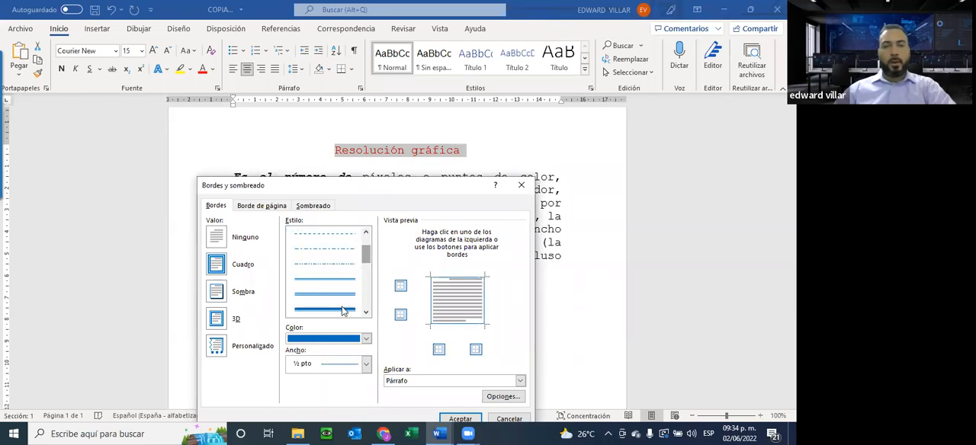
pyautogui.click(343, 311)
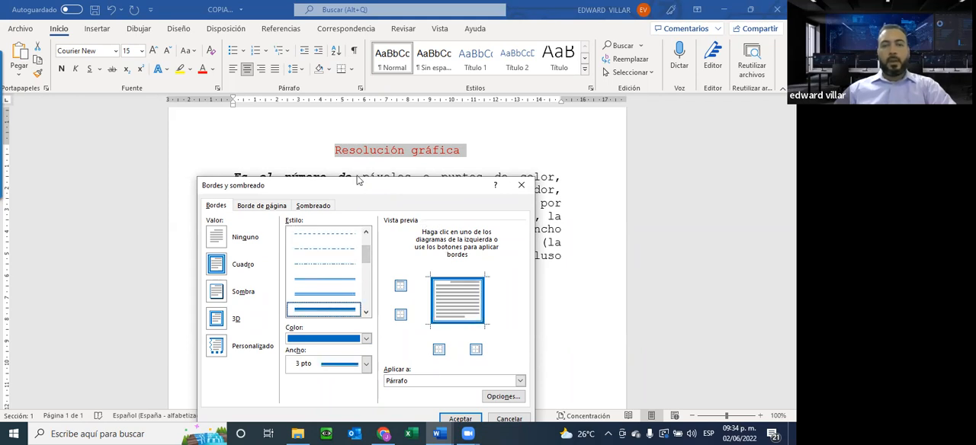
# Apply the title border to Párrafo, confirm the settings and deselect the title.
pyautogui.moveTo(357, 180); pyautogui.dragTo(340, 160)
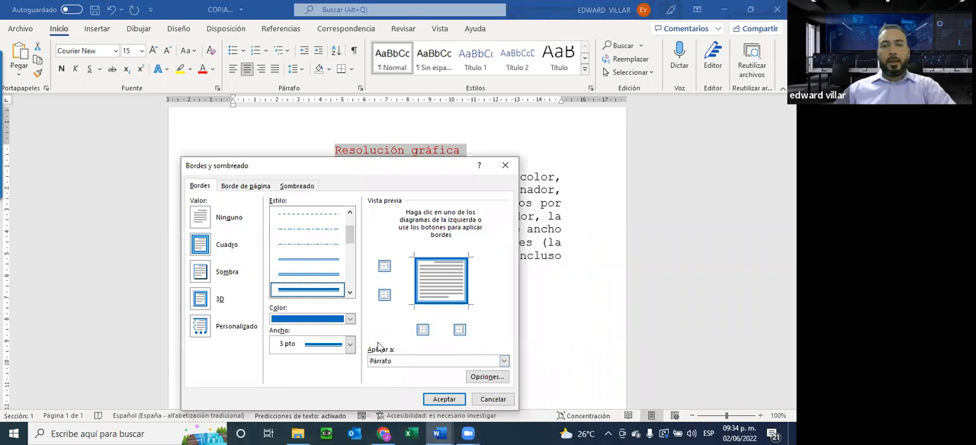
pyautogui.click(390, 363)
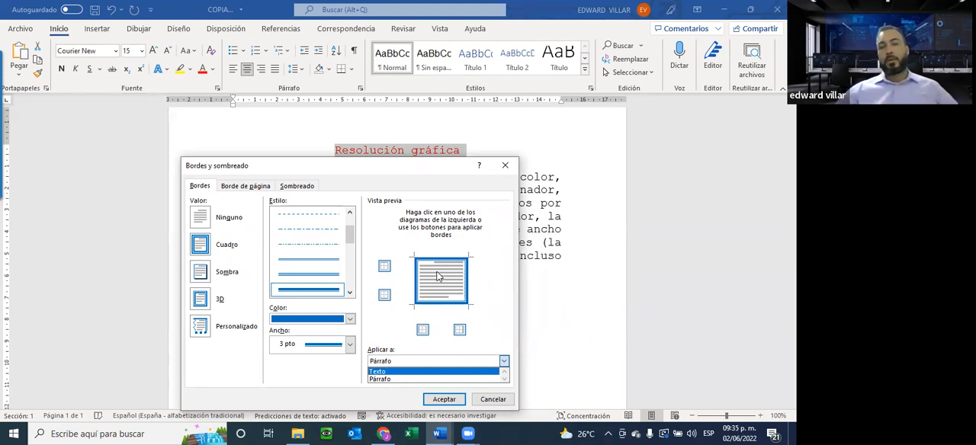
pyautogui.click(381, 379)
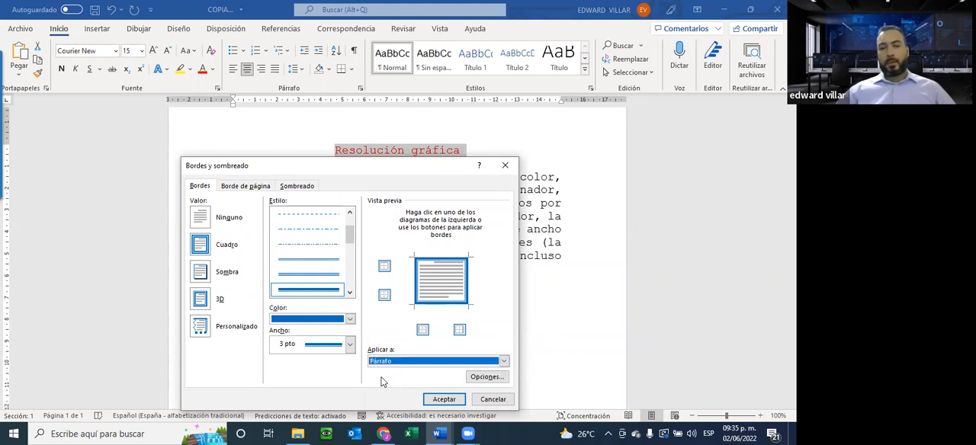
pyautogui.click(443, 399)
pyautogui.click(404, 237)
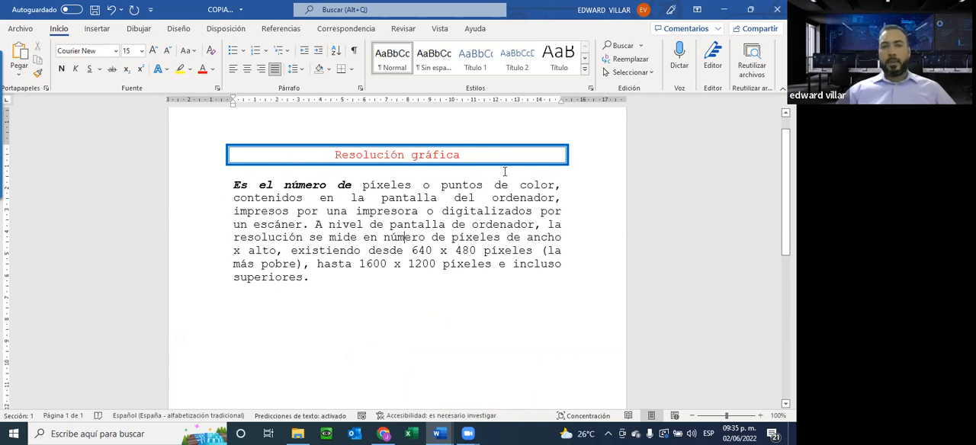
# Review the available line styles and colours in Bordes y sombreado, and close it without applying anything.
pyautogui.click(352, 70)
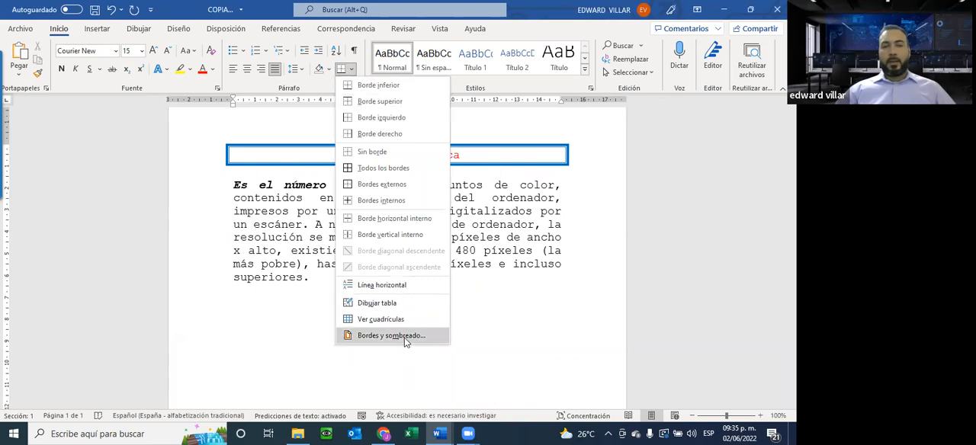
pyautogui.click(397, 335)
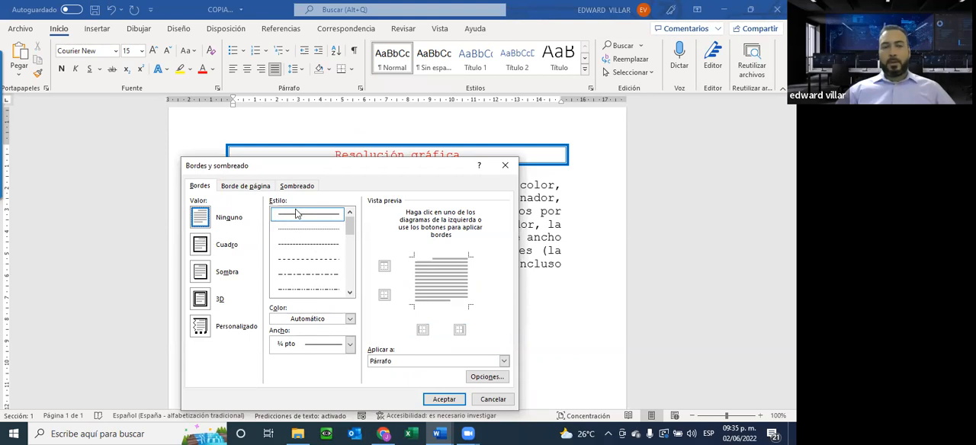
pyautogui.scroll(-6, 353, 252)
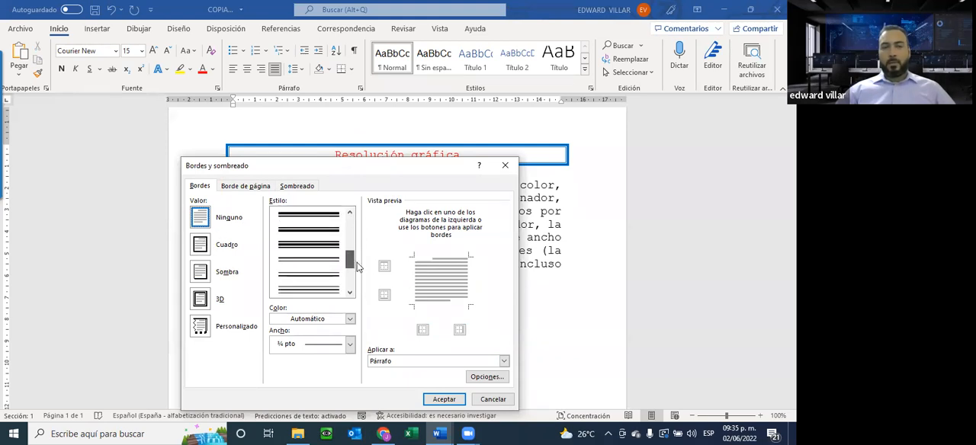
pyautogui.click(305, 320)
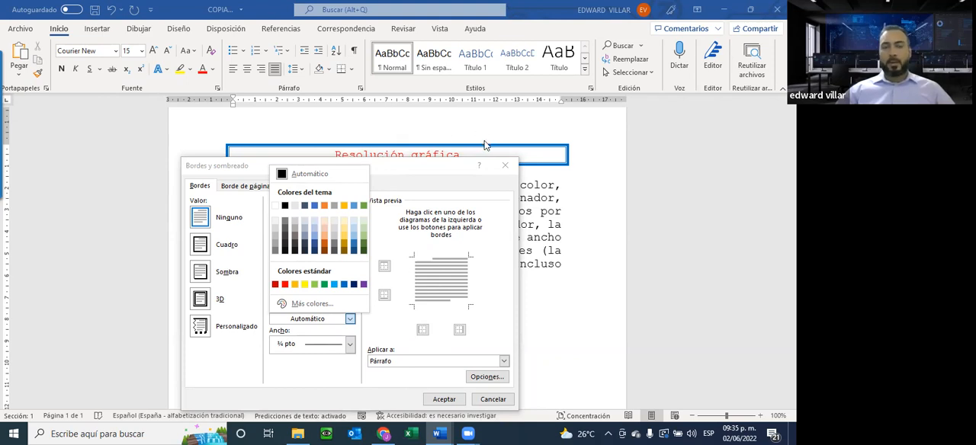
pyautogui.click(504, 166)
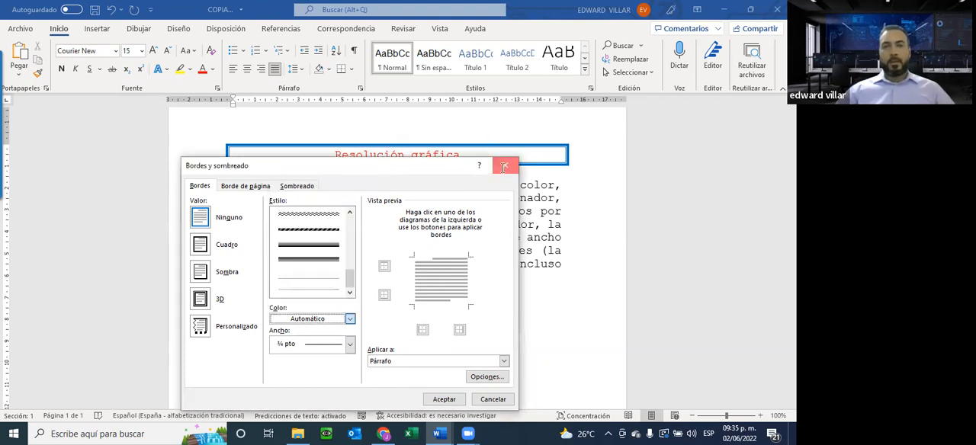
pyautogui.click(504, 167)
# Go back to the RESOLUCION document and read exercise items 8 to 12, including the sample title border.
pyautogui.click(725, 10)
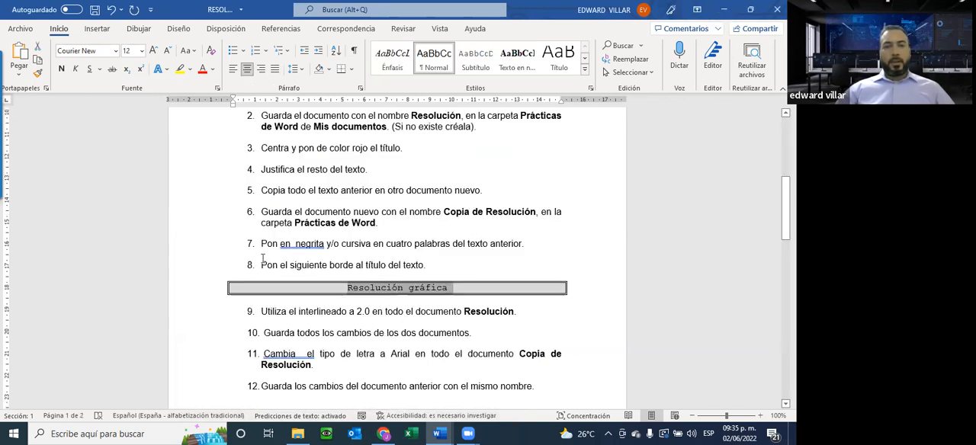
pyautogui.click(267, 306)
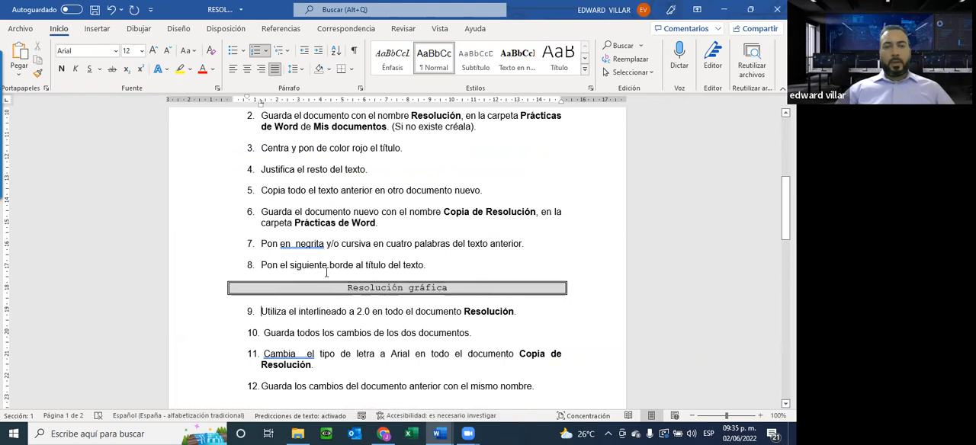
pyautogui.moveTo(341, 283); pyautogui.dragTo(378, 285)
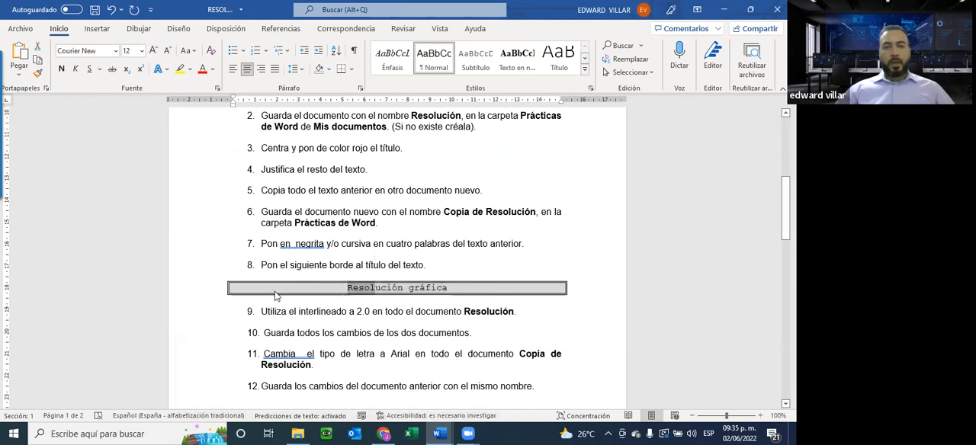
pyautogui.scroll(-2, 277, 294)
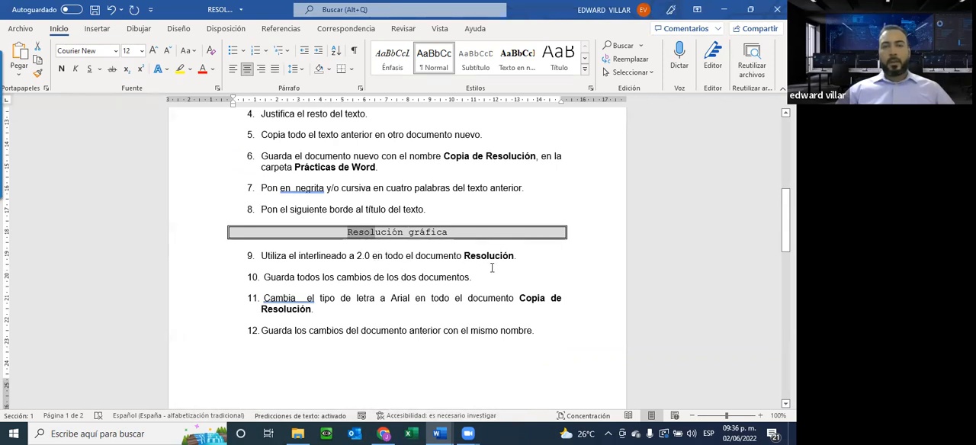
pyautogui.scroll(1, 487, 286)
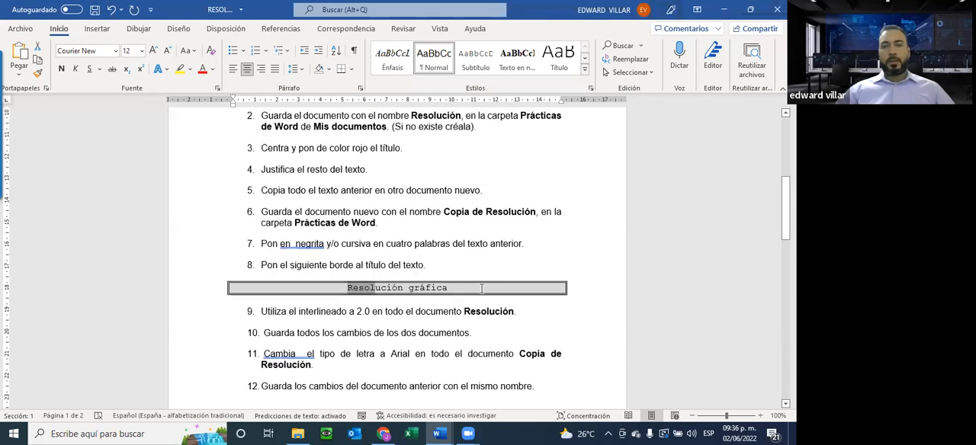
# Set the line spacing of the title "Resolución gráfica" and its body paragraph in RESOLUCION to 2.0.
pyautogui.scroll(3, 477, 288)
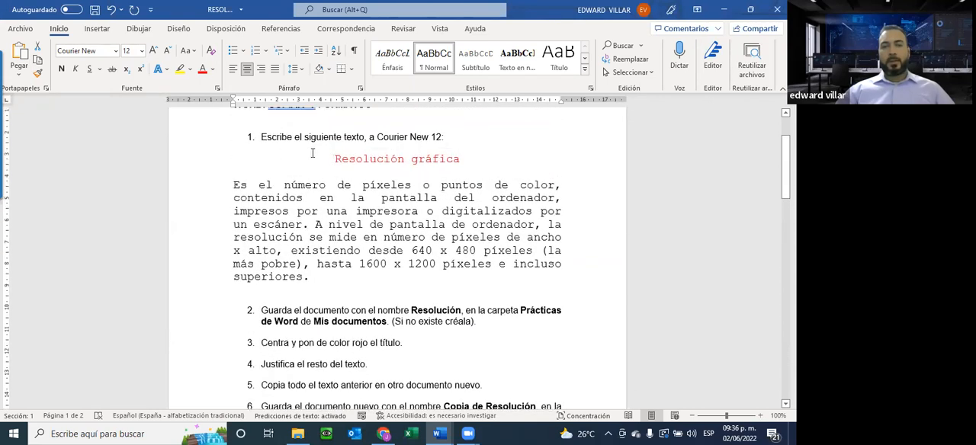
pyautogui.moveTo(336, 158); pyautogui.dragTo(351, 283)
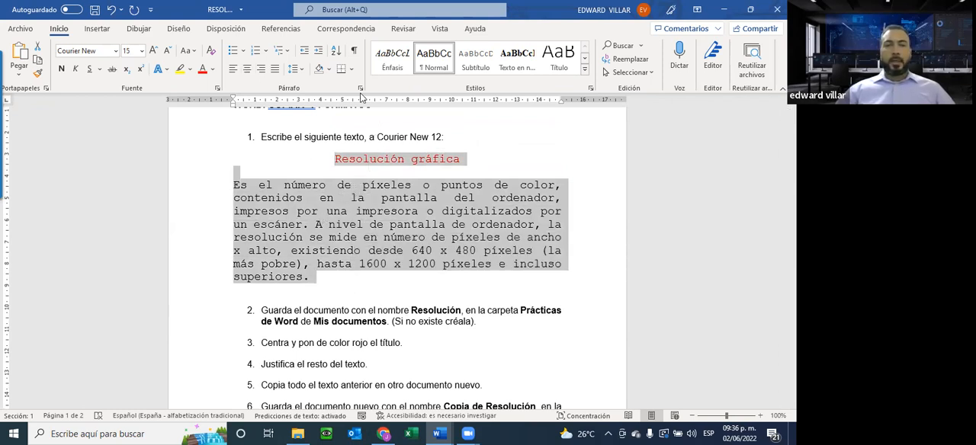
pyautogui.click(301, 69)
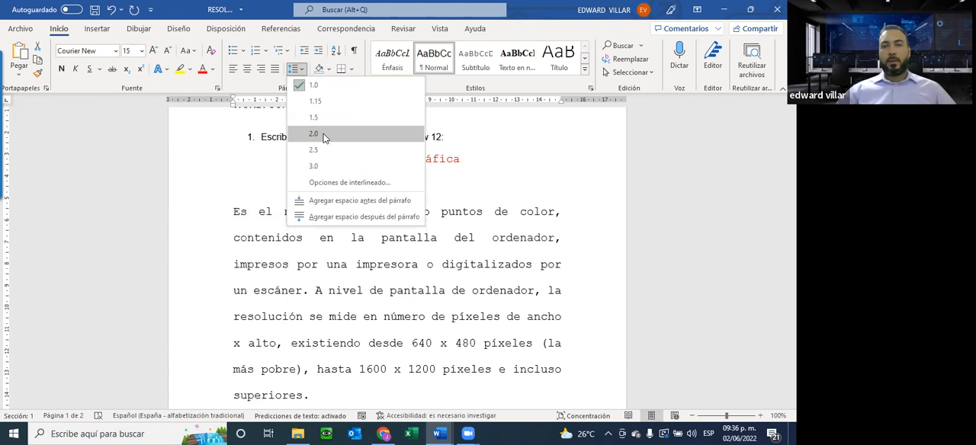
pyautogui.click(324, 134)
pyautogui.click(302, 70)
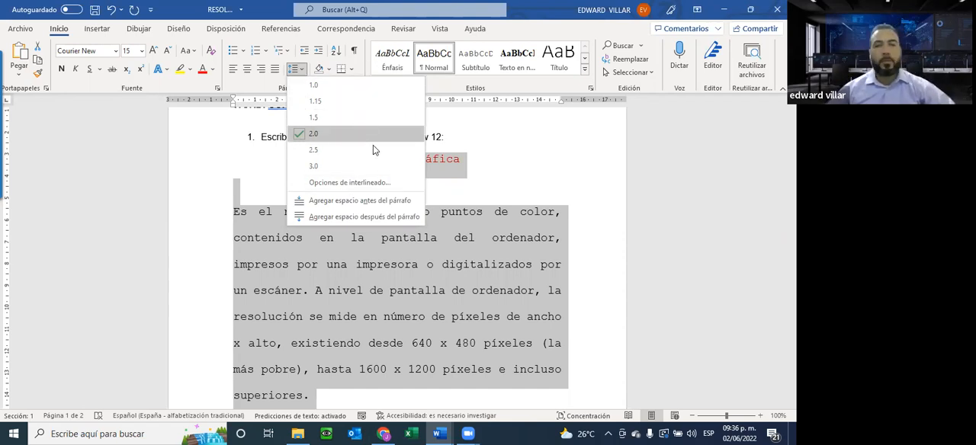
pyautogui.click(371, 229)
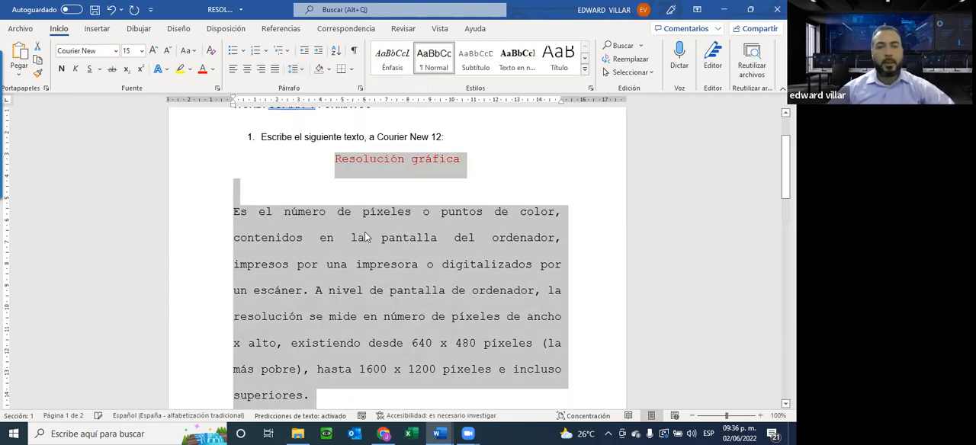
# Check exercise items 9 to 12 and save the changes to RESOLUCION.
pyautogui.scroll(-8, 366, 232)
pyautogui.scroll(-5, 366, 233)
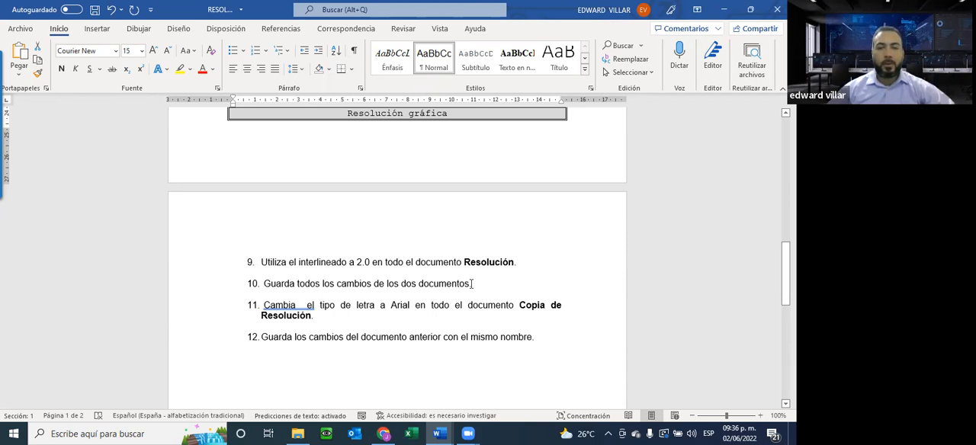
pyautogui.click(94, 11)
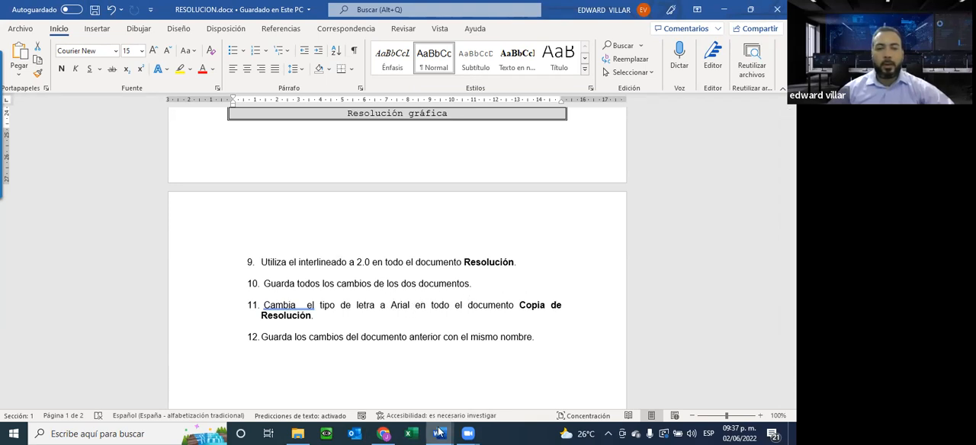
# Switch to COPIA DE RESOLUCION and change its title and body paragraph to the Arial font.
pyautogui.moveTo(438, 431)
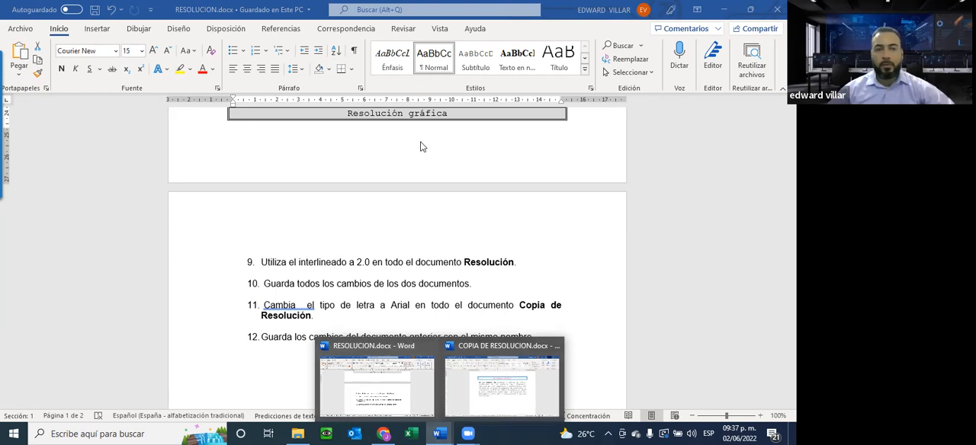
pyautogui.click(514, 391)
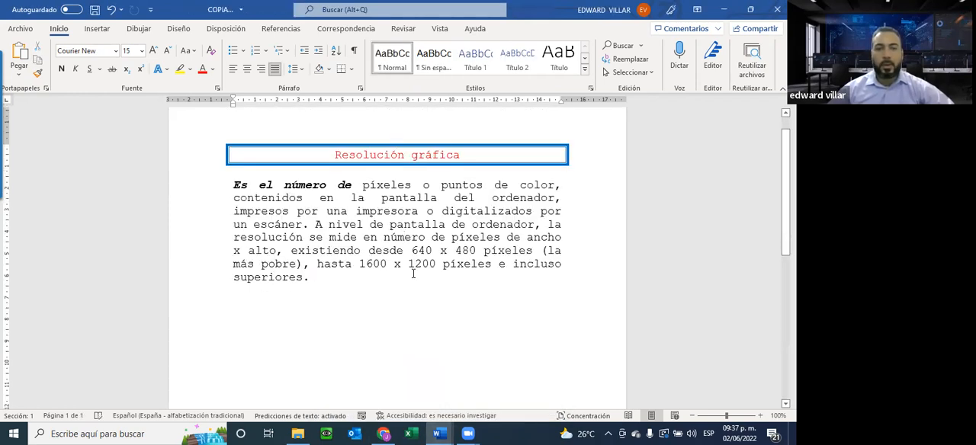
pyautogui.moveTo(314, 158); pyautogui.dragTo(473, 304)
pyautogui.click(724, 9)
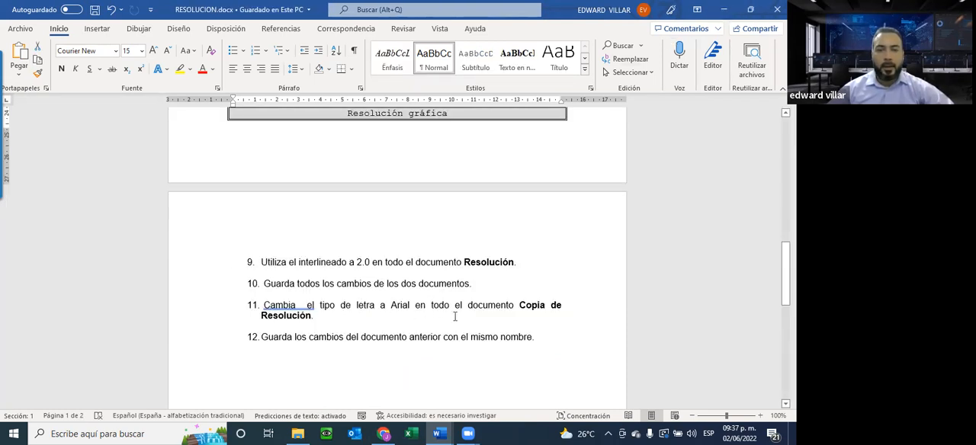
pyautogui.click(507, 391)
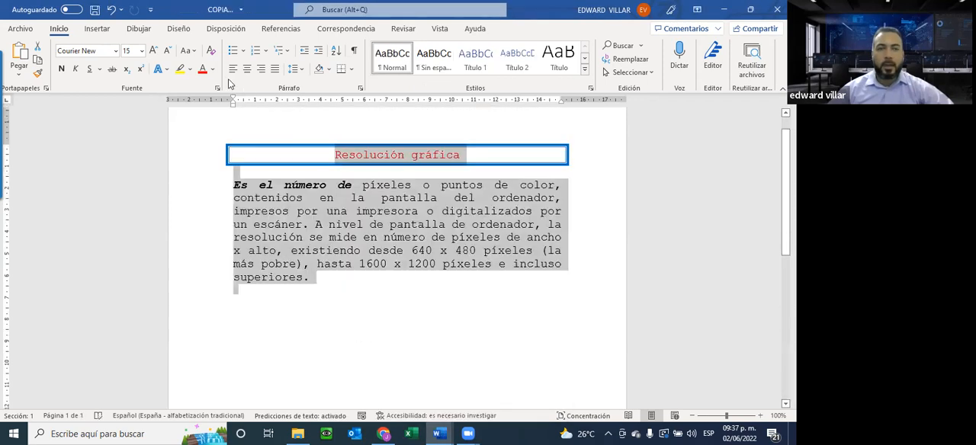
pyautogui.click(115, 51)
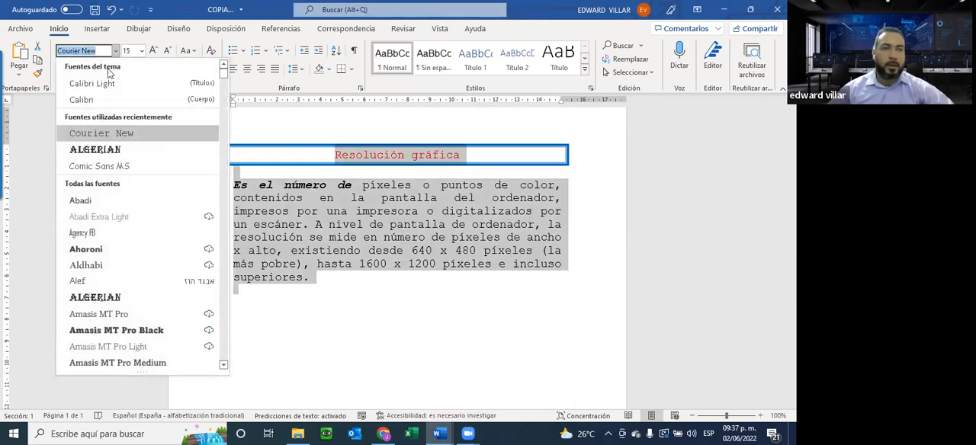
pyautogui.scroll(-2, 132, 196)
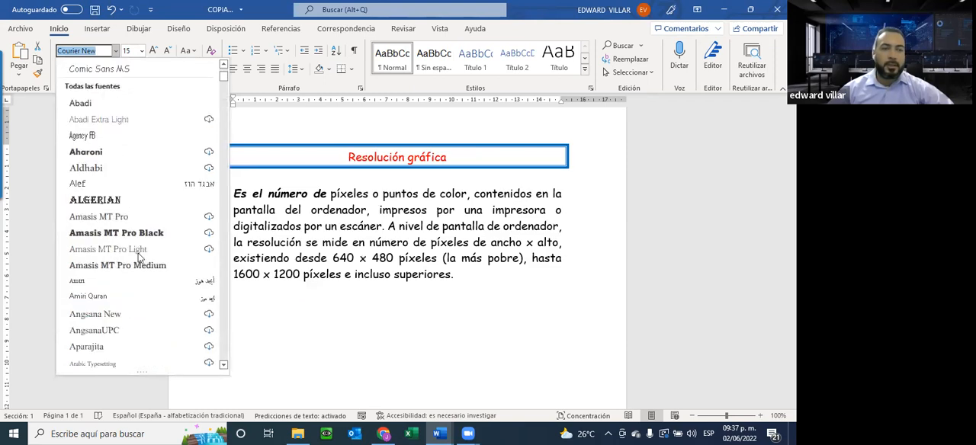
pyautogui.scroll(-2, 139, 259)
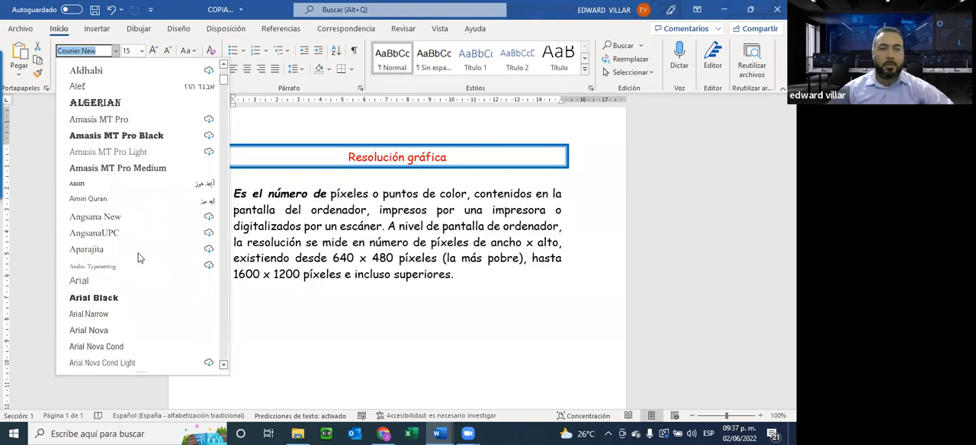
pyautogui.click(97, 281)
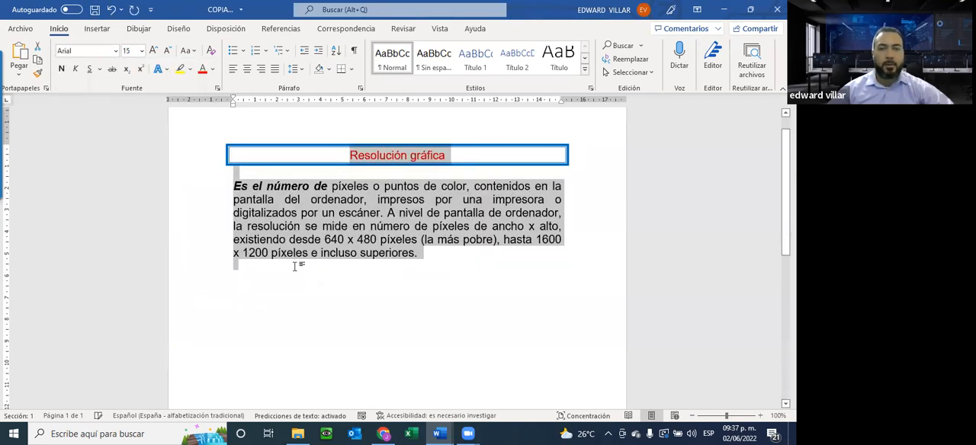
# Recheck the remaining exercise items in RESOLUCION, and save COPIA DE RESOLUCION under the same name.
pyautogui.click(721, 10)
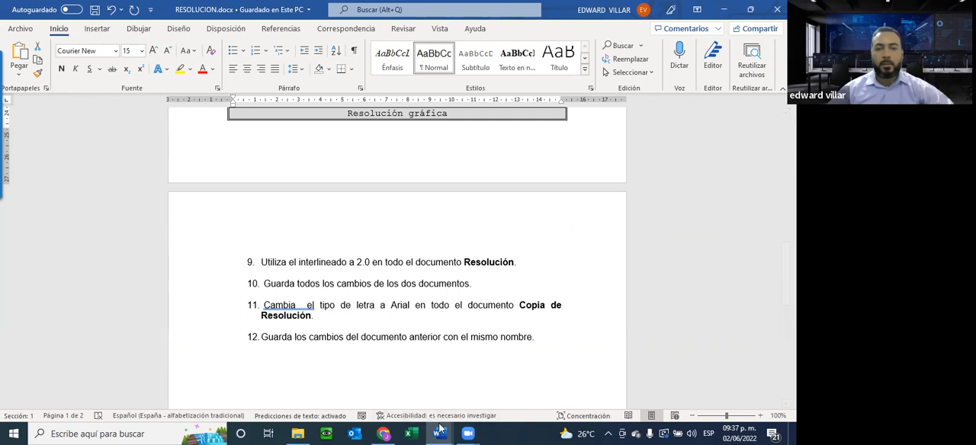
pyautogui.moveTo(438, 434)
pyautogui.click(502, 381)
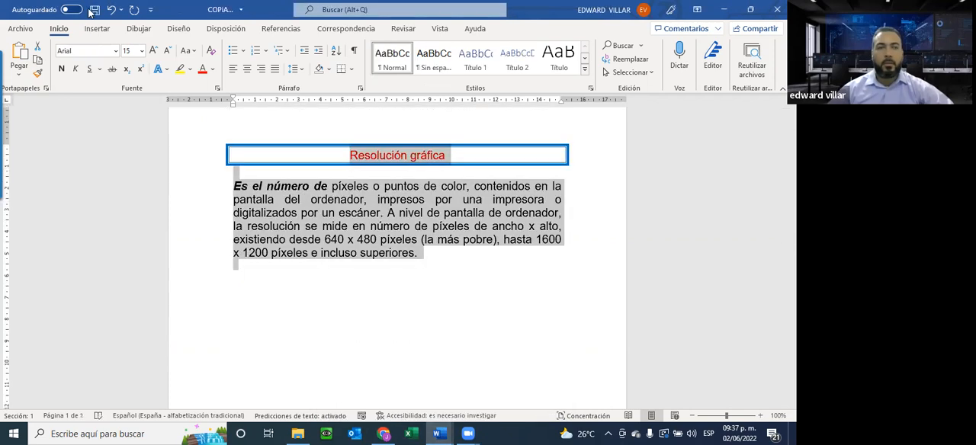
pyautogui.click(310, 223)
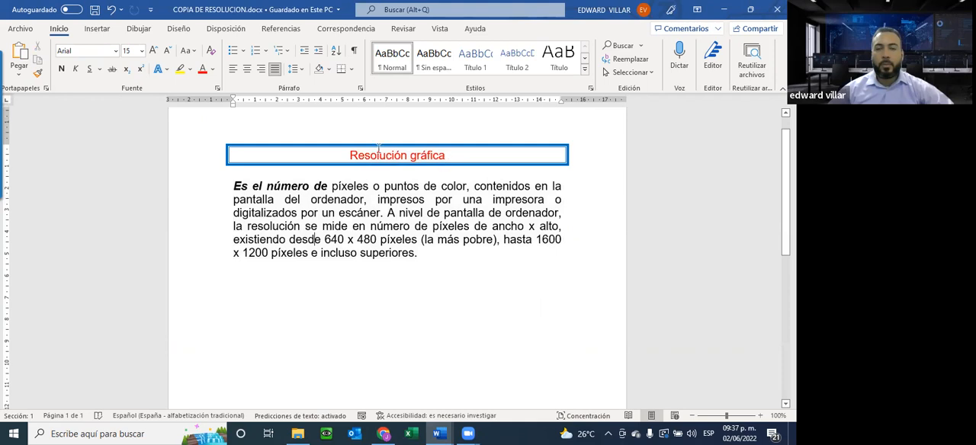
# In RESOLUCION, reduce the numbered exercise list's indent so its numbers align with the body text's left margin.
pyautogui.moveTo(439, 434)
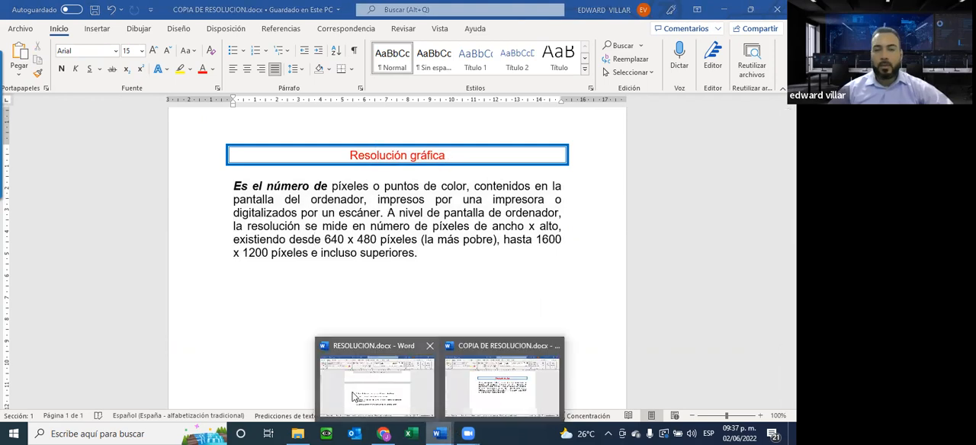
pyautogui.click(353, 392)
pyautogui.scroll(5, 350, 323)
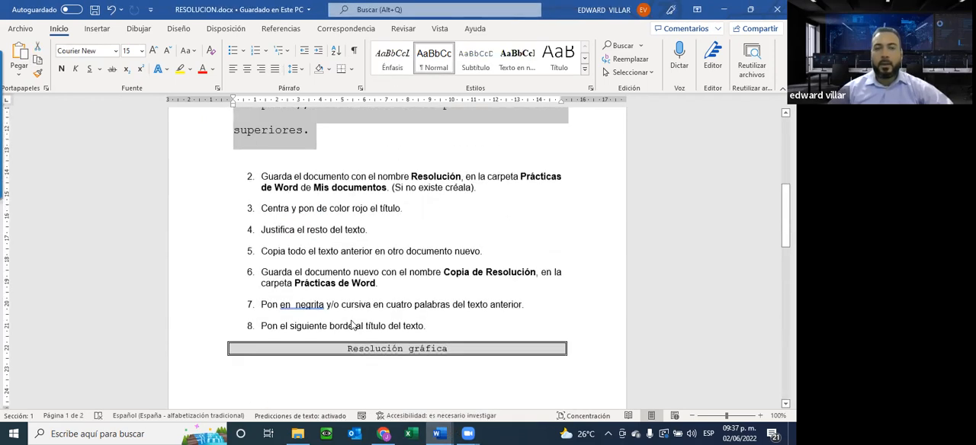
pyautogui.scroll(5, 352, 326)
pyautogui.scroll(-5, 249, 218)
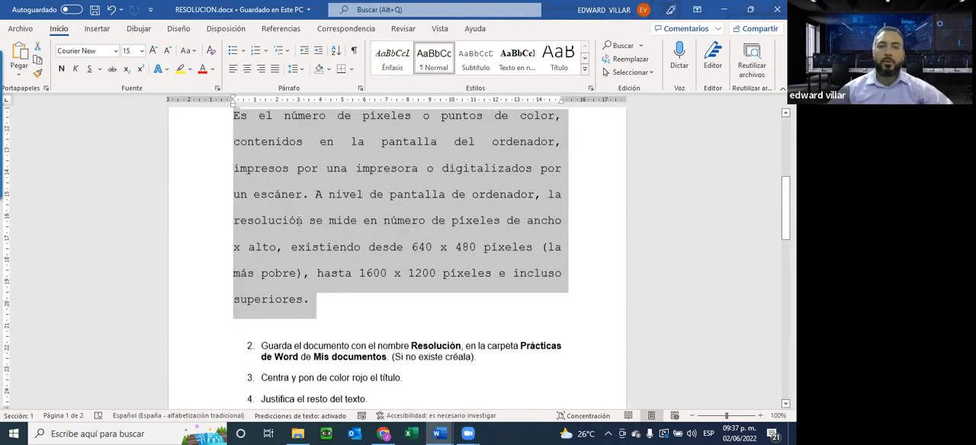
pyautogui.click(250, 219)
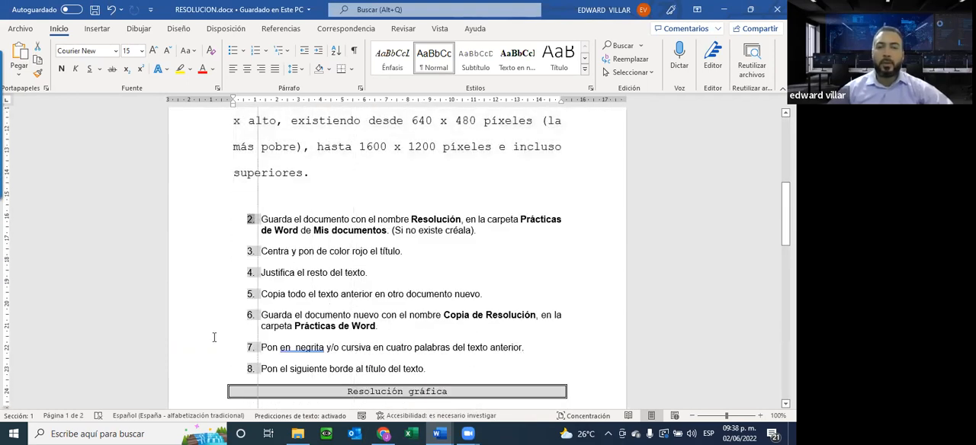
pyautogui.moveTo(206, 341); pyautogui.dragTo(169, 340)
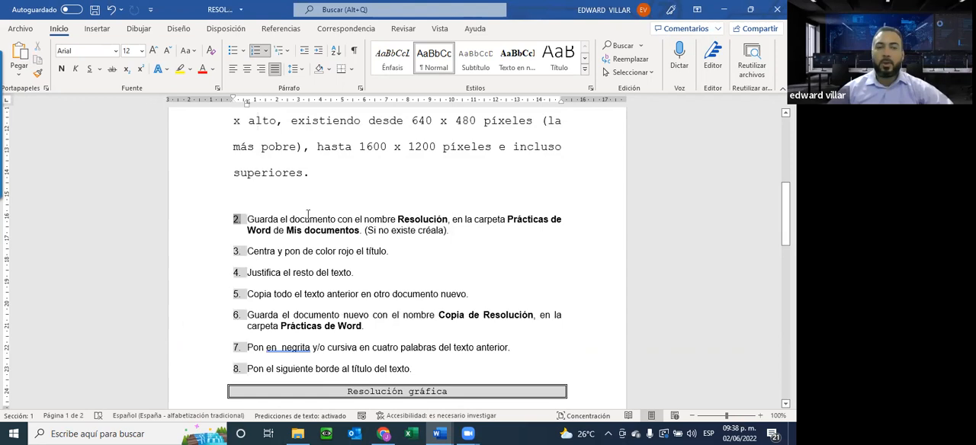
# Check the list down to item 12, close RESOLUCION saving its changes, and close COPIA DE RESOLUCION.
pyautogui.scroll(-3, 320, 251)
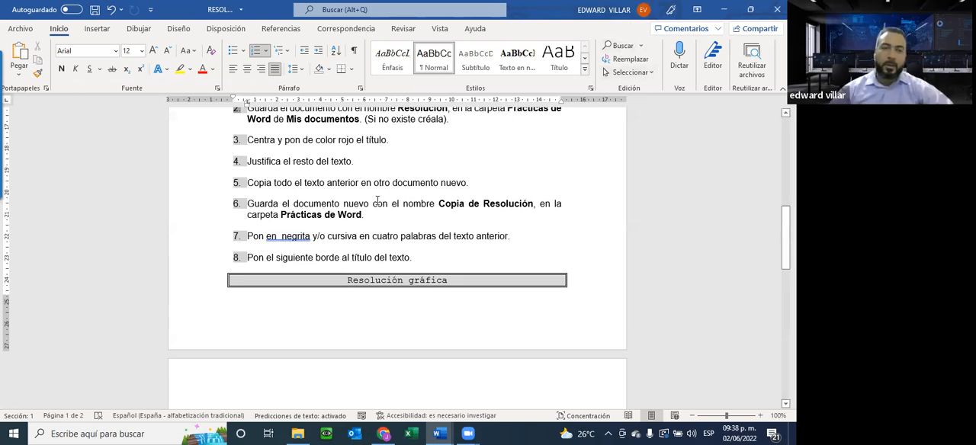
pyautogui.scroll(-5, 376, 200)
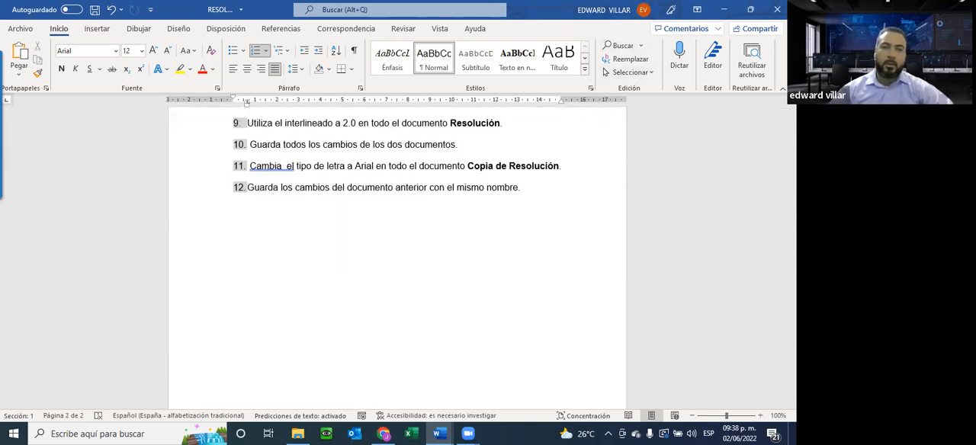
pyautogui.click(777, 10)
pyautogui.click(343, 239)
pyautogui.click(764, 16)
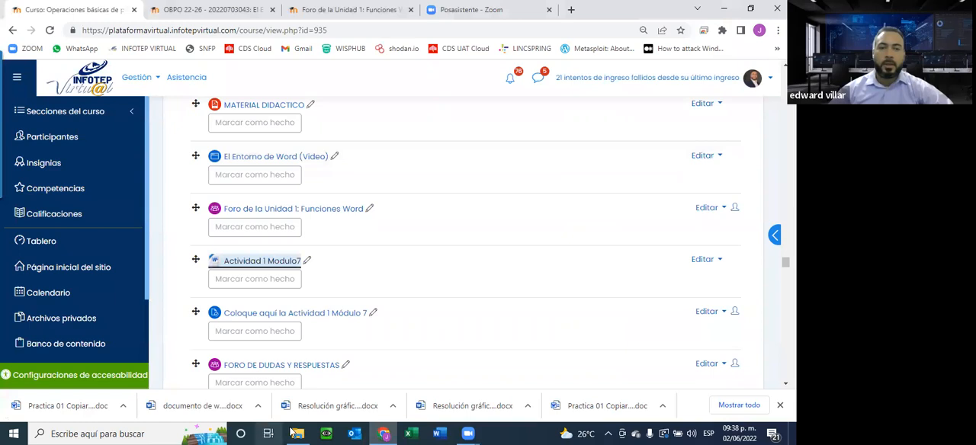
# Switch to File Explorer and refresh the Descargas folder to check the saved RESOLUCION and COPIA DE RESOLUCION files.
pyautogui.click(292, 432)
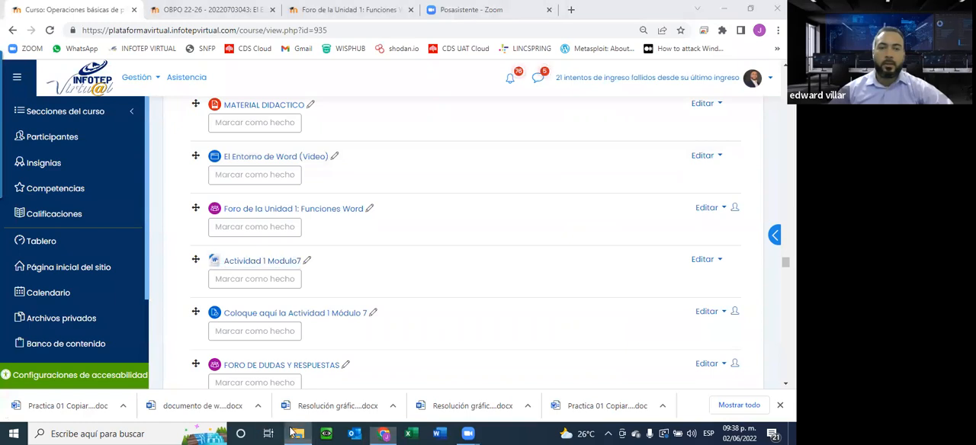
pyautogui.click(226, 145)
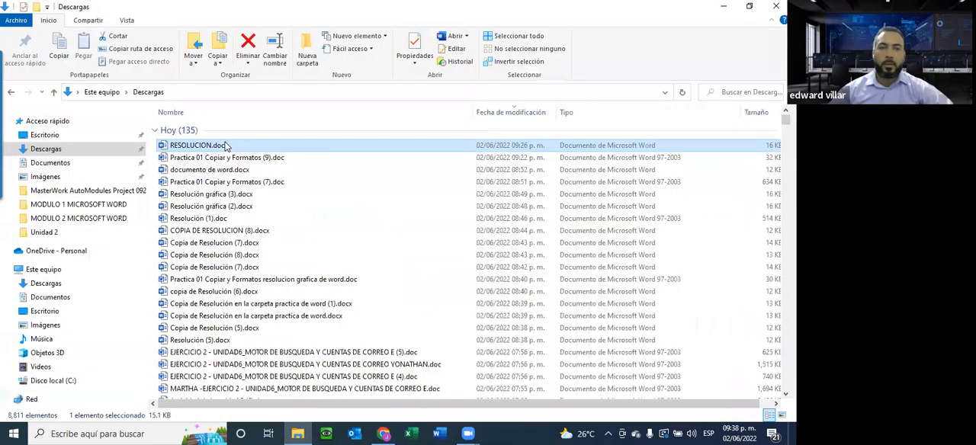
pyautogui.click(682, 93)
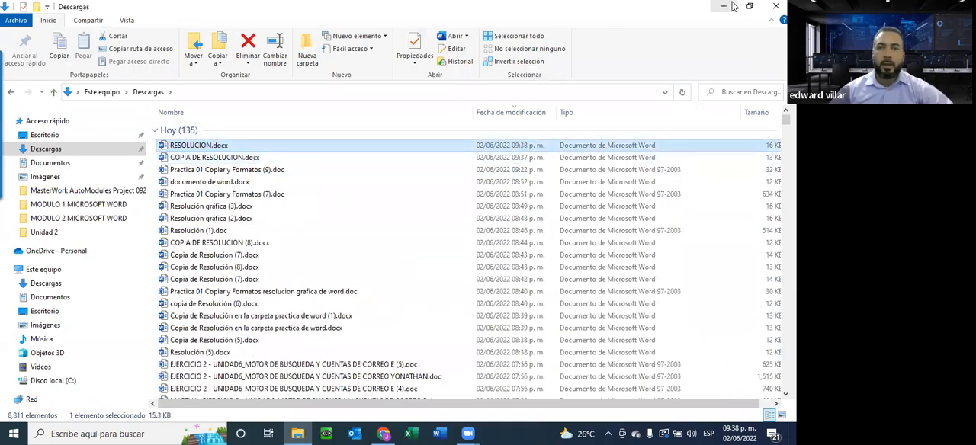
# Switch to the course page in the browser and review Actividad 1 Modulo7 and its submission entry.
pyautogui.hotkey('alt', 'Tab')
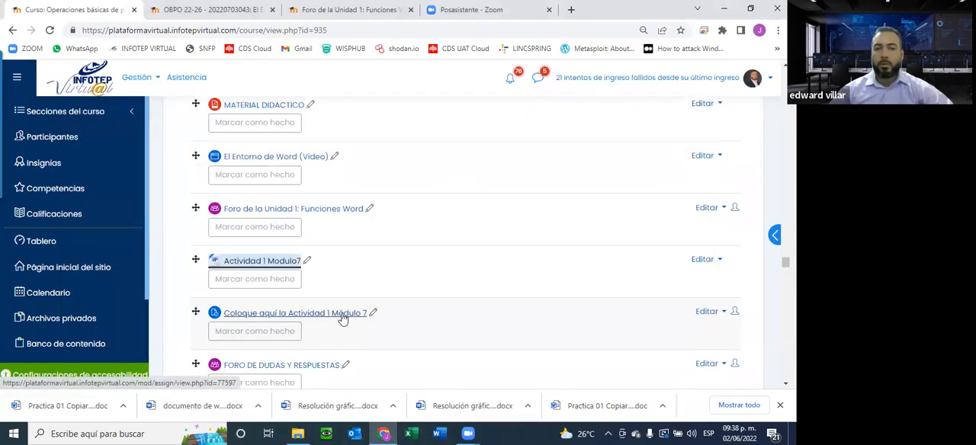
pyautogui.scroll(-2, 342, 319)
pyautogui.scroll(1, 338, 138)
pyautogui.scroll(-1, 276, 169)
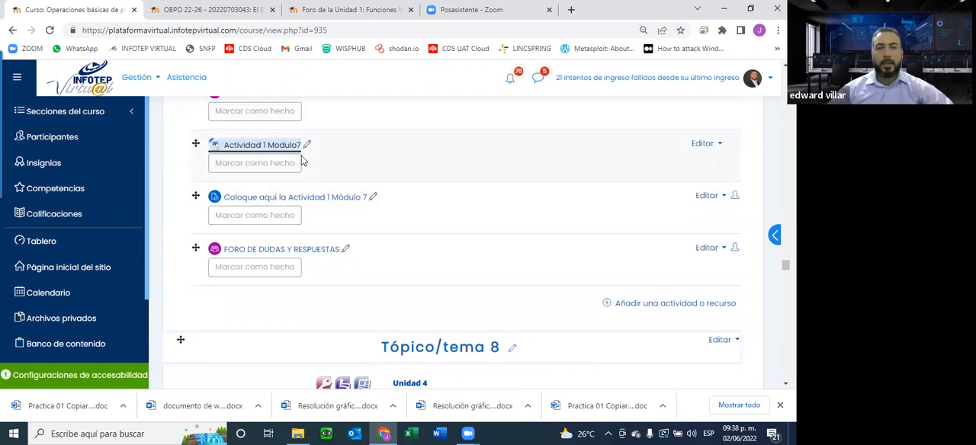
pyautogui.scroll(-1, 353, 147)
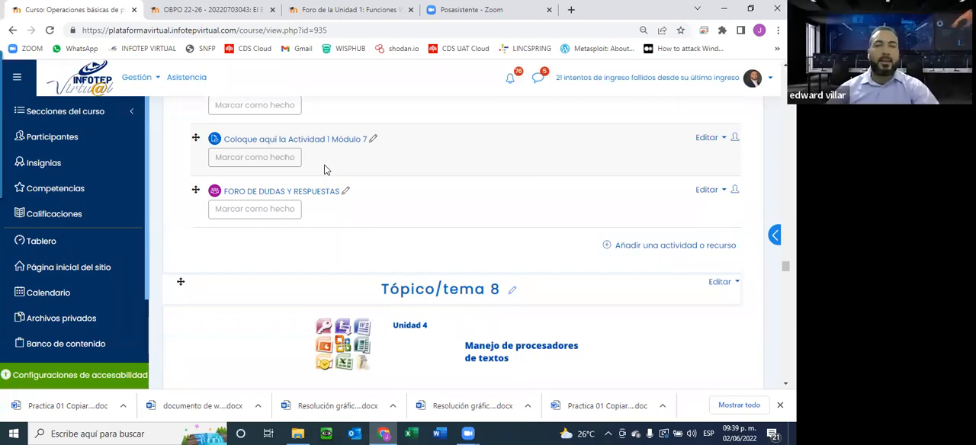
pyautogui.scroll(-2, 324, 169)
pyautogui.scroll(2, 308, 160)
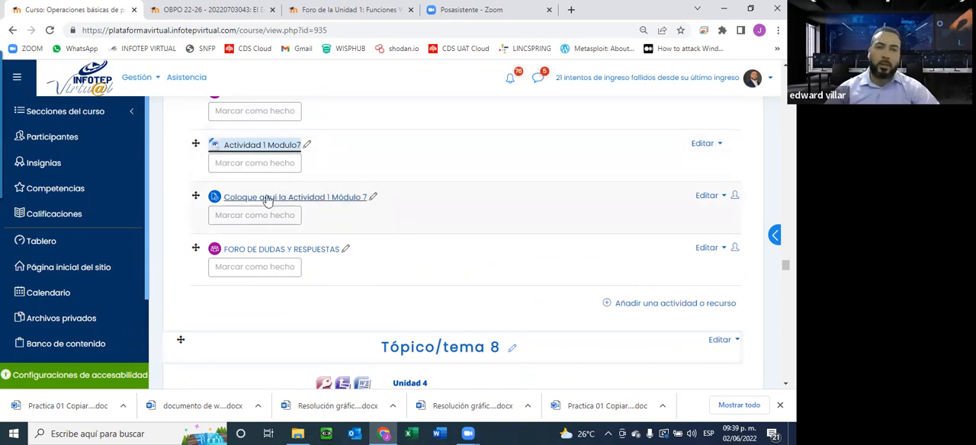
# Review the Tópico/tema 8 section of the course, including its Word videos, forum and practical activities.
pyautogui.scroll(-4, 266, 199)
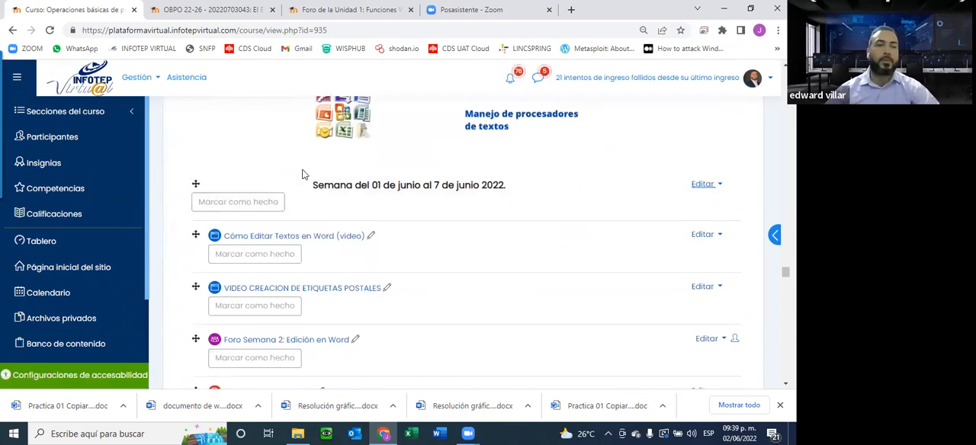
pyautogui.scroll(-2, 320, 223)
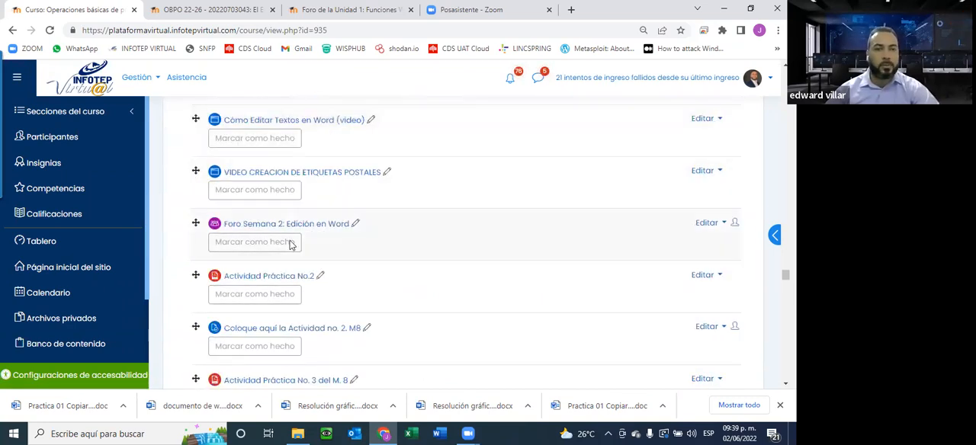
pyautogui.scroll(2, 290, 244)
pyautogui.scroll(2, 289, 244)
pyautogui.scroll(-2, 290, 244)
pyautogui.scroll(-1, 290, 244)
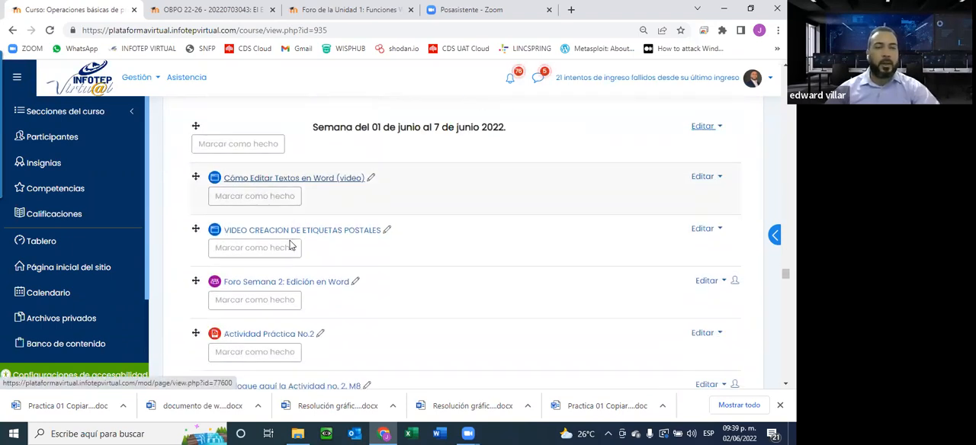
pyautogui.scroll(2, 424, 205)
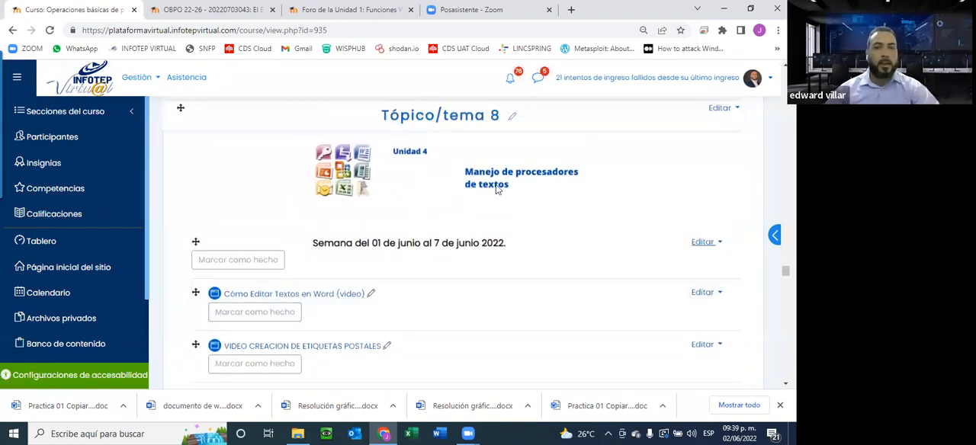
pyautogui.scroll(-2, 509, 230)
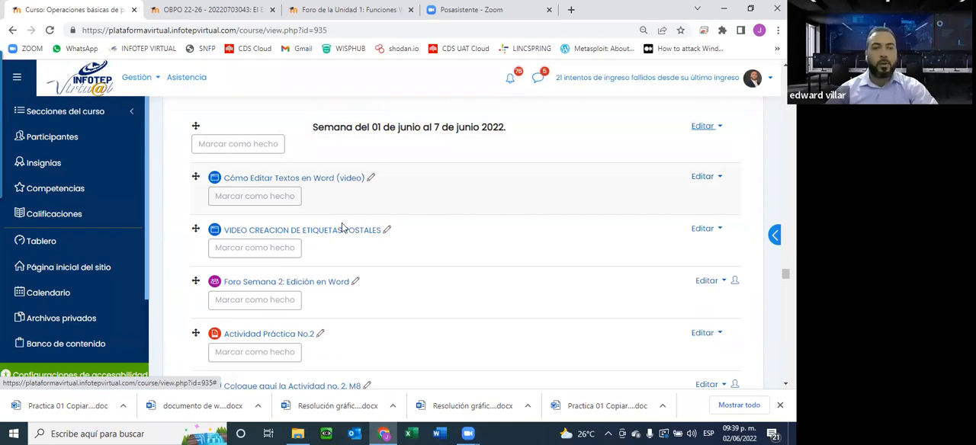
# Open the forum "Foro Semana 2: Edición en Word" in a new browser tab and go to it.
pyautogui.rightClick(272, 281)
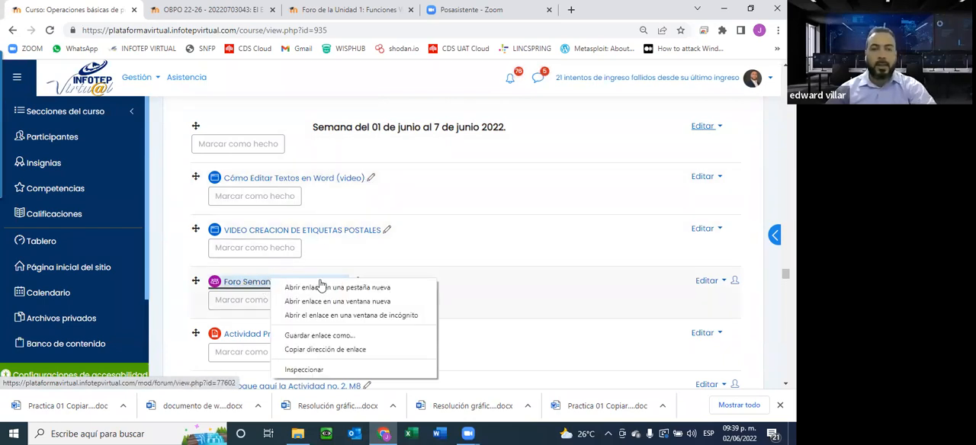
pyautogui.click(337, 288)
pyautogui.scroll(15, 385, 208)
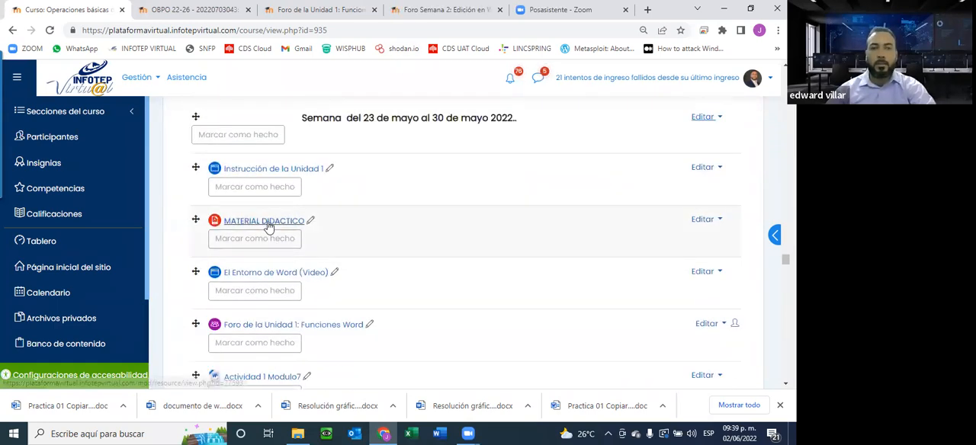
pyautogui.click(438, 9)
# Read the Foro Semana 2 question about editing books, magazines and newspapers in Word, and look through the participants' replies.
pyautogui.scroll(-5, 377, 118)
pyautogui.scroll(-3, 378, 120)
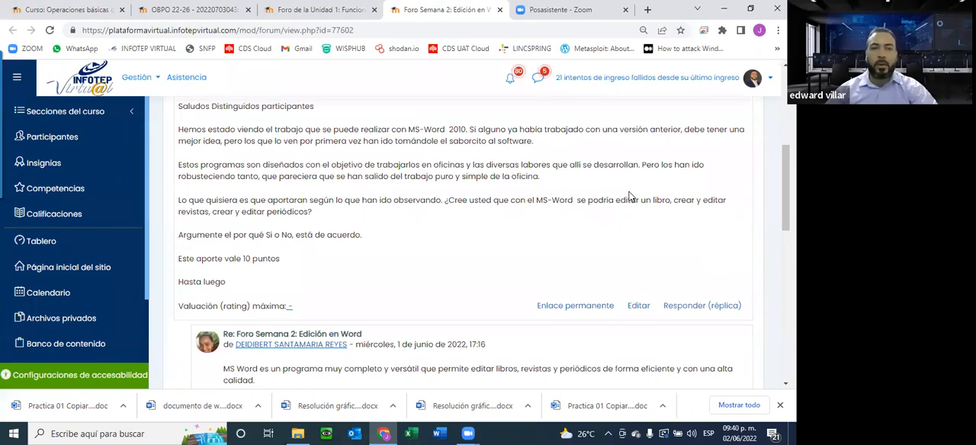
pyautogui.scroll(-2, 278, 303)
pyautogui.scroll(-5, 277, 302)
pyautogui.scroll(3, 277, 302)
pyautogui.scroll(3, 276, 303)
pyautogui.scroll(-4, 277, 304)
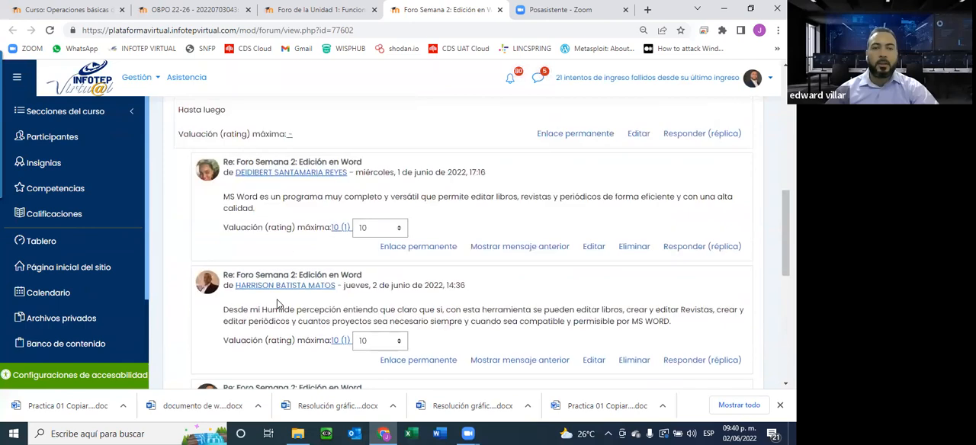
# Return to the top of the Semana 2 forum, close both forum pages and go back to the course page.
pyautogui.scroll(1, 277, 304)
pyautogui.scroll(5, 277, 304)
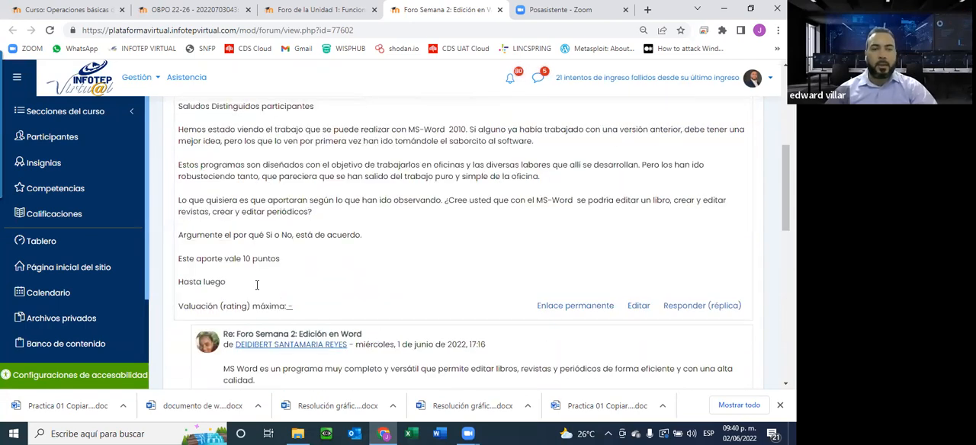
pyautogui.scroll(3, 259, 283)
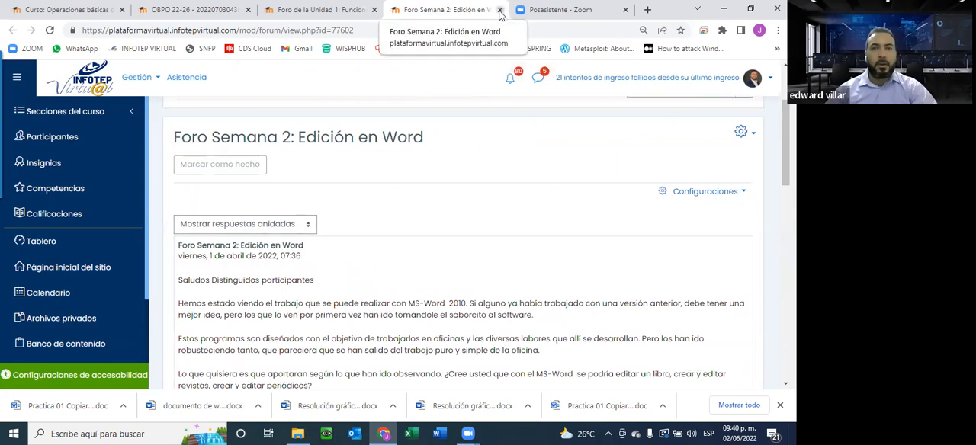
pyautogui.hotkey('ctrl', 'w')
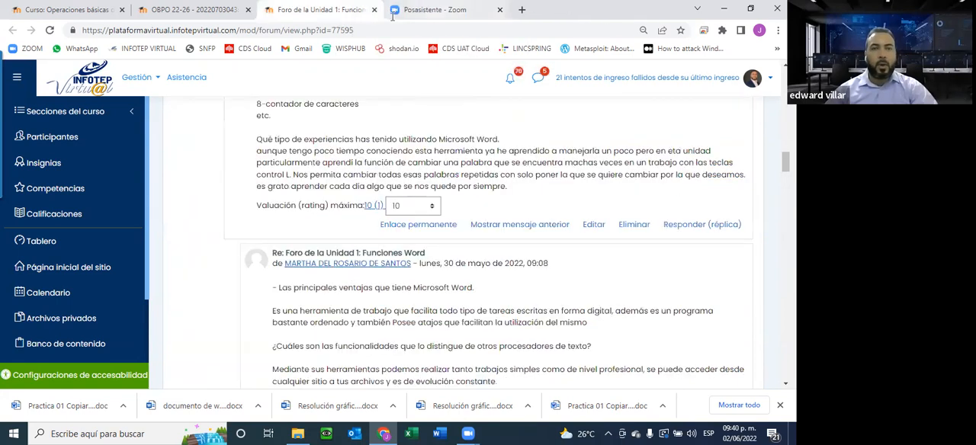
pyautogui.hotkey('ctrl', 'w')
pyautogui.click(65, 10)
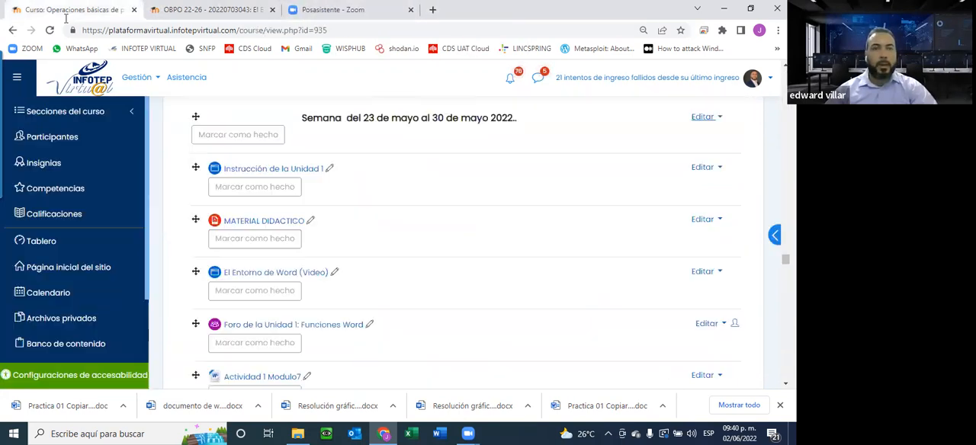
# Open Actividad Práctica No.2 and Actividad Práctica No. 3 del M. 8 in new browser tabs, and look over the remaining module 8 entries.
pyautogui.scroll(-3, 338, 185)
pyautogui.scroll(-4, 301, 218)
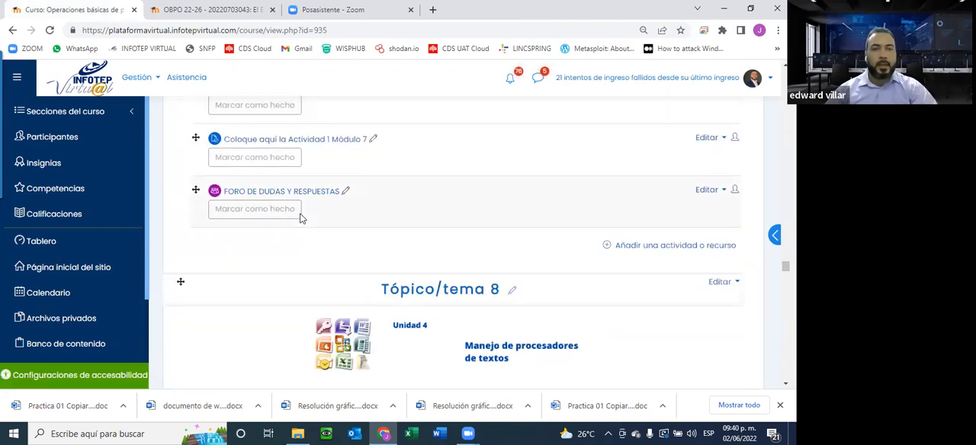
pyautogui.scroll(-6, 300, 219)
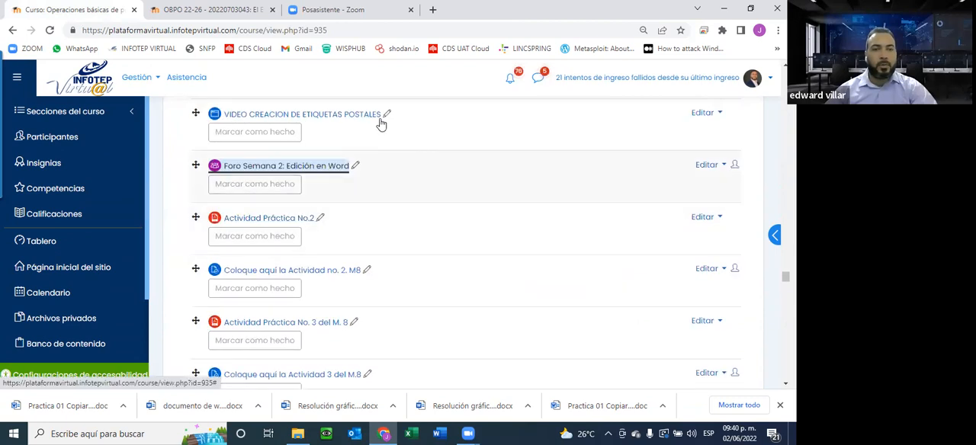
pyautogui.scroll(-3, 416, 267)
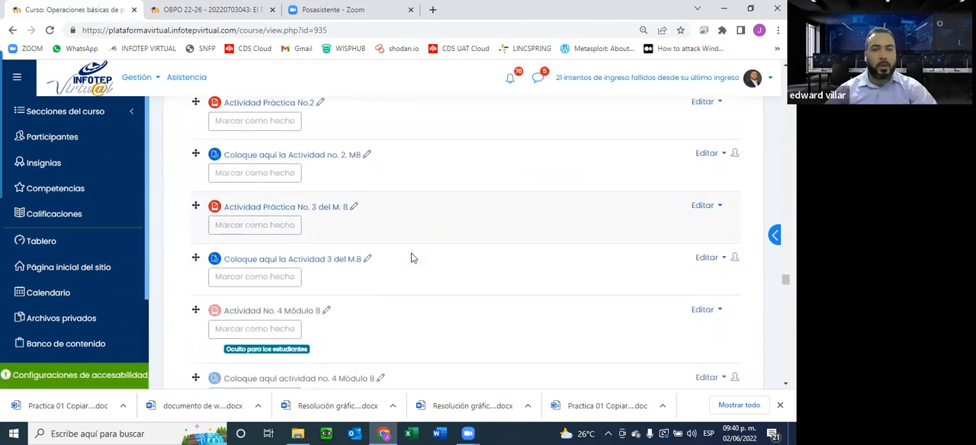
pyautogui.scroll(1, 343, 229)
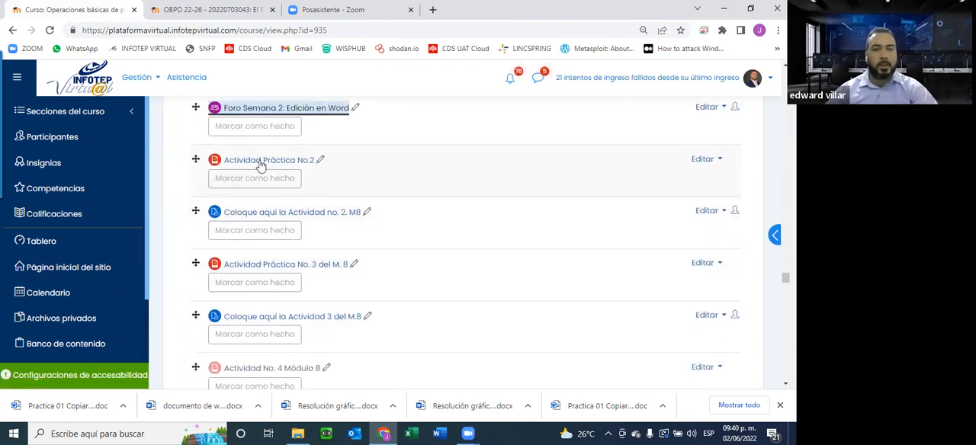
pyautogui.rightClick(259, 160)
pyautogui.click(302, 170)
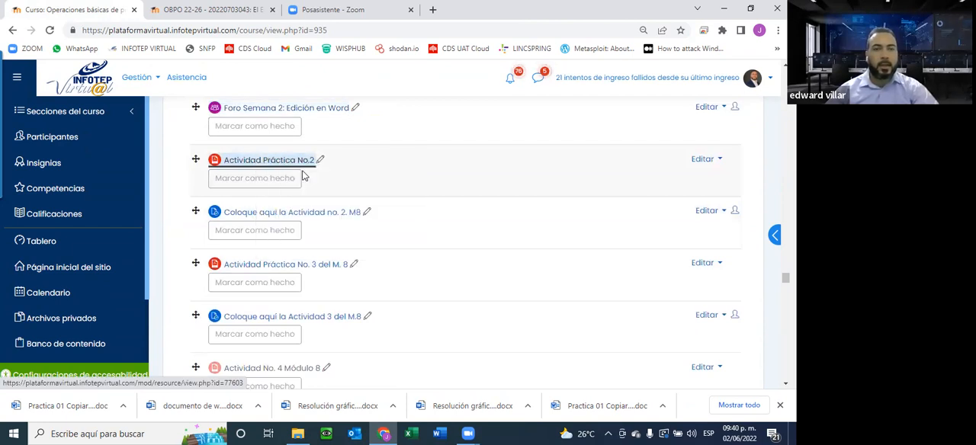
pyautogui.rightClick(327, 264)
pyautogui.click(361, 272)
pyautogui.scroll(-5, 346, 231)
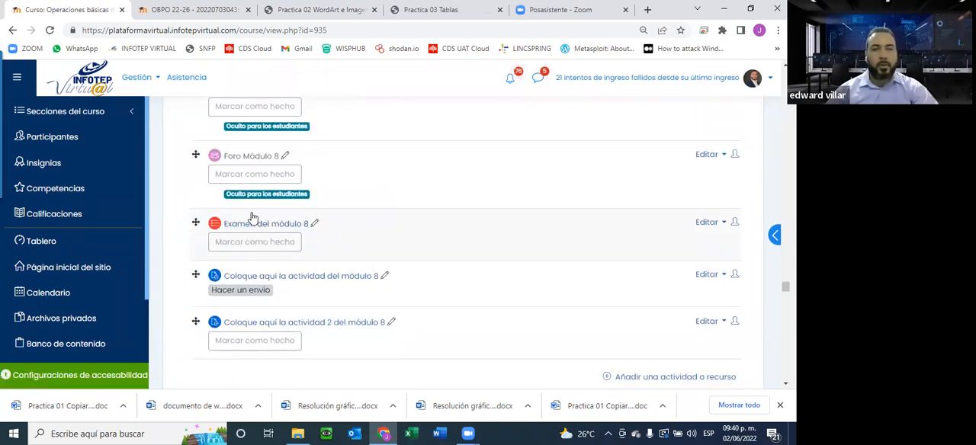
pyautogui.scroll(3, 311, 225)
pyautogui.scroll(3, 416, 258)
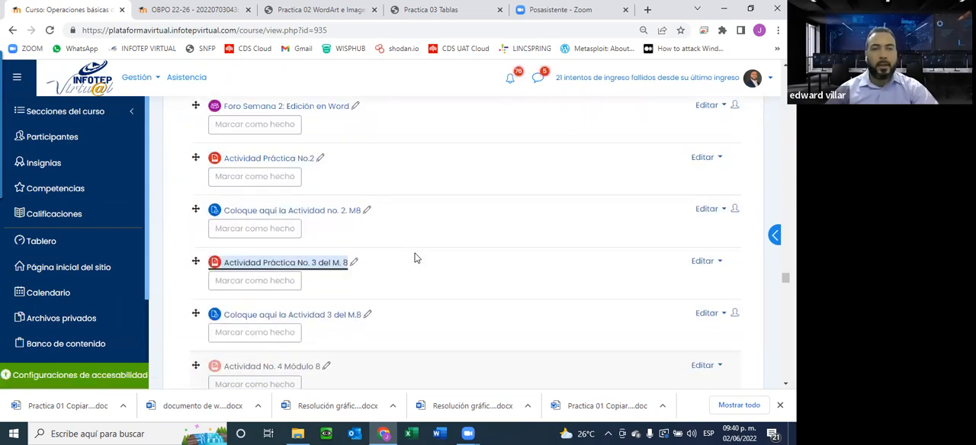
pyautogui.scroll(-3, 324, 190)
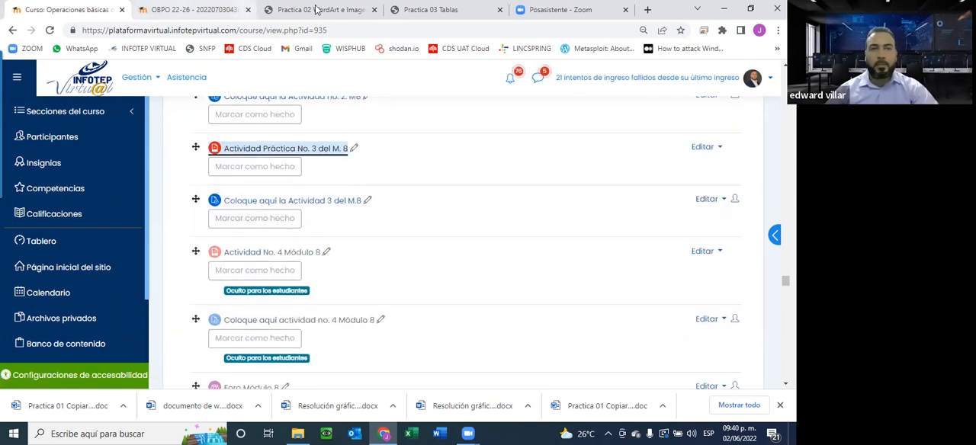
# Examine the Practica 02 WordArt e Imagenes prediseñadas and Practica 03 Tablas PDFs, comparing what each exercise asks for.
pyautogui.click(320, 10)
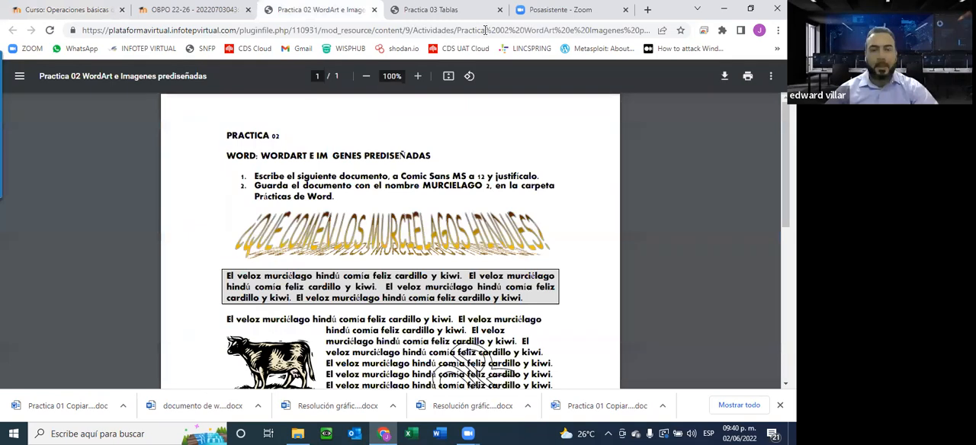
pyautogui.click(436, 9)
pyautogui.click(327, 8)
pyautogui.click(443, 9)
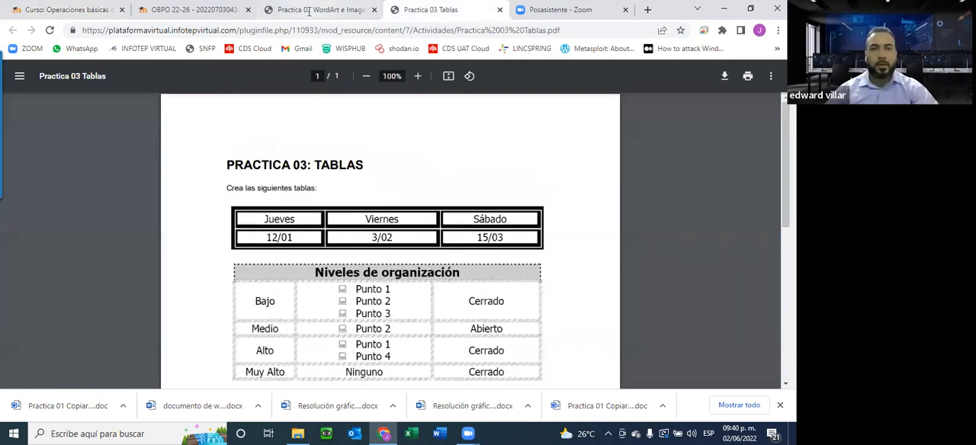
pyautogui.click(320, 10)
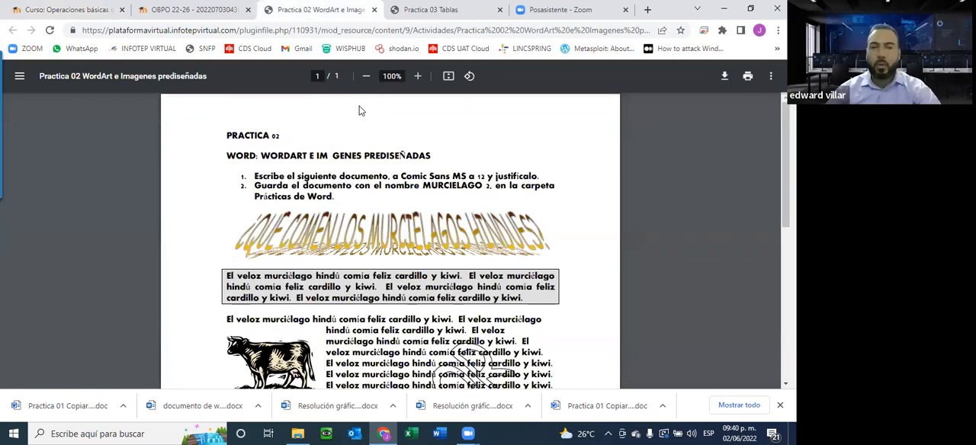
pyautogui.scroll(-3, 362, 110)
pyautogui.scroll(3, 361, 110)
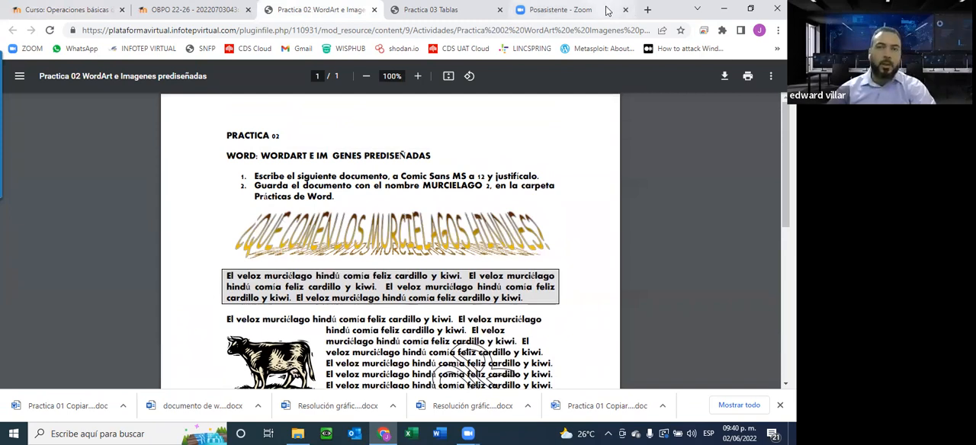
# Search Google for "REPUBLICA DOMINICANA" in a new browser tab.
pyautogui.click(648, 9)
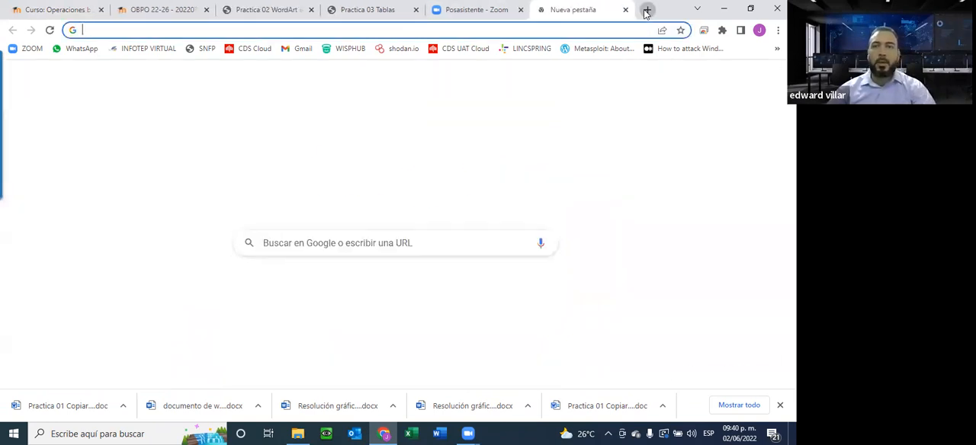
pyautogui.click(365, 235)
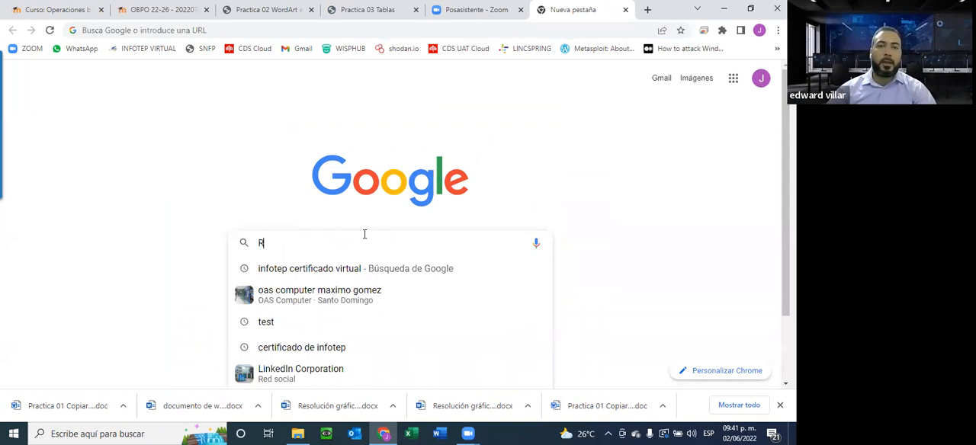
pyautogui.write('REPUBLICA DO')
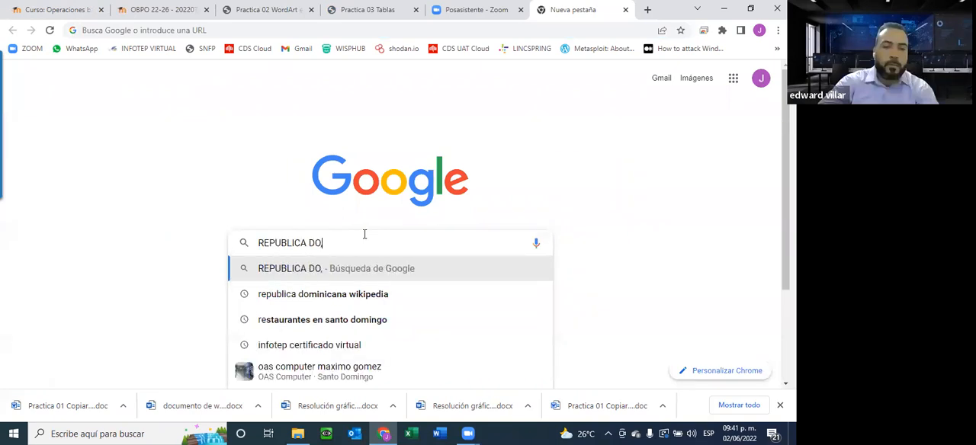
pyautogui.write('MINICANA')
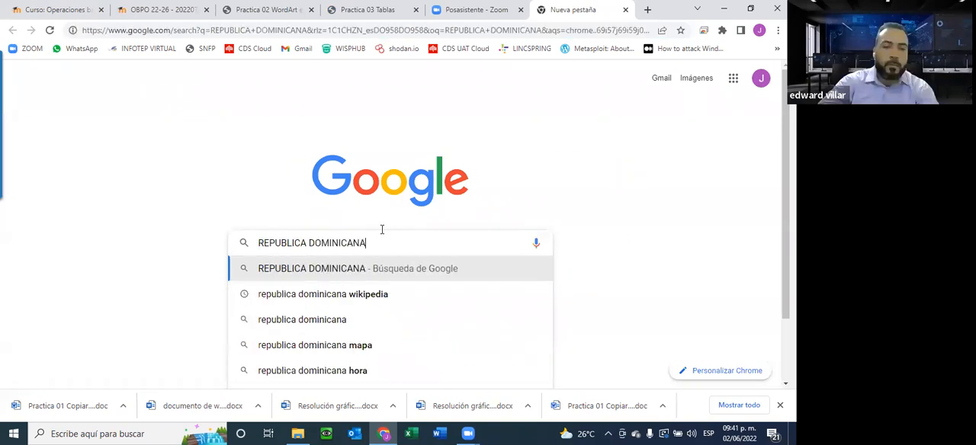
pyautogui.press('Return')
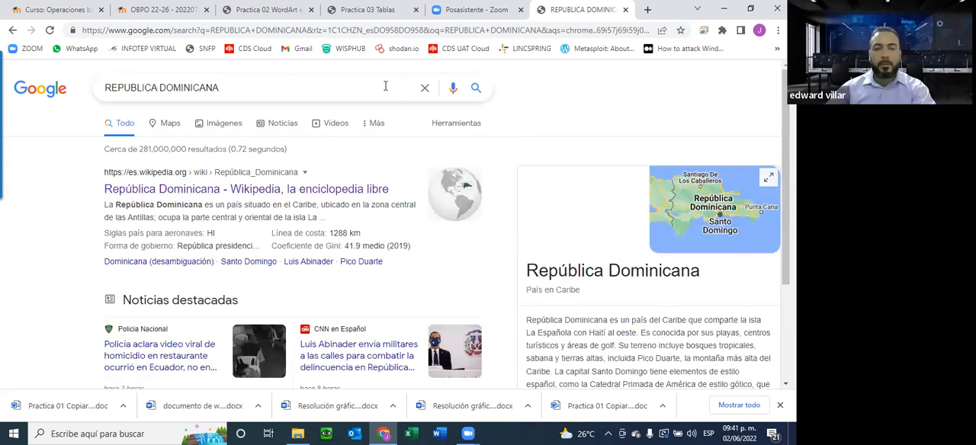
# Look through the search results and open the Spanish Wikipedia article República Dominicana.
pyautogui.scroll(-1, 279, 72)
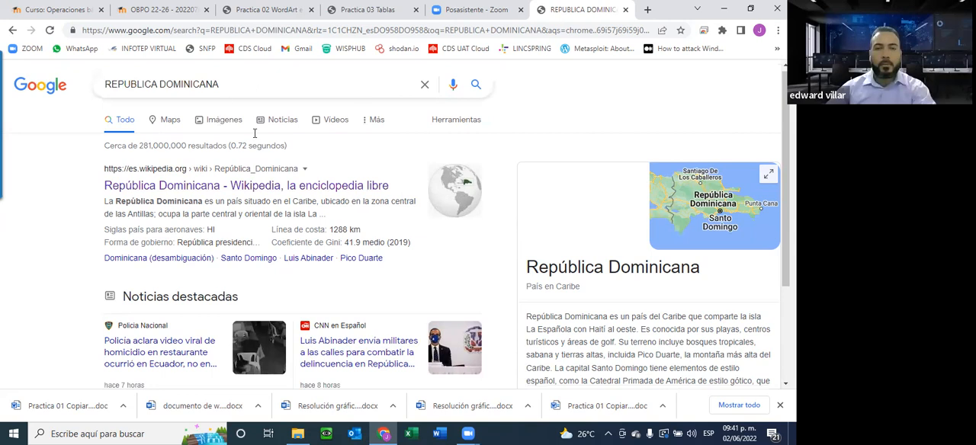
pyautogui.scroll(-1, 305, 99)
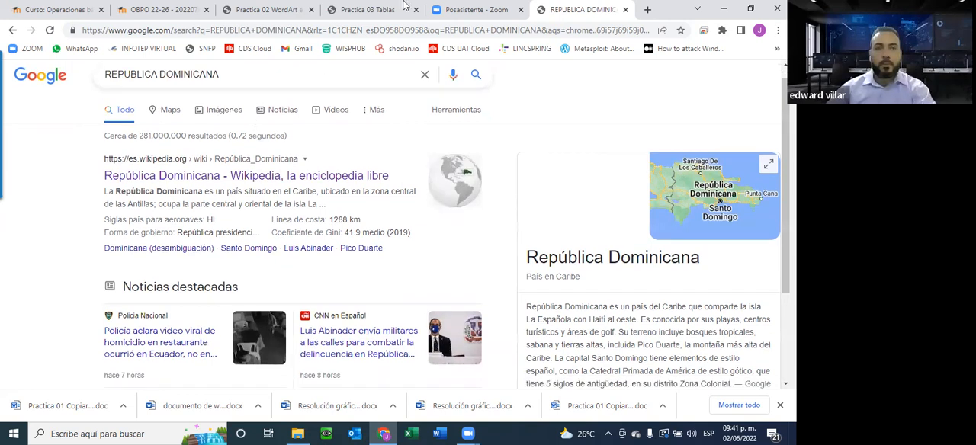
pyautogui.scroll(-1, 289, 201)
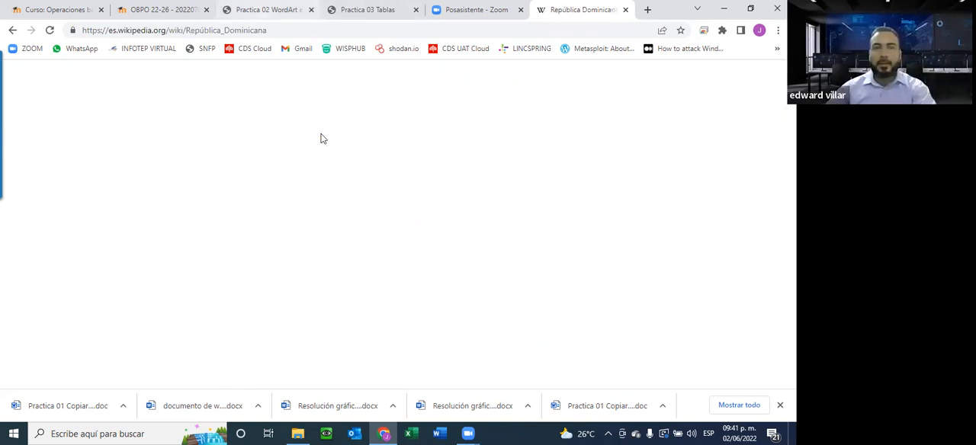
# Review the WordArt title, shaded text box, picture and watermark in the Practica 02 PDF, and reload the República Dominicana Wikipedia article.
pyautogui.click(279, 10)
pyautogui.scroll(-2, 389, 180)
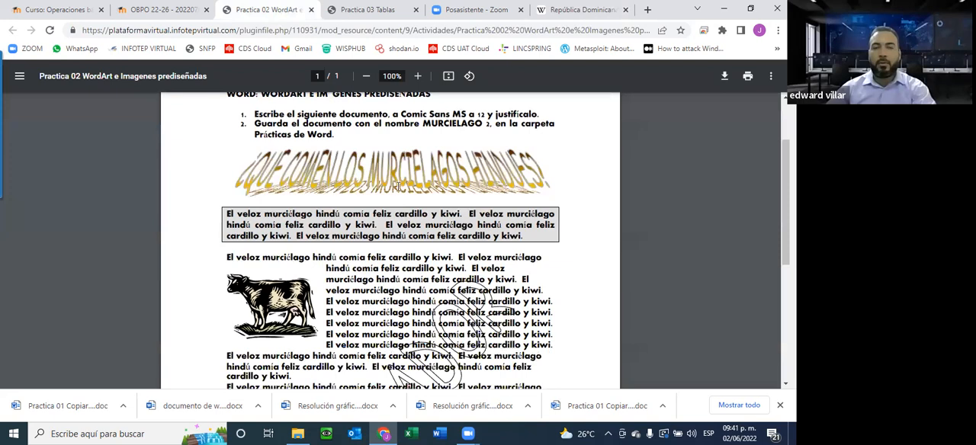
pyautogui.scroll(-3, 398, 187)
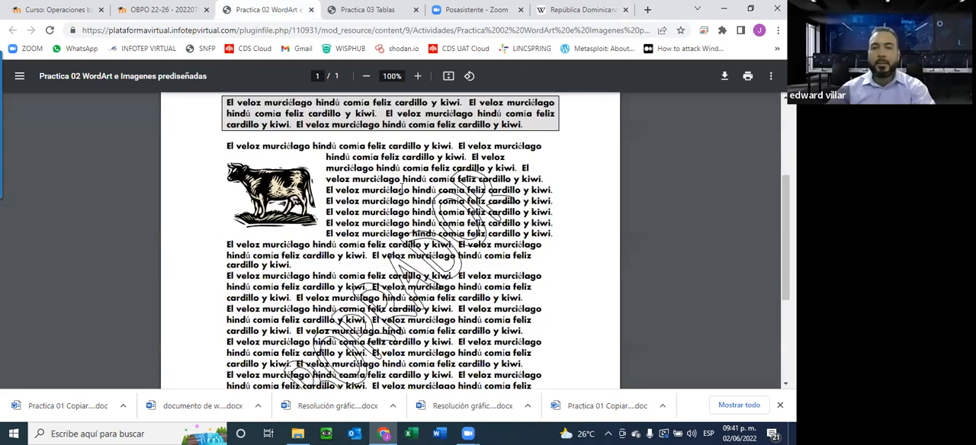
pyautogui.scroll(3, 402, 188)
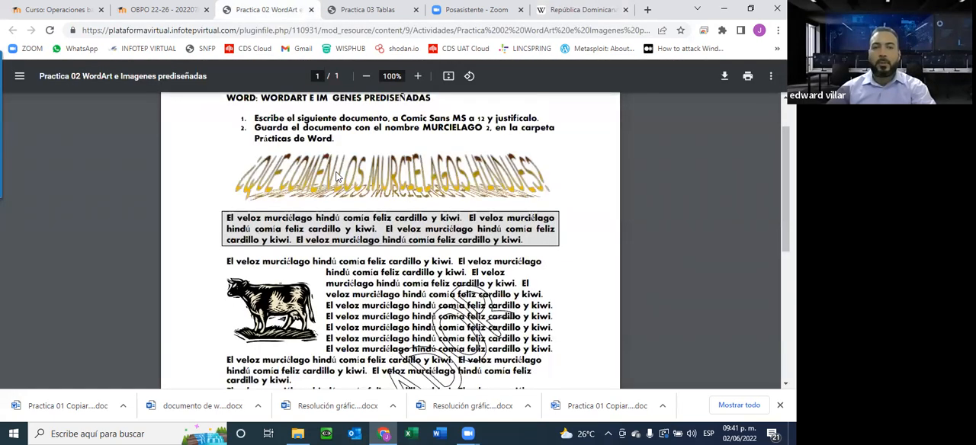
pyautogui.scroll(-5, 506, 234)
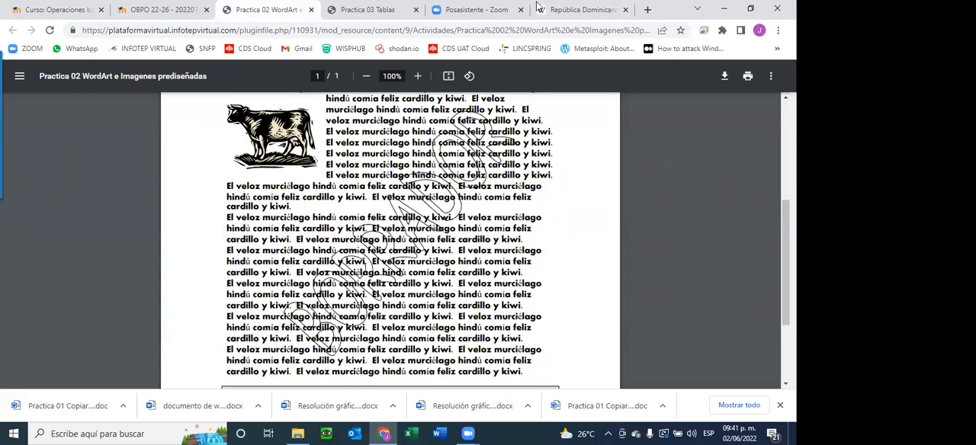
pyautogui.scroll(1, 582, 19)
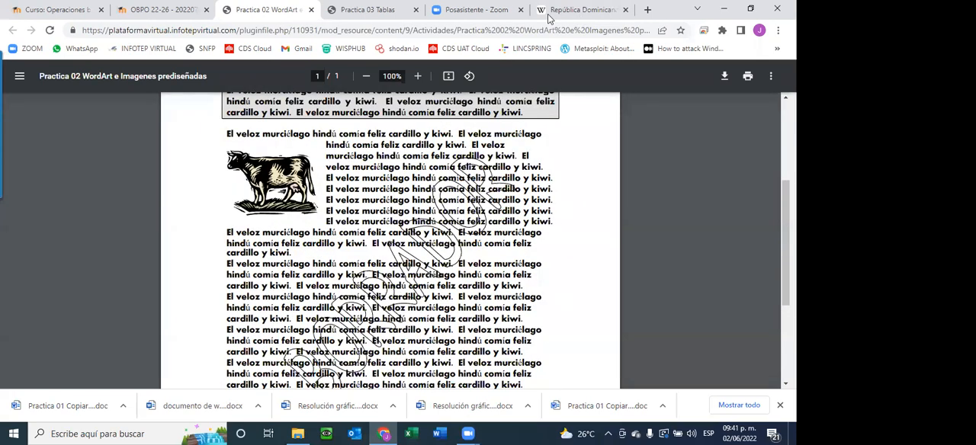
pyautogui.click(51, 32)
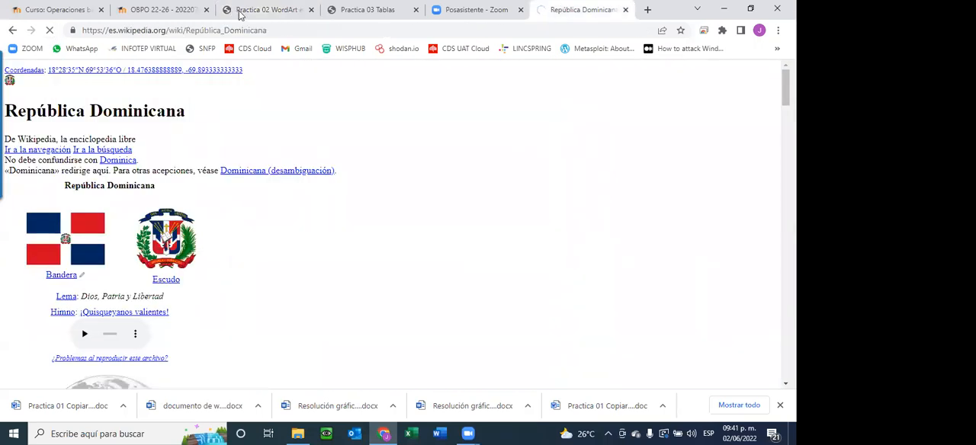
pyautogui.click(268, 12)
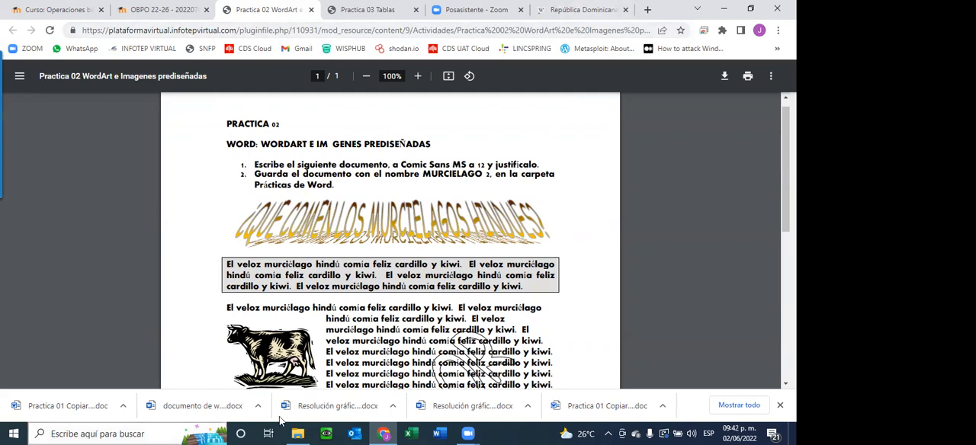
# Switch to Word and create a new blank document.
pyautogui.click(440, 432)
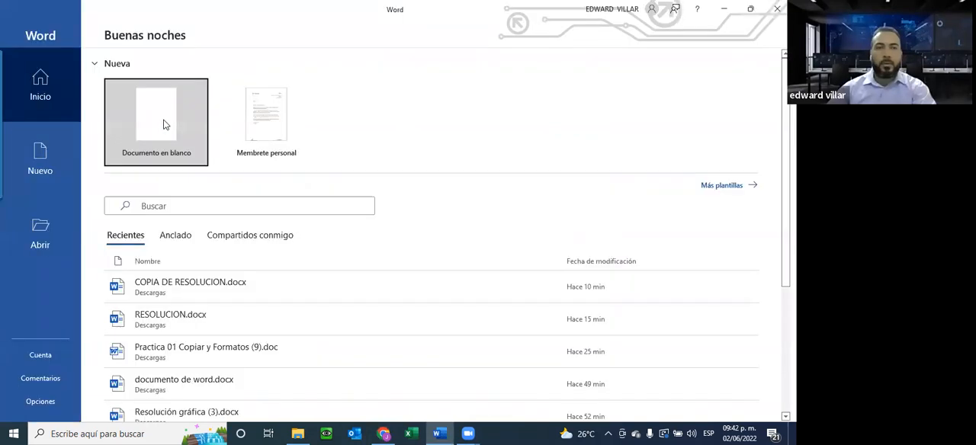
pyautogui.click(166, 151)
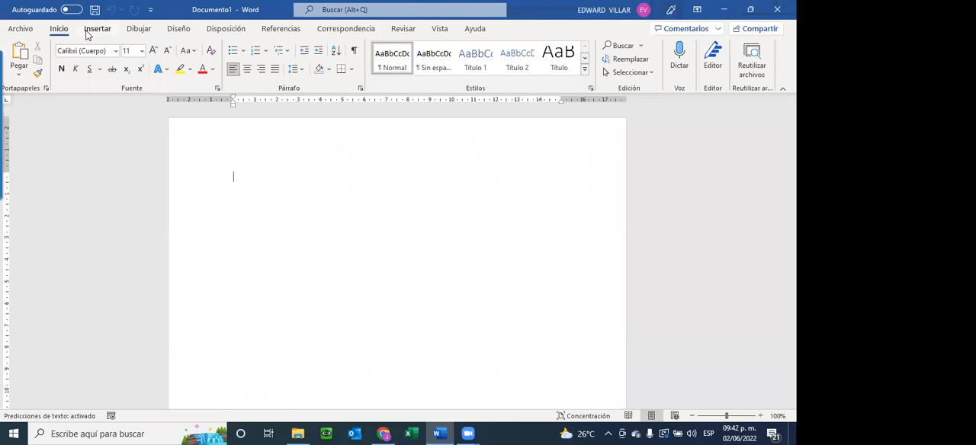
# Look through the shapes gallery and the list, cycle and relationship SmartArt layouts without inserting anything.
pyautogui.click(99, 31)
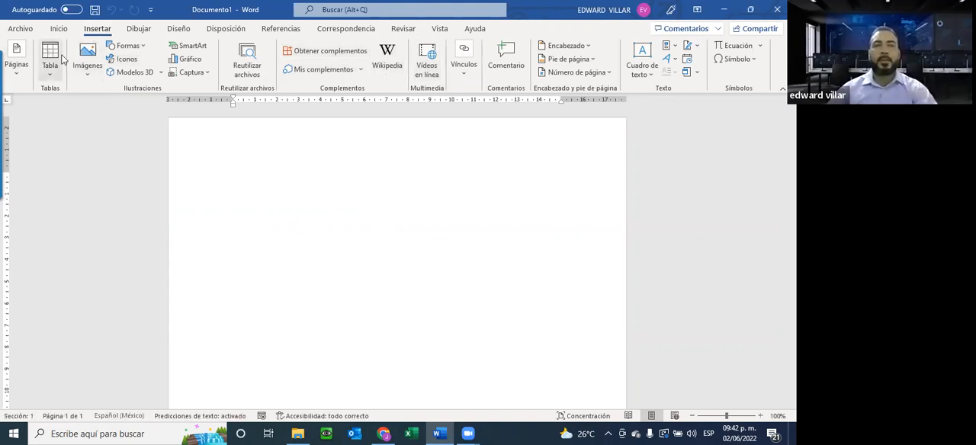
pyautogui.click(142, 47)
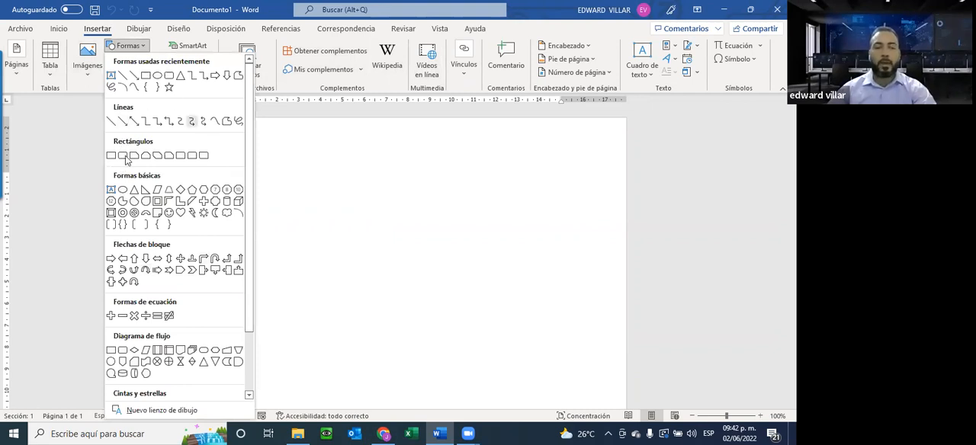
pyautogui.click(344, 168)
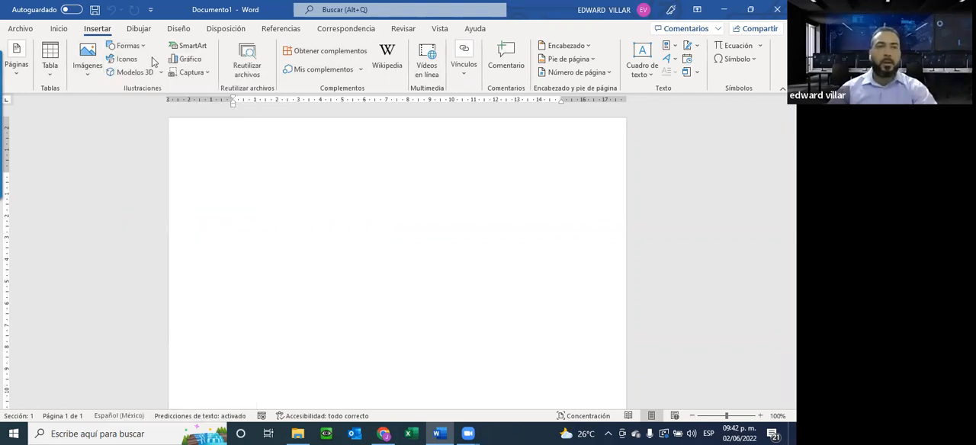
pyautogui.click(189, 48)
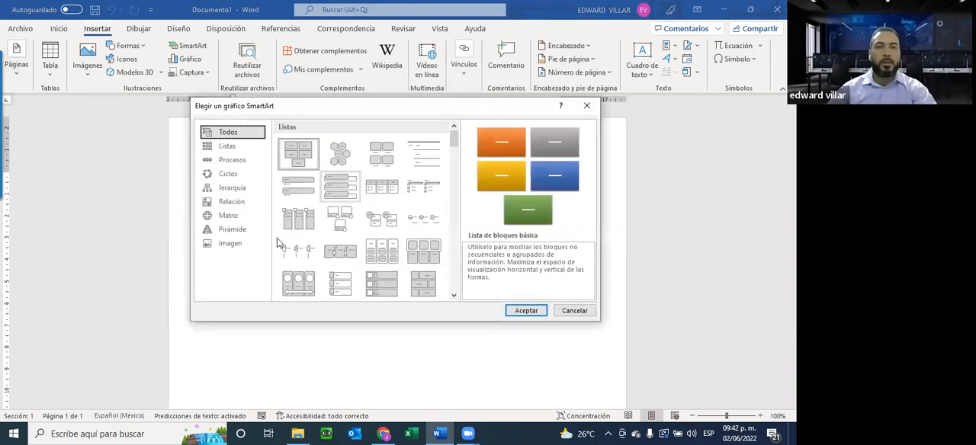
pyautogui.click(232, 147)
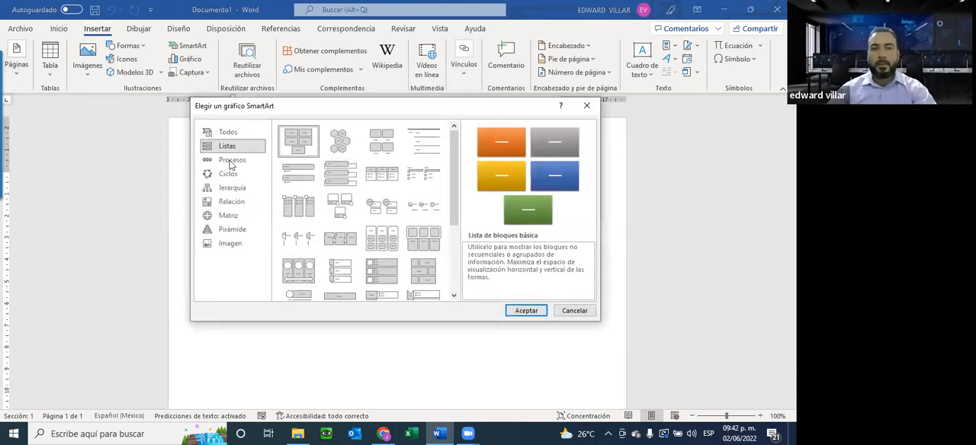
pyautogui.click(229, 160)
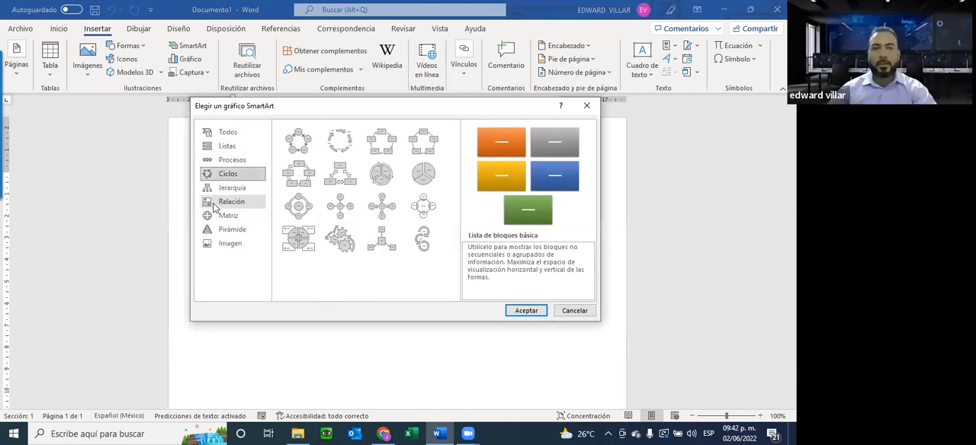
pyautogui.click(221, 203)
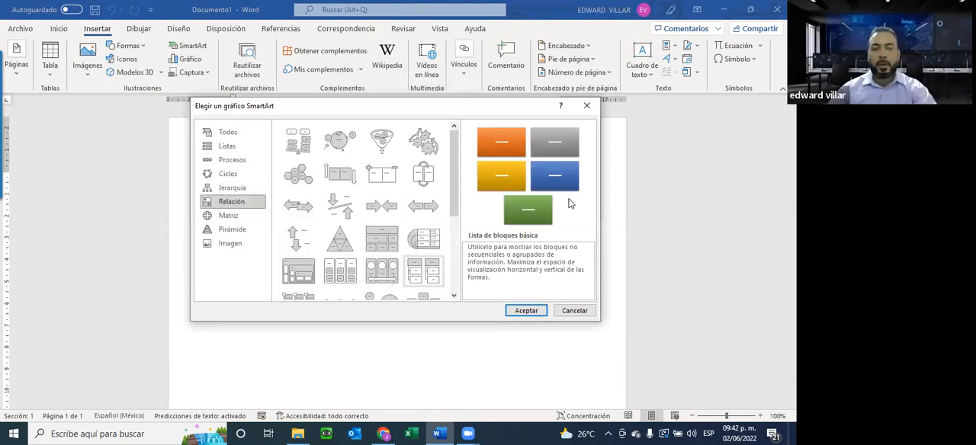
pyautogui.press('Escape')
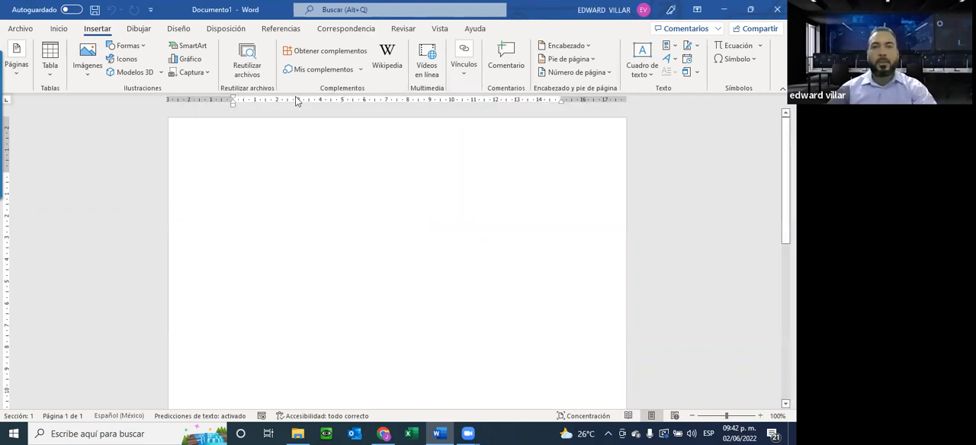
# Insert WordArt in the blue gradient style with reflection, reading "TAREA DE MICROSOFT WORD".
pyautogui.click(668, 60)
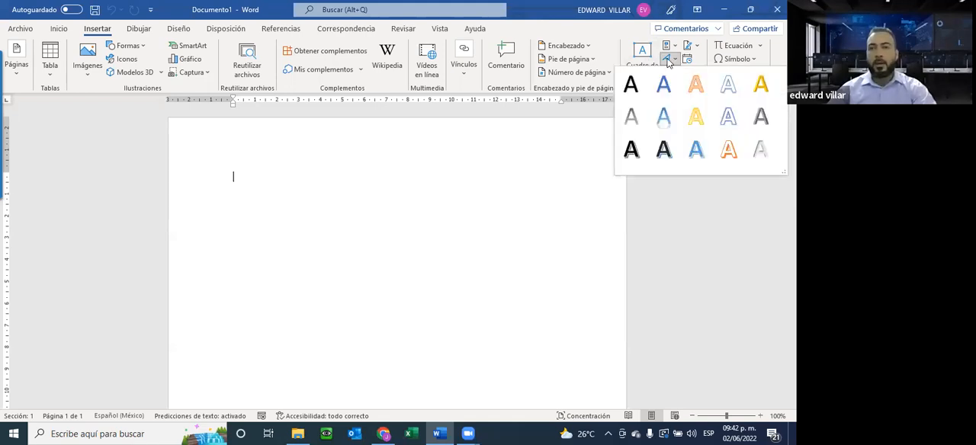
pyautogui.click(662, 119)
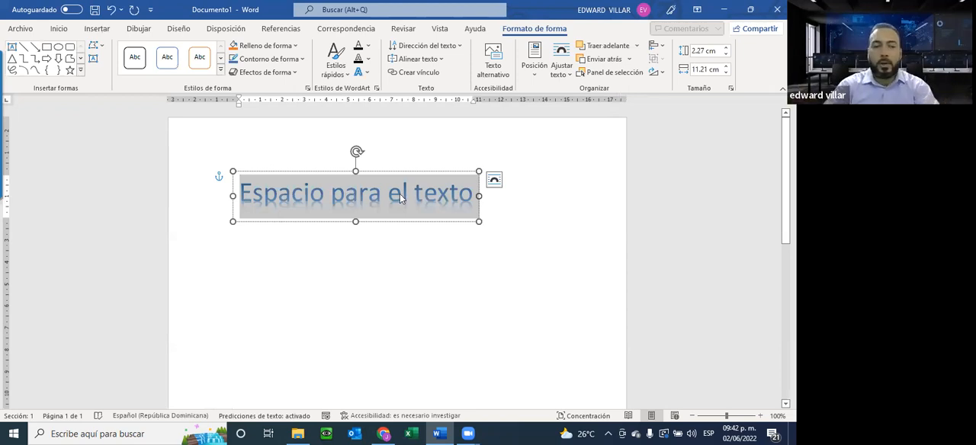
pyautogui.write('TAREA DE M')
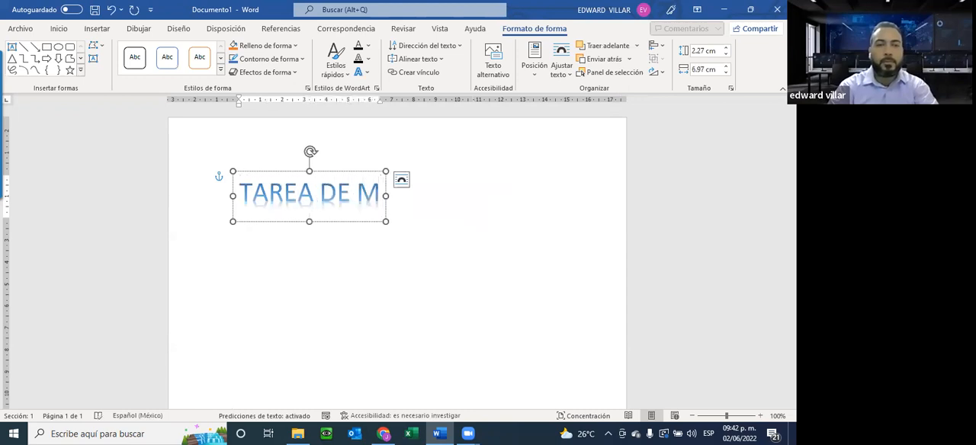
pyautogui.write('ICROSOT')
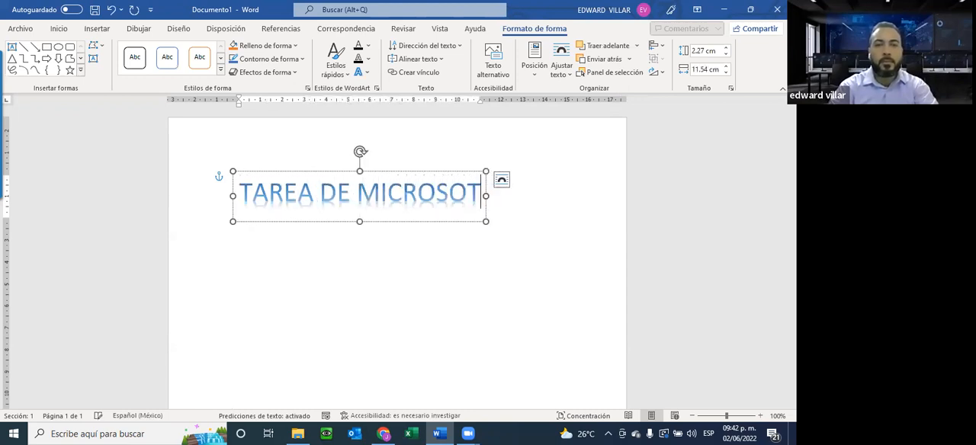
pyautogui.press('BackSpace')
pyautogui.write('FT WORD')
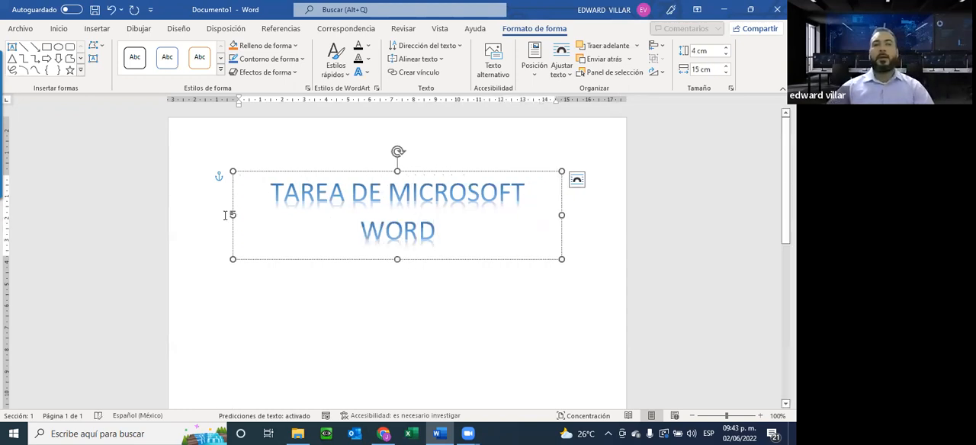
# Widen the WordArt title to about 16.46 cm so it fits on one line, and shift it to start at the page margin.
pyautogui.moveTo(233, 215); pyautogui.dragTo(200, 215)
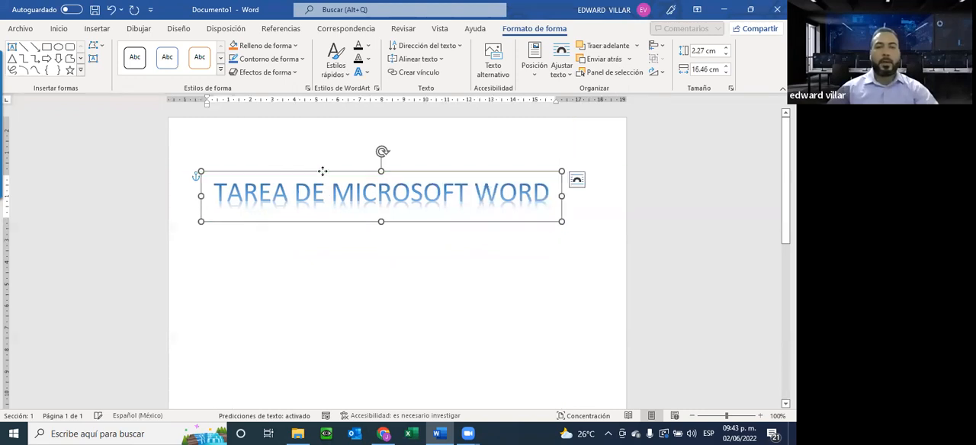
pyautogui.moveTo(345, 166); pyautogui.dragTo(312, 167)
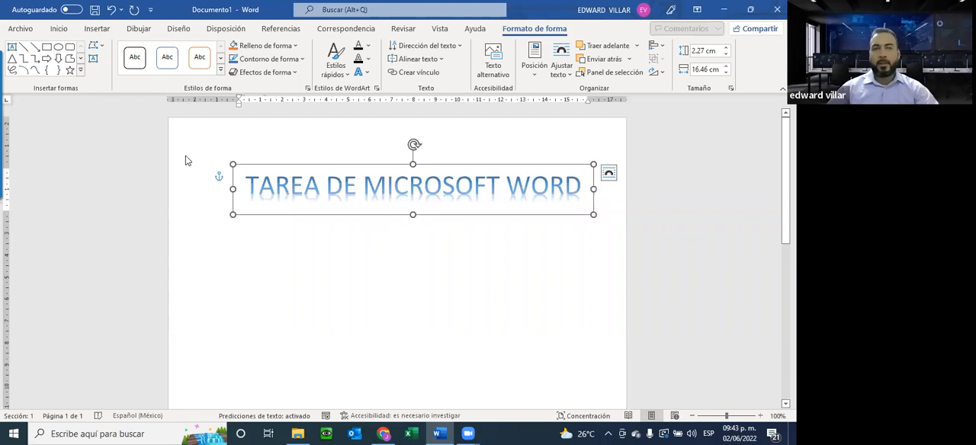
# Examine the shape fill choices and the shape formatting tools available for the selected WordArt title.
pyautogui.click(281, 47)
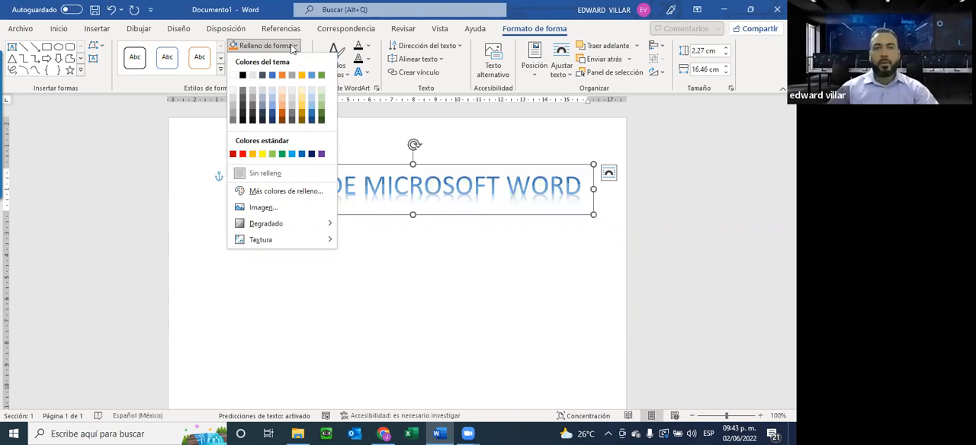
pyautogui.click(335, 29)
pyautogui.click(526, 29)
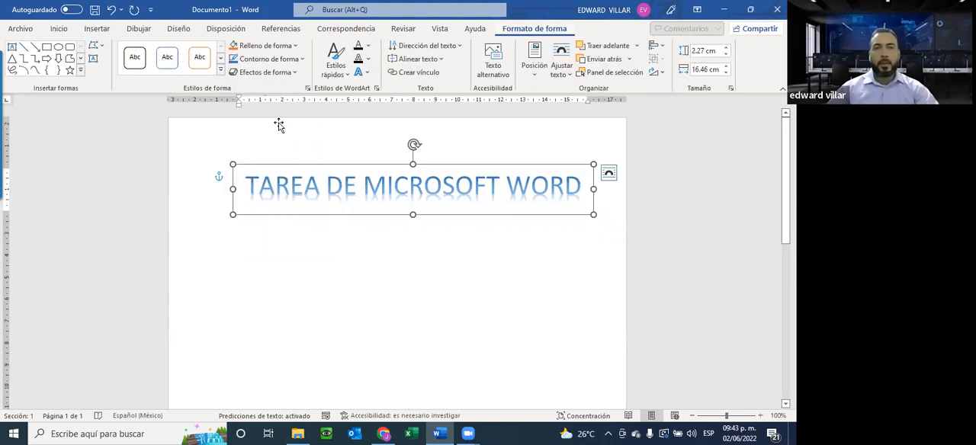
pyautogui.click(320, 247)
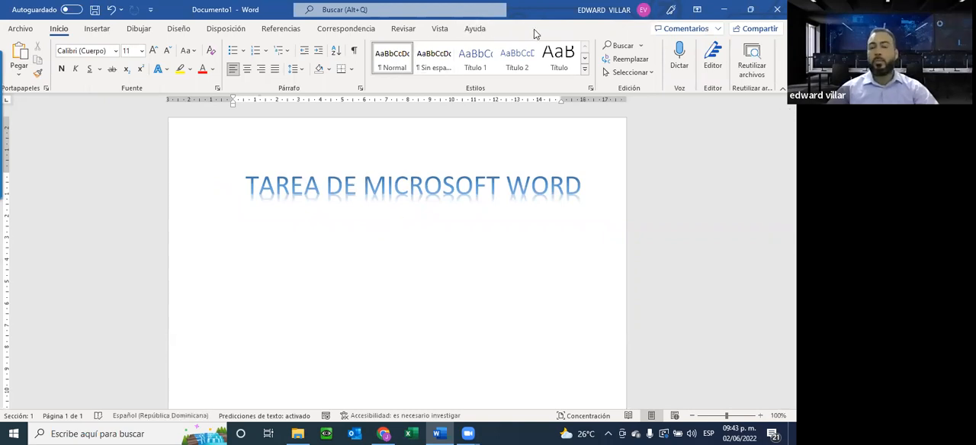
pyautogui.click(374, 183)
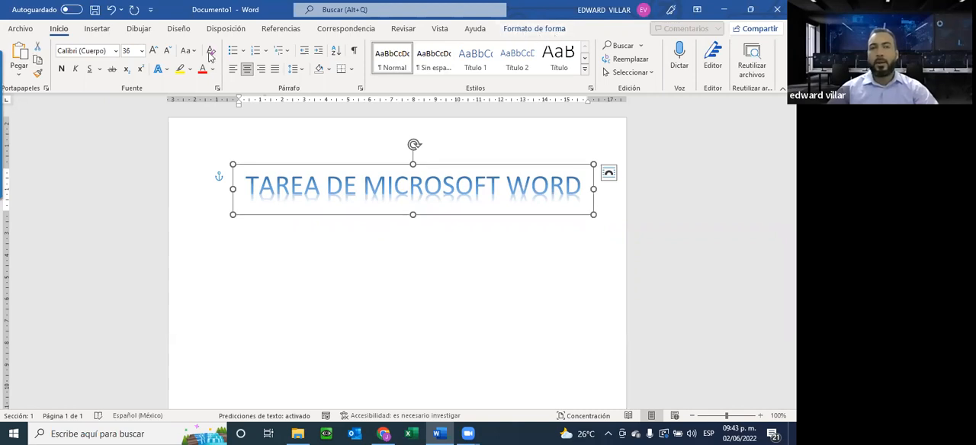
pyautogui.click(97, 29)
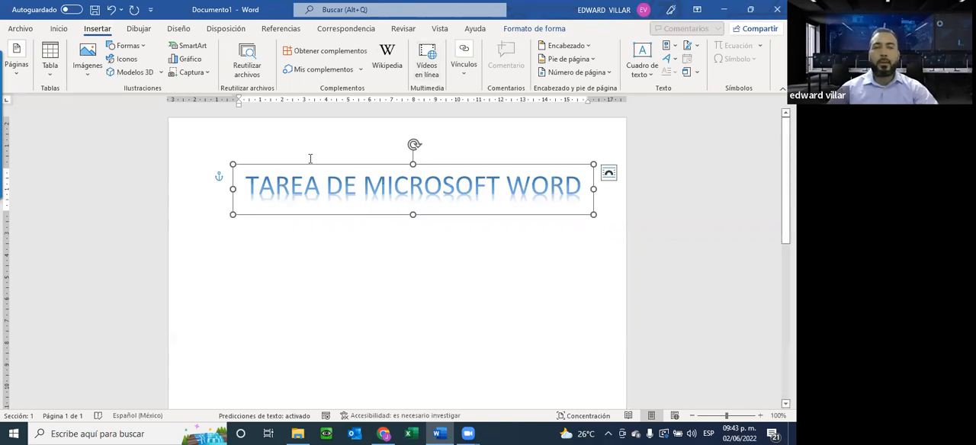
pyautogui.click(528, 29)
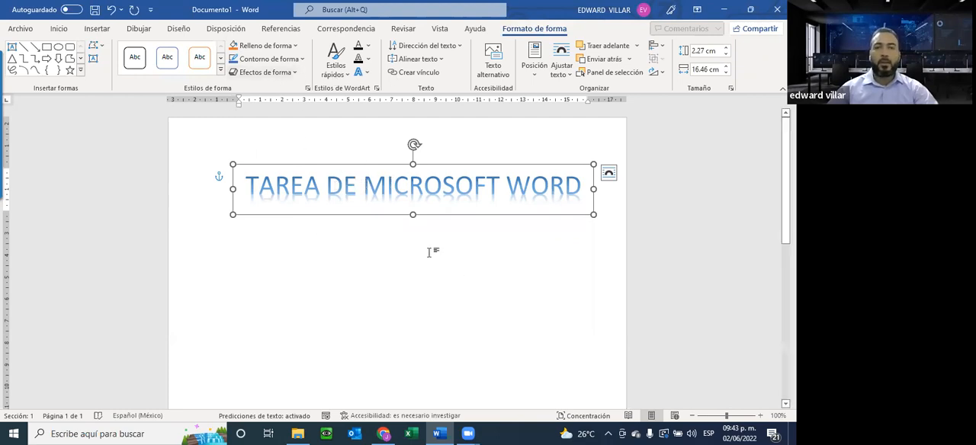
# Add several blank lines to the document and move the WordArt title back up near the top of the page.
pyautogui.click(242, 227)
pyautogui.press('Return')
pyautogui.press('Return')
pyautogui.press('Return')
pyautogui.press('Return')
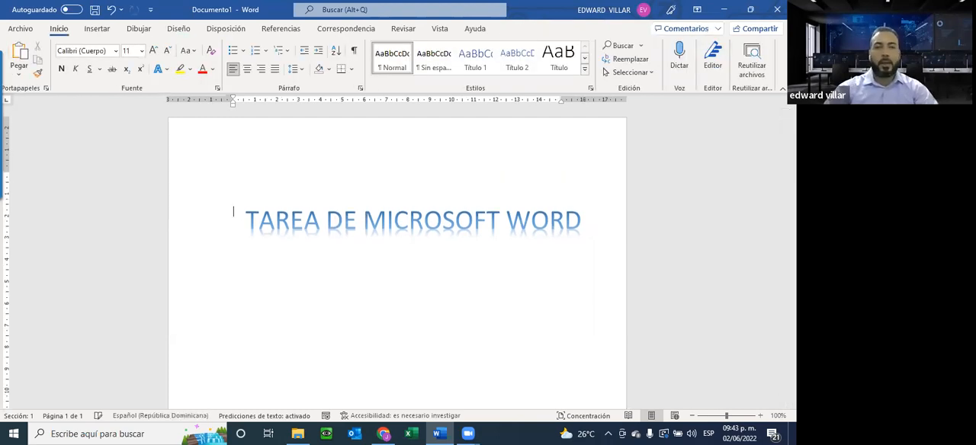
pyautogui.press('Return')
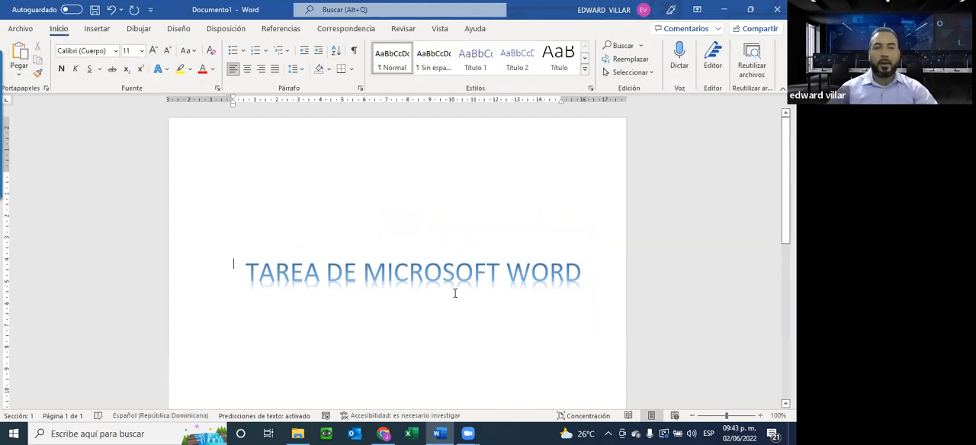
pyautogui.click(395, 259)
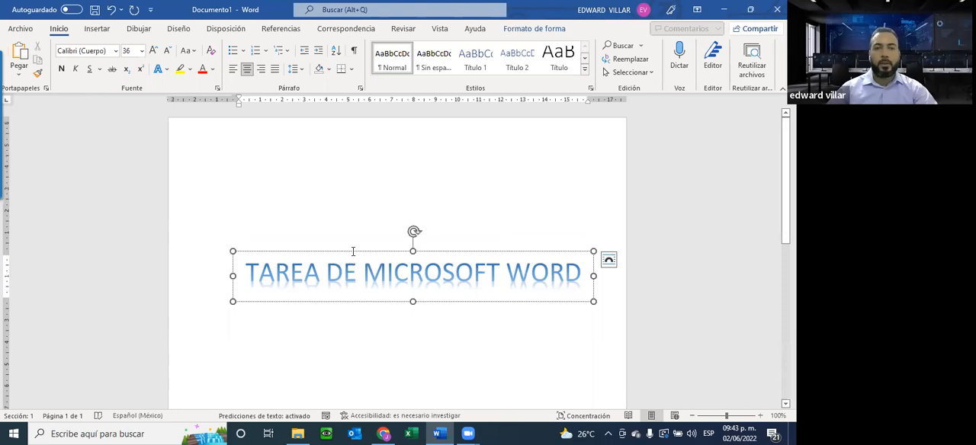
pyautogui.moveTo(352, 257); pyautogui.dragTo(346, 150)
pyautogui.click(328, 257)
pyautogui.click(260, 236)
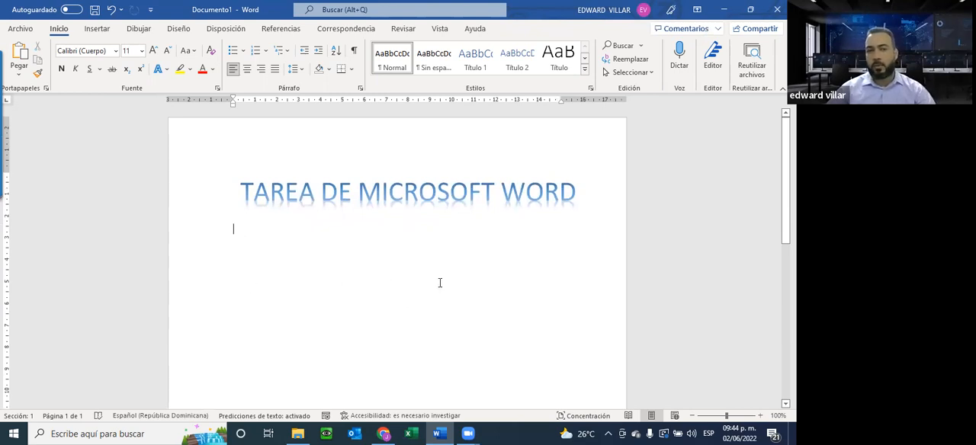
# Switch to the browser and copy the first three paragraphs of the República Dominicana Wikipedia article.
pyautogui.click(723, 9)
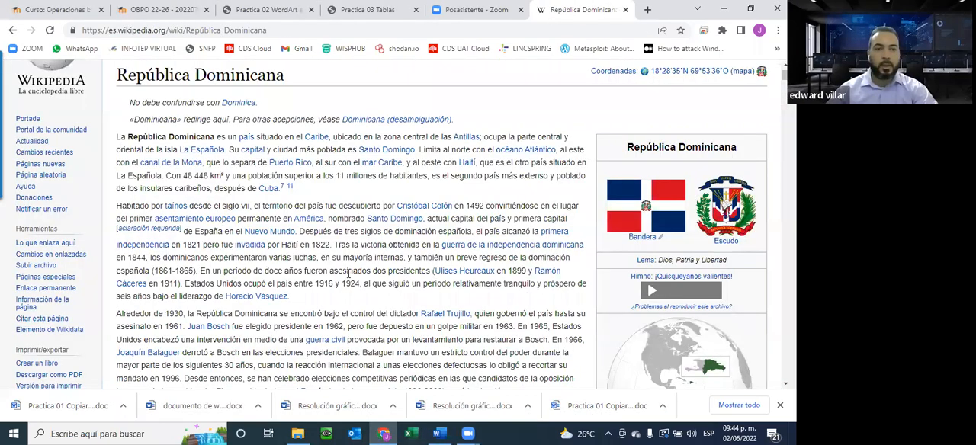
pyautogui.moveTo(363, 302); pyautogui.dragTo(374, 312)
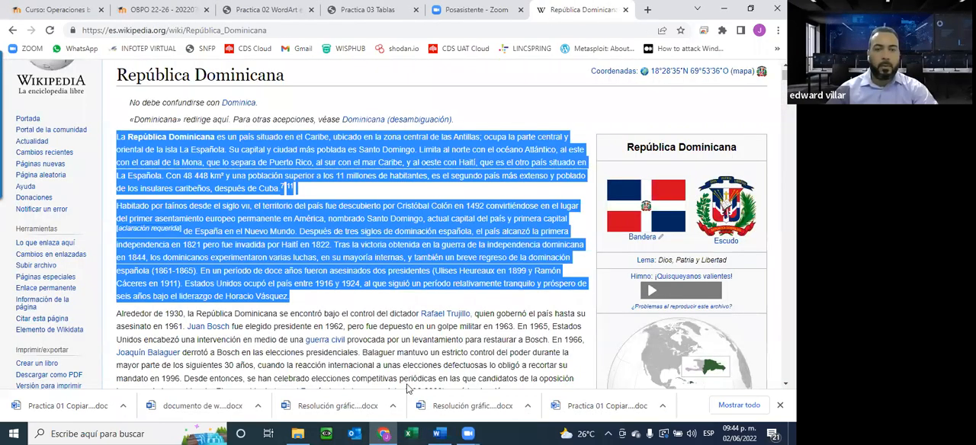
pyautogui.moveTo(406, 388); pyautogui.dragTo(396, 352)
pyautogui.moveTo(422, 314); pyautogui.dragTo(418, 394)
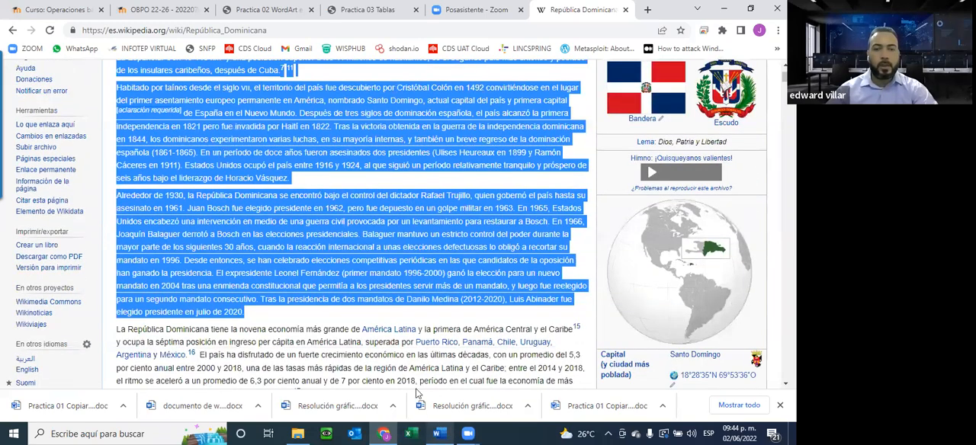
# Return to the Word document and paste the copied paragraphs as text only below the WordArt title.
pyautogui.hotkey('alt', 'Tab')
pyautogui.rightClick(237, 232)
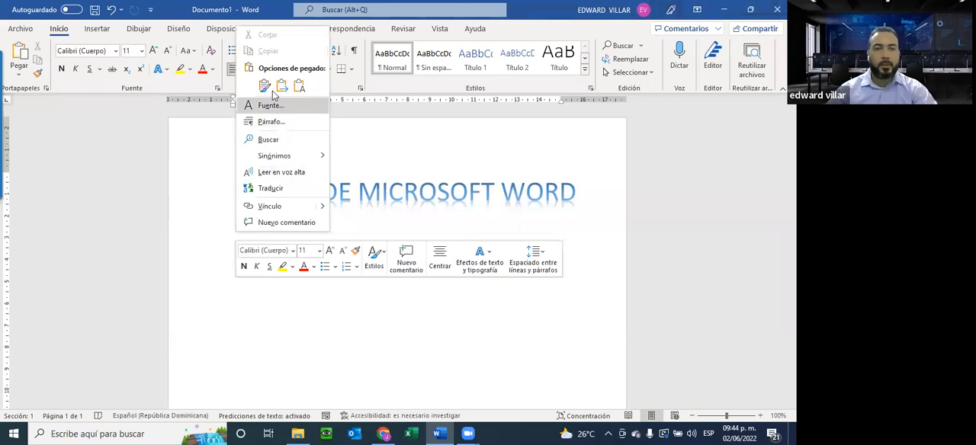
pyautogui.click(299, 87)
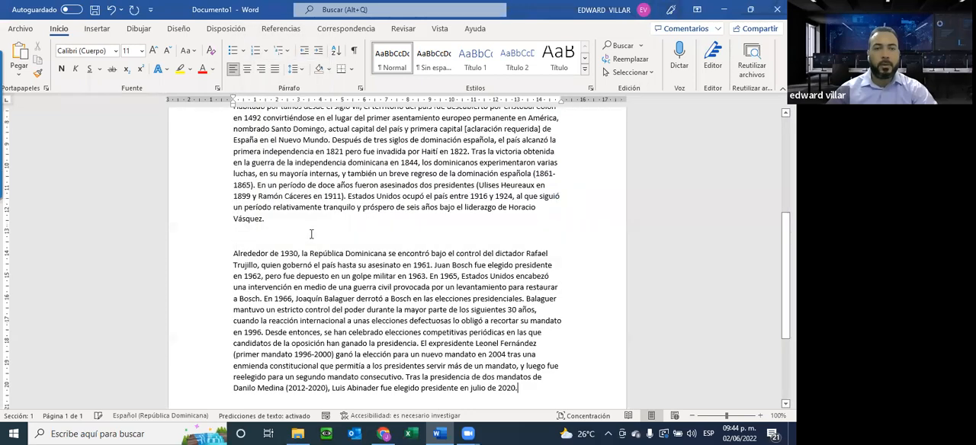
pyautogui.scroll(6, 311, 234)
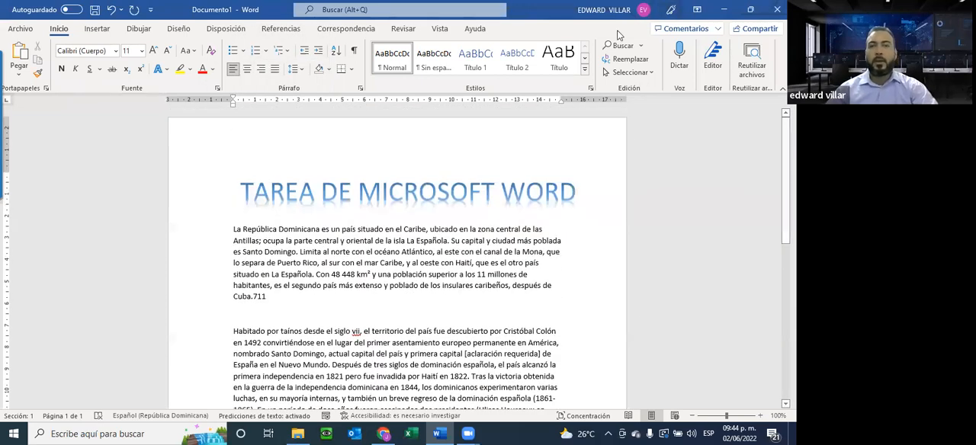
# Switch back to the browser and review the Practica 02 WordArt e Imagenes prediseñadas PDF instructions.
pyautogui.click(384, 433)
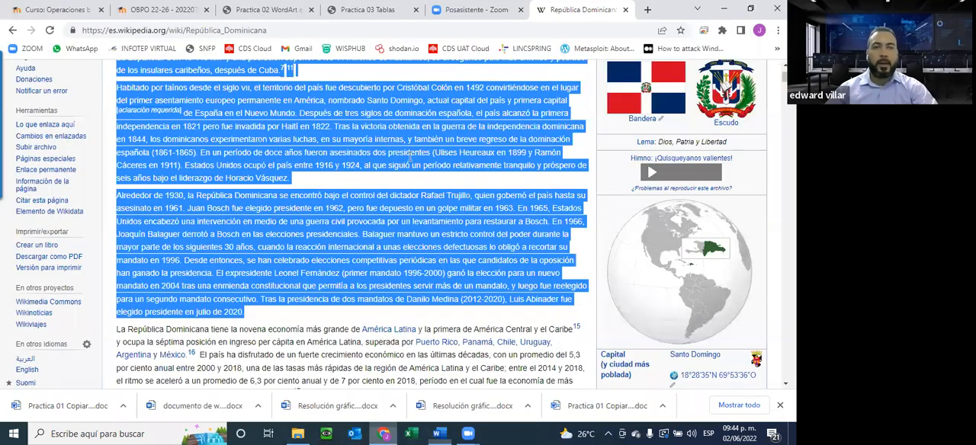
pyautogui.click(263, 9)
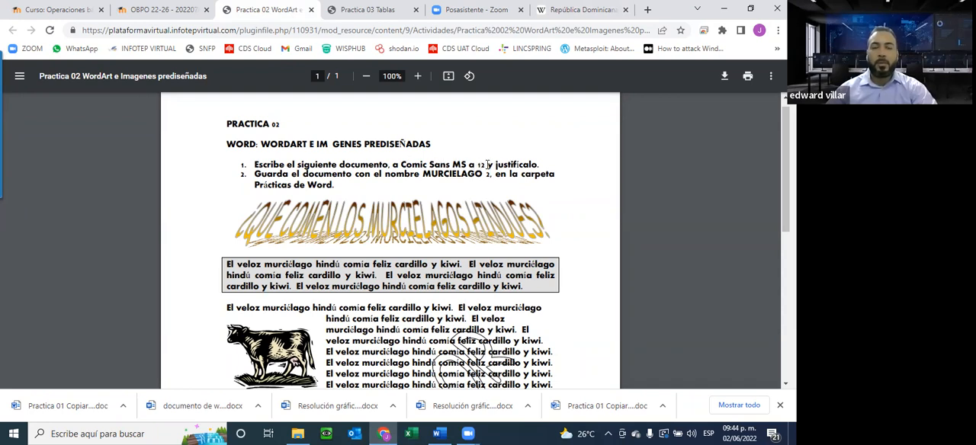
# Enlarge the Practica 02 PDF to 150%, switch to Word and set the pasted República Dominicana paragraphs to Comic Sans MS, size 12.
pyautogui.click(416, 76)
pyautogui.click(417, 77)
pyautogui.click(417, 76)
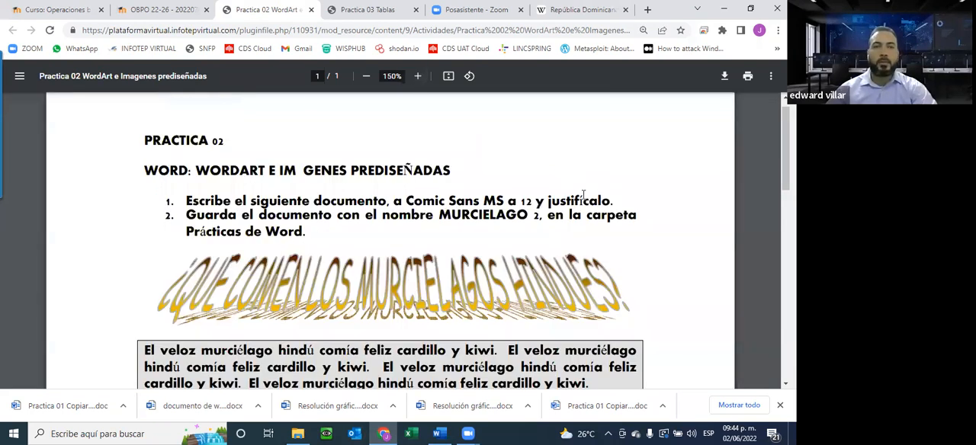
pyautogui.click(439, 434)
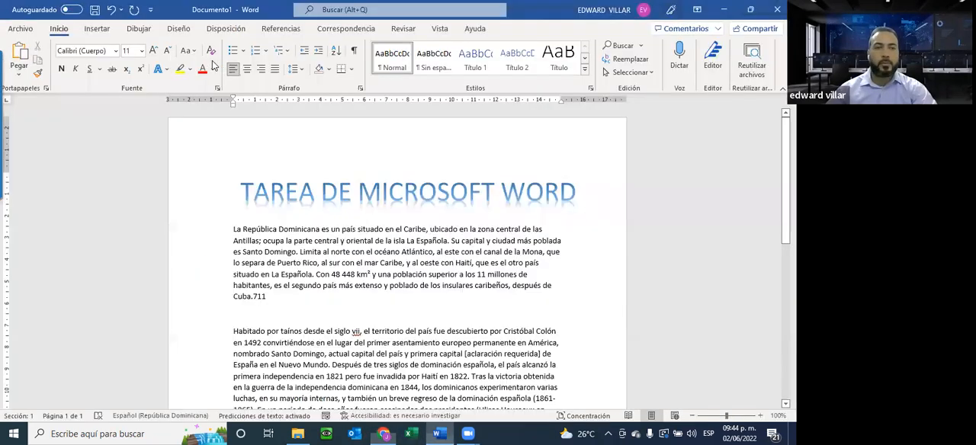
pyautogui.moveTo(231, 229); pyautogui.dragTo(319, 259)
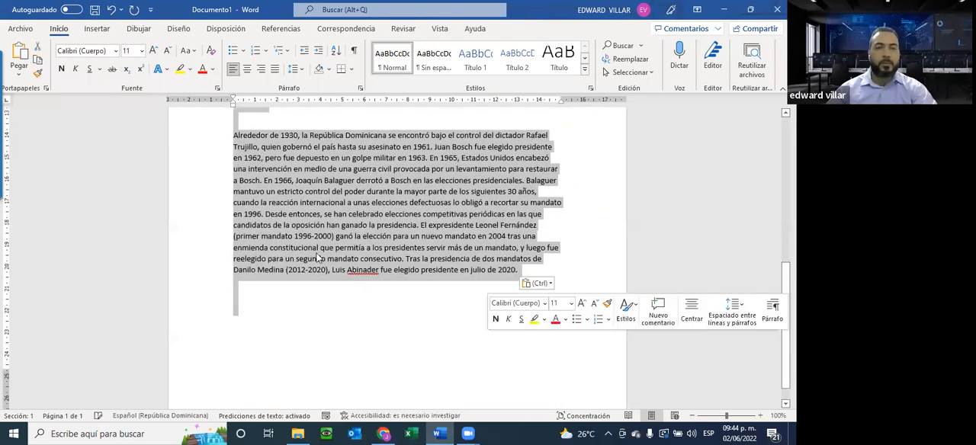
pyautogui.click(116, 51)
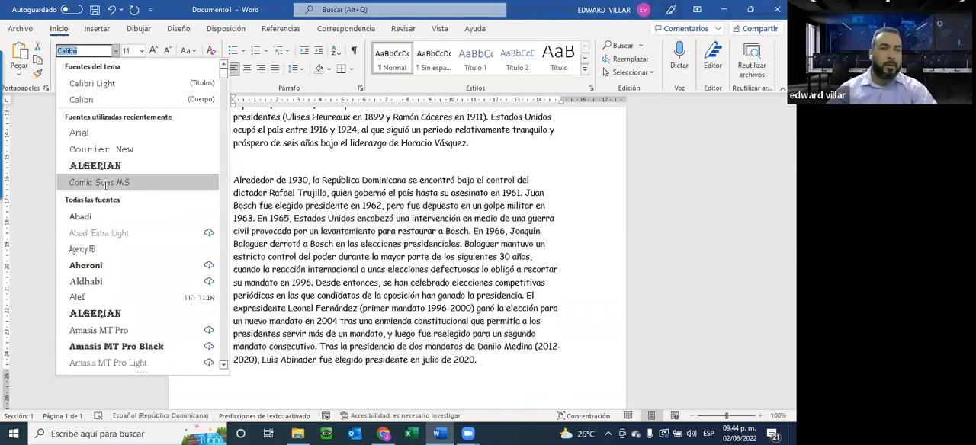
pyautogui.click(102, 184)
pyautogui.click(140, 51)
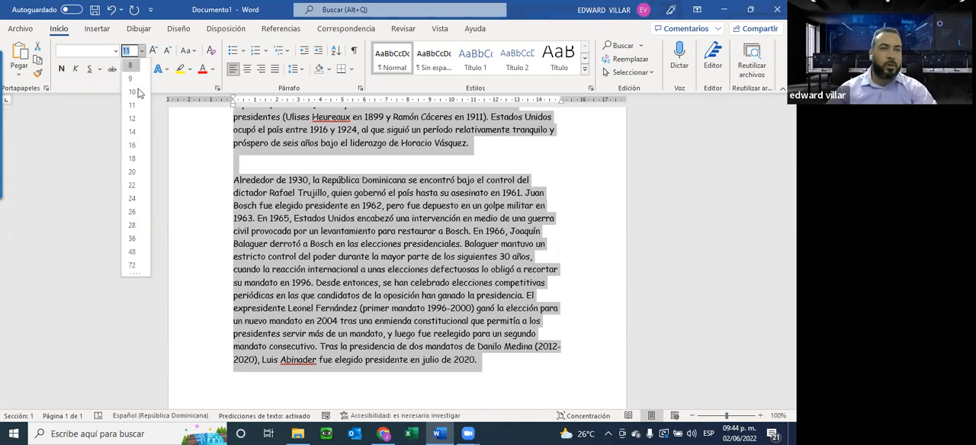
pyautogui.click(132, 119)
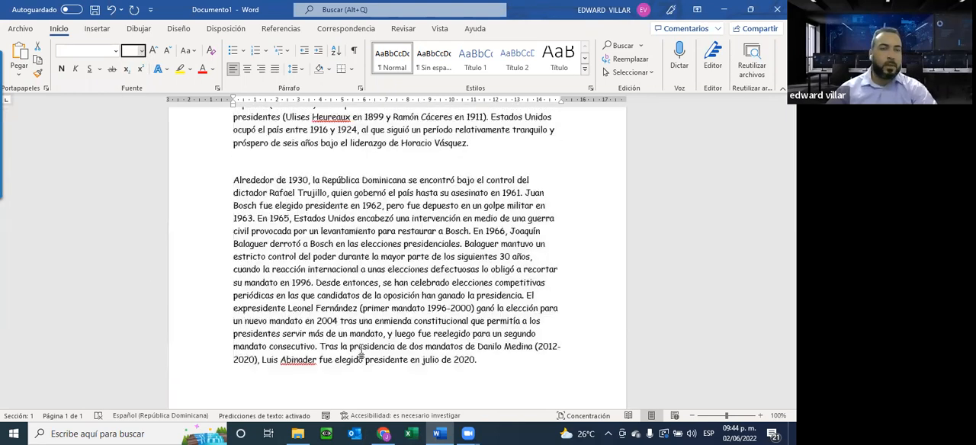
# Check the formatting instructions in the browser PDF and justify the pasted paragraphs in the Word document.
pyautogui.click(384, 433)
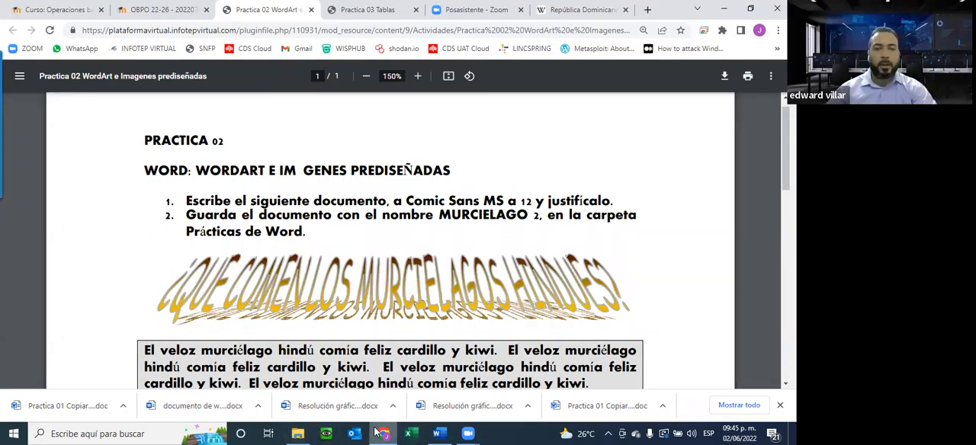
pyautogui.hotkey('alt', 'Tab')
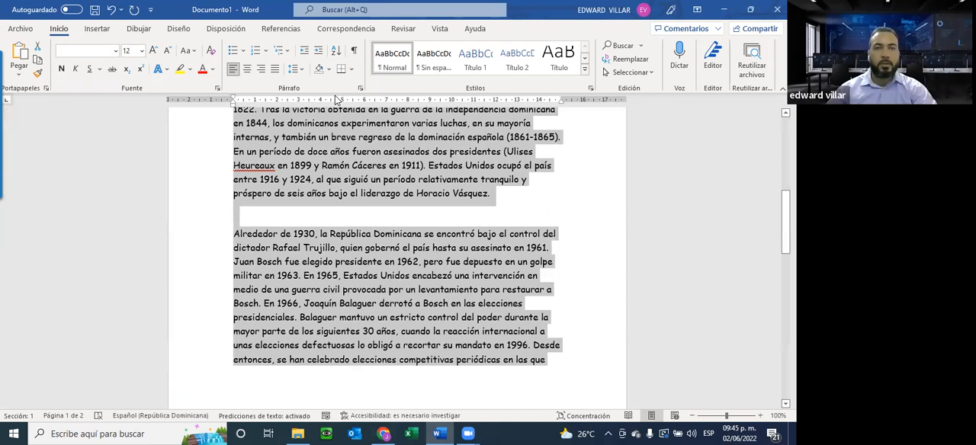
pyautogui.click(274, 70)
pyautogui.scroll(5, 400, 285)
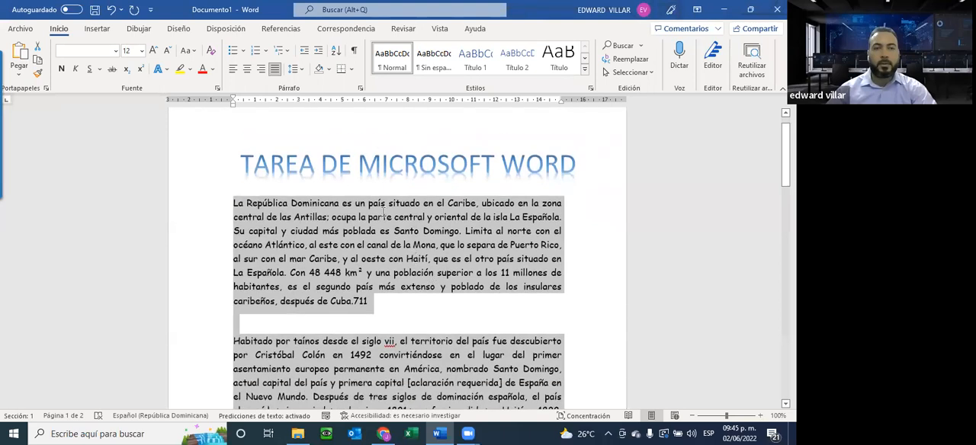
pyautogui.click(304, 206)
# Recheck the PDF's saving instruction and save the Word document in Descargas as "La República Dominicana es un país situado en el Caribe".
pyautogui.click(385, 434)
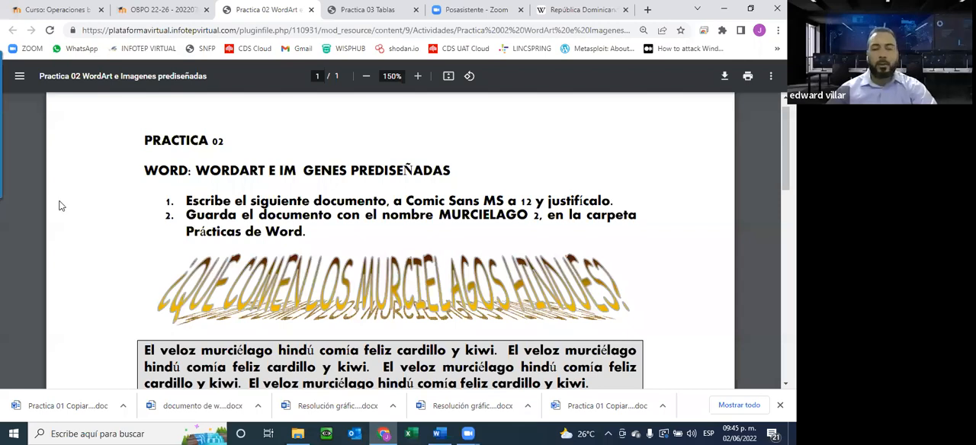
pyautogui.click(432, 433)
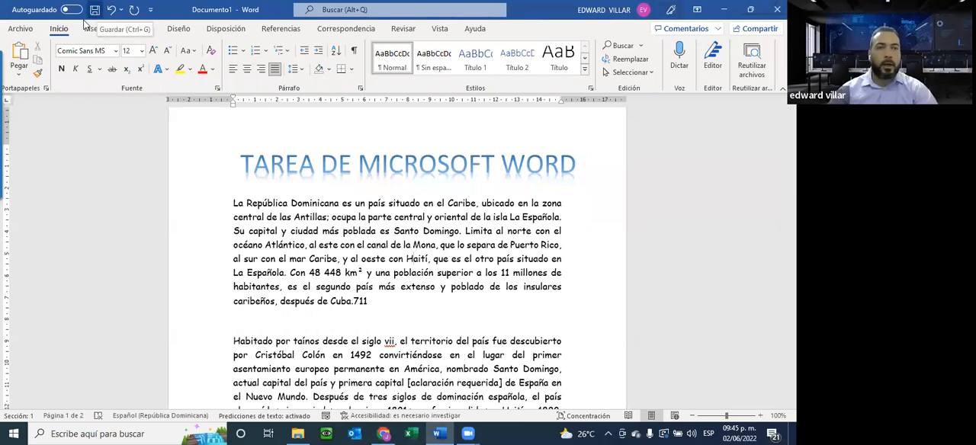
pyautogui.click(94, 9)
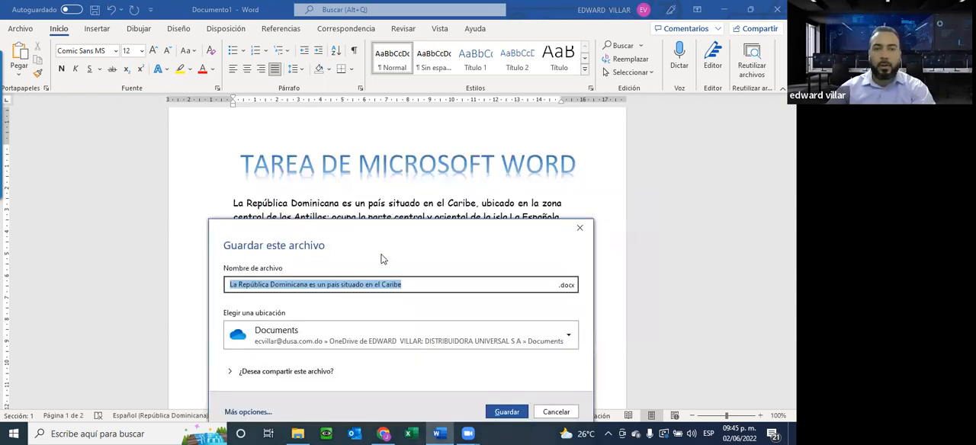
pyautogui.click(320, 341)
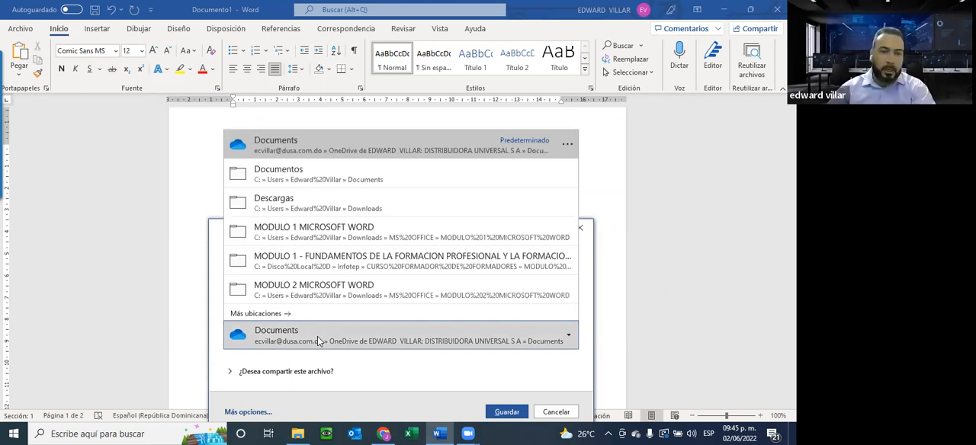
pyautogui.click(263, 204)
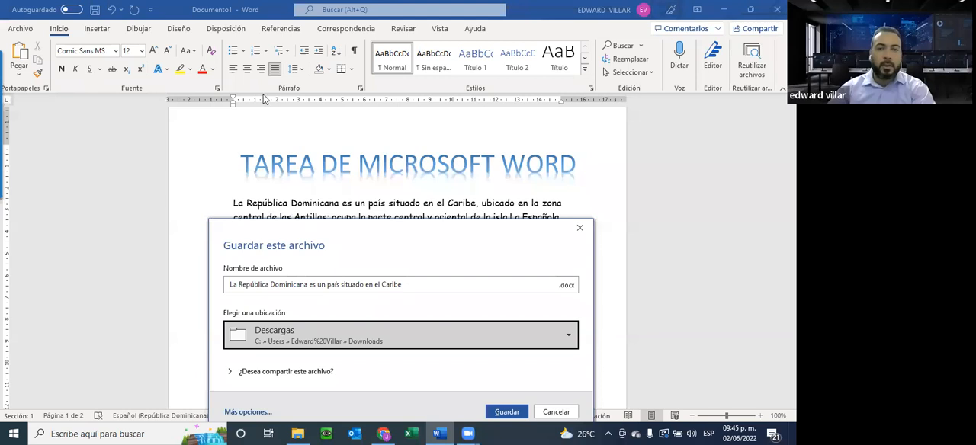
pyautogui.click(460, 275)
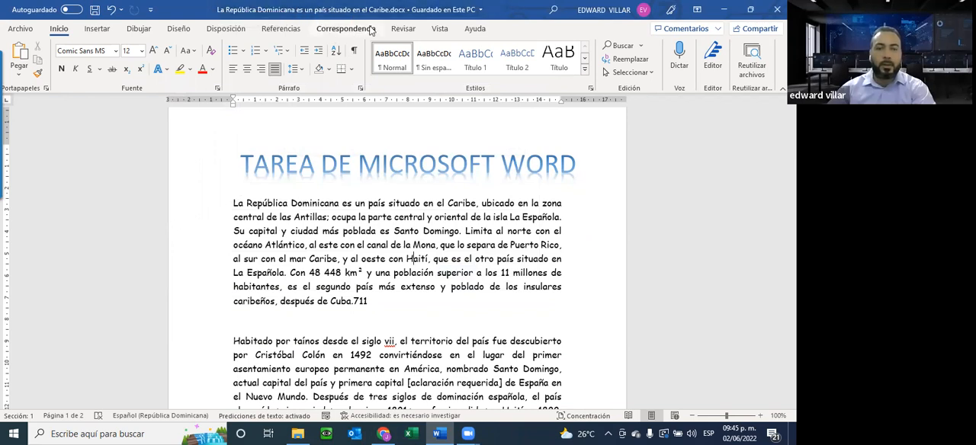
# Check the saved document in the Descargas folder and review the boxed, shaded paragraph in the Practica 02 PDF in the browser.
pyautogui.click(299, 433)
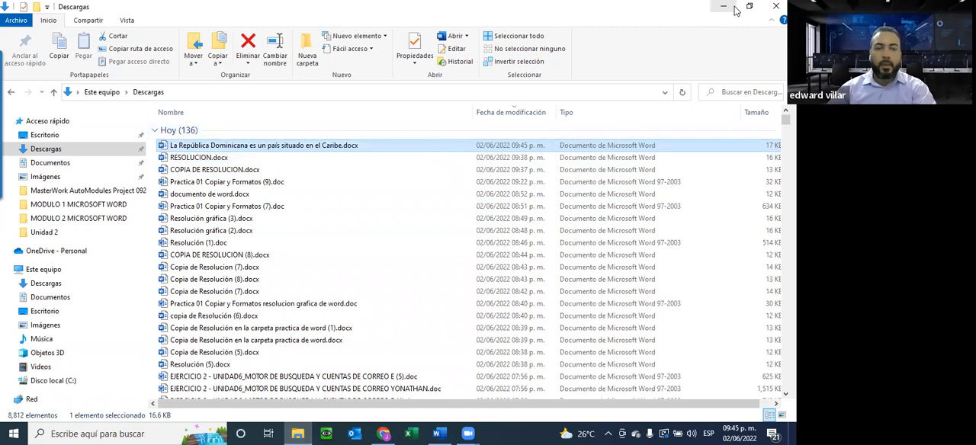
pyautogui.hotkey('alt', 'Tab')
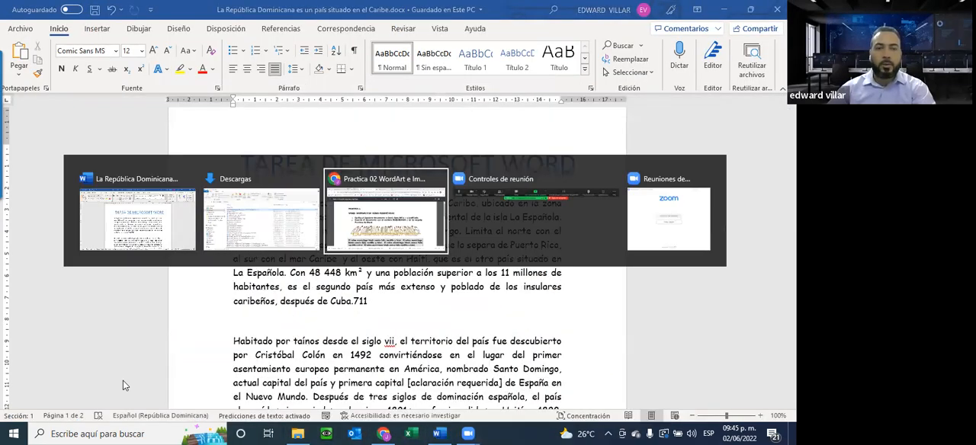
pyautogui.scroll(-2, 261, 317)
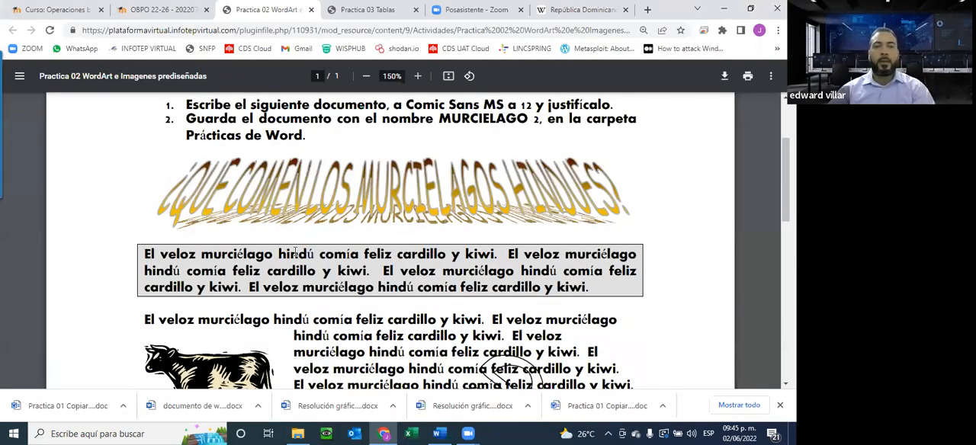
pyautogui.scroll(-1, 298, 256)
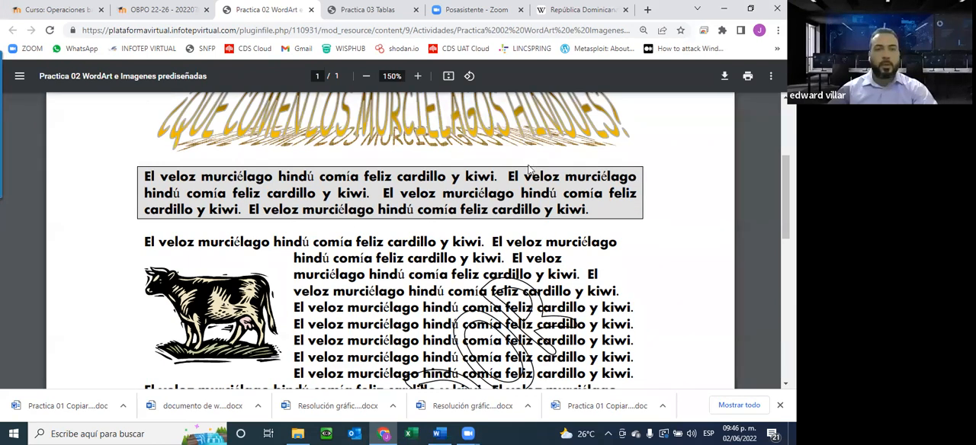
pyautogui.click(130, 10)
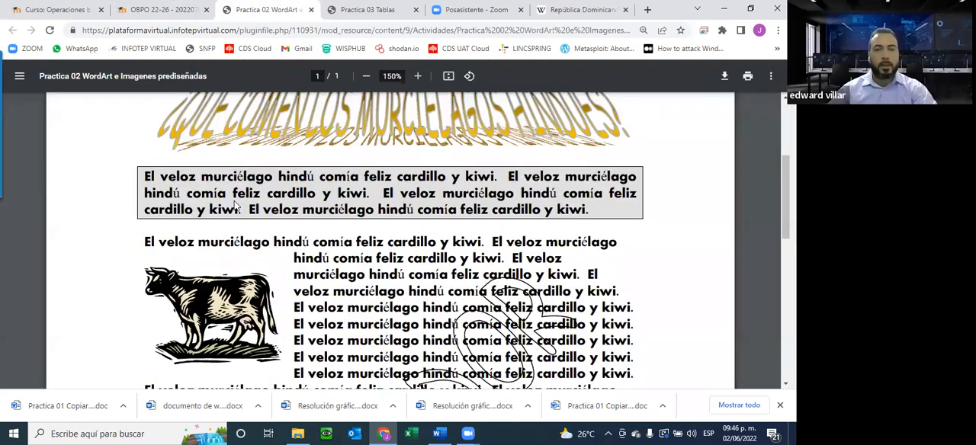
# Switch to Word and choose a Cuadro paragraph border for the first República Dominicana paragraph, comparing it with the PDF sample.
pyautogui.click(439, 433)
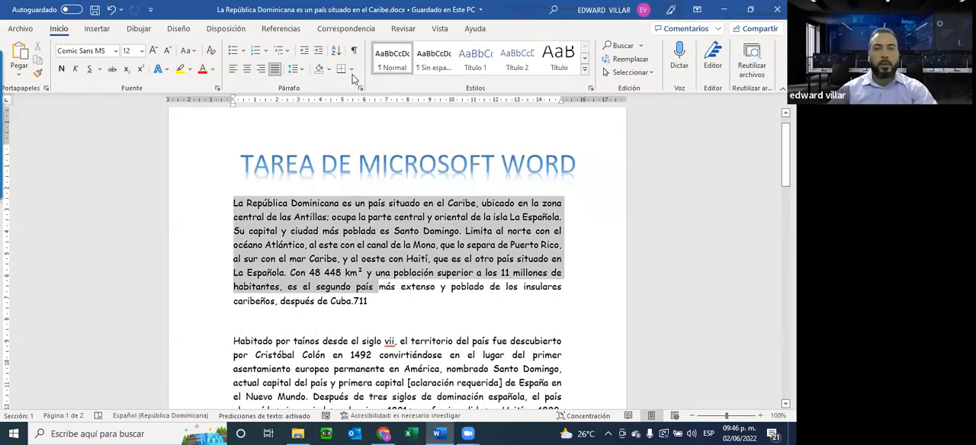
pyautogui.click(352, 69)
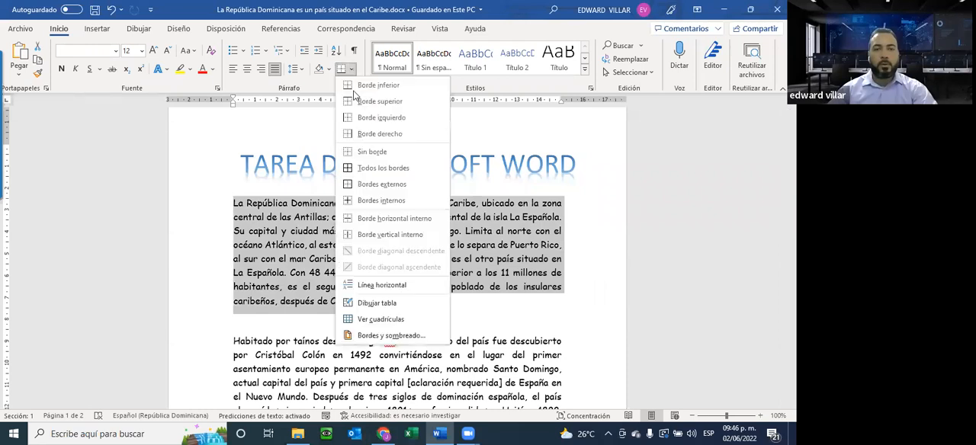
pyautogui.click(379, 336)
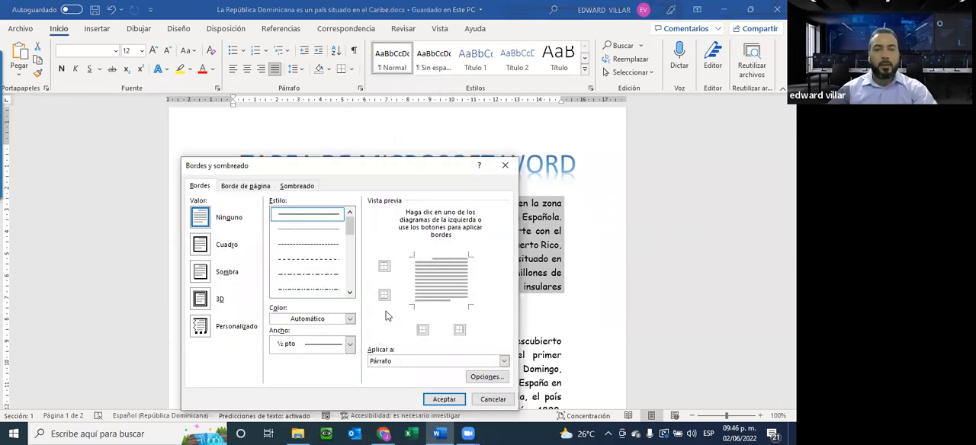
pyautogui.click(204, 245)
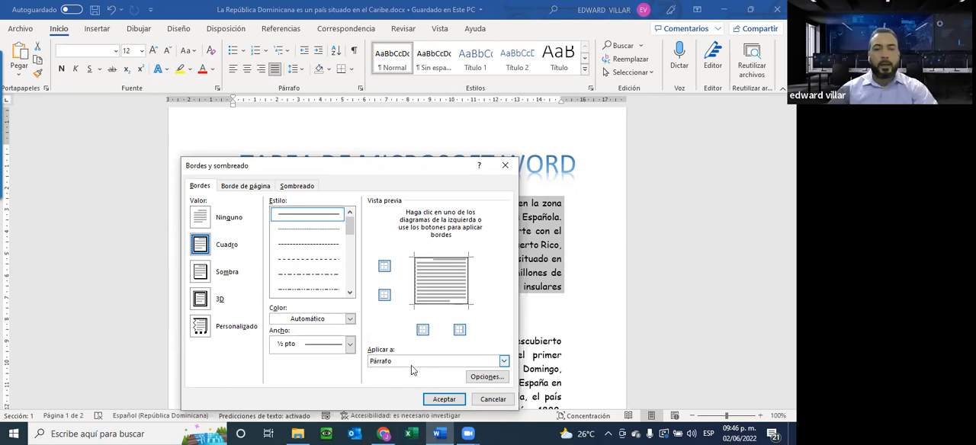
pyautogui.click(383, 432)
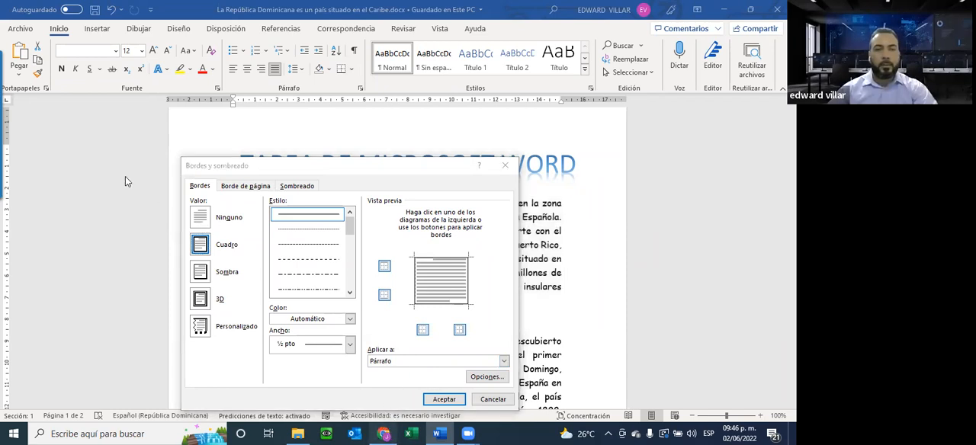
pyautogui.click(439, 433)
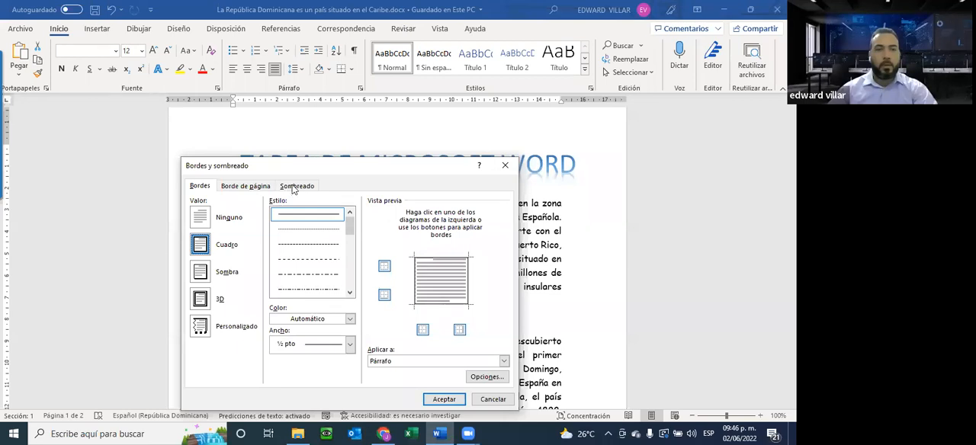
# Add a dark gray shading fill to the first paragraph and apply the border and shading settings.
pyautogui.click(297, 186)
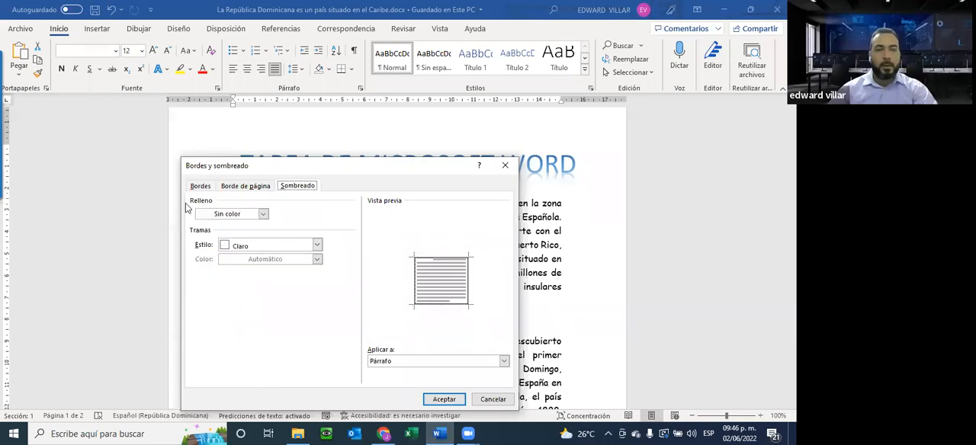
pyautogui.click(263, 214)
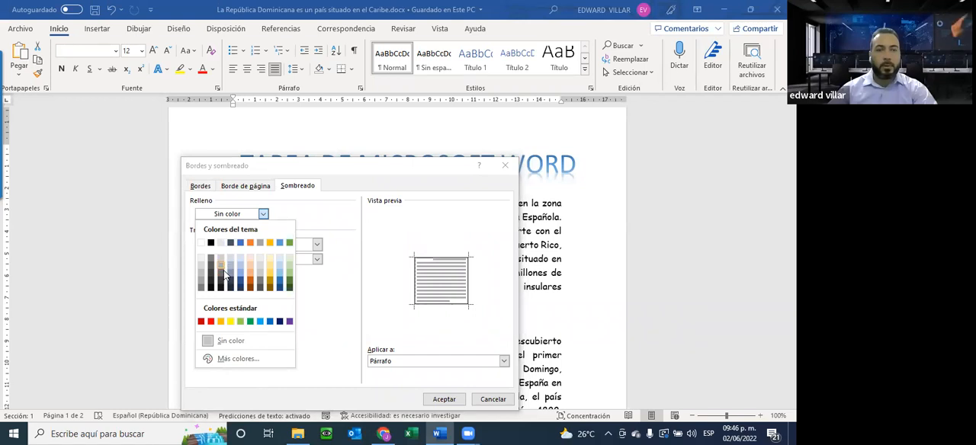
pyautogui.click(225, 276)
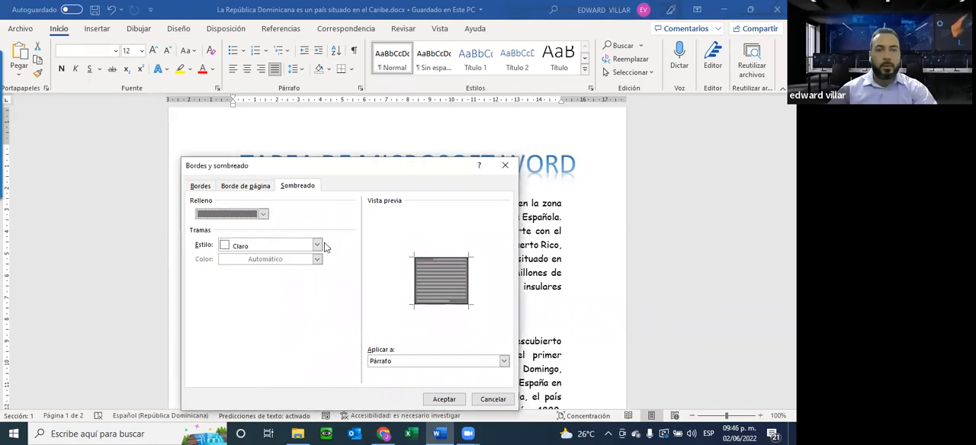
pyautogui.click(444, 399)
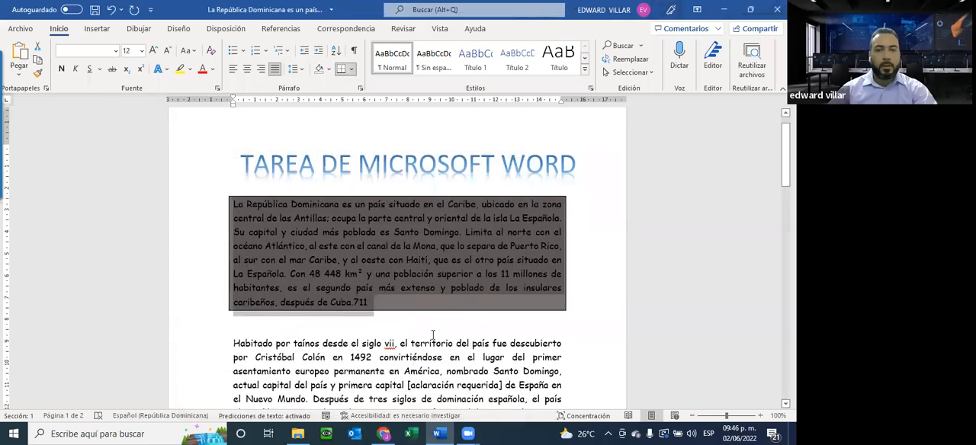
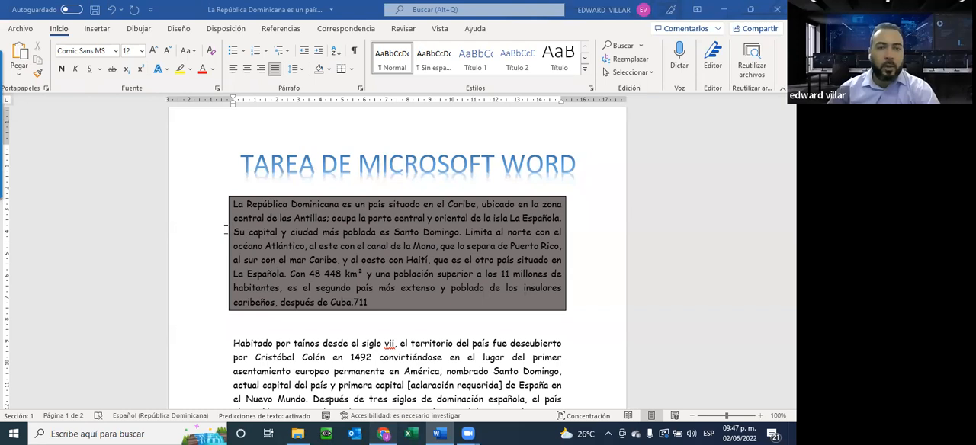
# Review how the cow picture sits beside the text in the Practica 02 PDF in the browser and return to Word.
pyautogui.hotkey('alt', 'Tab')
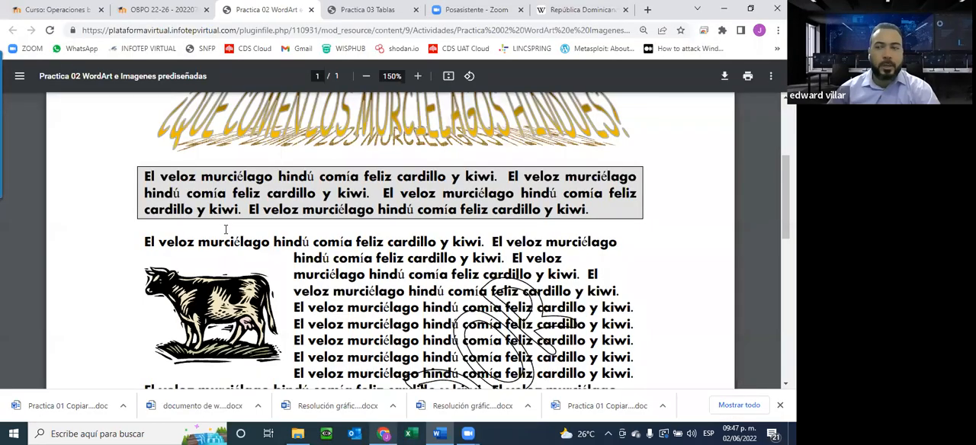
pyautogui.scroll(-2, 225, 228)
pyautogui.scroll(1, 225, 229)
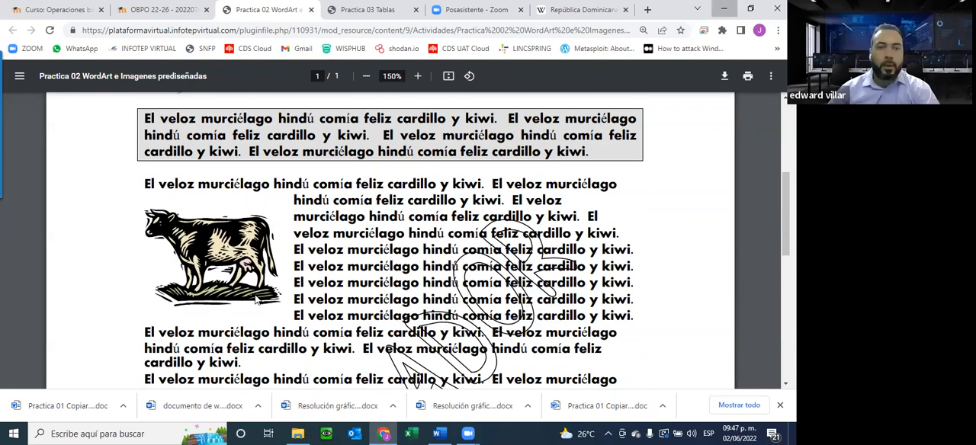
pyautogui.click(724, 9)
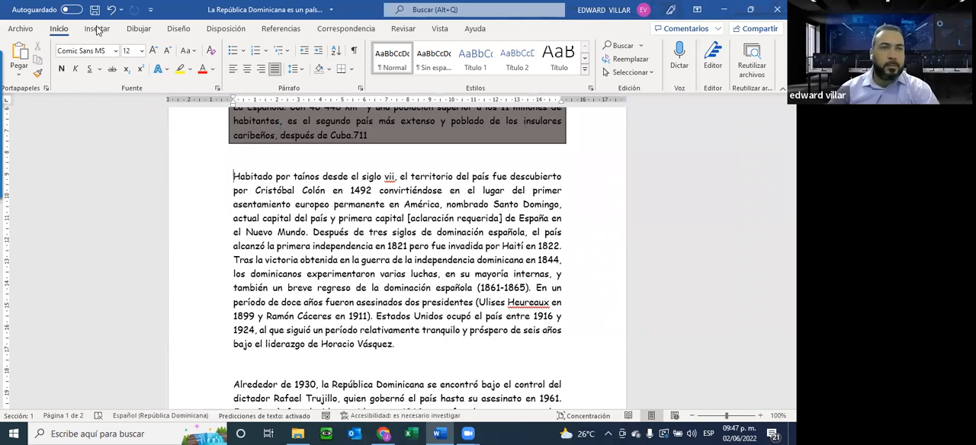
# Insert the picture digitacion.jpg from the Descargas folder at the start of the "Habitado por taínos" paragraph.
pyautogui.click(98, 29)
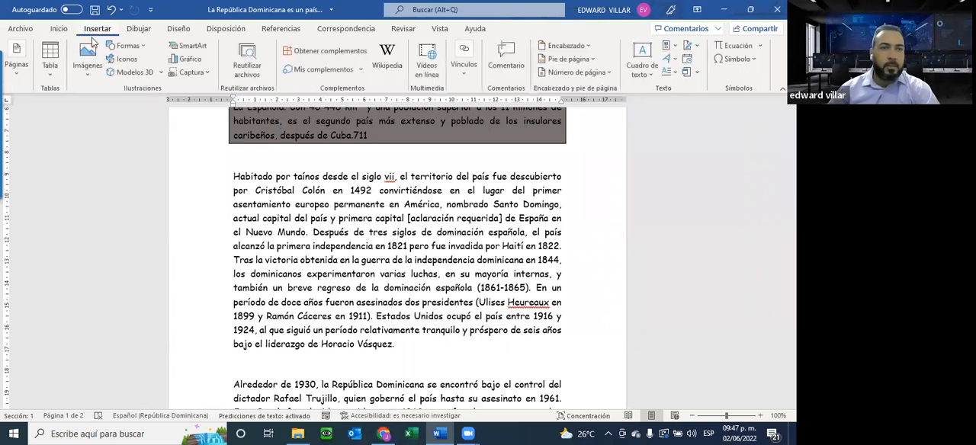
pyautogui.click(88, 61)
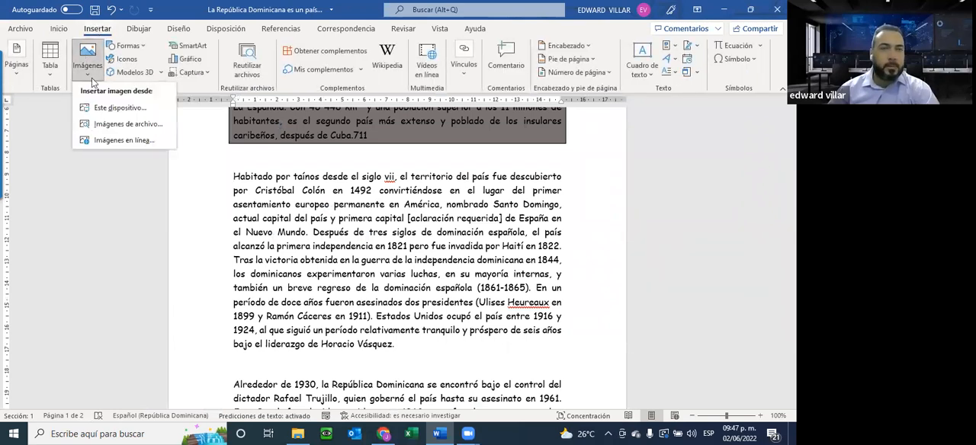
pyautogui.click(127, 109)
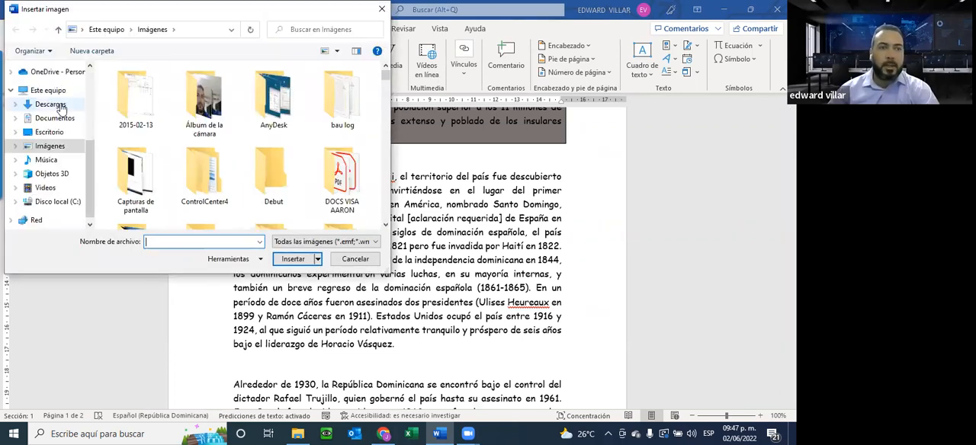
pyautogui.click(49, 106)
pyautogui.scroll(-3, 183, 144)
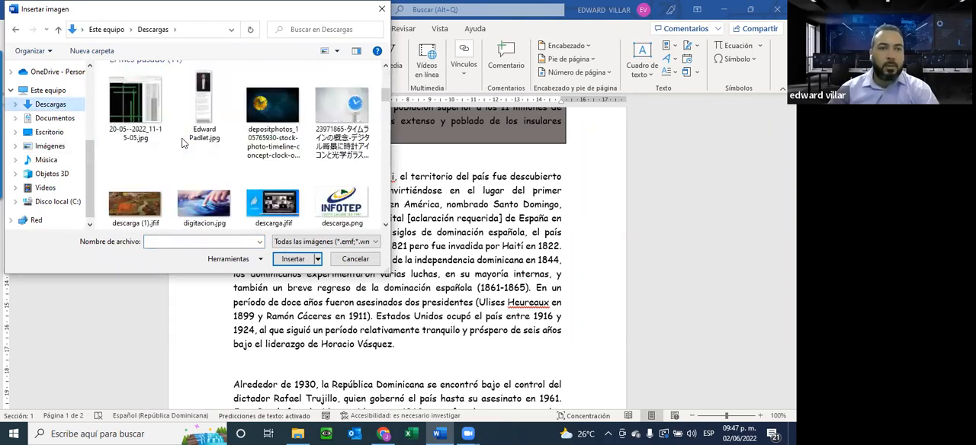
pyautogui.scroll(-1, 183, 143)
pyautogui.scroll(4, 190, 149)
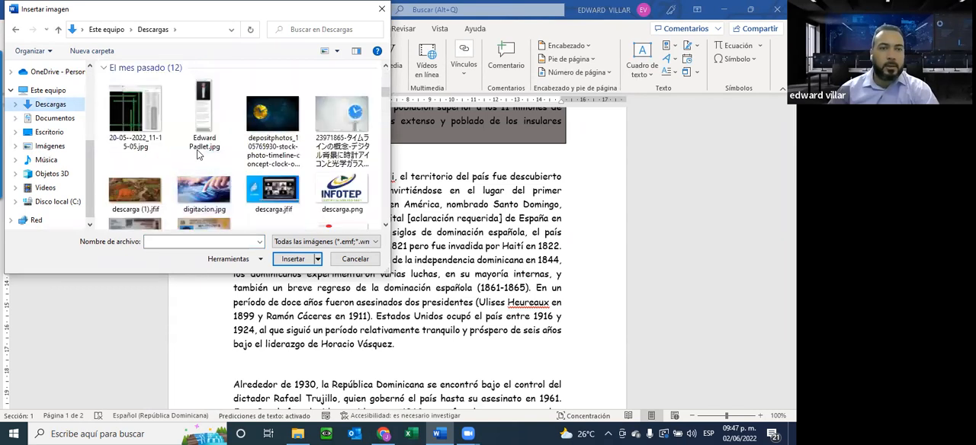
pyautogui.scroll(1, 196, 159)
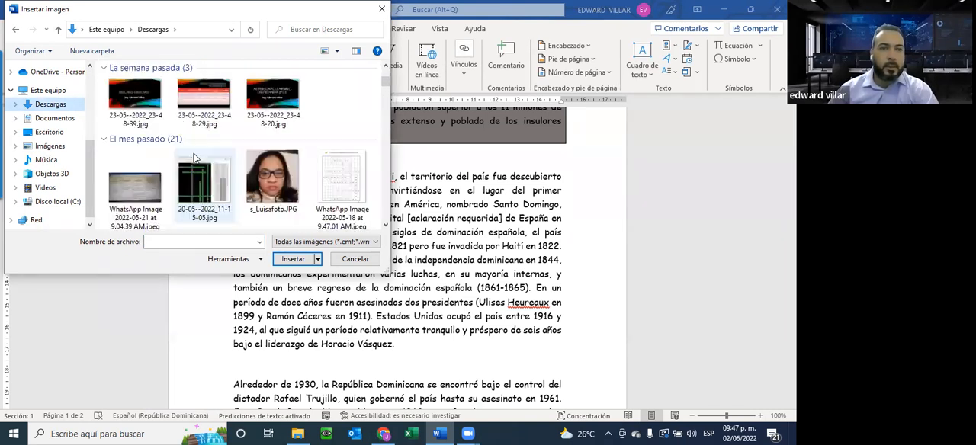
pyautogui.scroll(-1, 196, 159)
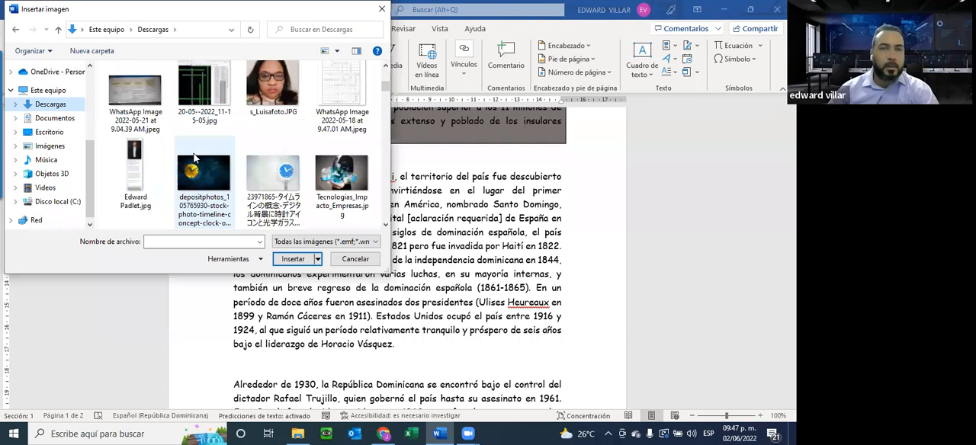
pyautogui.scroll(-2, 195, 158)
pyautogui.scroll(-2, 194, 158)
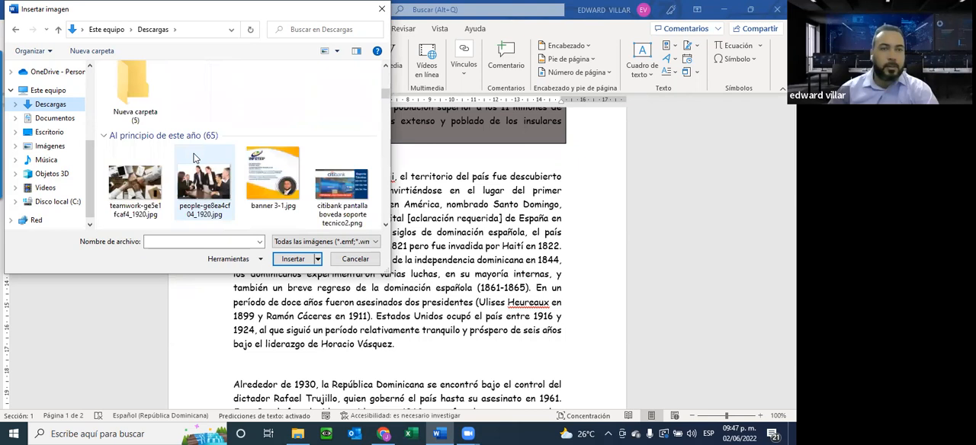
pyautogui.scroll(-2, 194, 157)
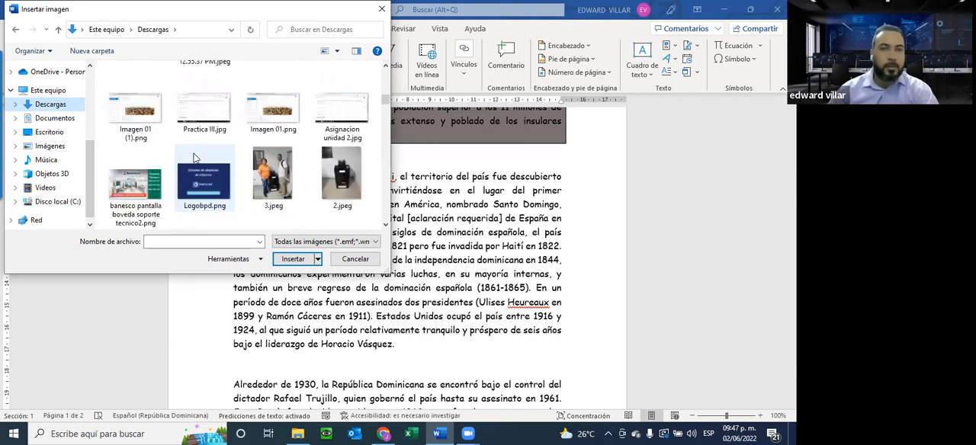
pyautogui.scroll(5, 194, 158)
pyautogui.click(273, 82)
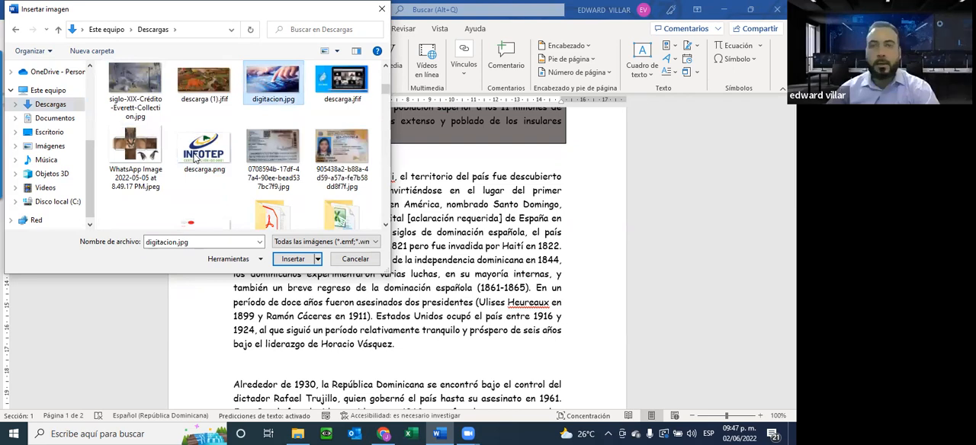
pyautogui.doubleClick(194, 158)
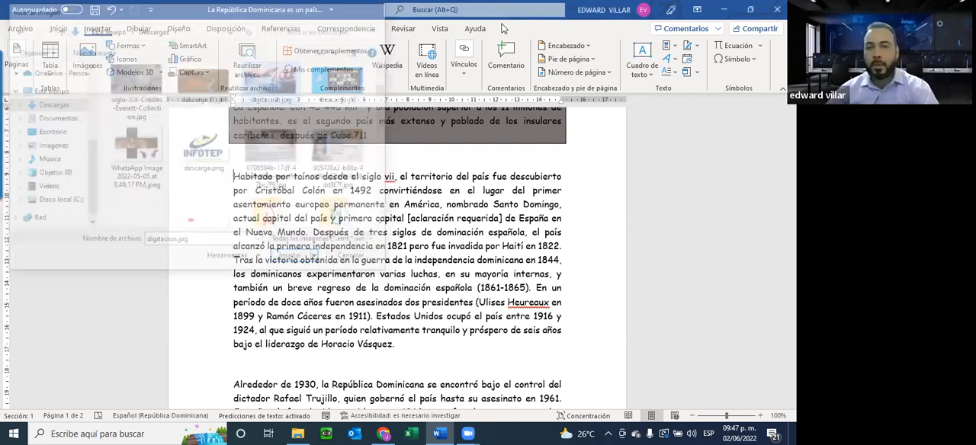
# Shrink the inserted picture to about 3.85 cm high and 7.7 cm wide.
pyautogui.moveTo(562, 333)
pyautogui.mouseDown()
pyautogui.moveTo(408, 256)
pyautogui.moveTo(489, 297)
pyautogui.moveTo(458, 276)
pyautogui.moveTo(366, 256)
pyautogui.moveTo(400, 253)
pyautogui.mouseUp()
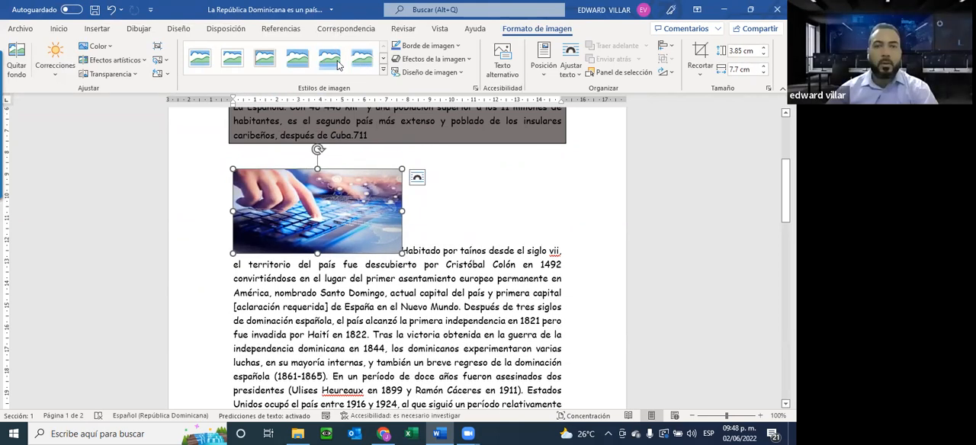
pyautogui.click(514, 250)
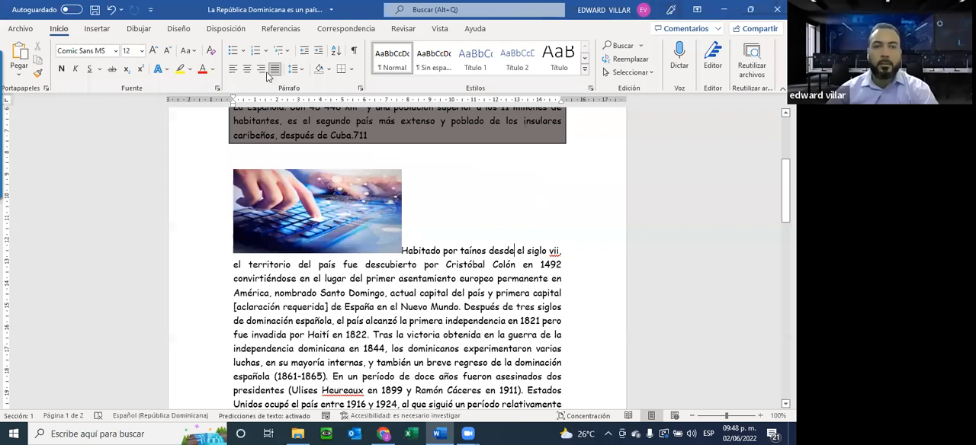
# Try a soft-edged picture style on the inserted picture and undo it.
pyautogui.click(317, 211)
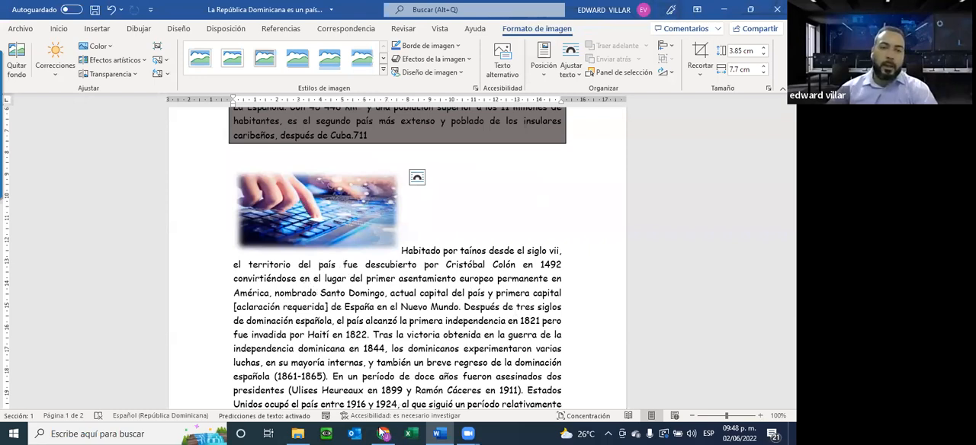
pyautogui.hotkey('ctrl', 'z')
pyautogui.hotkey('ctrl', 'z')
pyautogui.hotkey('ctrl', 'z')
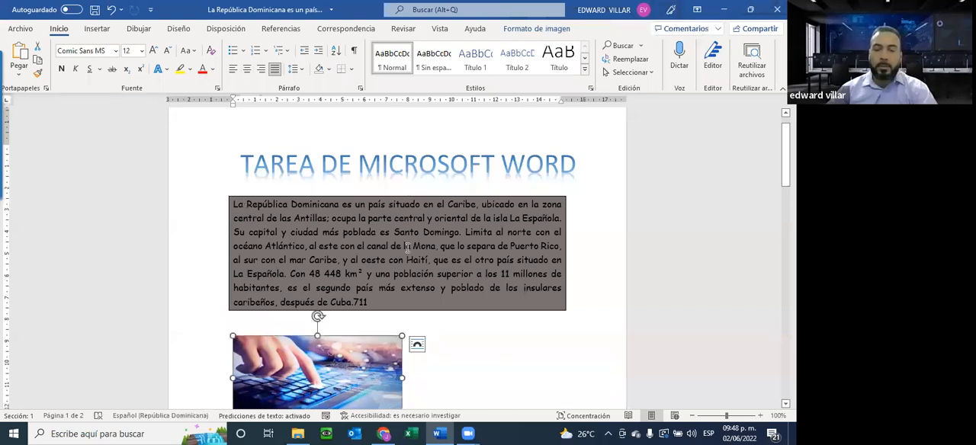
# Move the picture into the "Habitado por taínos" paragraph below its second line and compare its placement with the PDF sample in the browser.
pyautogui.scroll(-5, 441, 214)
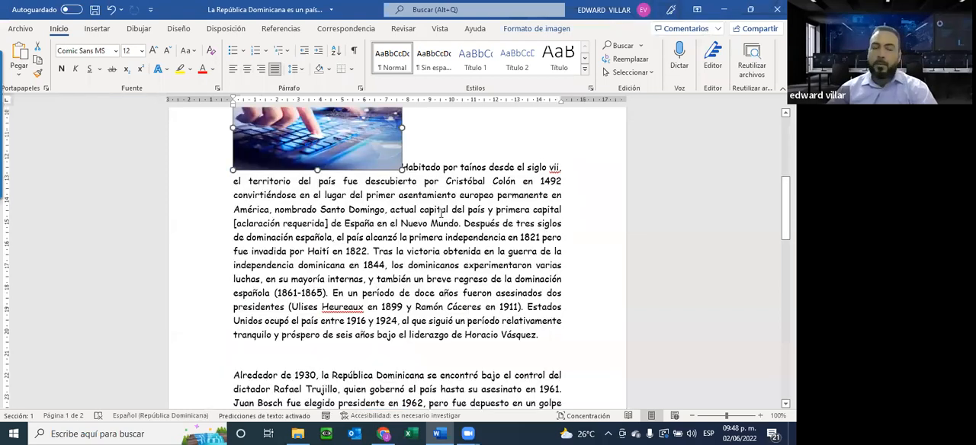
pyautogui.scroll(2, 440, 213)
pyautogui.moveTo(336, 218); pyautogui.dragTo(307, 279)
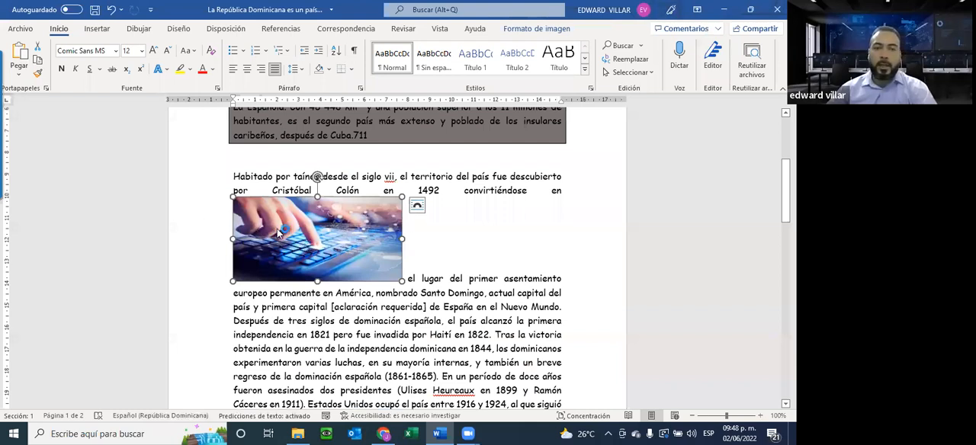
pyautogui.hotkey('alt', 'Tab')
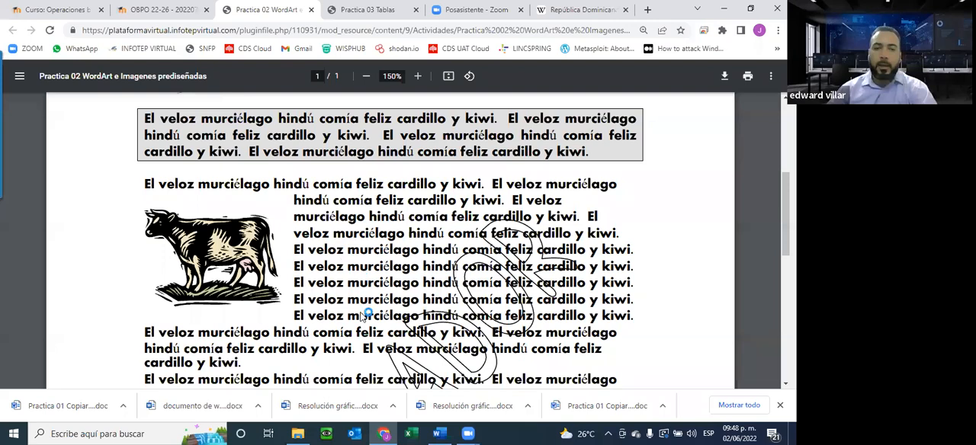
pyautogui.hotkey('alt', 'Tab')
# Set the picture's text wrapping to Estrecho.
pyautogui.rightClick(306, 248)
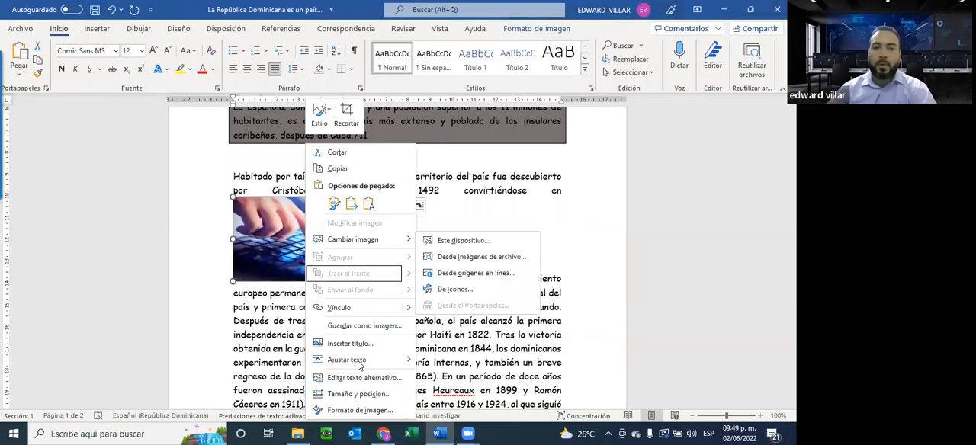
pyautogui.moveTo(350, 363)
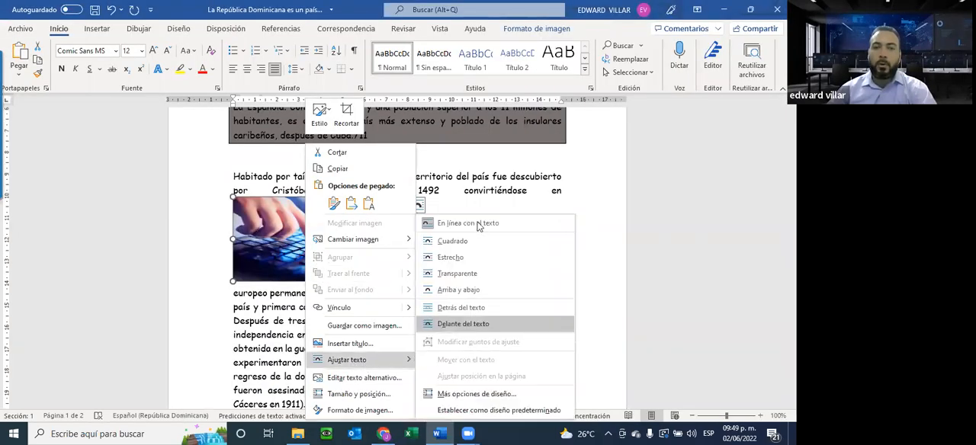
pyautogui.click(479, 240)
pyautogui.click(476, 226)
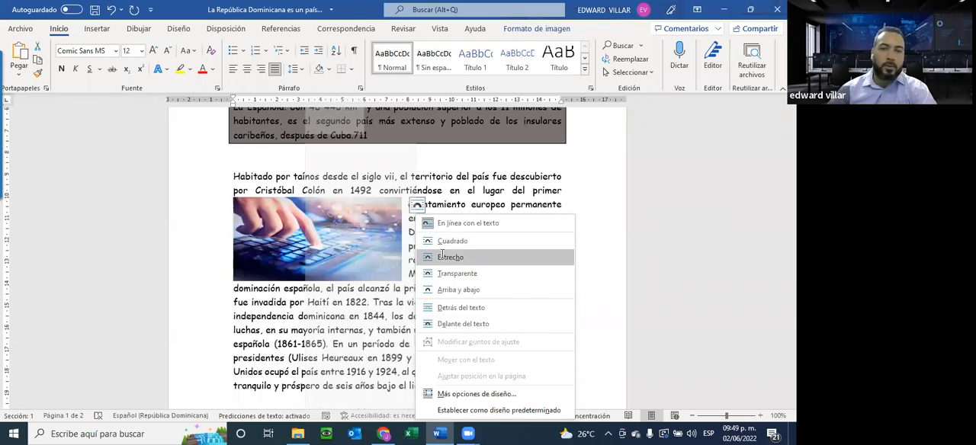
pyautogui.click(443, 256)
# Reposition the wrapped picture at the left margin just below the first line of the "Habitado por taínos" paragraph.
pyautogui.moveTo(299, 260); pyautogui.dragTo(300, 299)
pyautogui.moveTo(304, 254); pyautogui.dragTo(317, 266)
pyautogui.moveTo(320, 216); pyautogui.dragTo(299, 217)
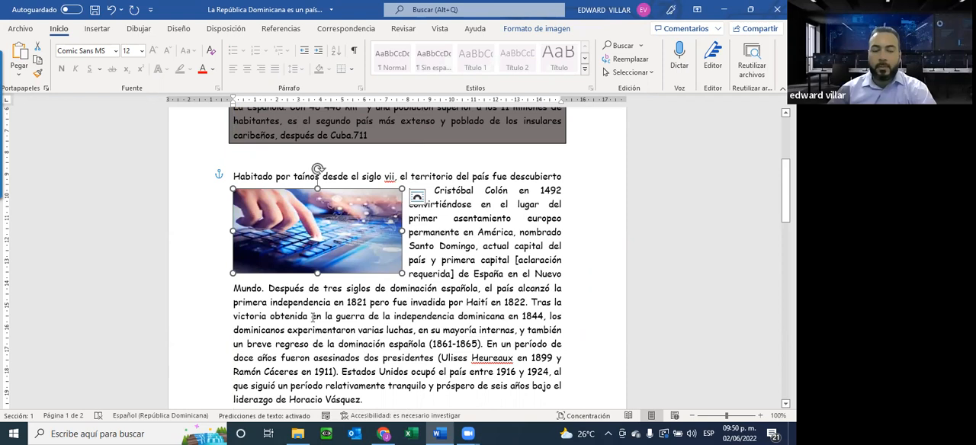
# Examine the last paragraph of the Word document and the boxed, shaded closing paragraph of the Practica 02 PDF in the browser.
pyautogui.scroll(-2, 312, 317)
pyautogui.scroll(-2, 446, 391)
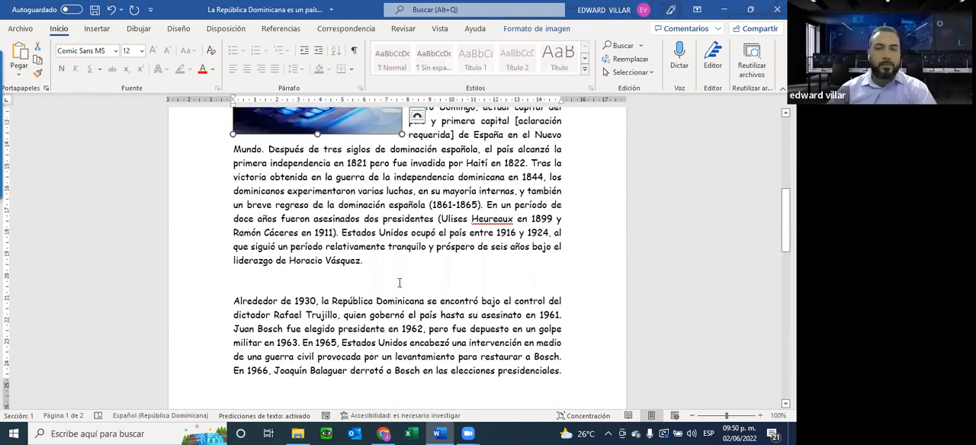
pyautogui.hotkey('alt', 'Tab')
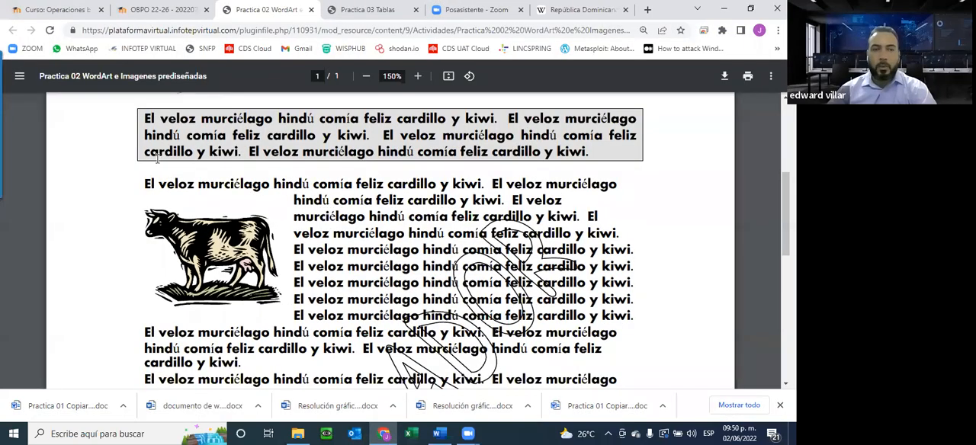
pyautogui.scroll(-3, 348, 205)
pyautogui.moveTo(143, 204); pyautogui.dragTo(319, 412)
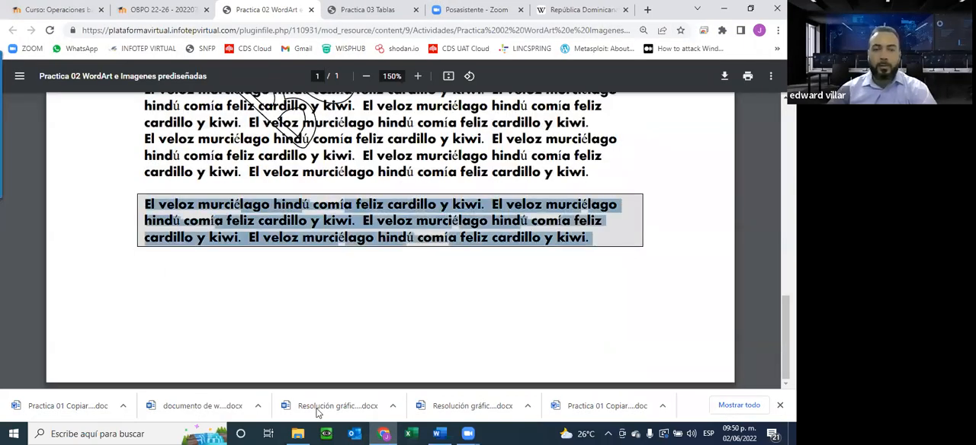
pyautogui.hotkey('alt', 'Tab')
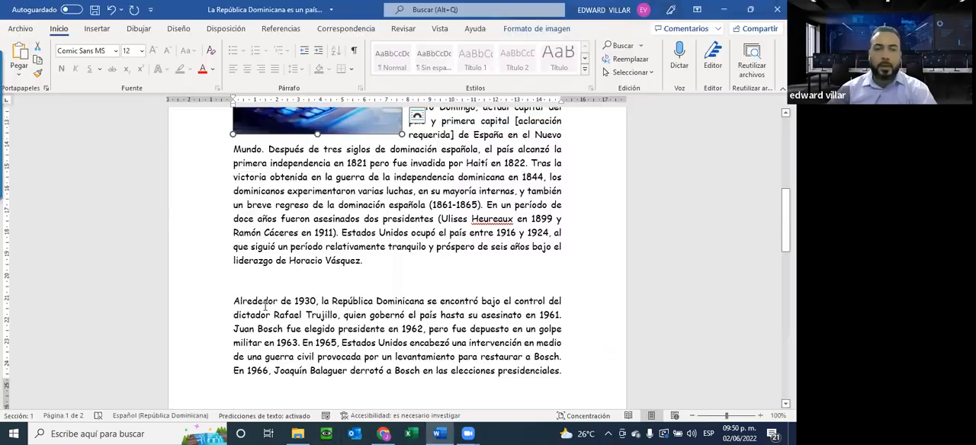
# Put a Cuadro border around the "Alrededor de 1930" paragraph, applied to Párrafo.
pyautogui.scroll(-1, 265, 307)
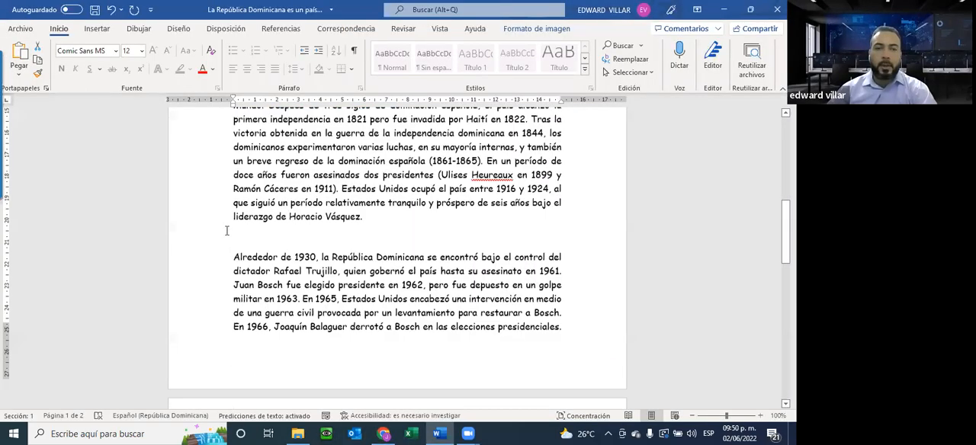
pyautogui.scroll(2, 227, 231)
pyautogui.scroll(-3, 227, 231)
pyautogui.moveTo(233, 218); pyautogui.dragTo(565, 299)
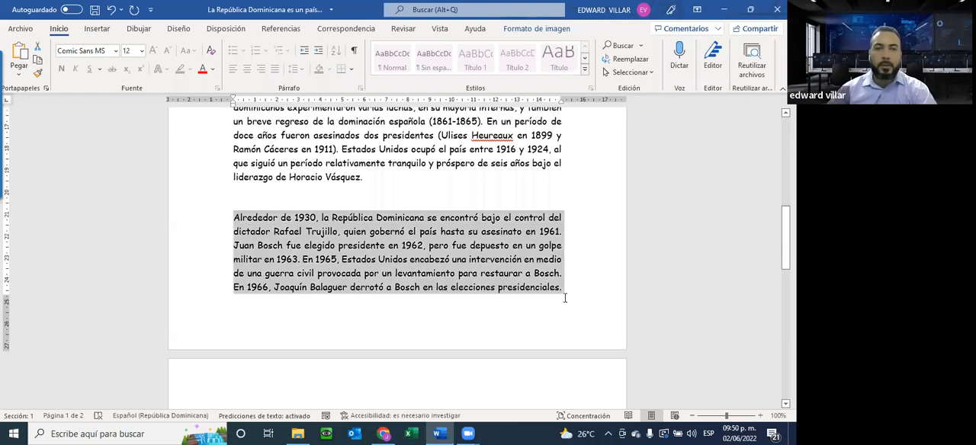
pyautogui.click(351, 69)
pyautogui.click(396, 334)
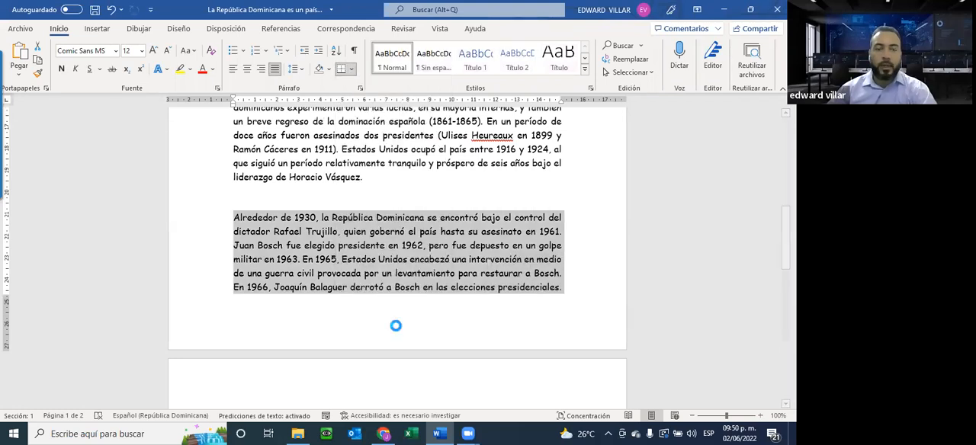
pyautogui.click(206, 244)
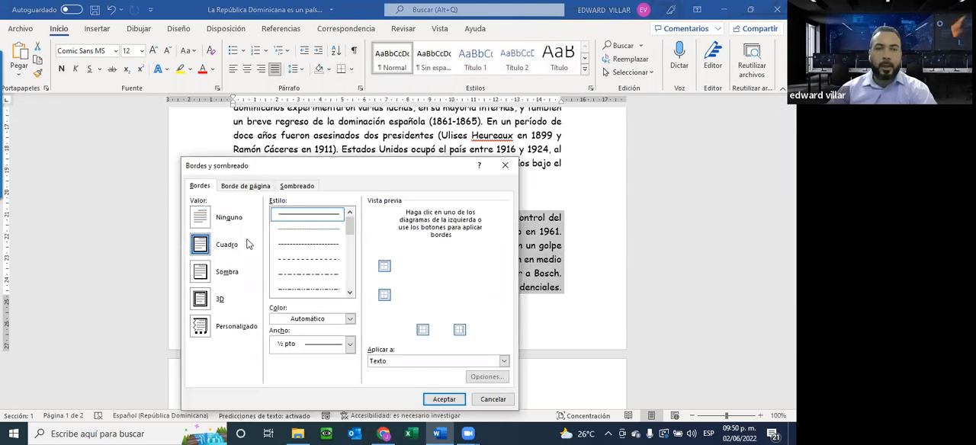
pyautogui.click(400, 362)
pyautogui.click(385, 379)
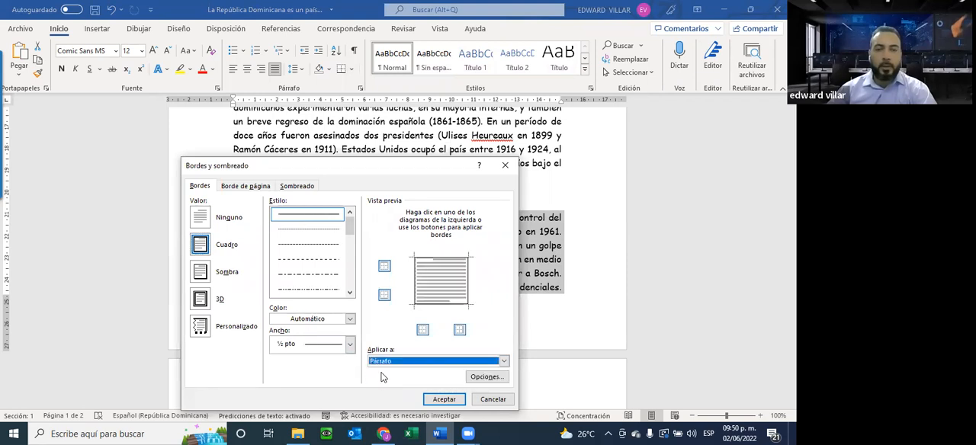
# Try shading the "Alrededor de 1930" paragraph with a dark grey theme fill applied to Texto.
pyautogui.click(297, 186)
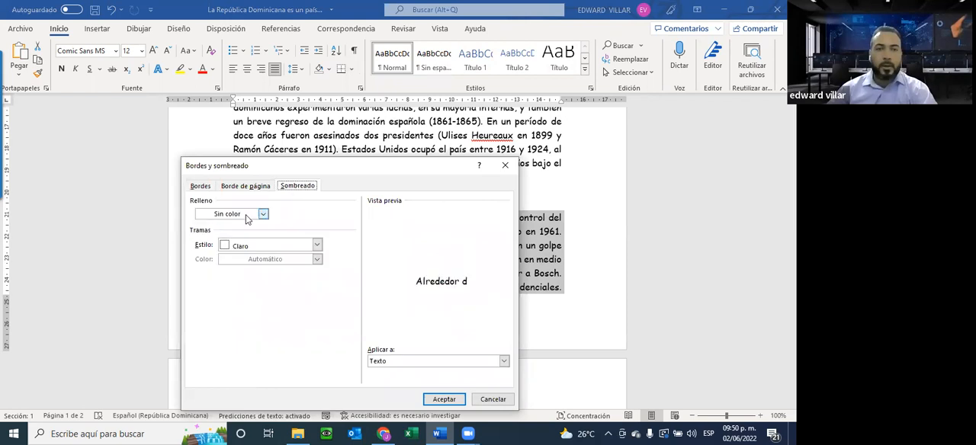
pyautogui.click(263, 213)
pyautogui.click(221, 276)
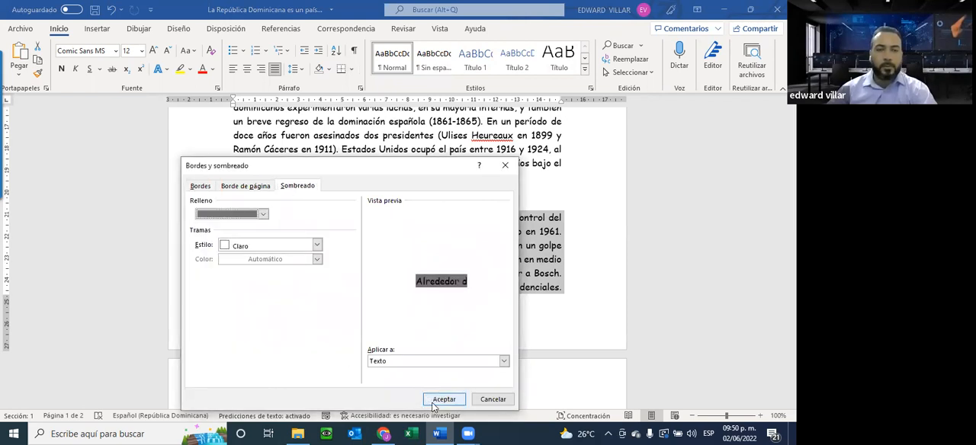
pyautogui.click(443, 399)
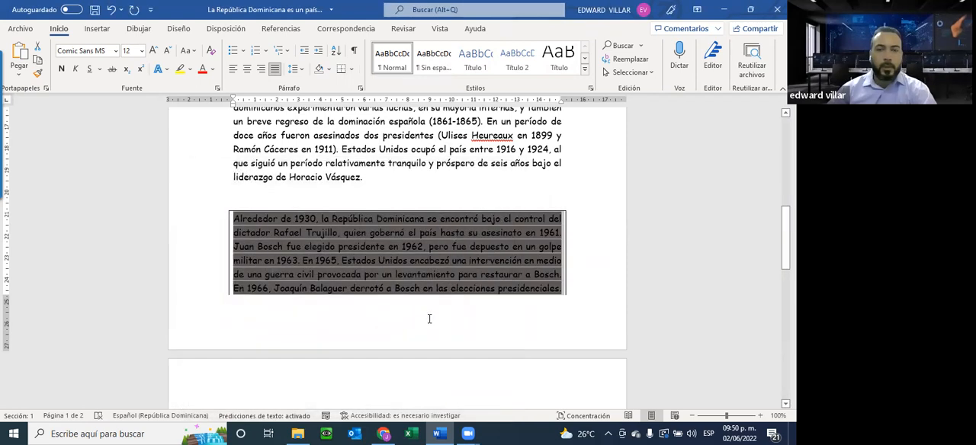
# Compare the shading with the first paragraph's and undo the border and shading on the "Alrededor de 1930" paragraph.
pyautogui.scroll(3, 313, 279)
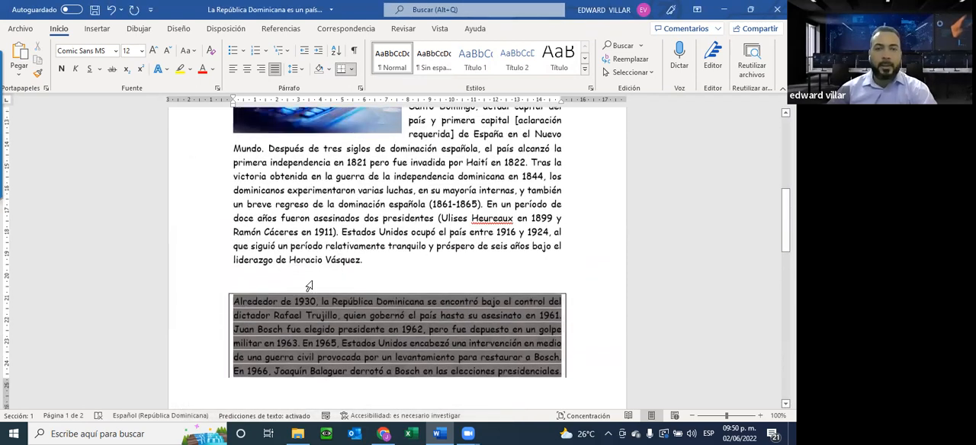
pyautogui.scroll(5, 313, 281)
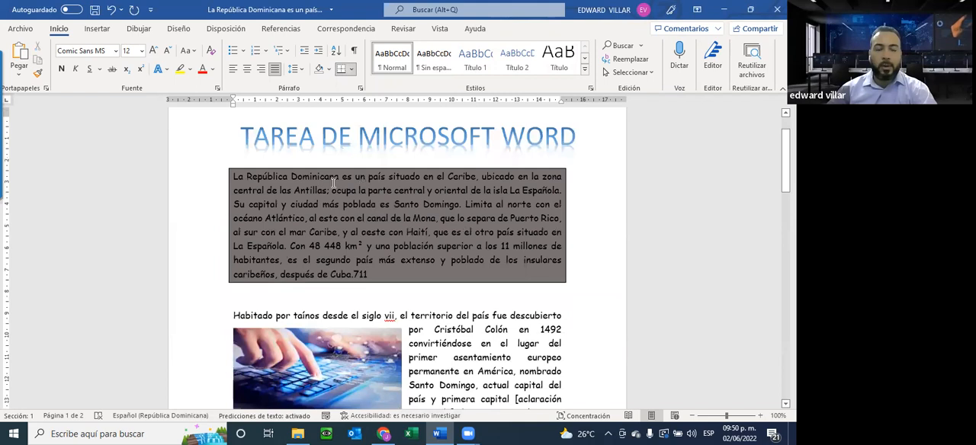
pyautogui.scroll(-10, 333, 182)
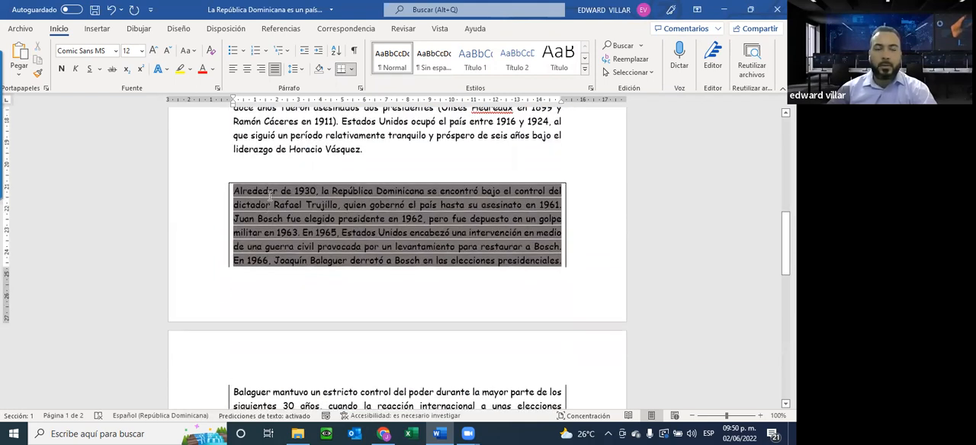
pyautogui.click(111, 9)
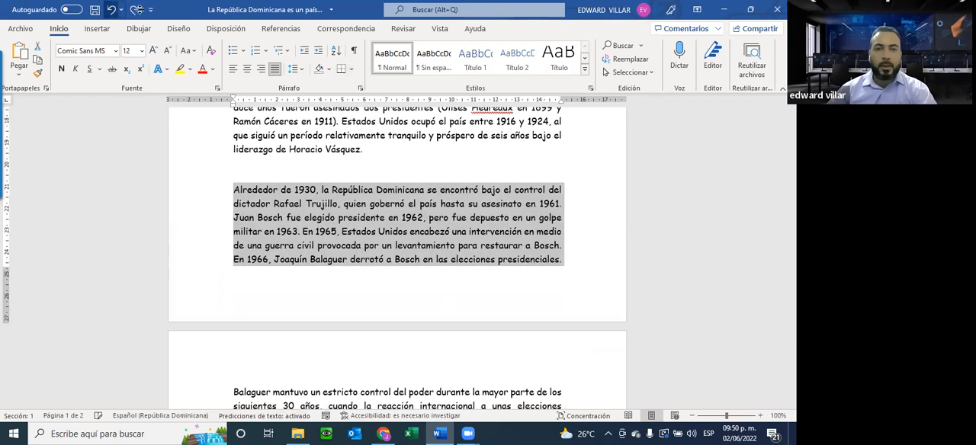
# Set a Cuadro border in Bordes y sombreado for the selected "Alrededor de 1930" paragraph, applied to Párrafo.
pyautogui.click(350, 69)
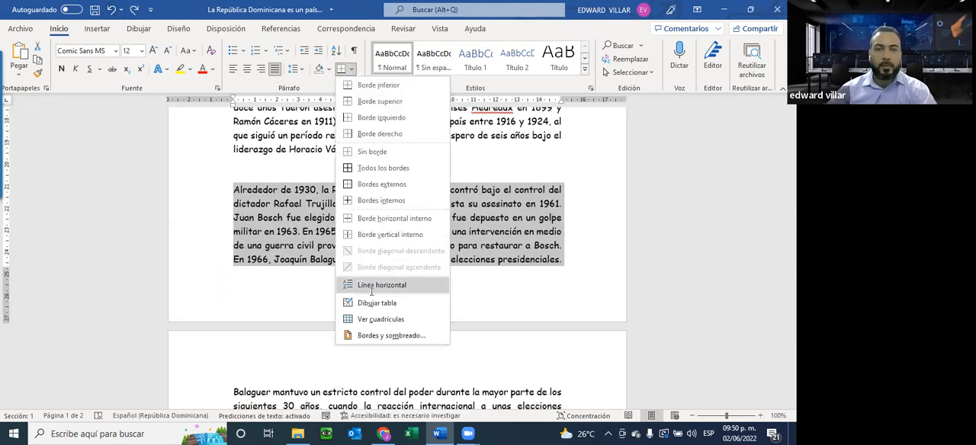
pyautogui.click(373, 342)
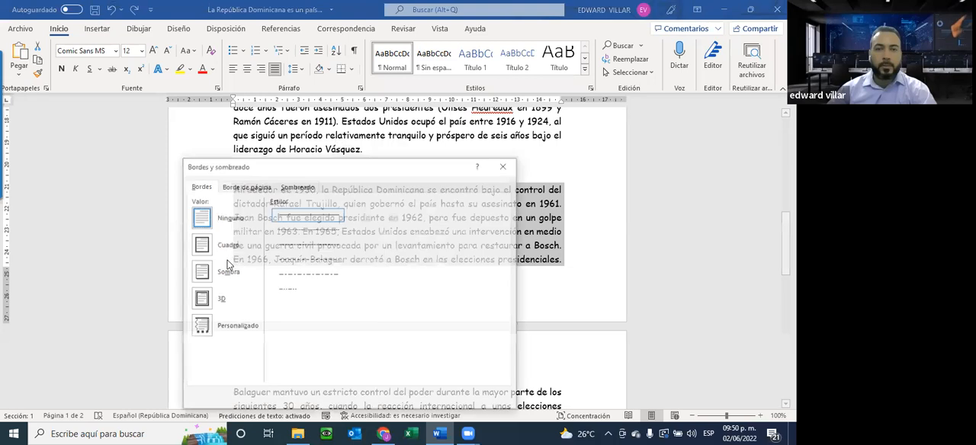
pyautogui.click(200, 245)
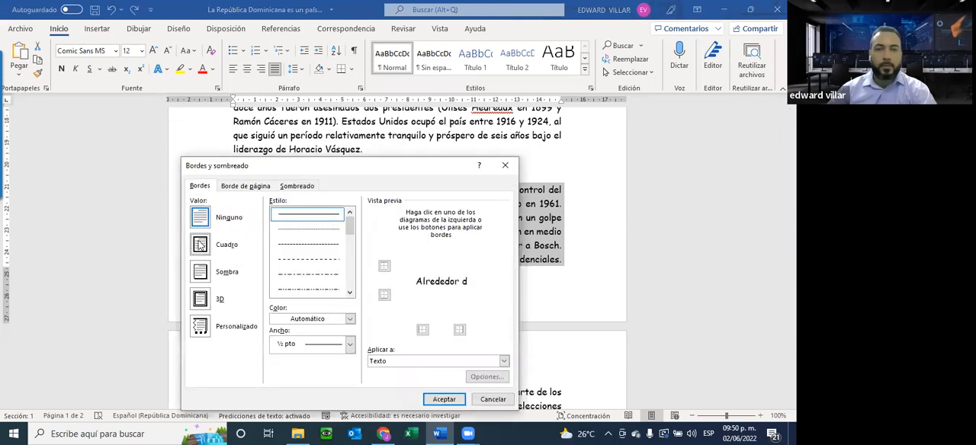
pyautogui.click(401, 363)
pyautogui.click(393, 379)
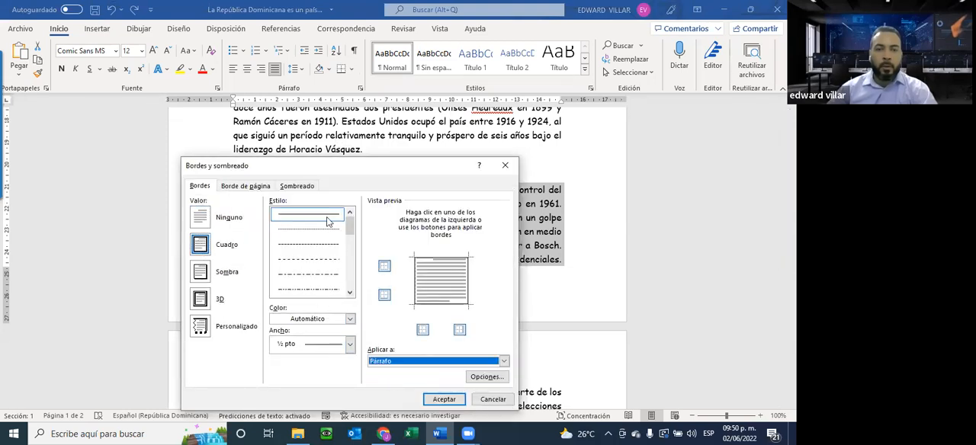
# Shade the whole "Alrededor de 1930" paragraph with a dark grey theme fill and check it across both pages.
pyautogui.click(289, 185)
pyautogui.click(262, 213)
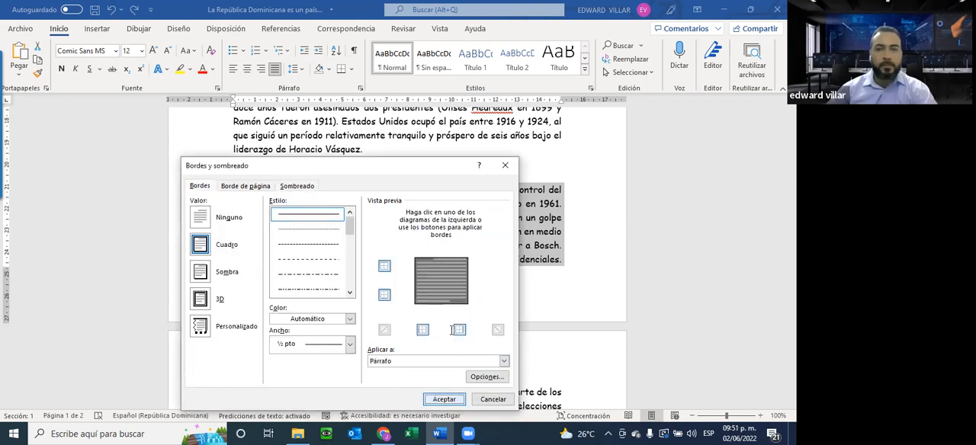
pyautogui.press('Return')
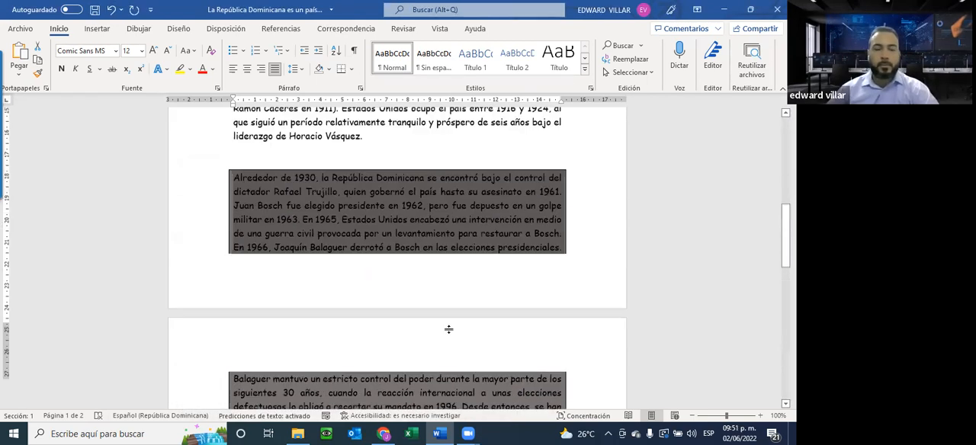
pyautogui.scroll(-4, 446, 330)
pyautogui.scroll(5, 446, 330)
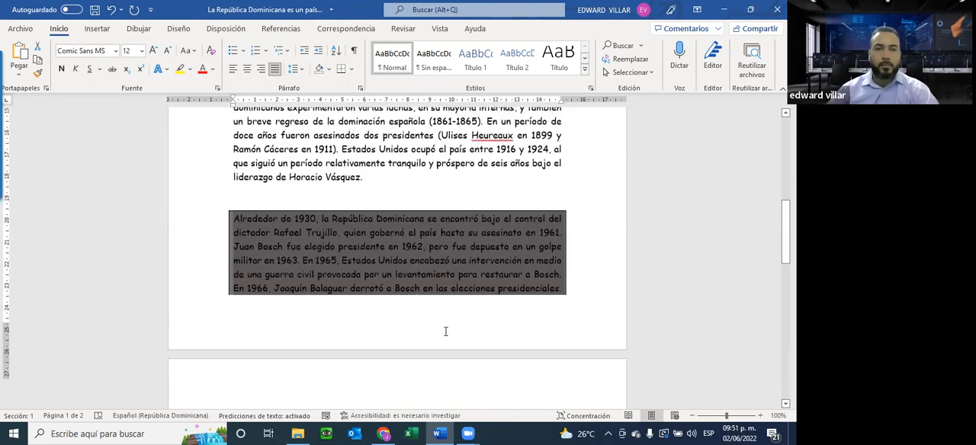
pyautogui.scroll(5, 475, 295)
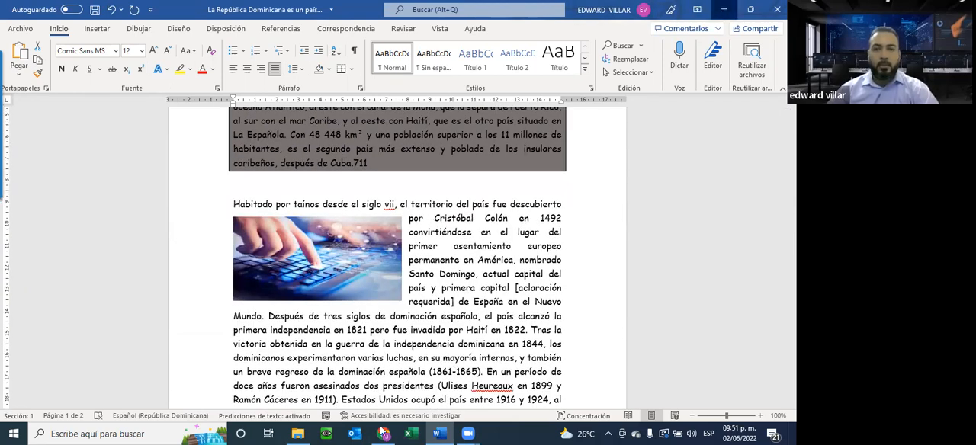
# Switch to the Practica 02 PDF in the browser and examine its wrapped cow picture and diagonal BORRADOR watermark at 110% zoom.
pyautogui.hotkey('alt', 'Tab')
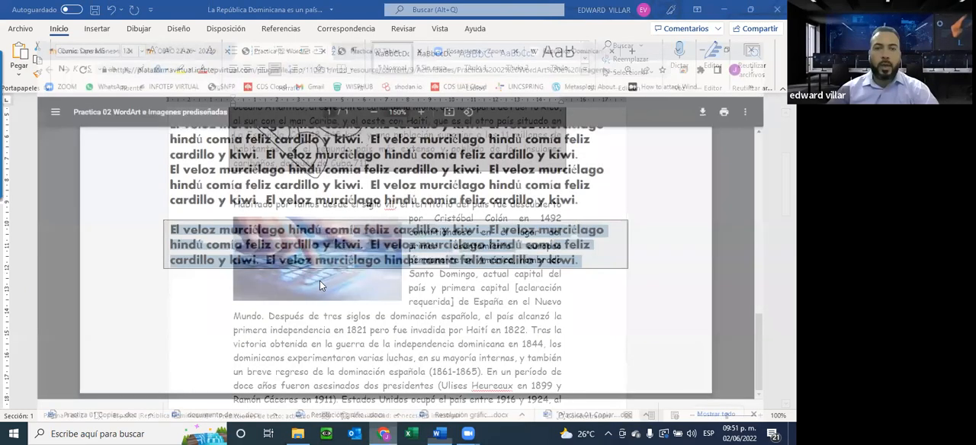
pyautogui.scroll(4, 320, 286)
pyautogui.scroll(-2, 320, 285)
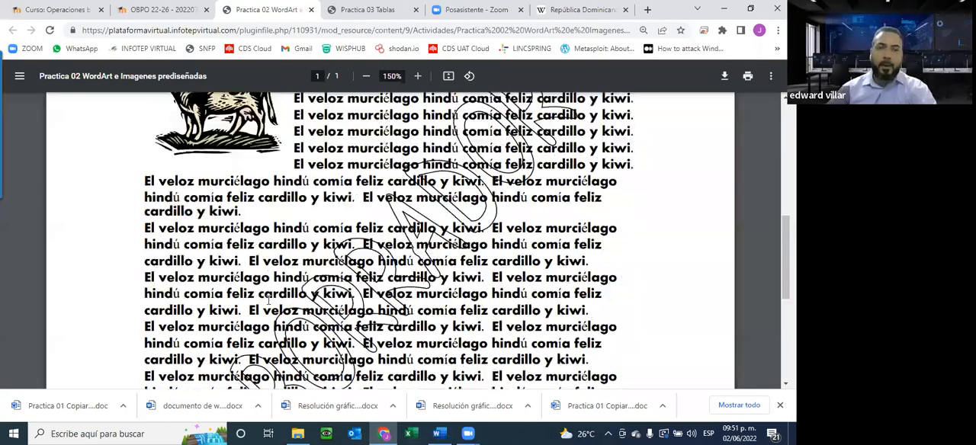
pyautogui.scroll(-1, 272, 313)
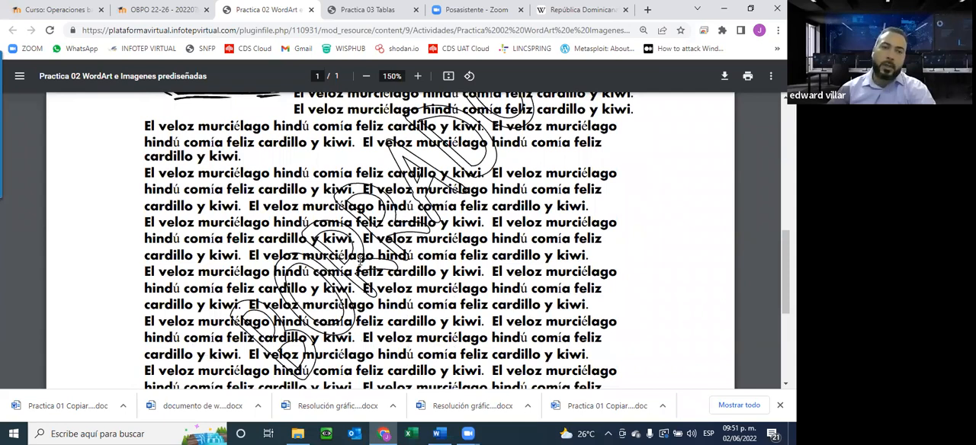
pyautogui.scroll(1, 534, 150)
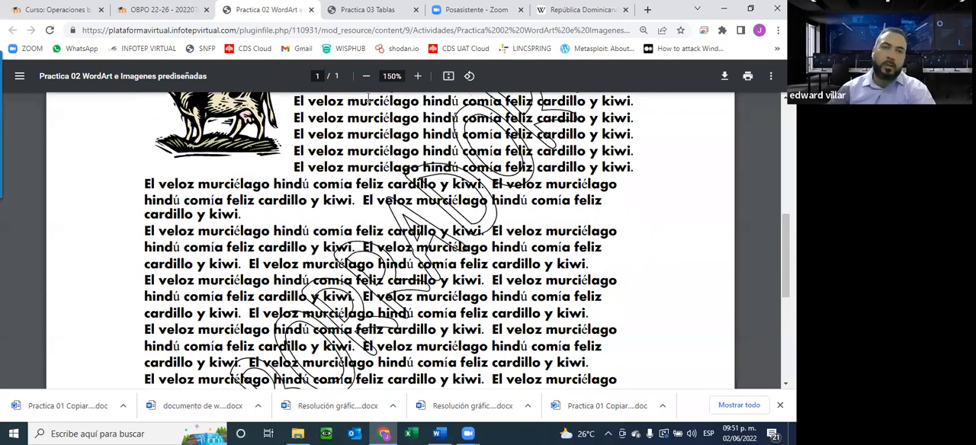
pyautogui.click(366, 76)
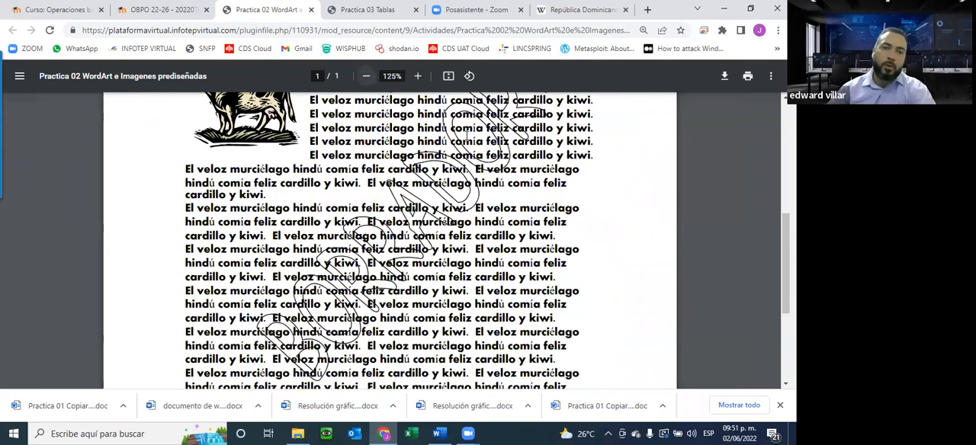
pyautogui.click(366, 76)
pyautogui.scroll(2, 445, 202)
pyautogui.scroll(-2, 438, 204)
pyautogui.scroll(1, 298, 338)
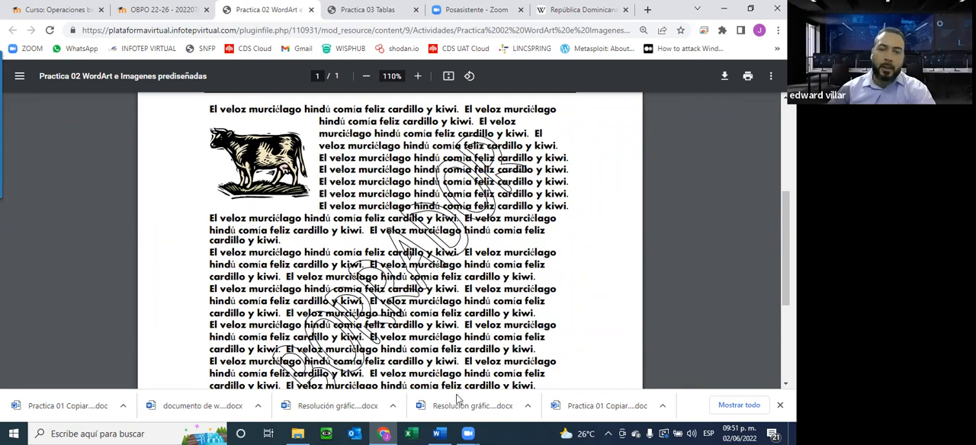
# Switch back to Word and add the CONFIDENCIAL 1 watermark to the document.
pyautogui.click(439, 434)
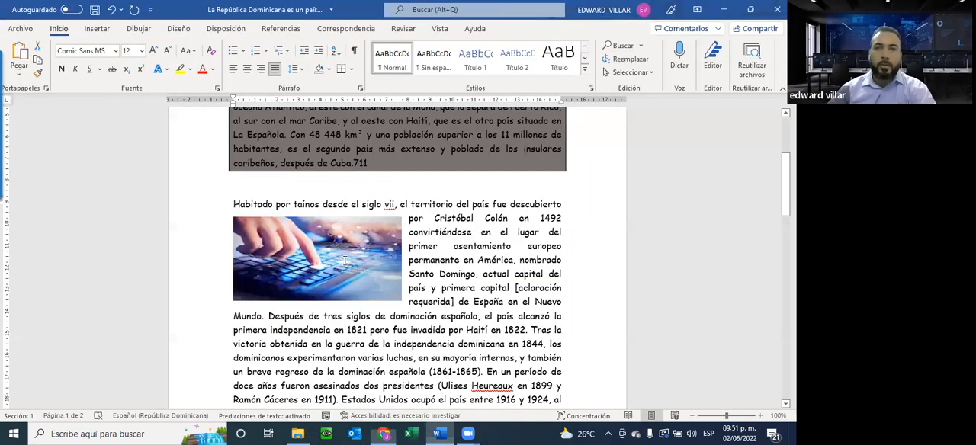
pyautogui.scroll(3, 344, 261)
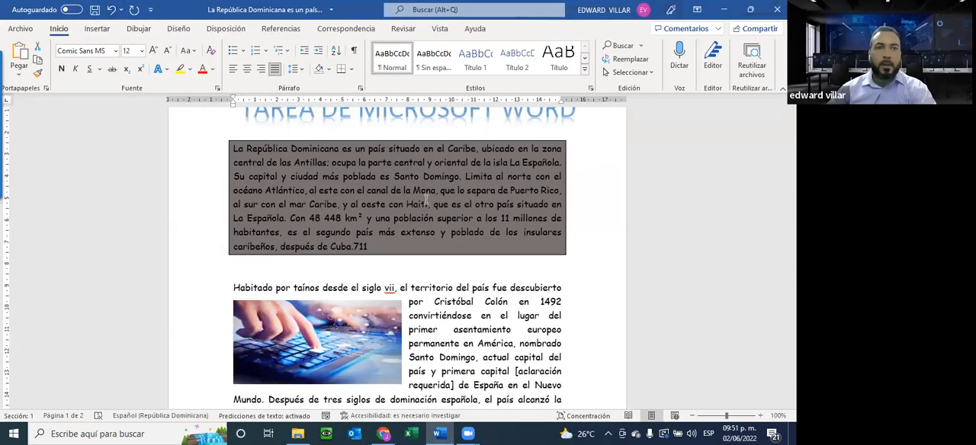
pyautogui.scroll(1, 427, 200)
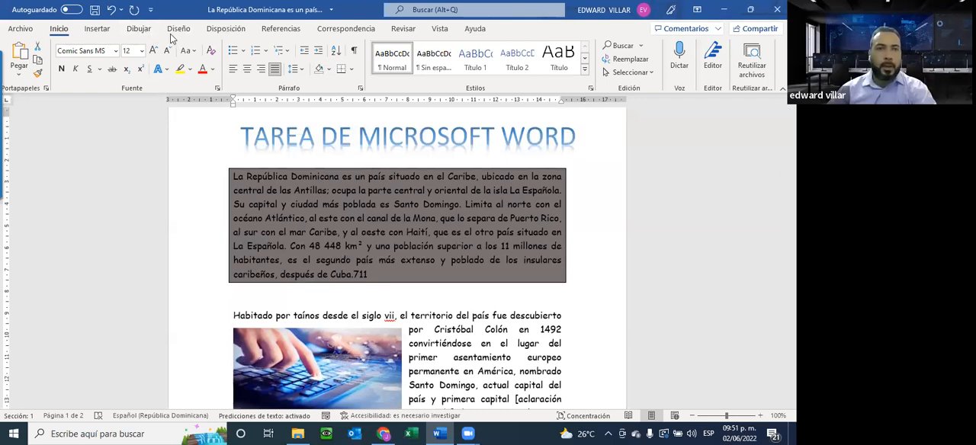
pyautogui.click(138, 28)
pyautogui.click(179, 28)
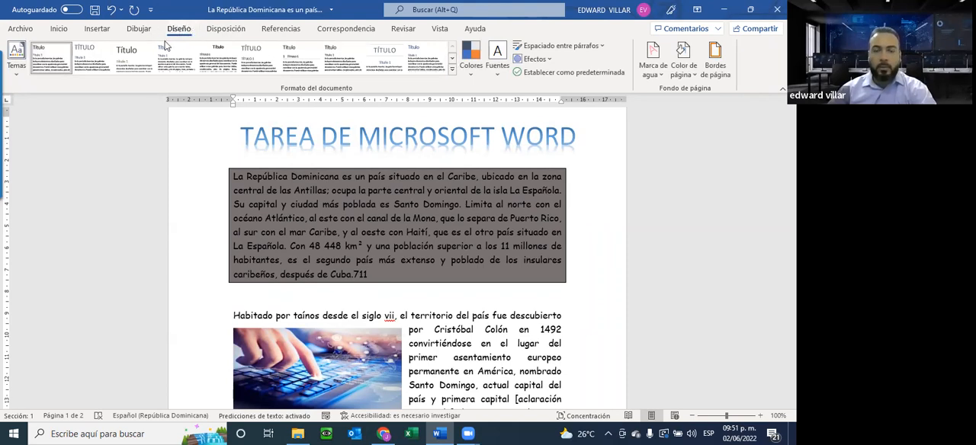
pyautogui.click(658, 74)
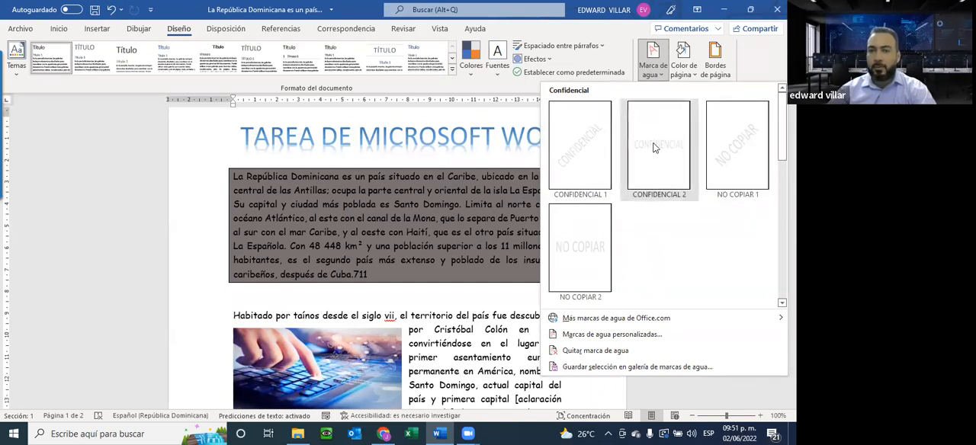
pyautogui.click(582, 133)
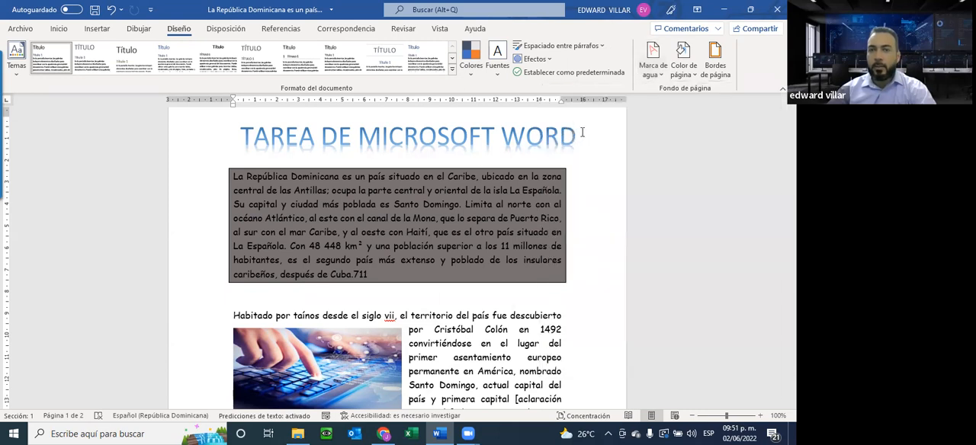
# Check the watermark behind the text and in the document's print preview.
pyautogui.scroll(-4, 304, 269)
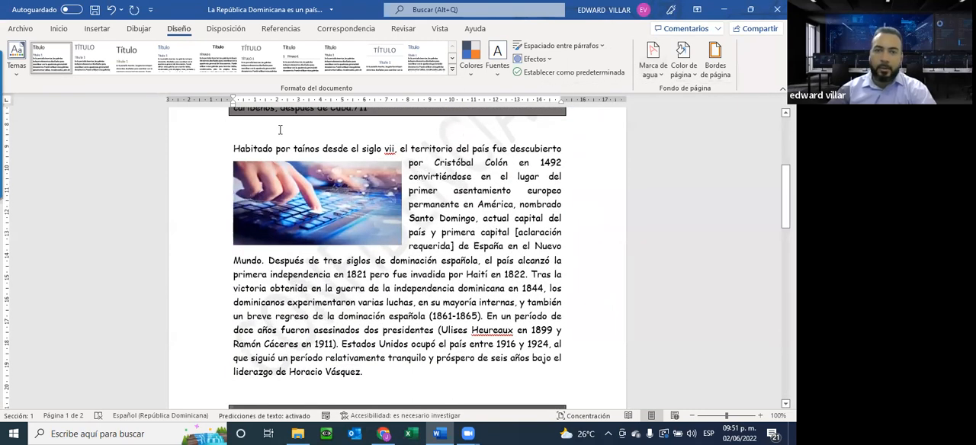
pyautogui.click(20, 28)
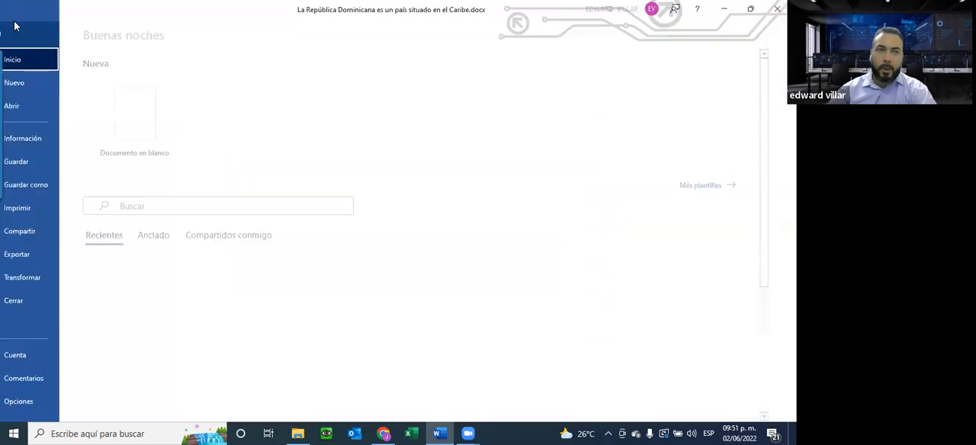
pyautogui.click(46, 218)
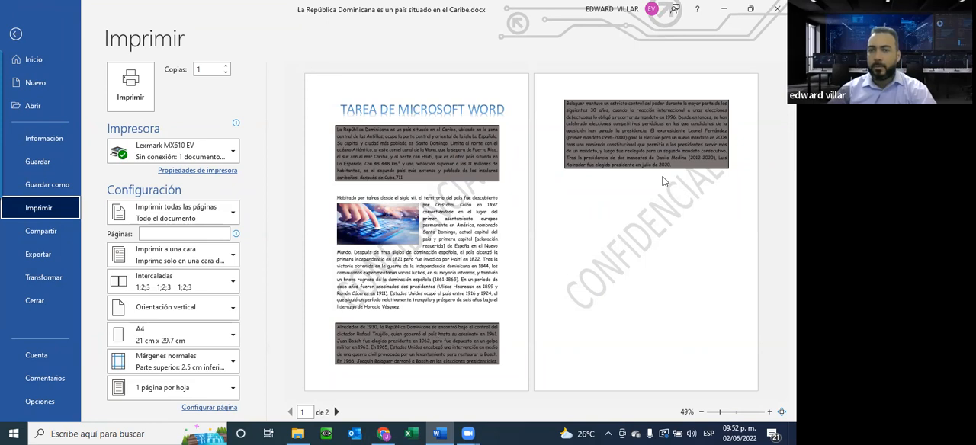
# Leave the print preview and review the shaded paragraphs, wrapped picture and watermark in the document.
pyautogui.click(21, 44)
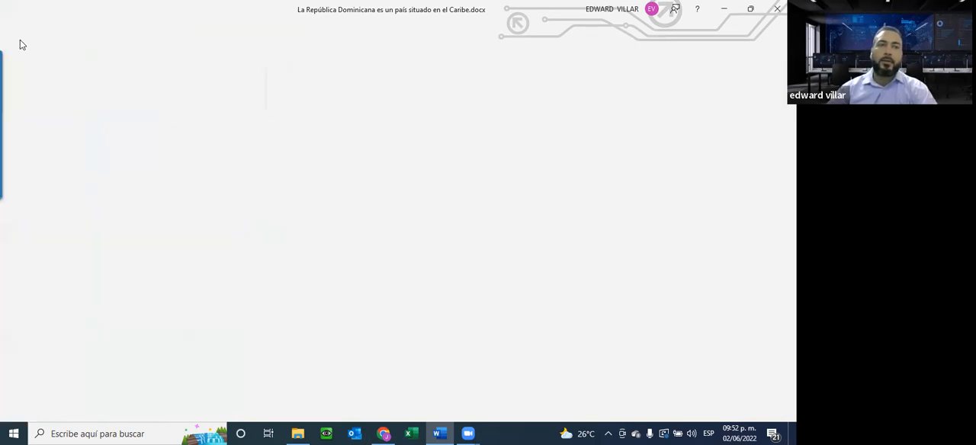
pyautogui.scroll(-5, 297, 237)
pyautogui.scroll(3, 297, 236)
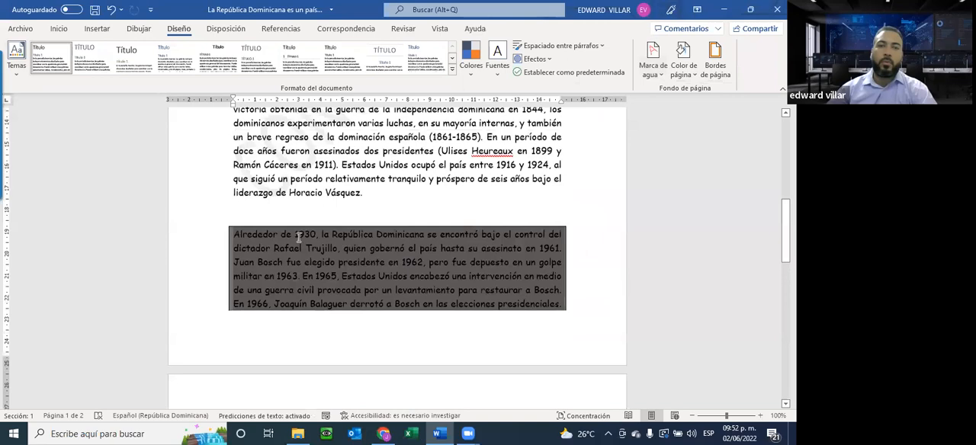
pyautogui.scroll(2, 298, 239)
pyautogui.scroll(2, 515, 142)
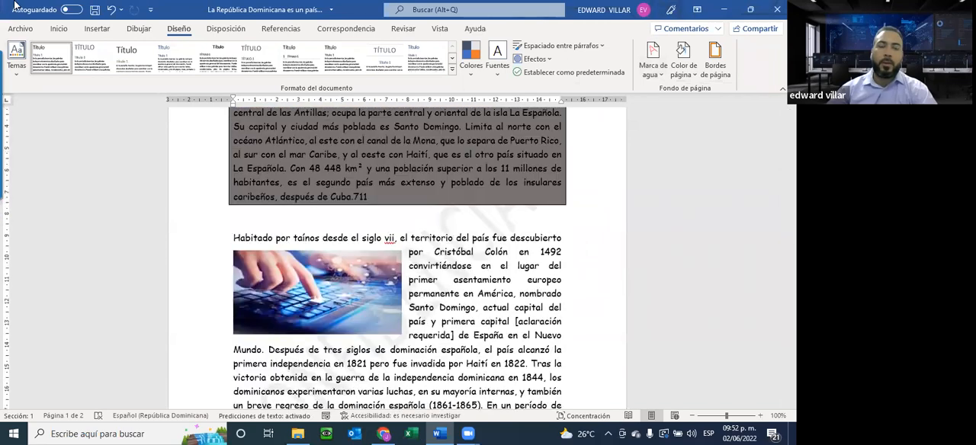
pyautogui.scroll(-3, 333, 196)
pyautogui.scroll(-1, 354, 221)
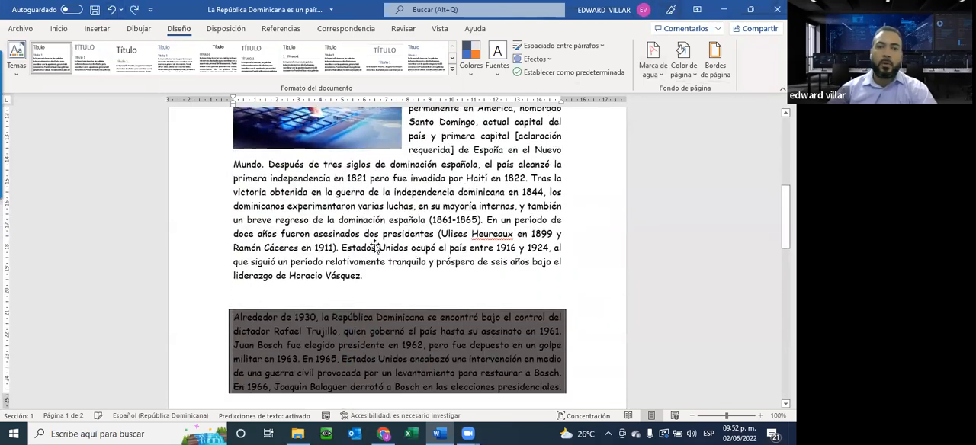
pyautogui.scroll(3, 379, 245)
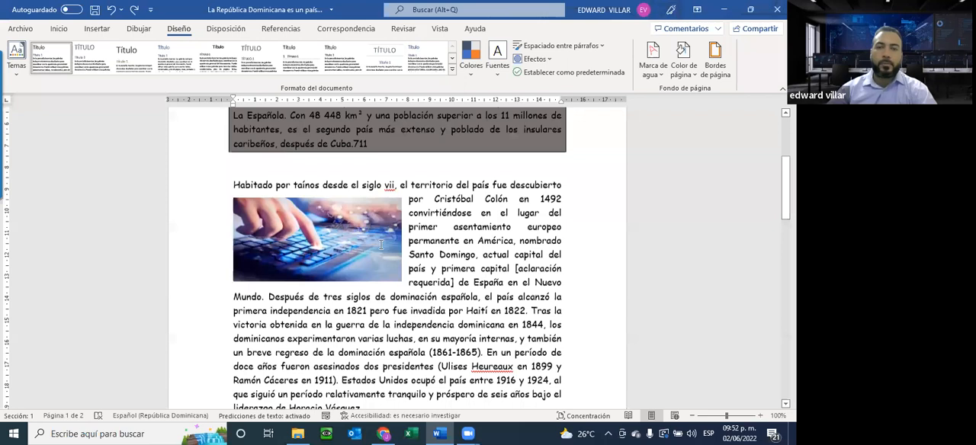
pyautogui.scroll(3, 381, 244)
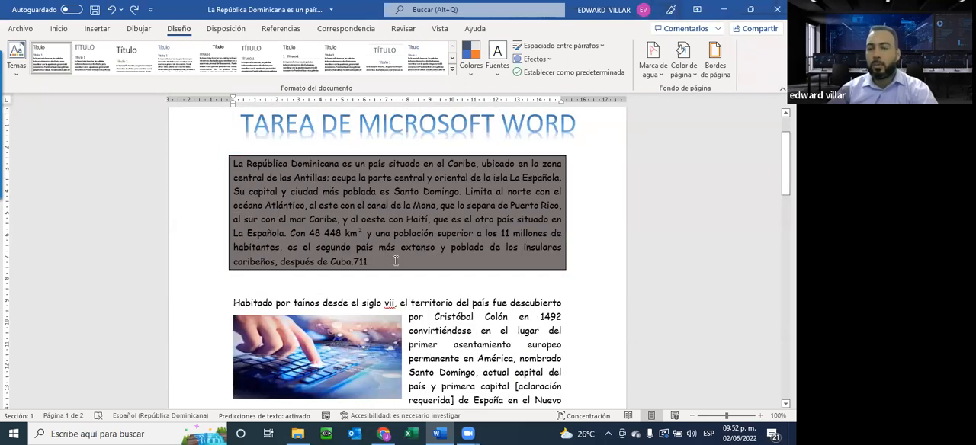
# Start a custom text watermark, keeping Español (República Dominicana) as its language.
pyautogui.click(655, 75)
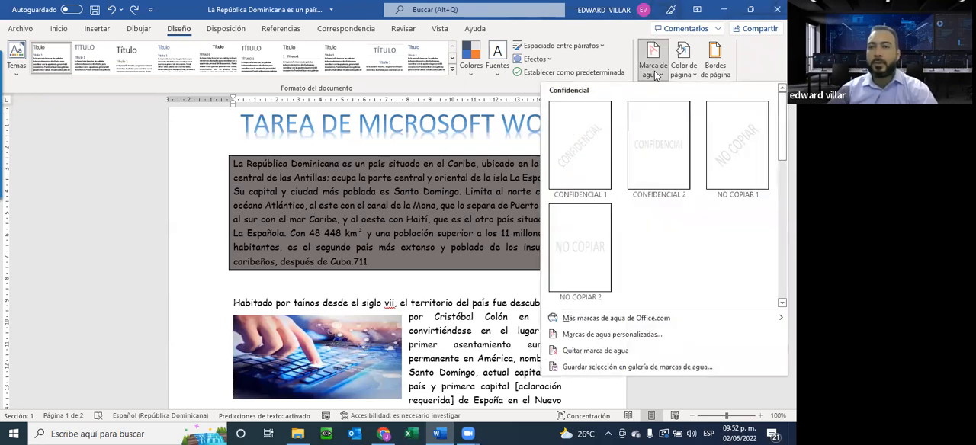
pyautogui.click(626, 337)
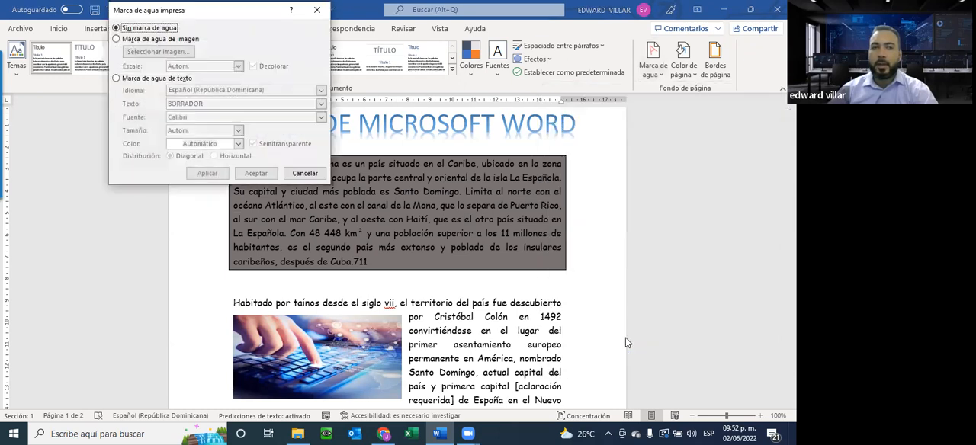
pyautogui.click(138, 80)
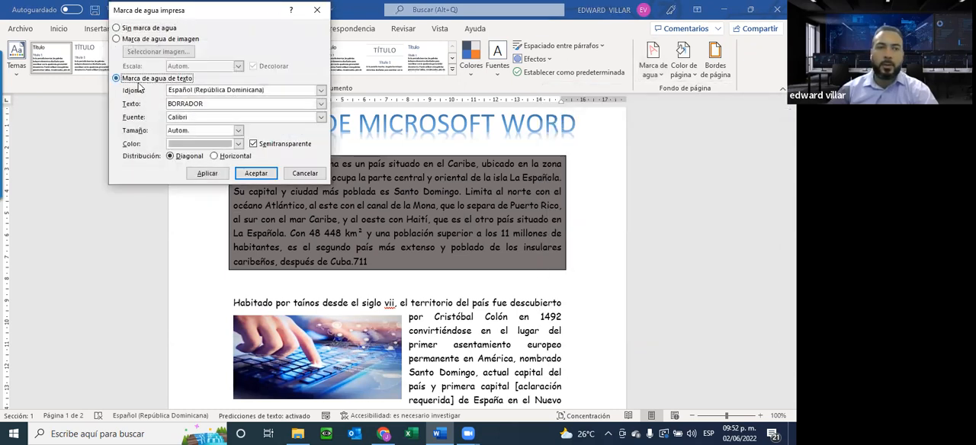
pyautogui.click(219, 92)
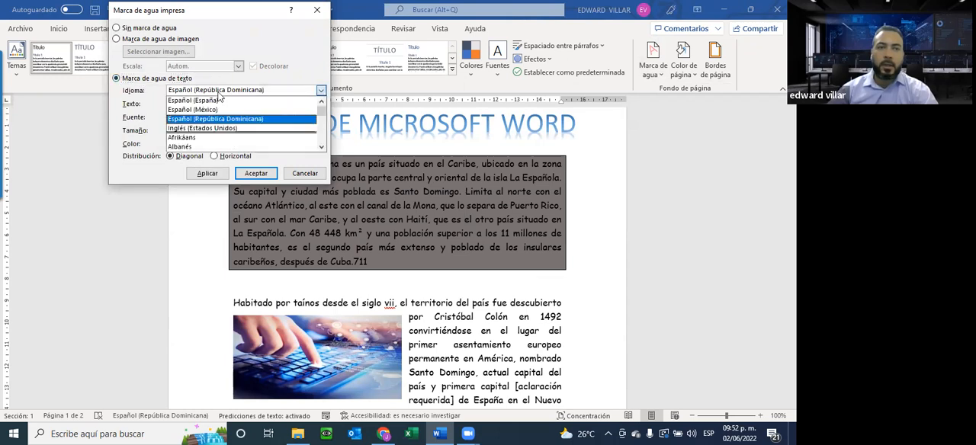
pyautogui.click(218, 94)
# Replace the watermark text BORRADOR with INFOTEP.
pyautogui.click(188, 106)
pyautogui.moveTo(204, 105); pyautogui.dragTo(137, 99)
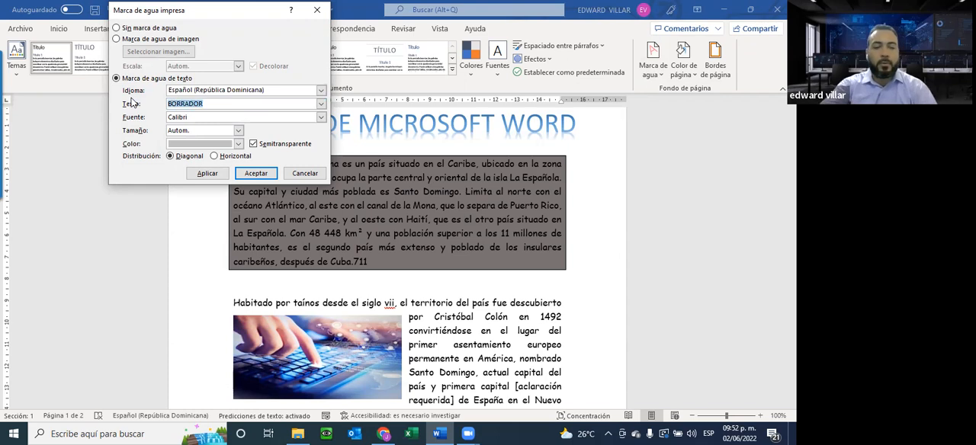
pyautogui.write('INFOTEP')
pyautogui.press('BackSpace')
pyautogui.write('EOP')
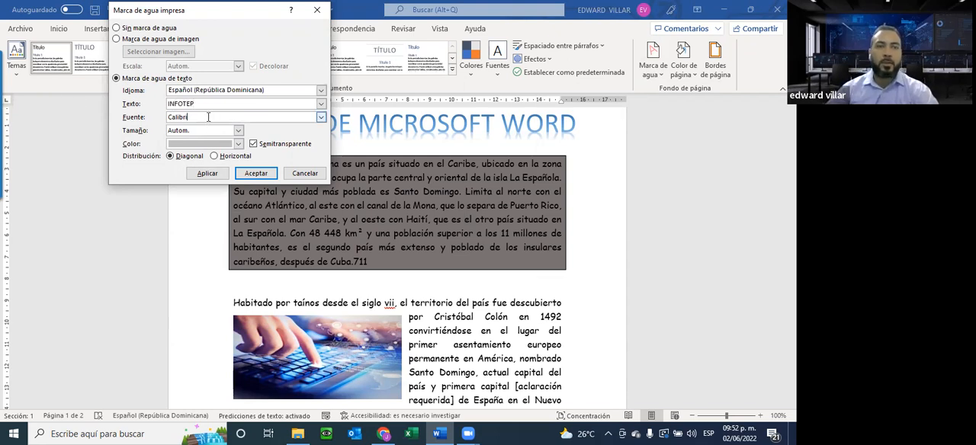
# Keep the watermark's size automatic, give it a dark grey theme colour, and apply it diagonally to the document.
pyautogui.click(238, 130)
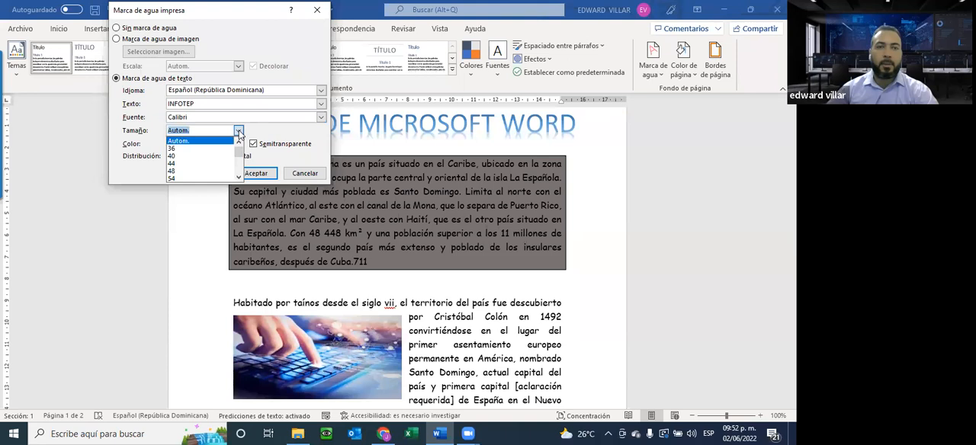
pyautogui.click(238, 131)
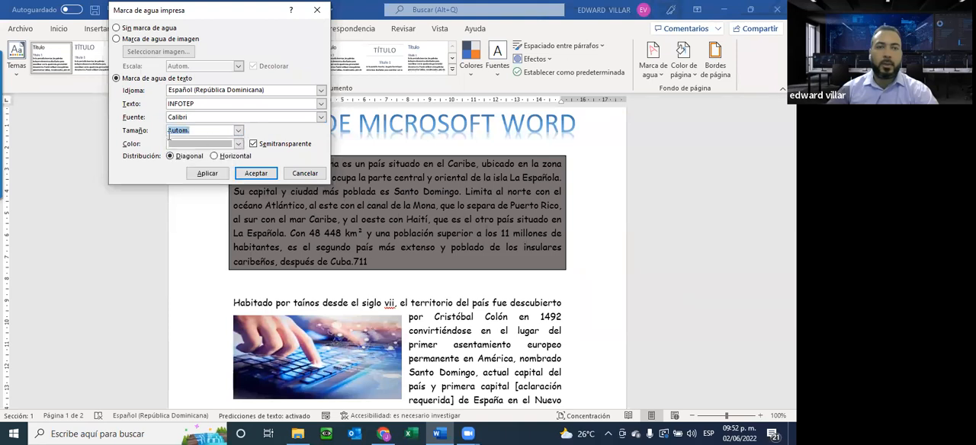
pyautogui.click(238, 144)
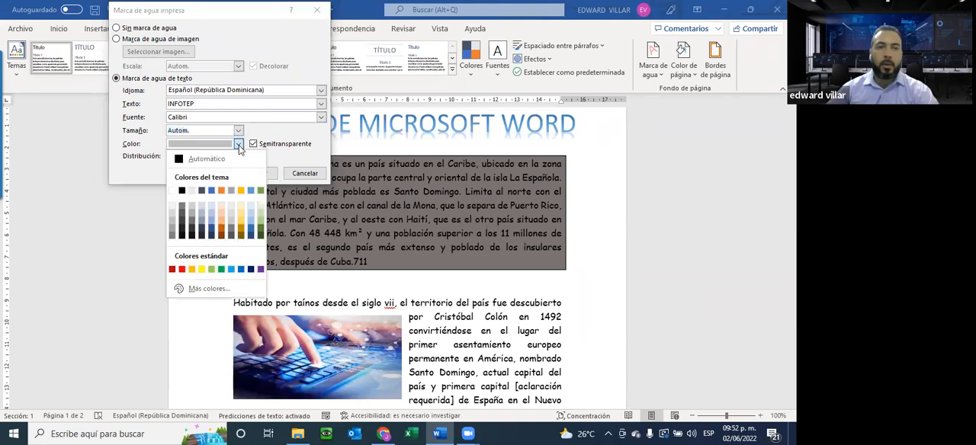
pyautogui.click(193, 228)
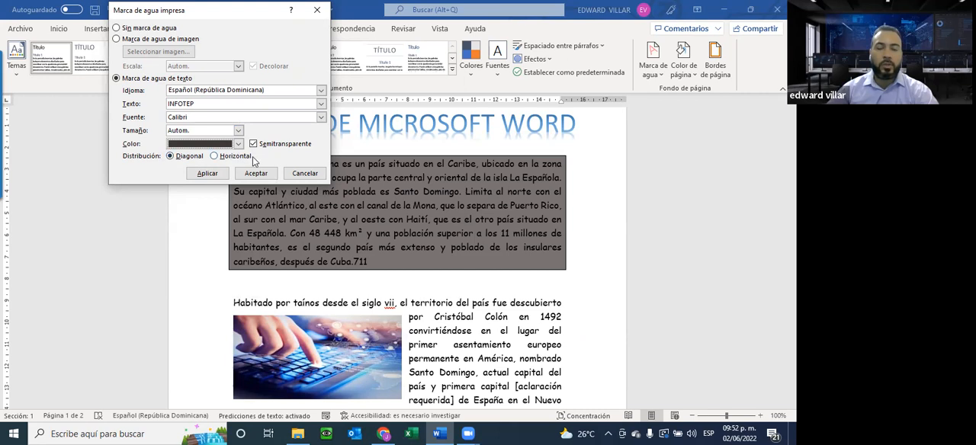
pyautogui.click(209, 176)
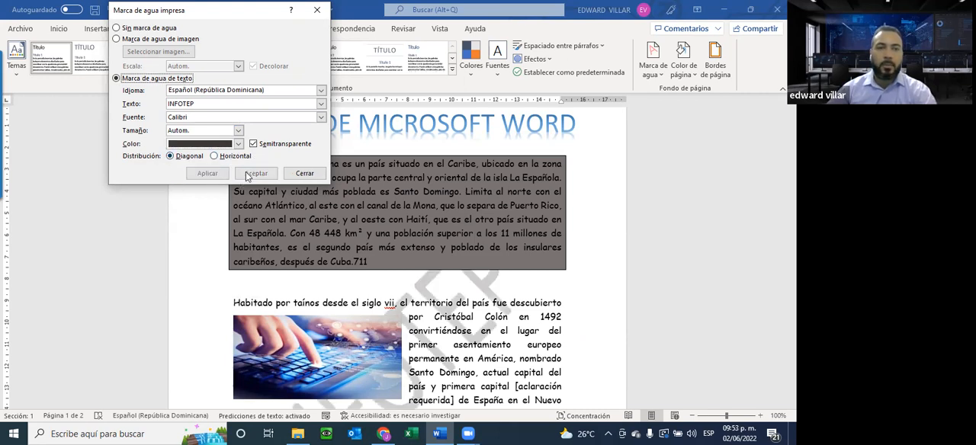
pyautogui.click(296, 174)
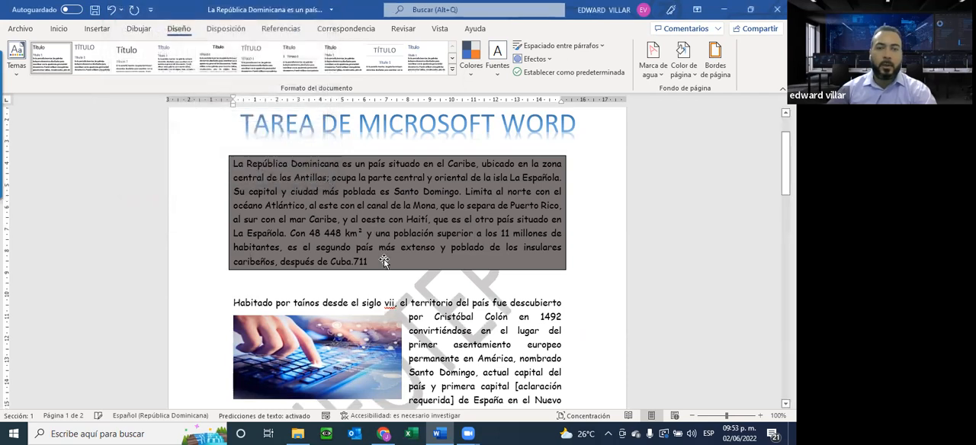
# Check the INFOTEP watermark on both pages and in the document's print preview.
pyautogui.scroll(-5, 385, 263)
pyautogui.scroll(-15, 389, 271)
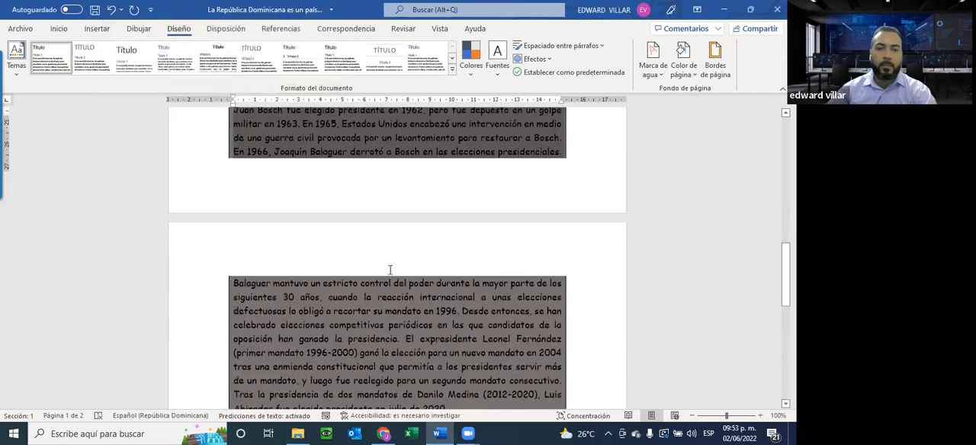
pyautogui.scroll(10, 388, 270)
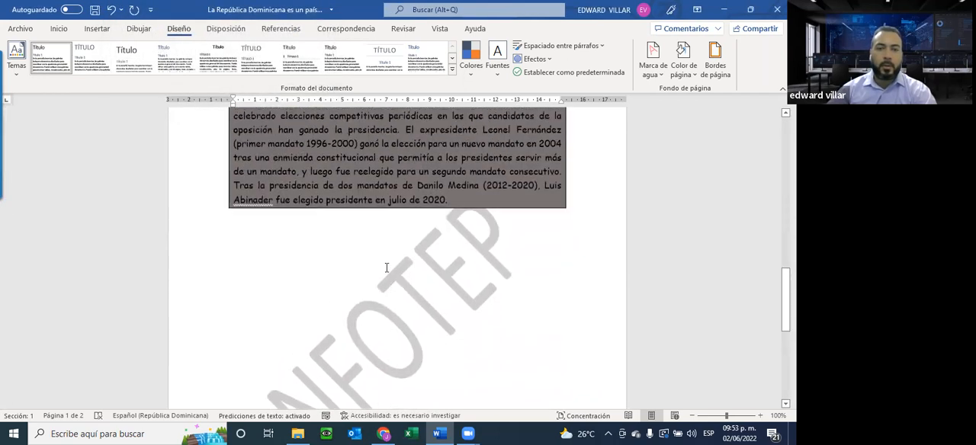
pyautogui.click(11, 33)
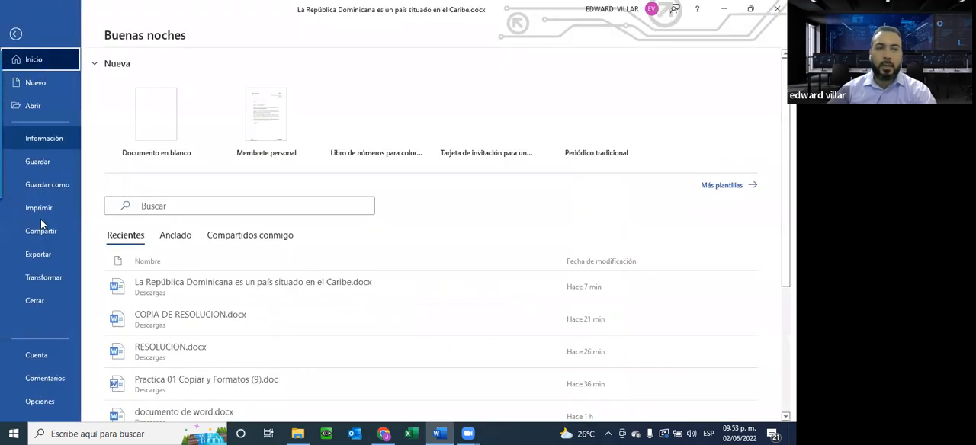
pyautogui.click(40, 213)
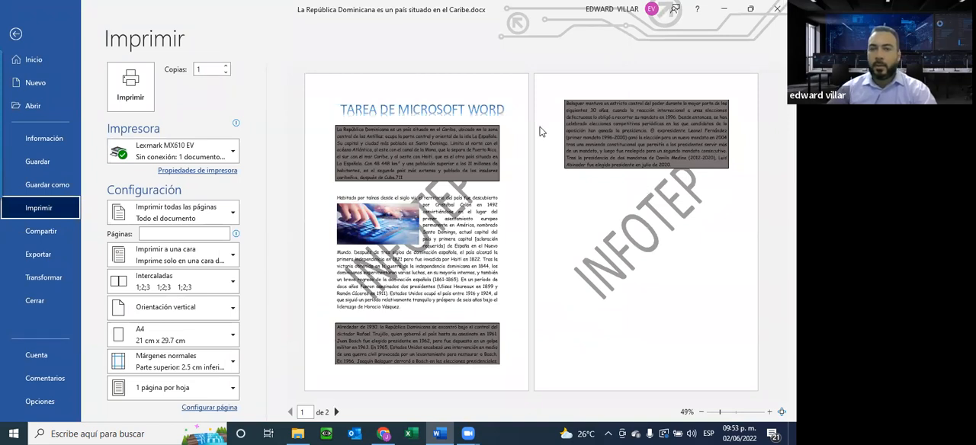
pyautogui.click(16, 34)
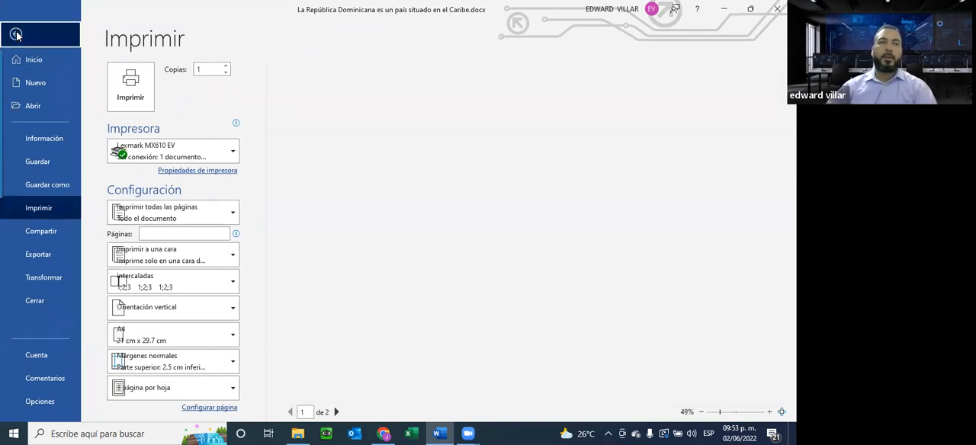
# Select the TAREA DE MICROSOFT WORD title and look at the available WordArt styles without changing it.
pyautogui.scroll(2, 435, 272)
pyautogui.scroll(4, 435, 272)
pyautogui.scroll(8, 408, 243)
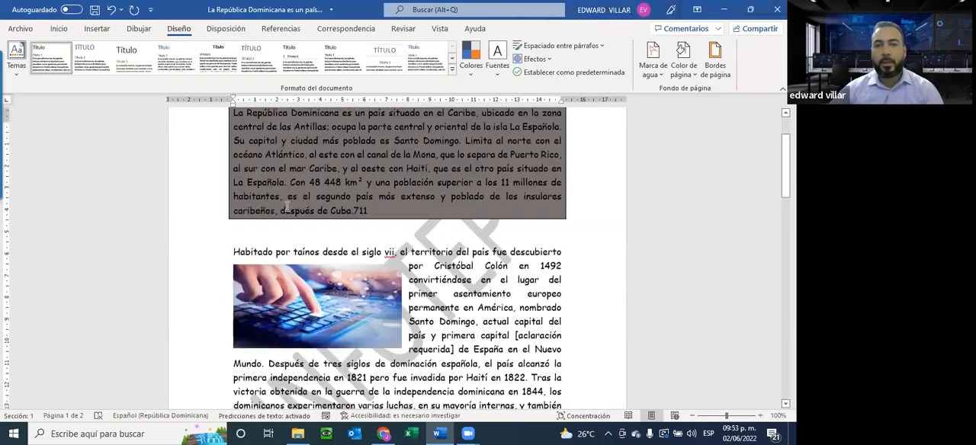
pyautogui.click(333, 194)
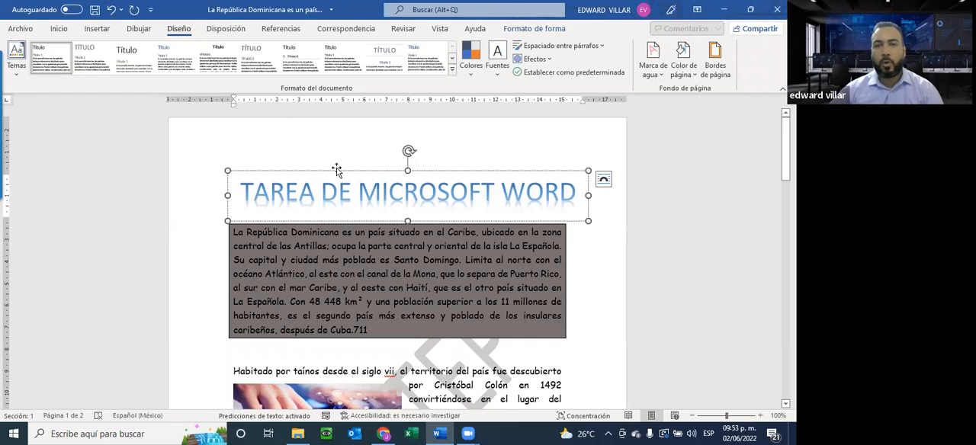
pyautogui.click(97, 28)
pyautogui.click(669, 58)
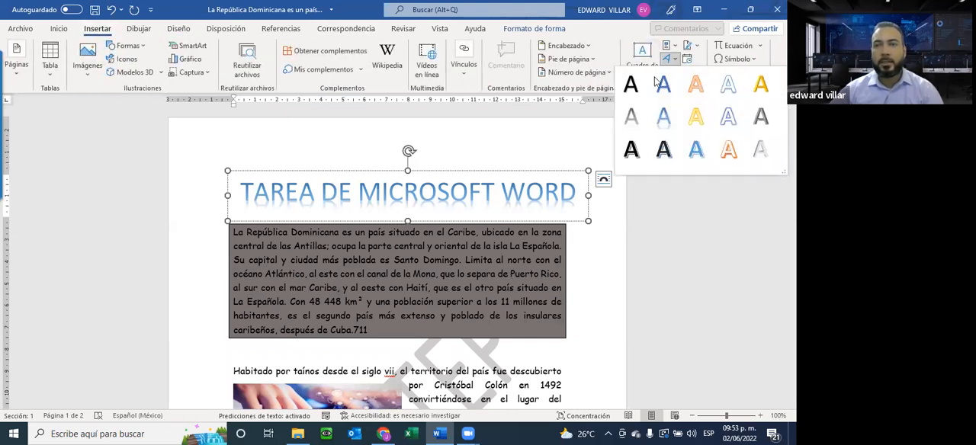
pyautogui.click(447, 309)
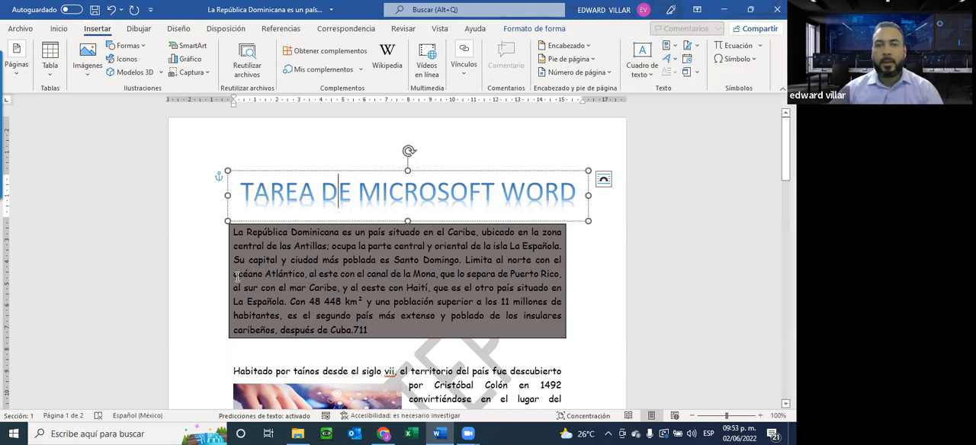
# Review the bordered and shaded first paragraph, the wrapped keyboard picture and the watermark down to the last page.
pyautogui.click(302, 229)
pyautogui.moveTo(301, 229); pyautogui.dragTo(370, 329)
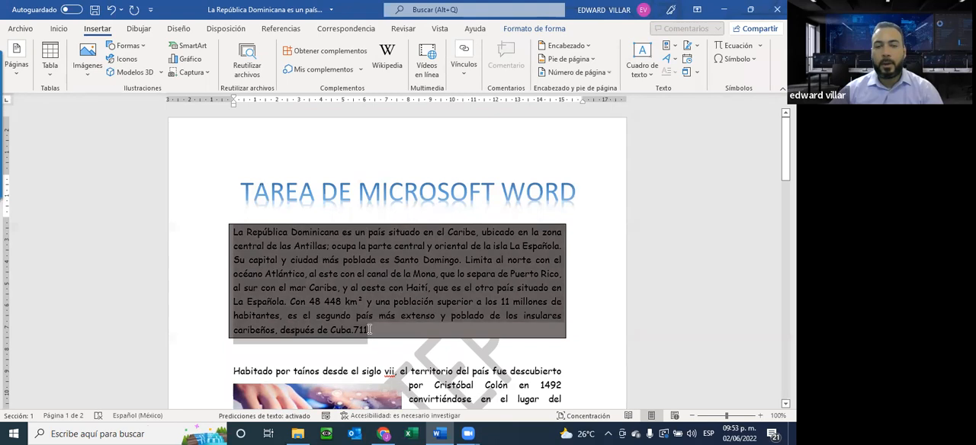
pyautogui.scroll(-5, 365, 288)
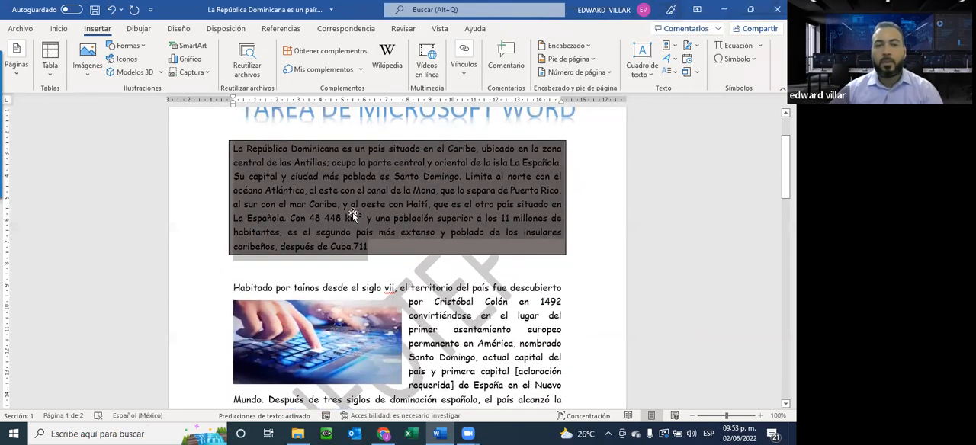
pyautogui.click(340, 224)
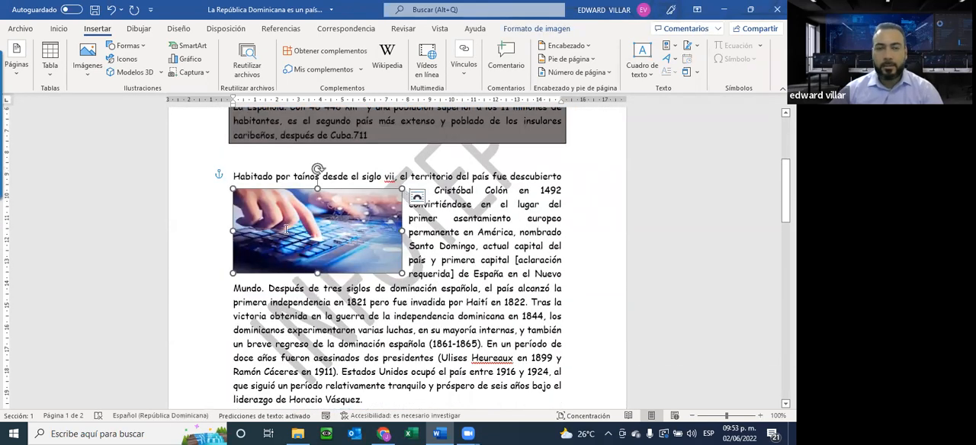
pyautogui.scroll(-2, 285, 232)
pyautogui.scroll(-3, 286, 232)
pyautogui.scroll(5, 379, 279)
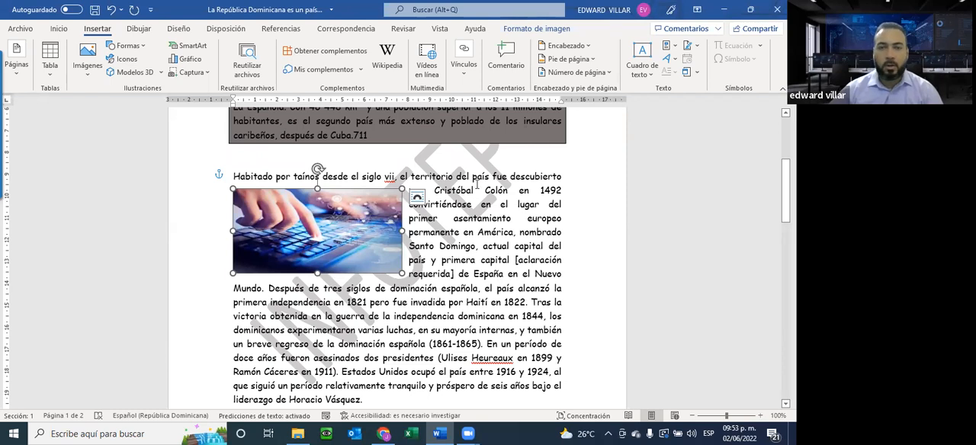
pyautogui.scroll(-10, 446, 199)
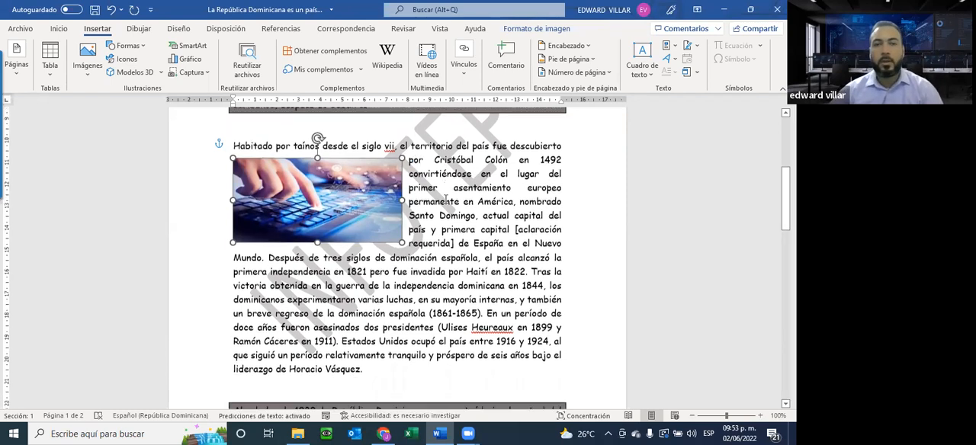
pyautogui.scroll(-5, 446, 199)
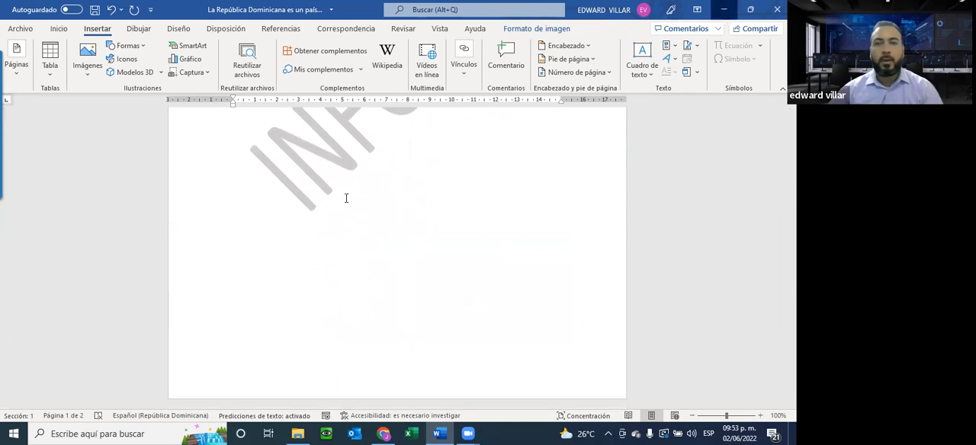
# Switch to the browser and display the Practica 03 Tablas PDF.
pyautogui.hotkey('alt', 'Tab')
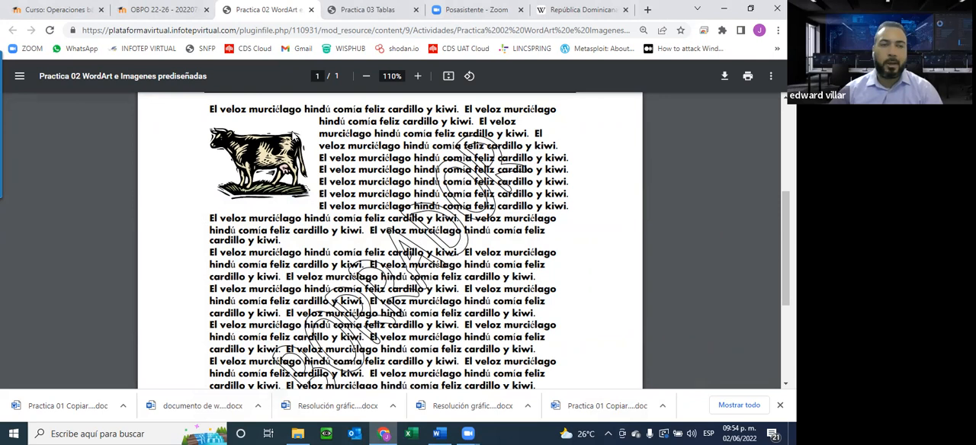
pyautogui.click(366, 9)
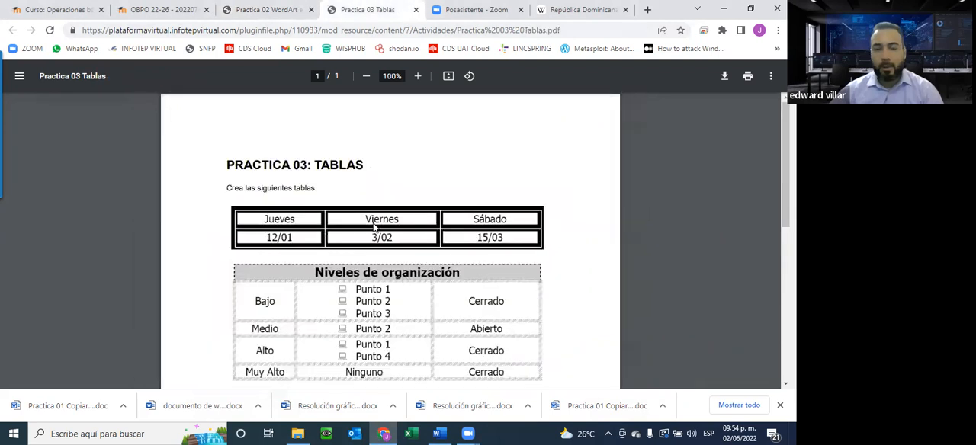
# Examine the layouts and border styles of the tables in the Practica 03 Tablas PDF.
pyautogui.scroll(-2, 373, 346)
pyautogui.scroll(-1, 396, 335)
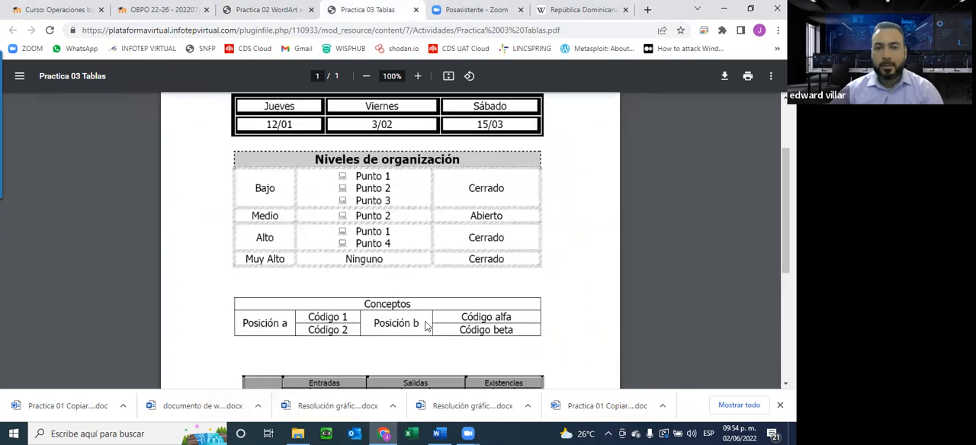
pyautogui.scroll(3, 424, 326)
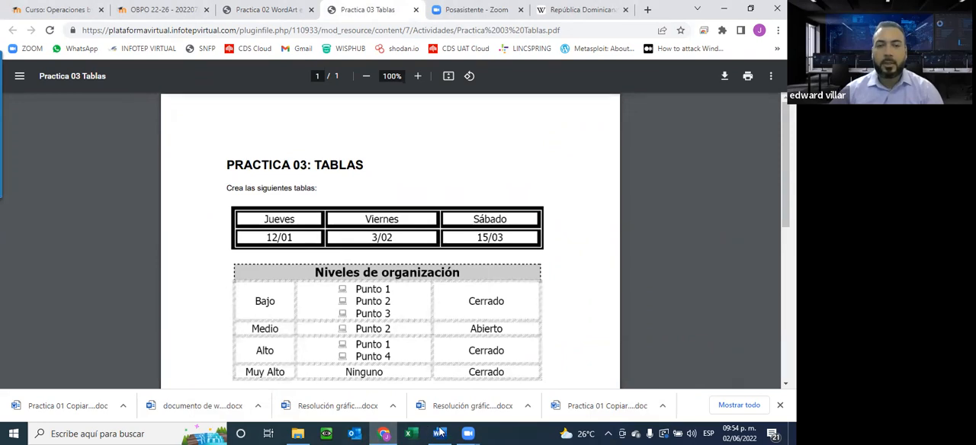
pyautogui.scroll(-2, 389, 229)
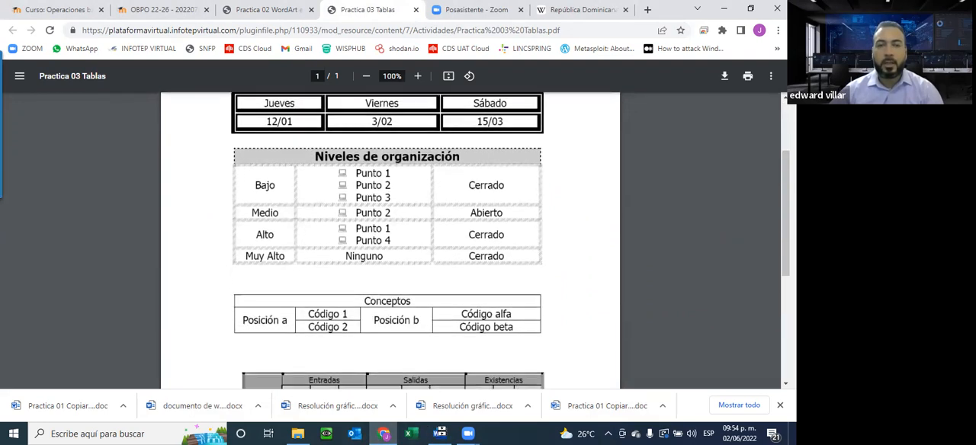
pyautogui.scroll(-1, 147, 146)
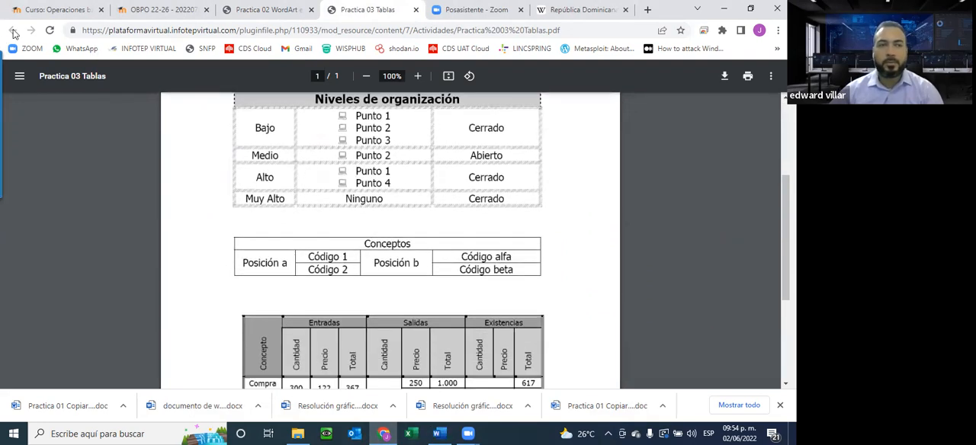
pyautogui.scroll(1, 49, 93)
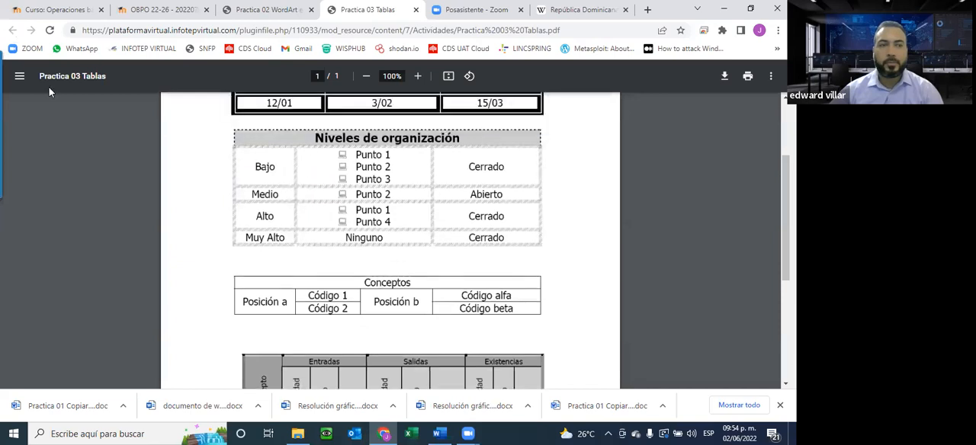
pyautogui.scroll(2, 151, 112)
pyautogui.scroll(2, 152, 112)
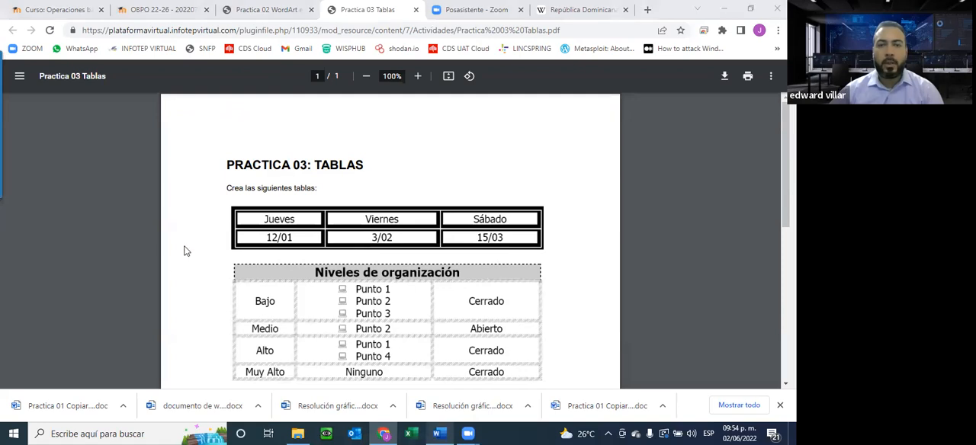
# Switch to Word, create a new blank document, and return to the practice PDF in the browser.
pyautogui.hotkey('alt', 'Tab')
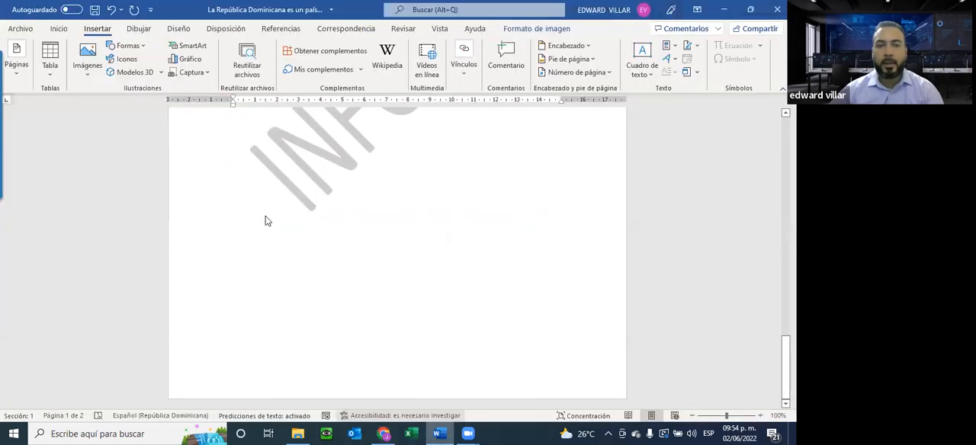
pyautogui.hotkey('alt', 'a')
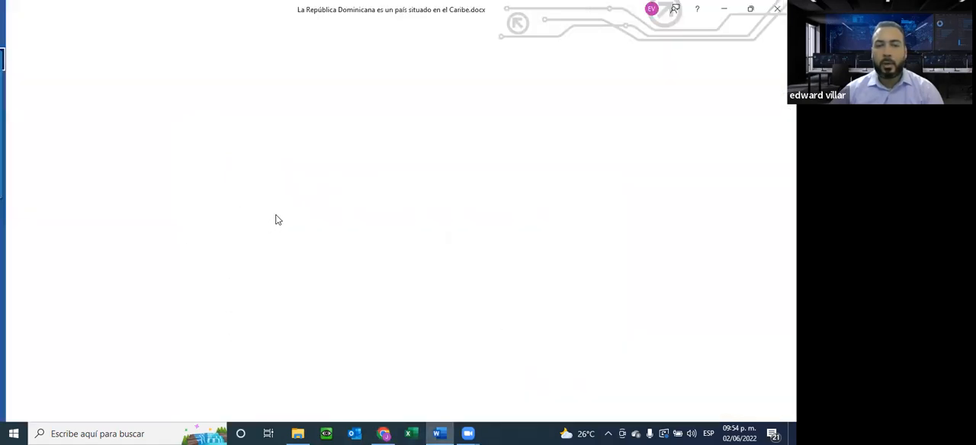
pyautogui.press('Return')
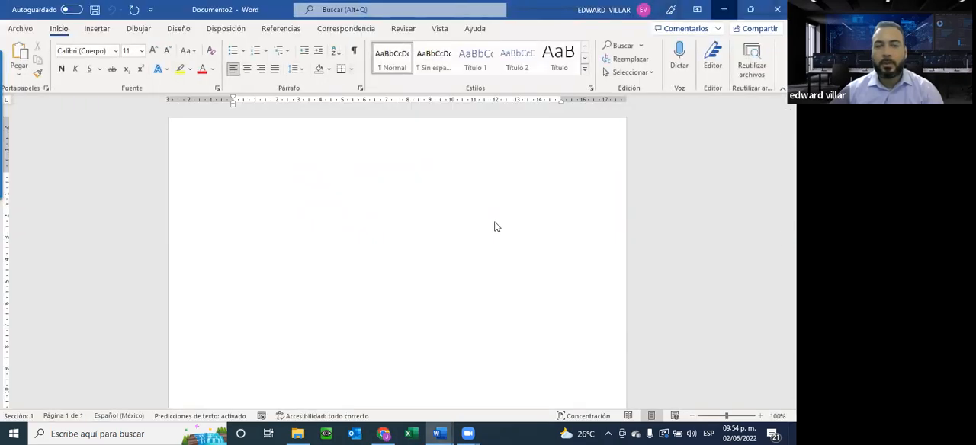
pyautogui.hotkey('alt', 'Tab')
pyautogui.hotkey('alt', 'Tab')
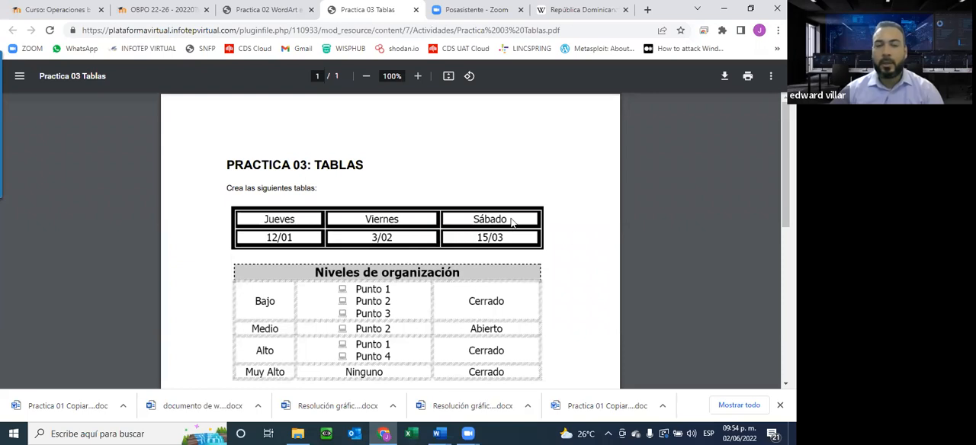
# Switch to the blank Word document and insert a table with three columns and two rows.
pyautogui.click(440, 428)
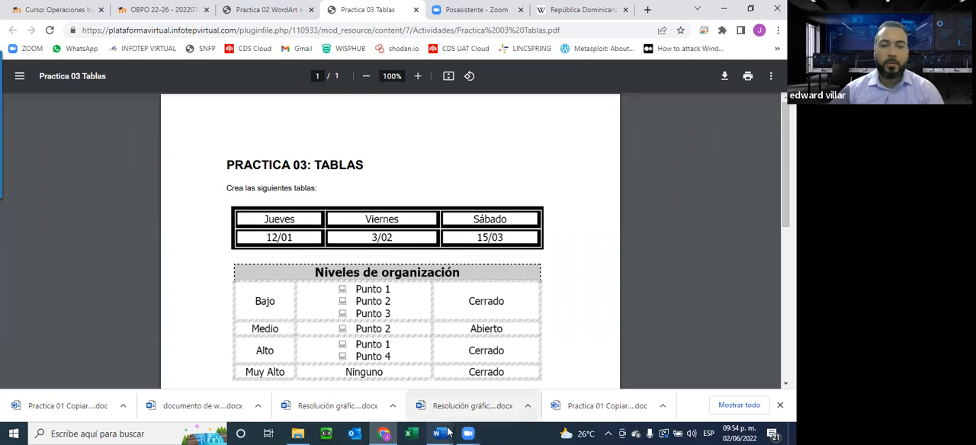
pyautogui.click(88, 32)
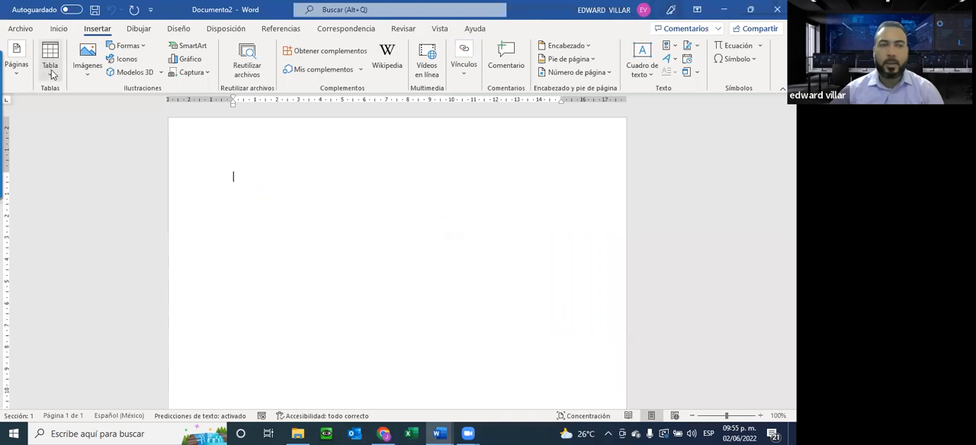
pyautogui.click(51, 72)
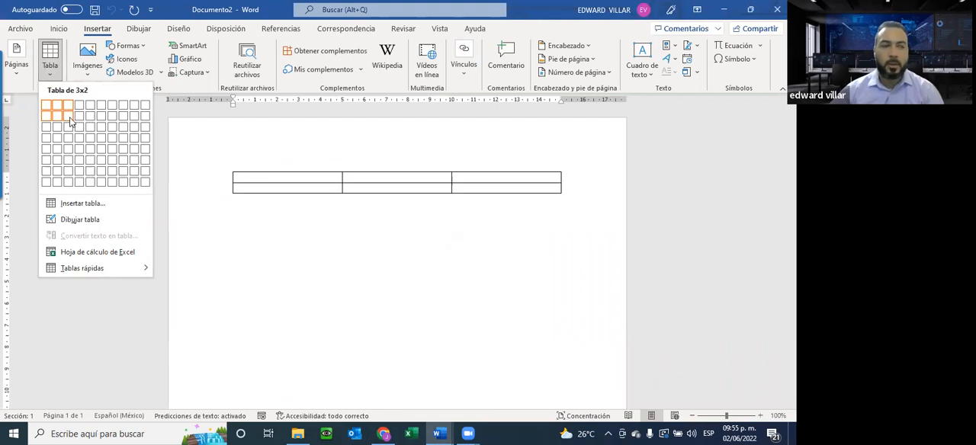
pyautogui.click(69, 119)
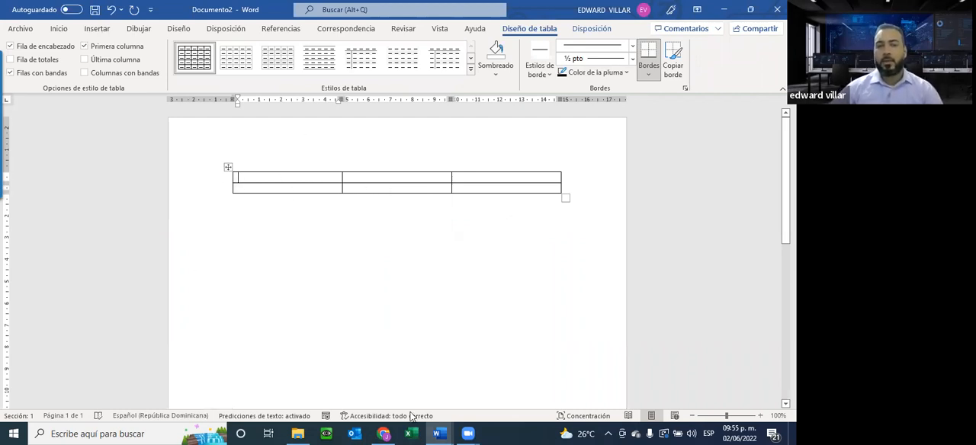
# Check the first table in the Practica 03 PDF in the browser and return to the new Word document.
pyautogui.click(445, 432)
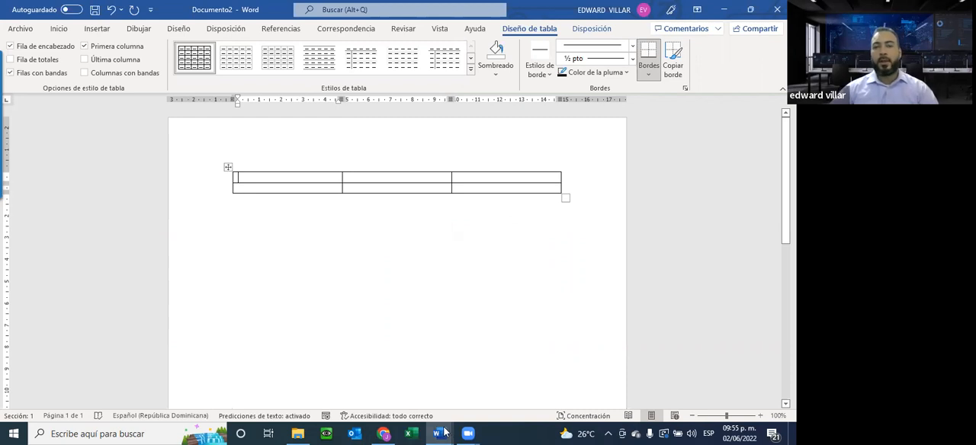
pyautogui.click(382, 432)
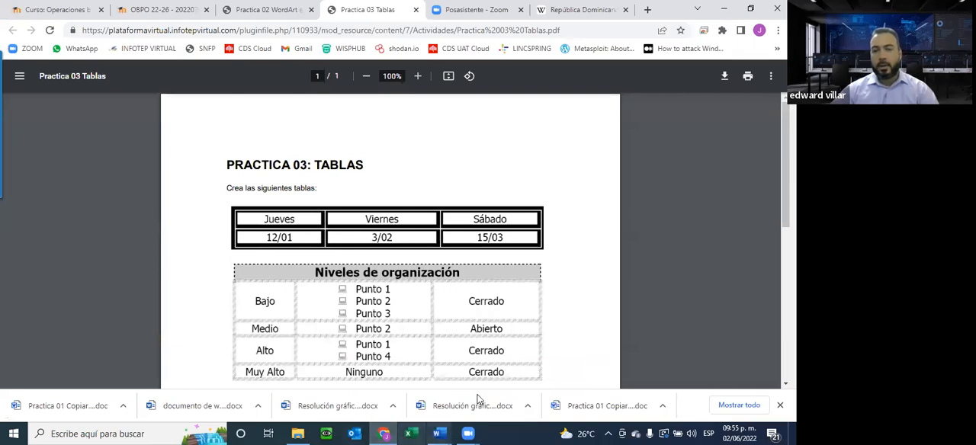
pyautogui.click(438, 433)
pyautogui.click(501, 385)
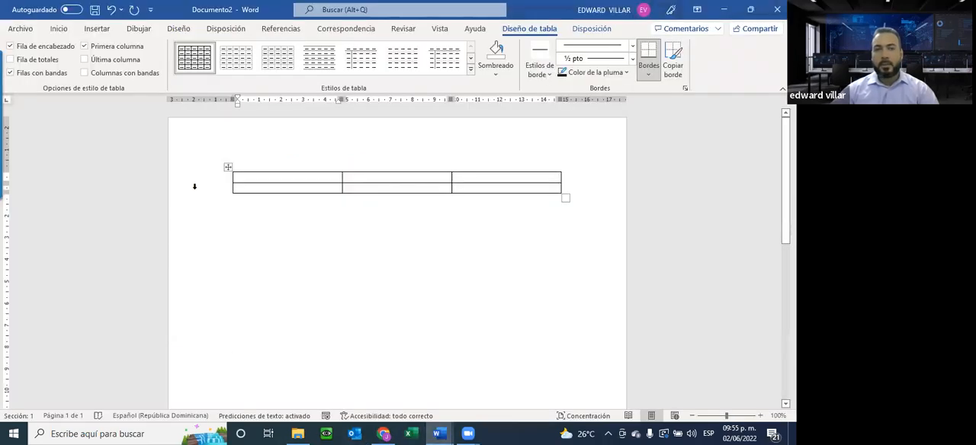
# Apply the 3 pt thick-and-thin line style to all borders of the table through its table properties.
pyautogui.rightClick(227, 168)
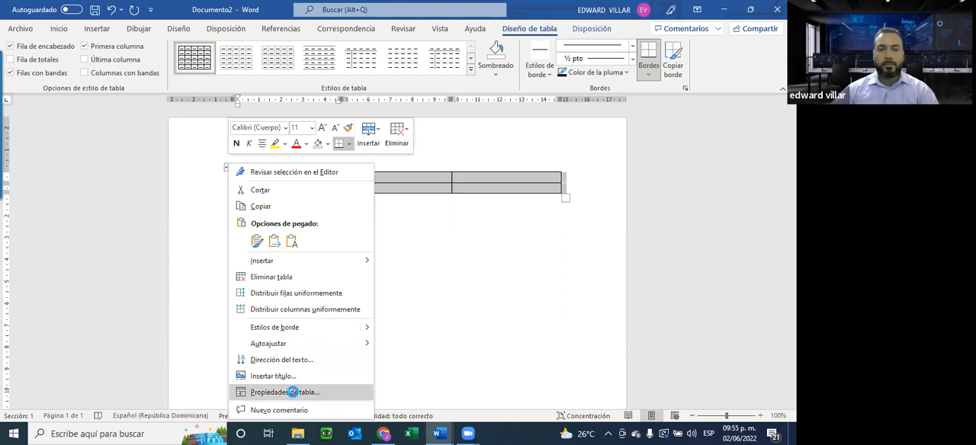
pyautogui.click(295, 393)
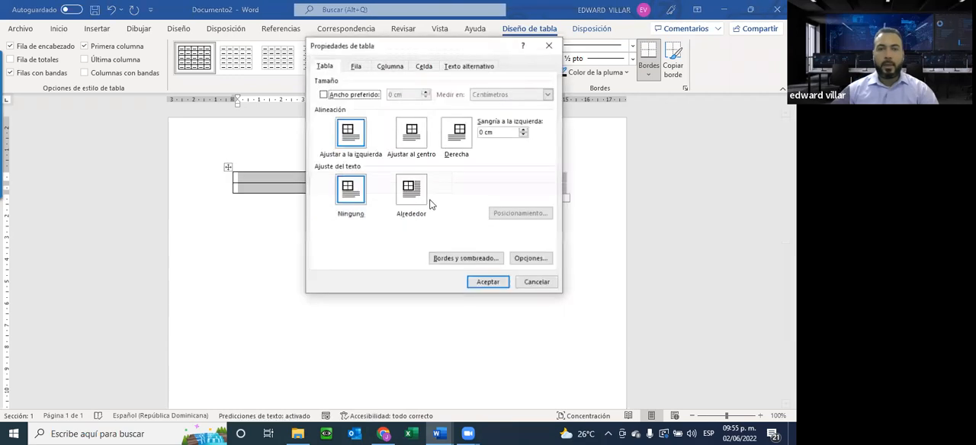
pyautogui.click(460, 260)
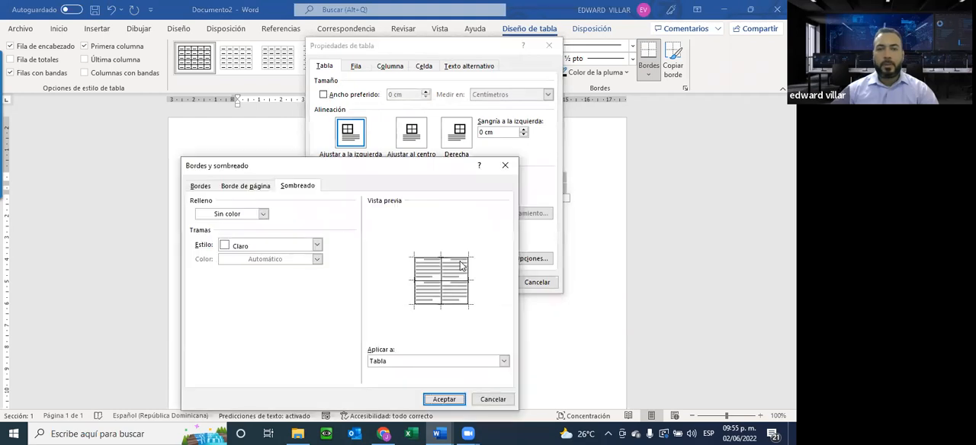
pyautogui.click(202, 189)
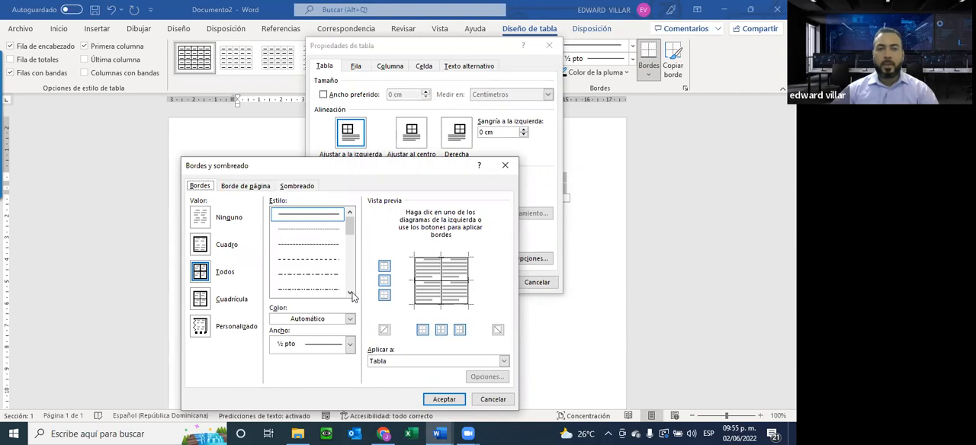
pyautogui.scroll(-3, 352, 296)
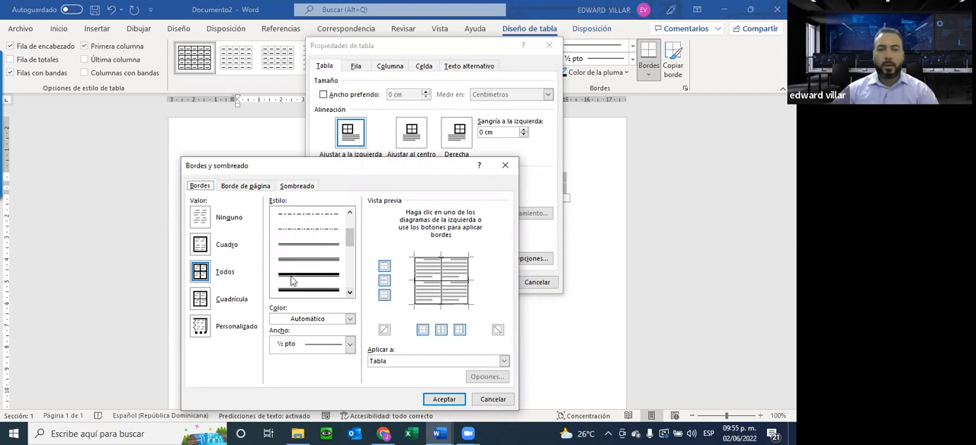
pyautogui.click(293, 281)
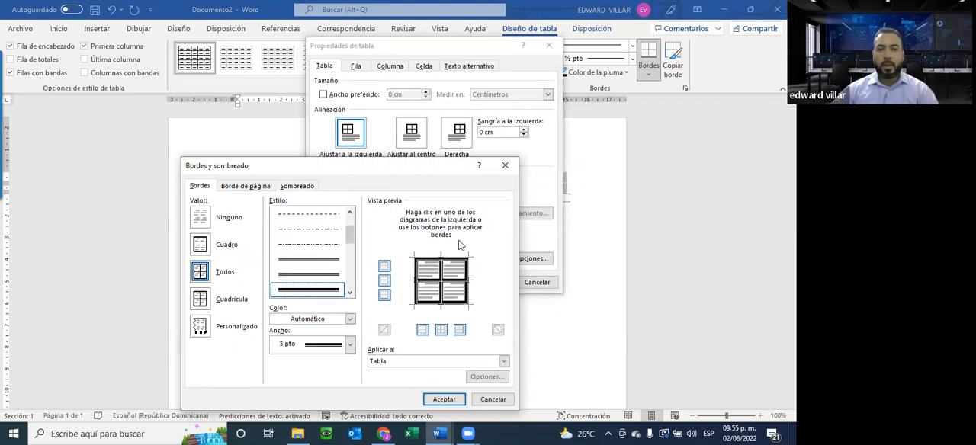
pyautogui.click(442, 401)
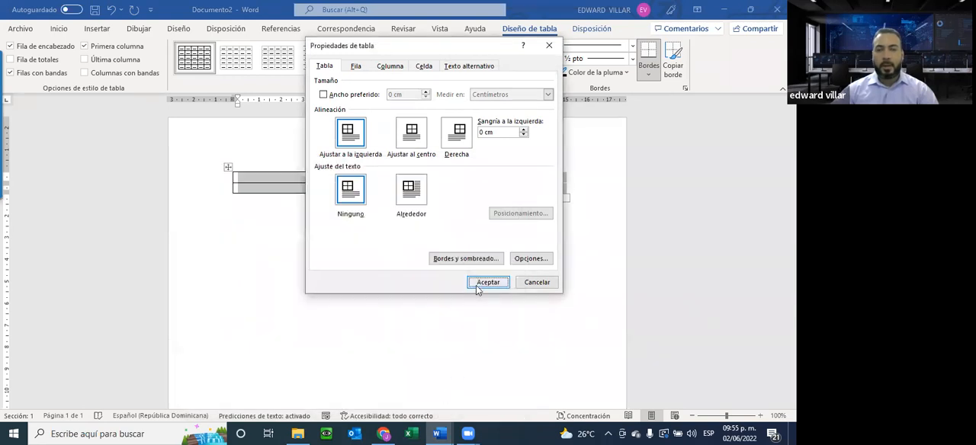
pyautogui.click(478, 282)
pyautogui.click(259, 209)
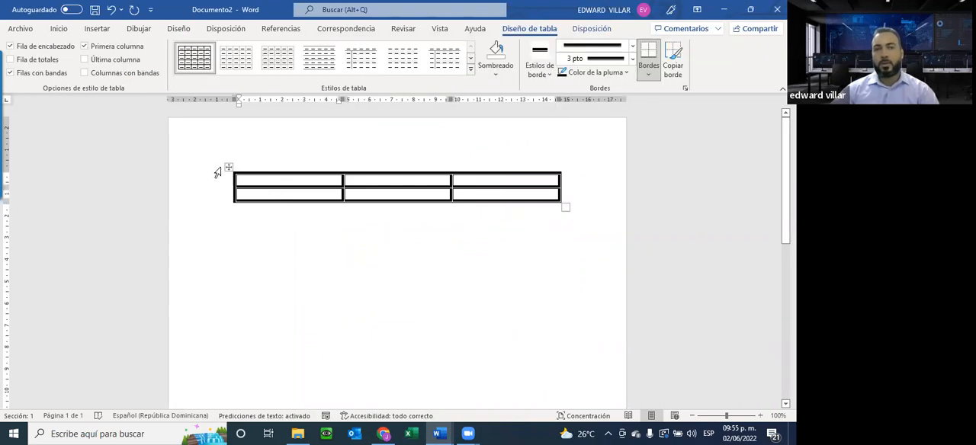
# Check the day names in the PDF and fill the table's first row with JUEVES, VIERNES and SABADO.
pyautogui.click(59, 29)
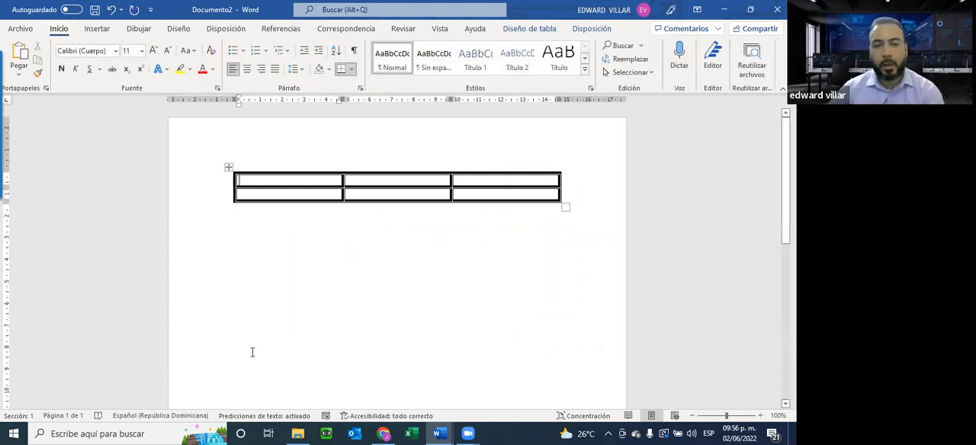
pyautogui.hotkey('alt', 'Tab')
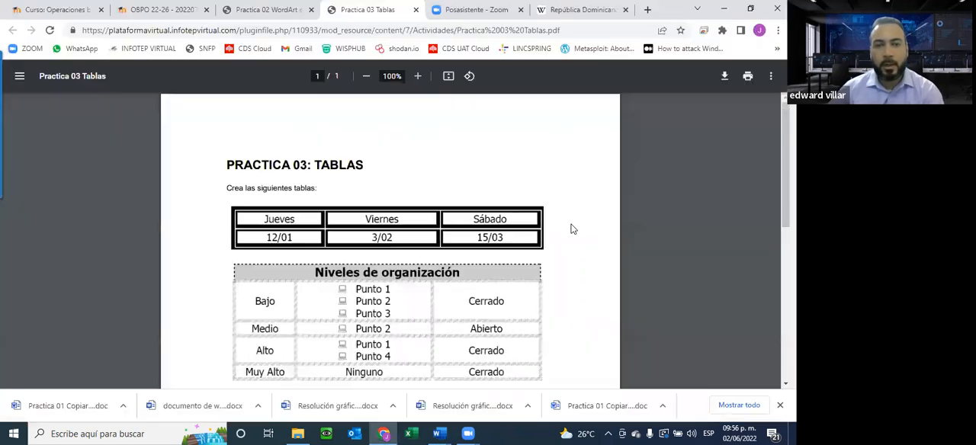
pyautogui.hotkey('alt', 'Tab')
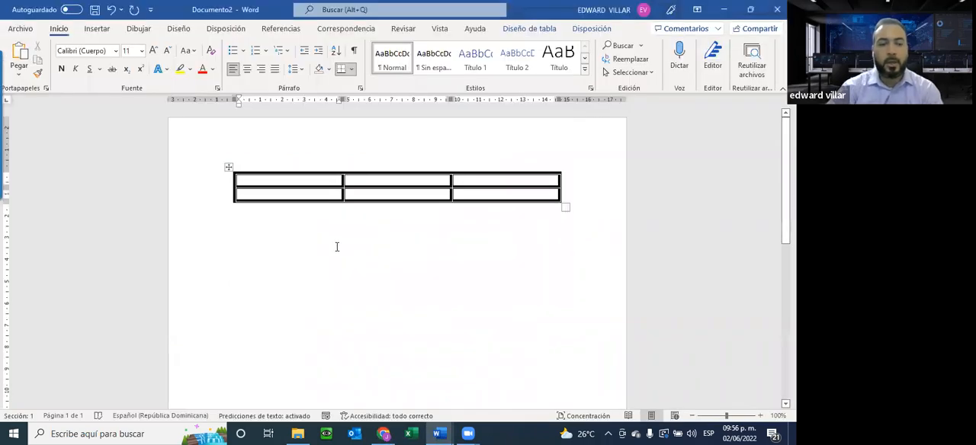
pyautogui.write('JUEVES')
pyautogui.press('Tab')
pyautogui.write('VIERNE')
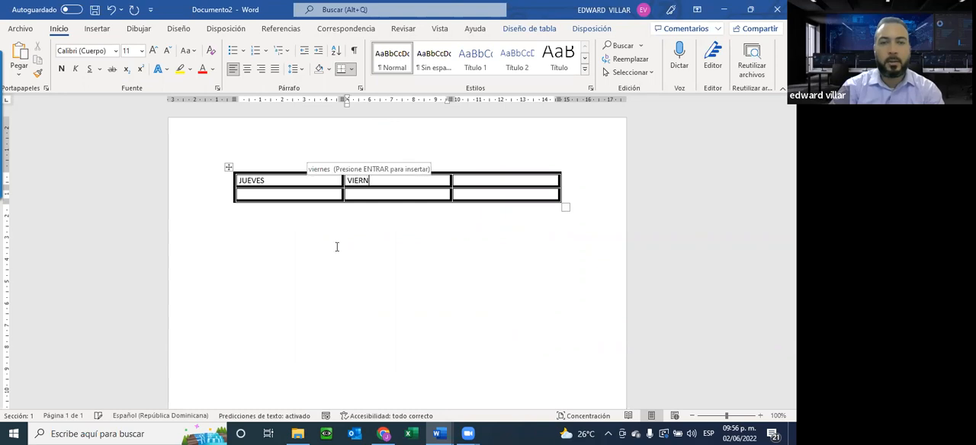
pyautogui.press('Tab')
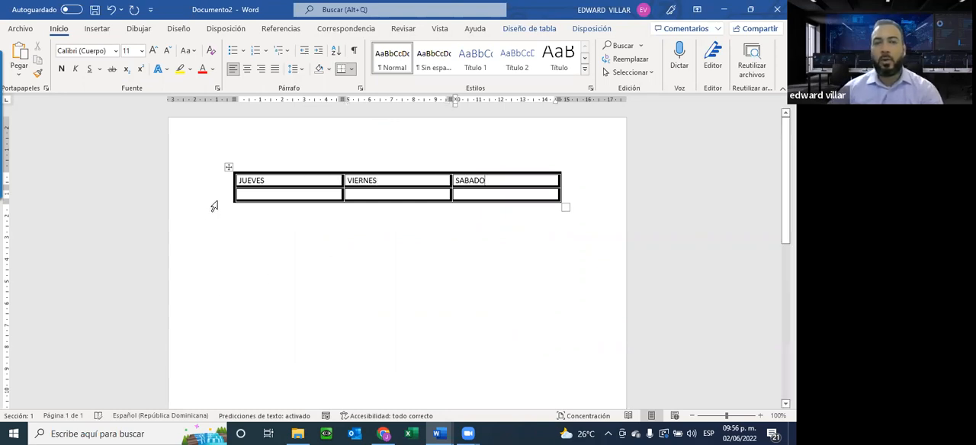
# Center JUEVES and right-align SABADO in their cells in the table's first row.
pyautogui.moveTo(267, 181); pyautogui.dragTo(237, 178)
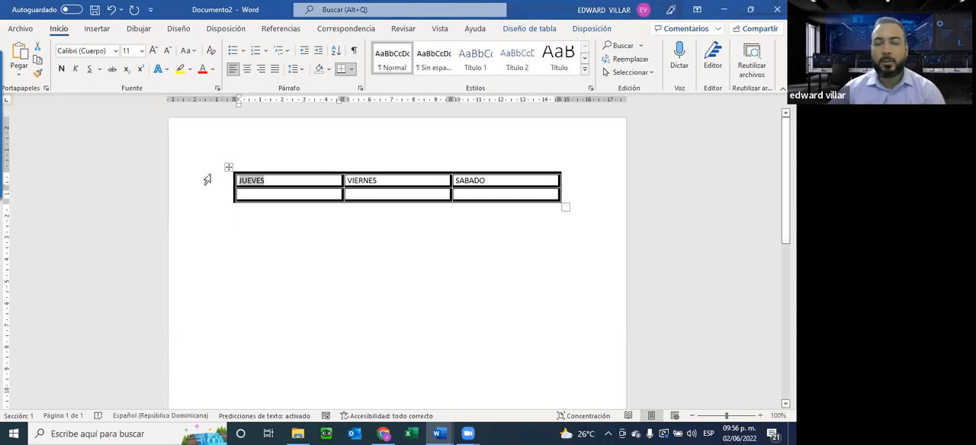
pyautogui.click(246, 69)
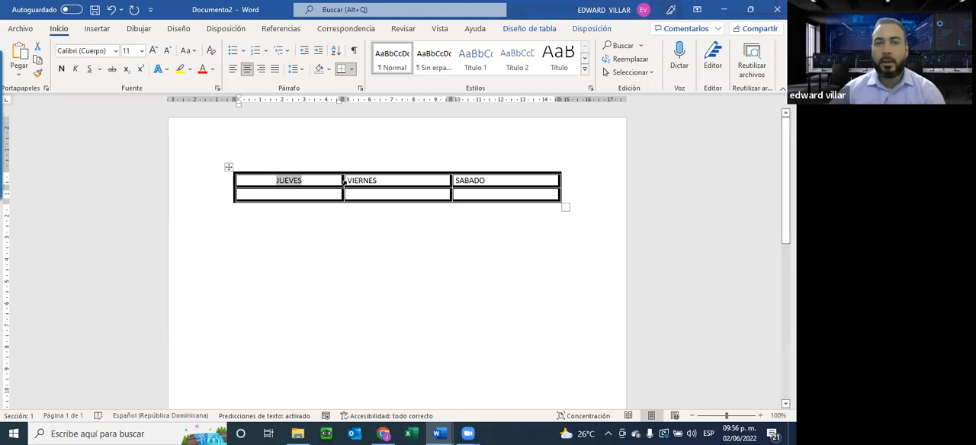
pyautogui.tripleClick(463, 181)
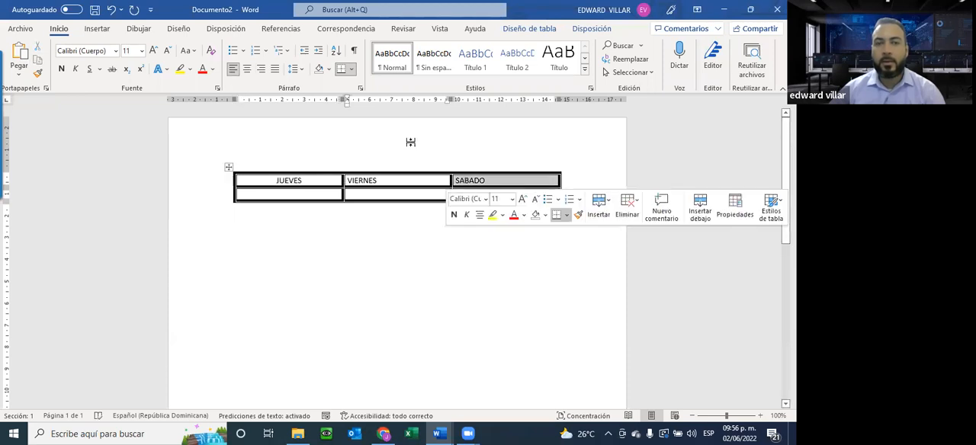
pyautogui.click(261, 70)
# Add a blank line below the first table and check the second table's layout in the Practica 03 PDF.
pyautogui.click(409, 254)
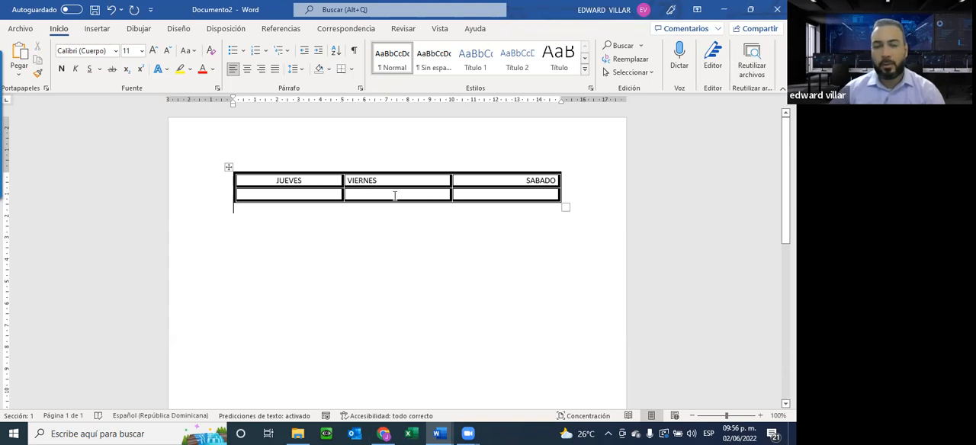
pyautogui.press('Return')
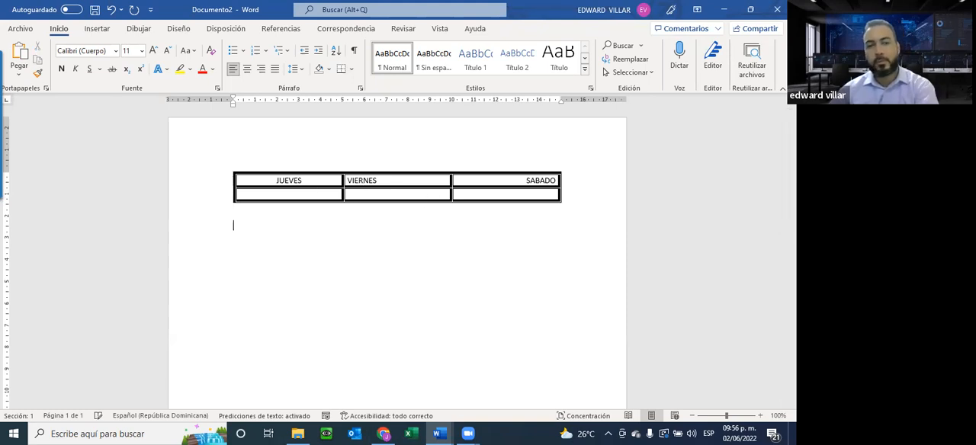
pyautogui.hotkey('alt', 'Tab')
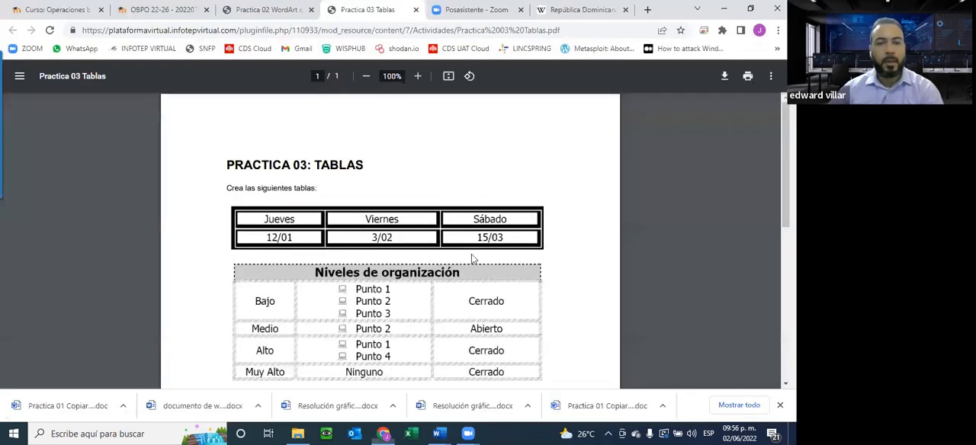
pyautogui.scroll(-3, 471, 263)
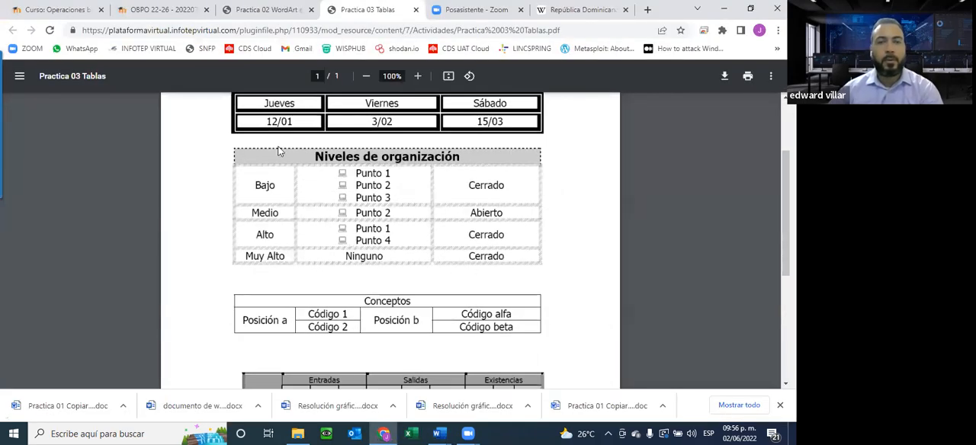
pyautogui.scroll(2, 262, 218)
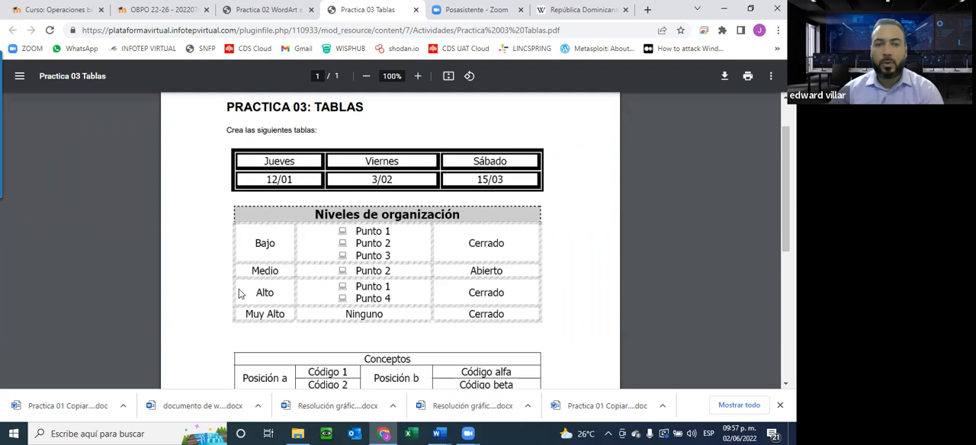
# Return to the new Word document and insert a table of three columns and five rows below the first one.
pyautogui.click(439, 434)
pyautogui.click(501, 386)
pyautogui.click(96, 29)
pyautogui.click(50, 60)
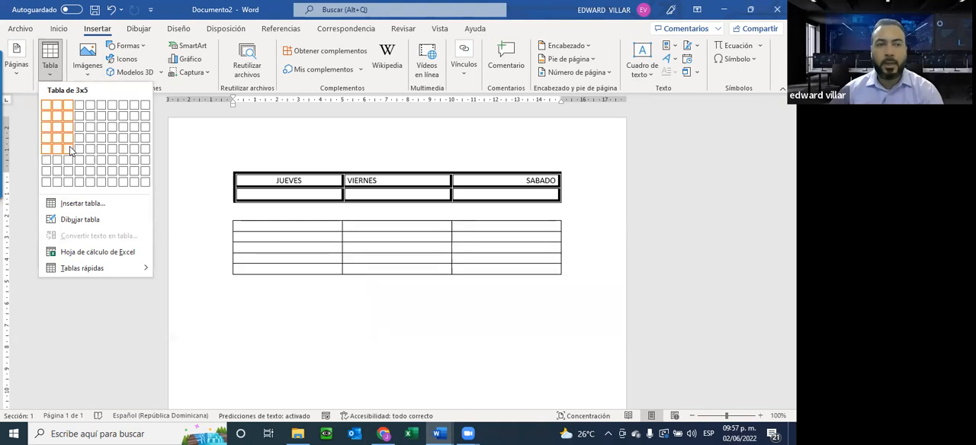
pyautogui.click(69, 149)
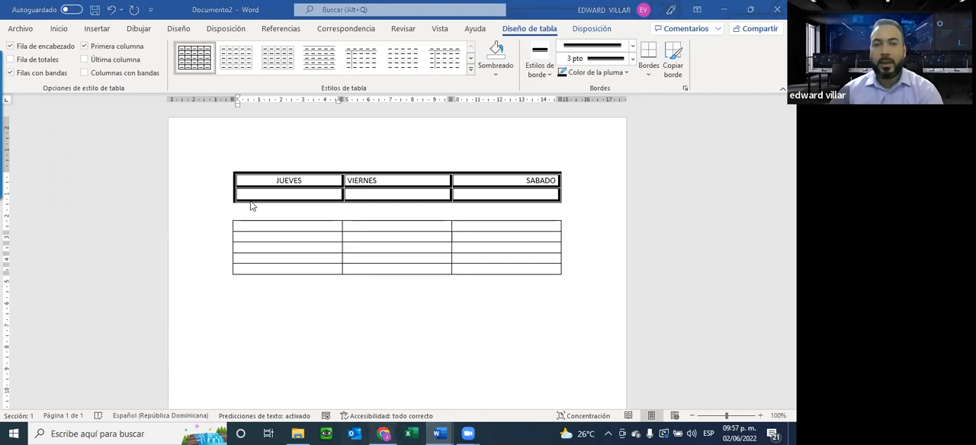
# Check the header row in the PDF and merge the three cells of the second table's first row in Word.
pyautogui.hotkey('alt', 'Tab')
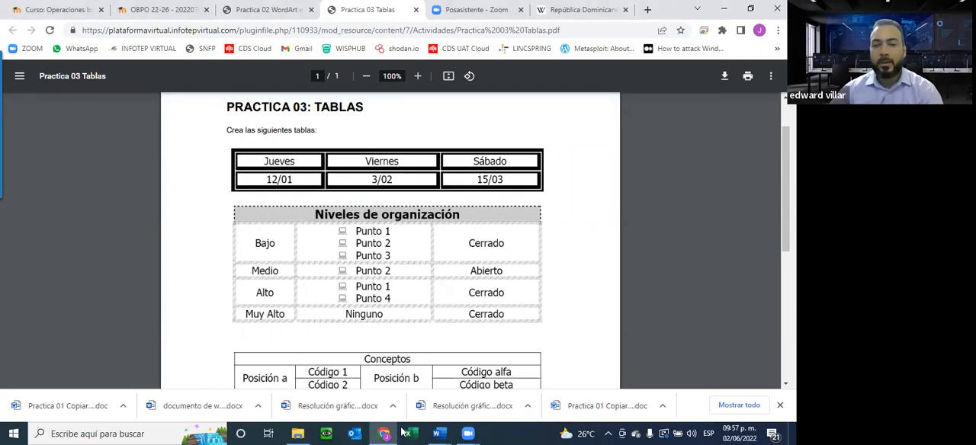
pyautogui.moveTo(438, 434)
pyautogui.click(493, 380)
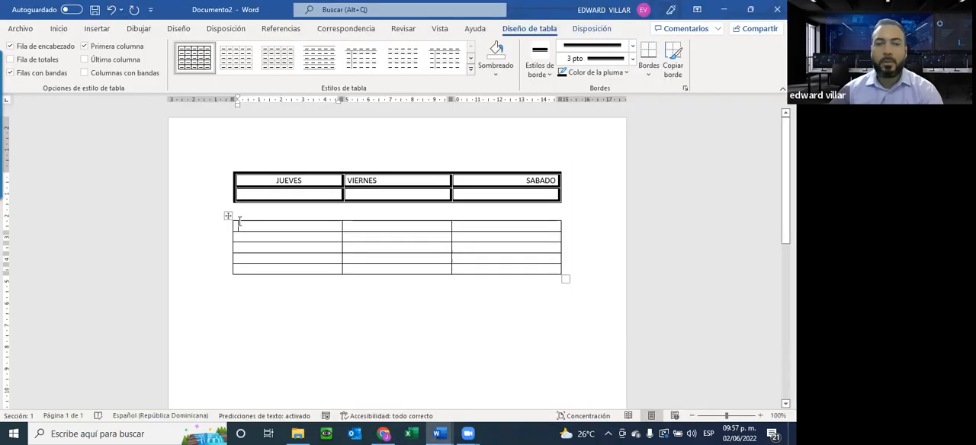
pyautogui.moveTo(369, 228); pyautogui.dragTo(478, 226)
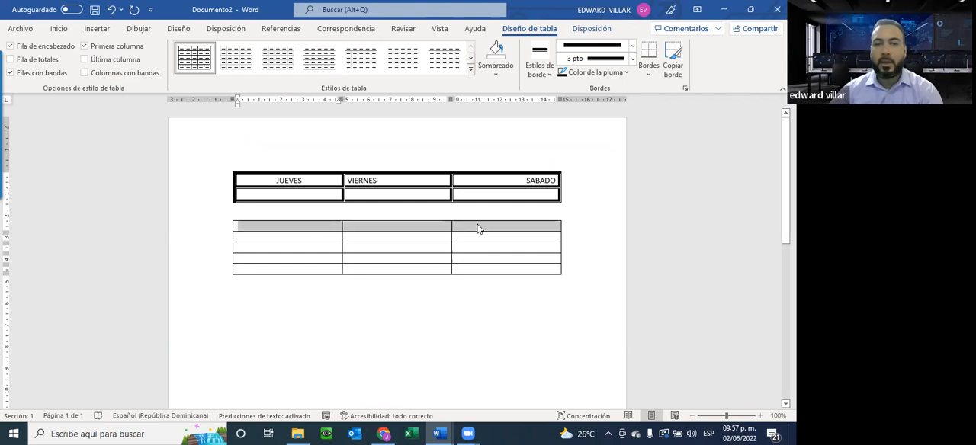
pyautogui.rightClick(387, 231)
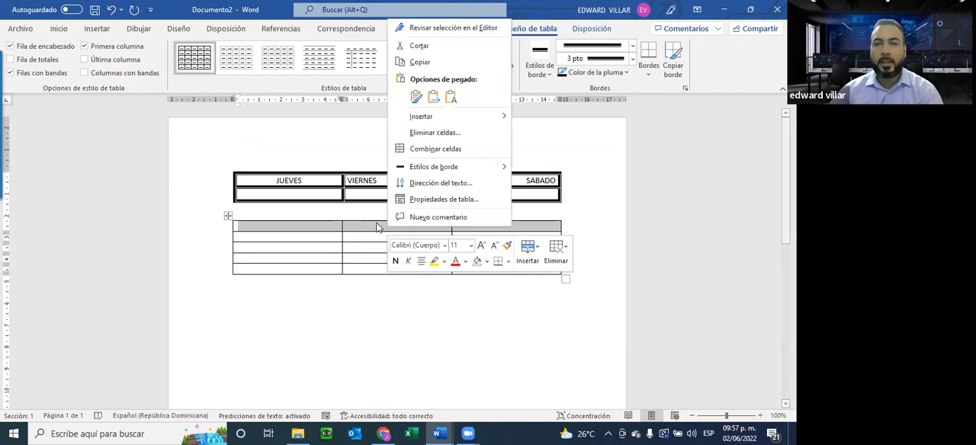
pyautogui.click(463, 148)
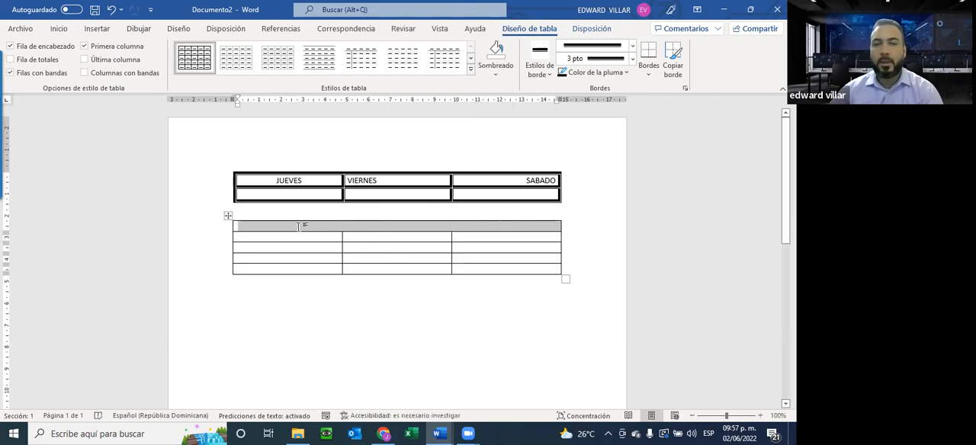
pyautogui.click(347, 223)
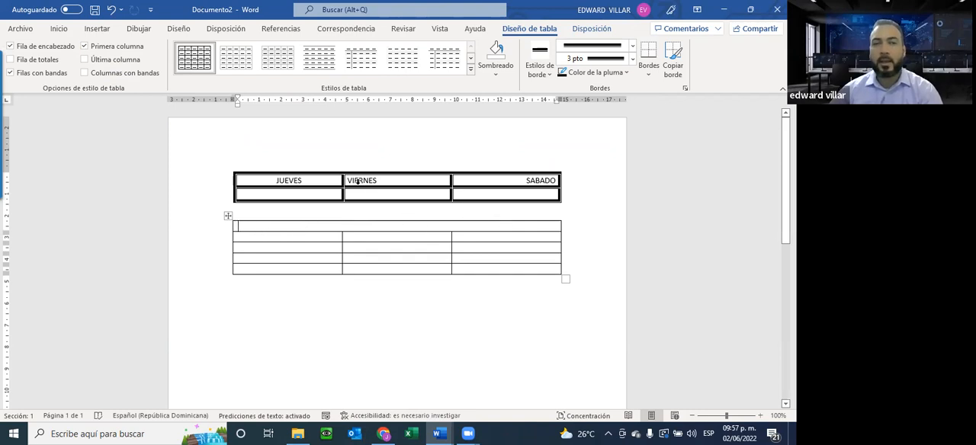
# Center the merged header cell, enter the title NIVELES DE ORGANIZACIÓN. and check it against the PDF.
pyautogui.click(59, 29)
pyautogui.click(246, 69)
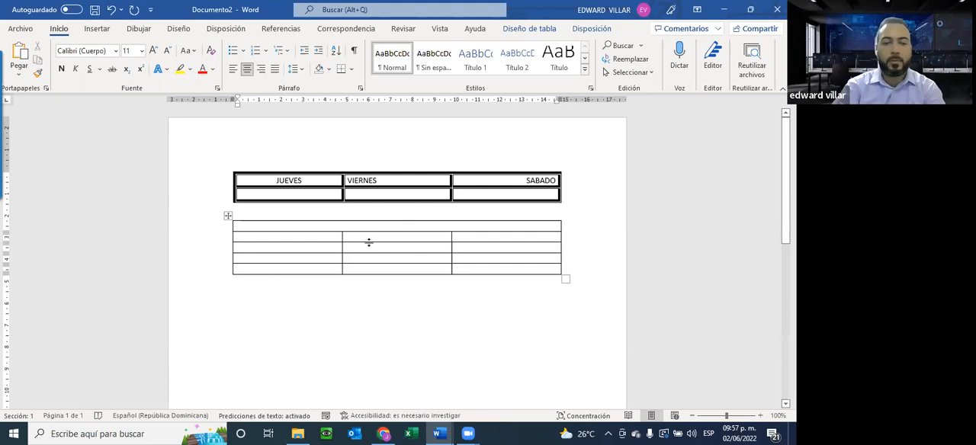
pyautogui.write('nIVEL')
pyautogui.press('BackSpace')
pyautogui.press('BackSpace')
pyautogui.write('ELES DE ORGANIZACION')
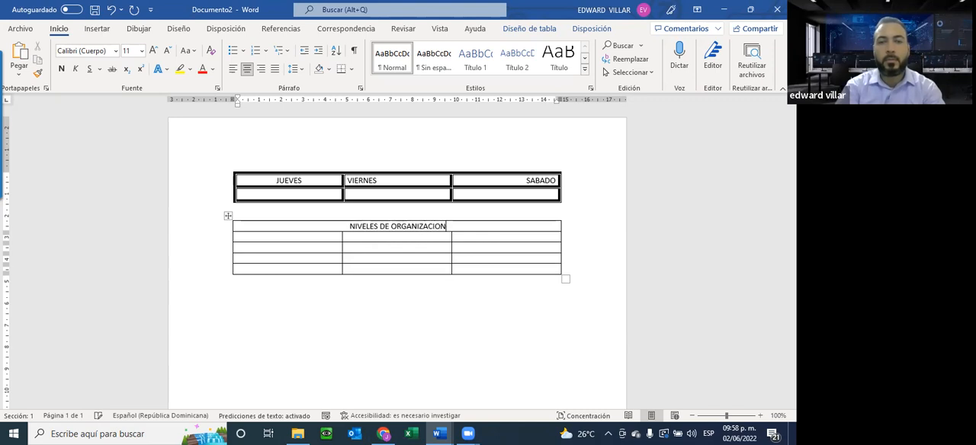
pyautogui.hotkey('alt', 'Tab')
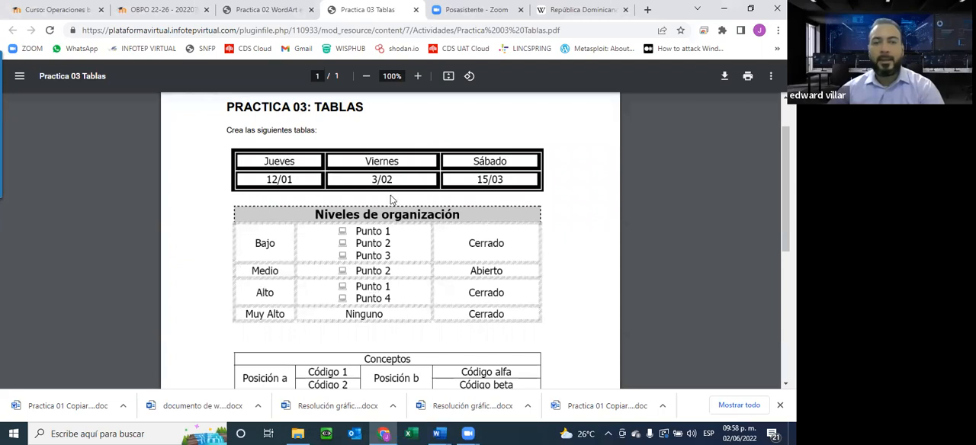
pyautogui.hotkey('alt', 'Tab')
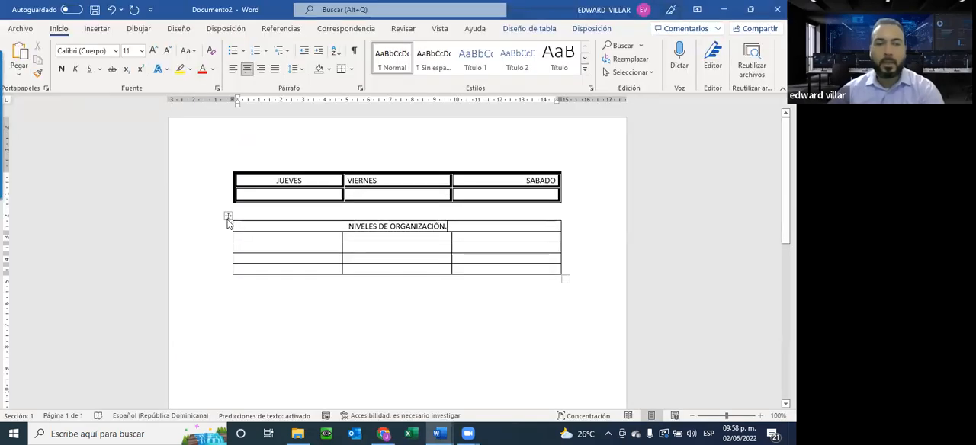
# Set all borders of the second table to the 3 pt black-and-gray 3D line style through its table properties.
pyautogui.rightClick(227, 217)
pyautogui.click(268, 392)
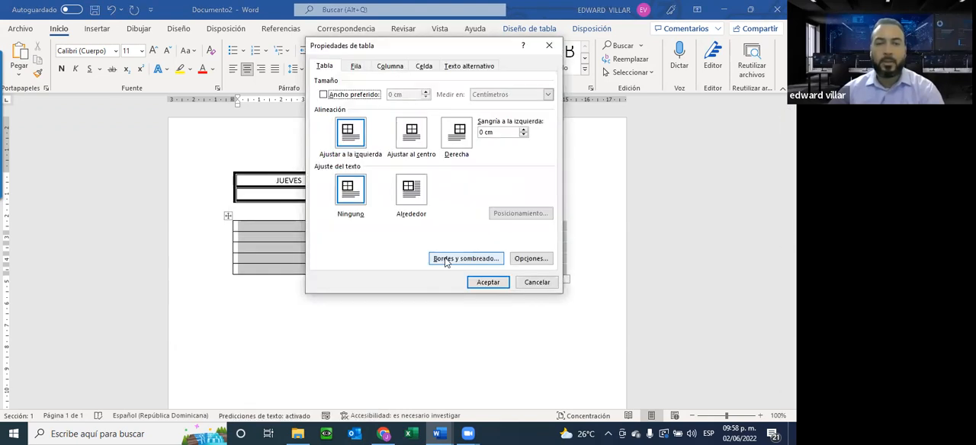
pyautogui.click(447, 260)
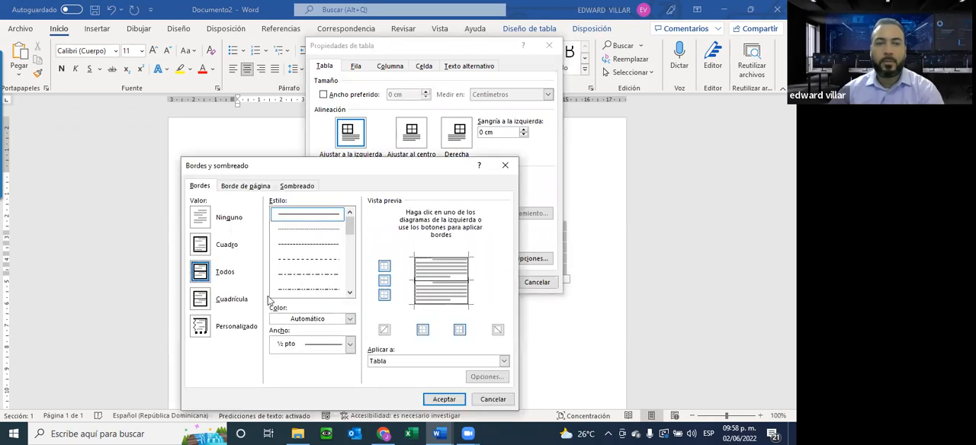
pyautogui.moveTo(348, 229); pyautogui.dragTo(350, 261)
pyautogui.click(353, 279)
pyautogui.click(353, 279)
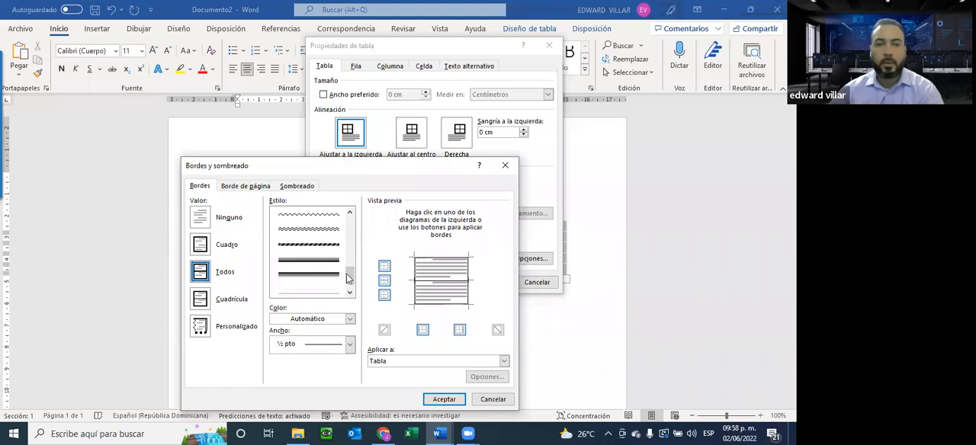
pyautogui.moveTo(349, 277); pyautogui.dragTo(350, 285)
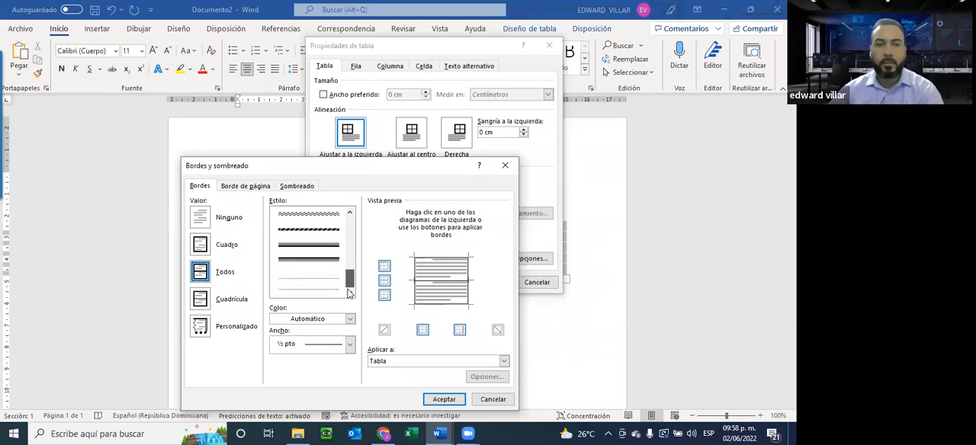
pyautogui.click(314, 250)
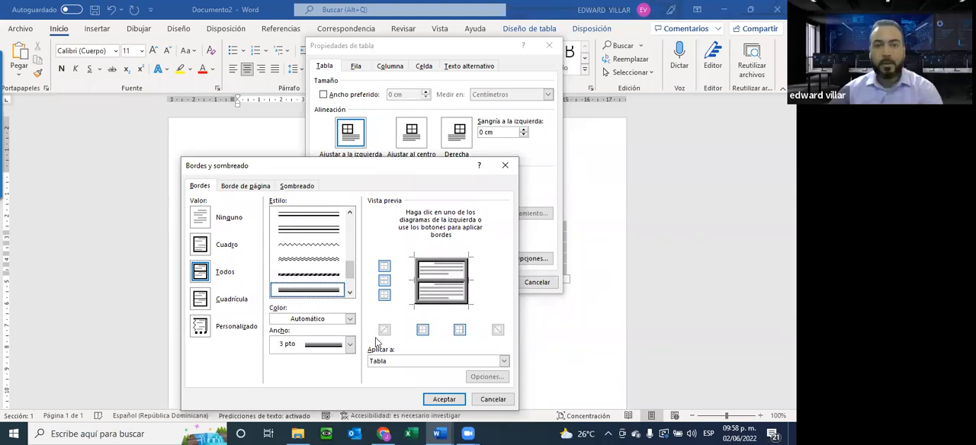
pyautogui.click(442, 399)
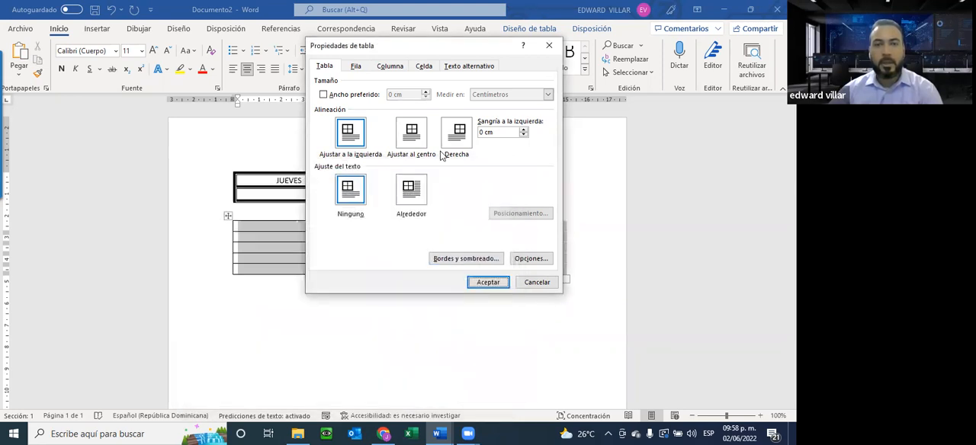
# Look at the shading options for the whole second table, keep no fill color and apply the table properties.
pyautogui.click(444, 259)
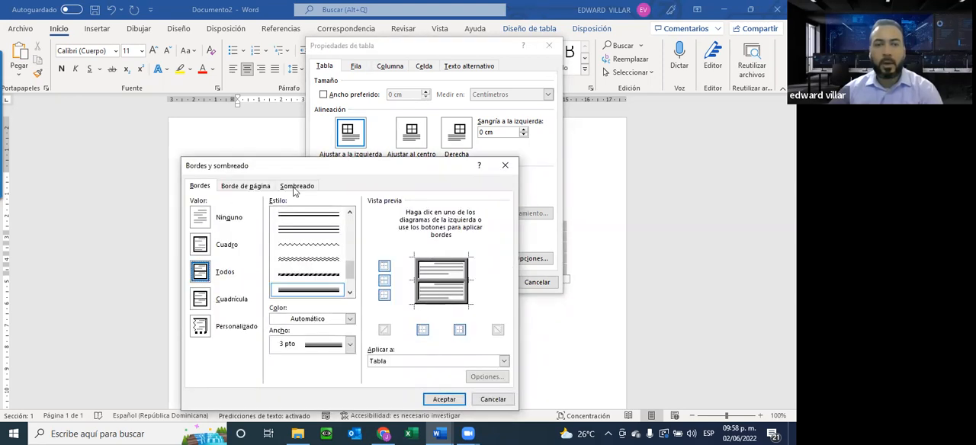
pyautogui.click(296, 186)
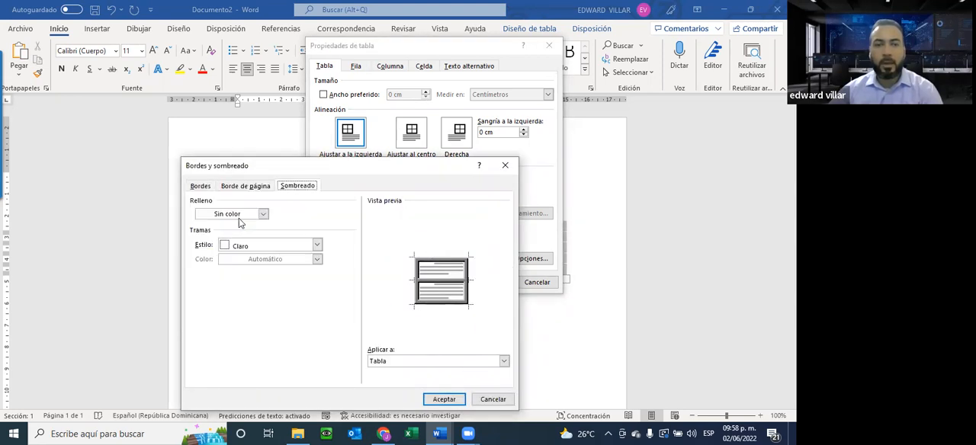
pyautogui.click(444, 400)
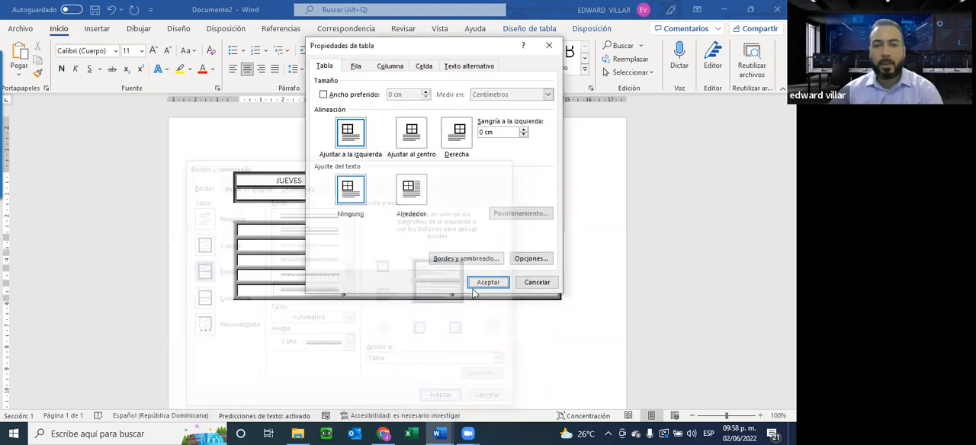
pyautogui.click(485, 281)
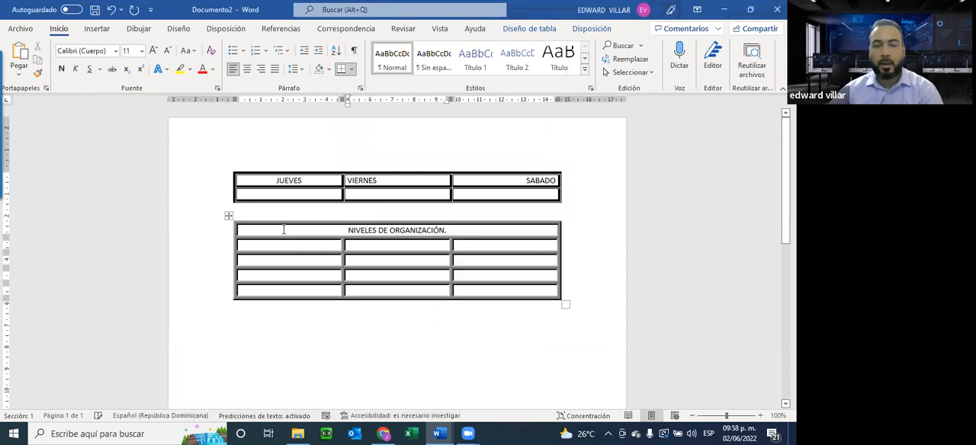
# Shade the NIVELES DE ORGANIZACIÓN header cell with a dark gray fill through Borders and Shading.
pyautogui.moveTo(247, 229); pyautogui.dragTo(498, 227)
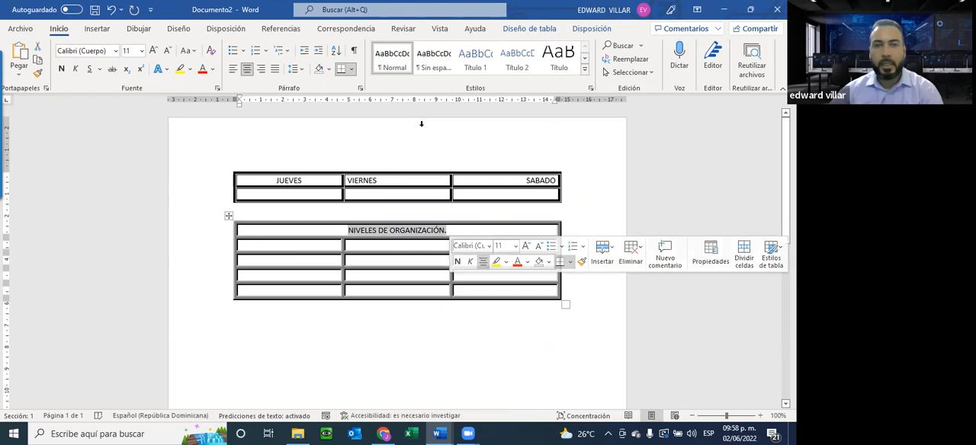
pyautogui.click(351, 69)
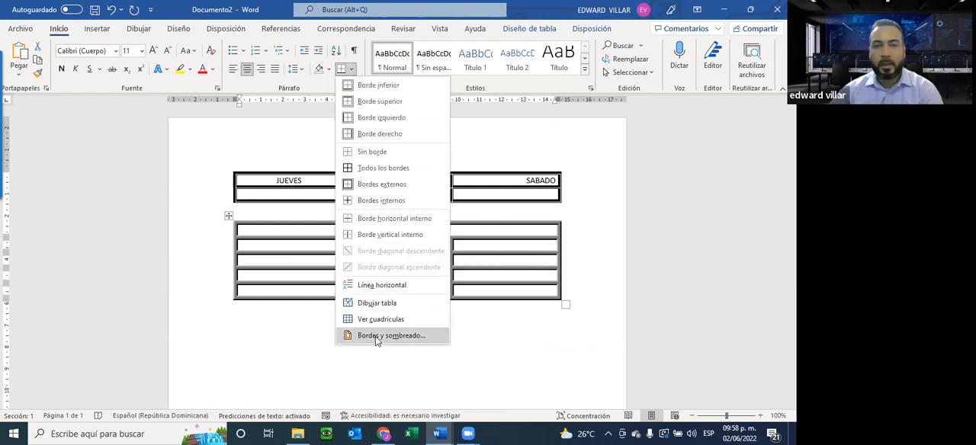
pyautogui.click(381, 335)
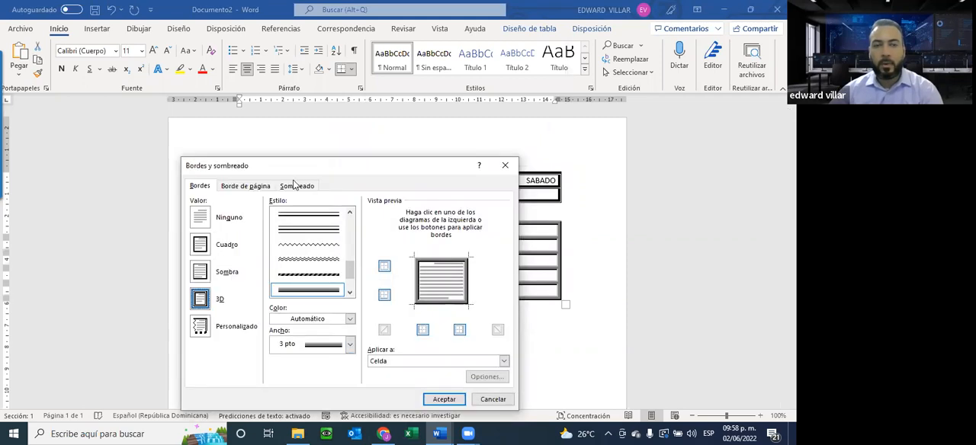
pyautogui.click(294, 185)
pyautogui.click(244, 214)
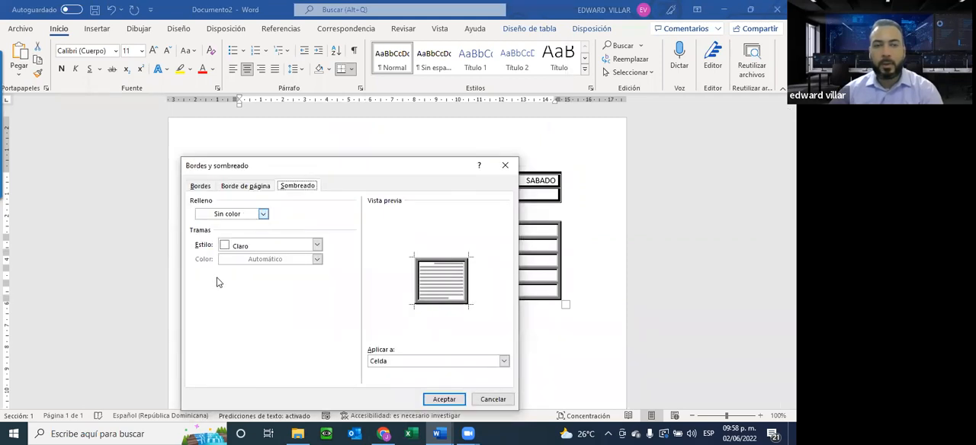
pyautogui.click(221, 281)
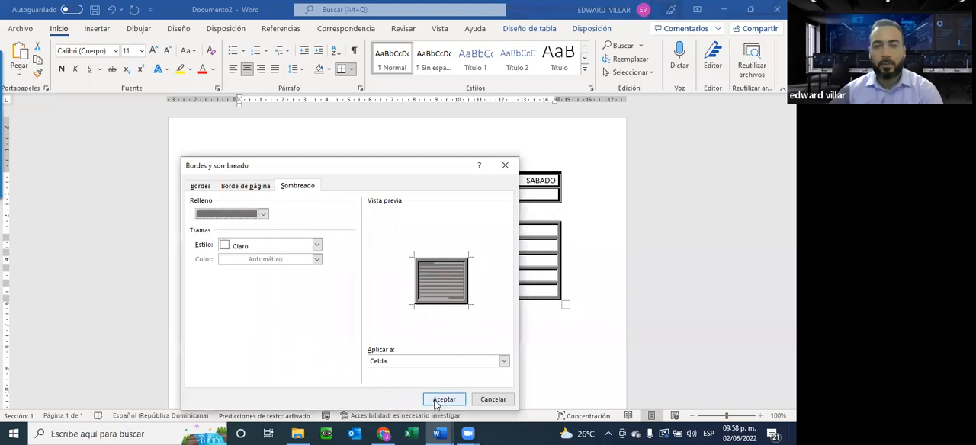
pyautogui.click(442, 399)
pyautogui.click(381, 259)
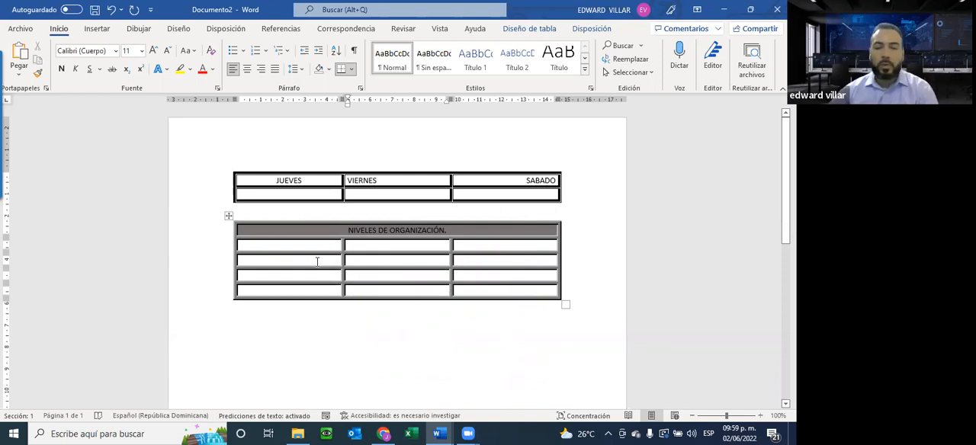
# Switch to the Practica 03 PDF in the browser and examine the second table and the Conceptos table below it.
pyautogui.click(445, 432)
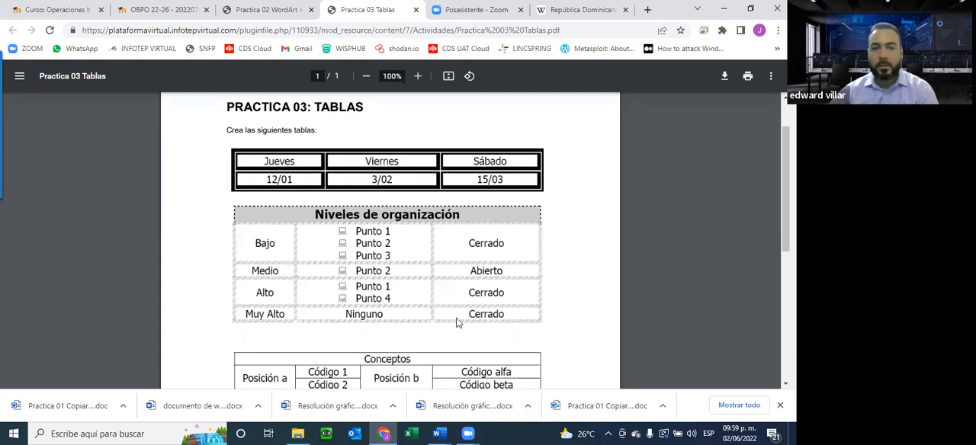
pyautogui.scroll(-3, 363, 252)
pyautogui.scroll(4, 363, 252)
pyautogui.scroll(-2, 373, 323)
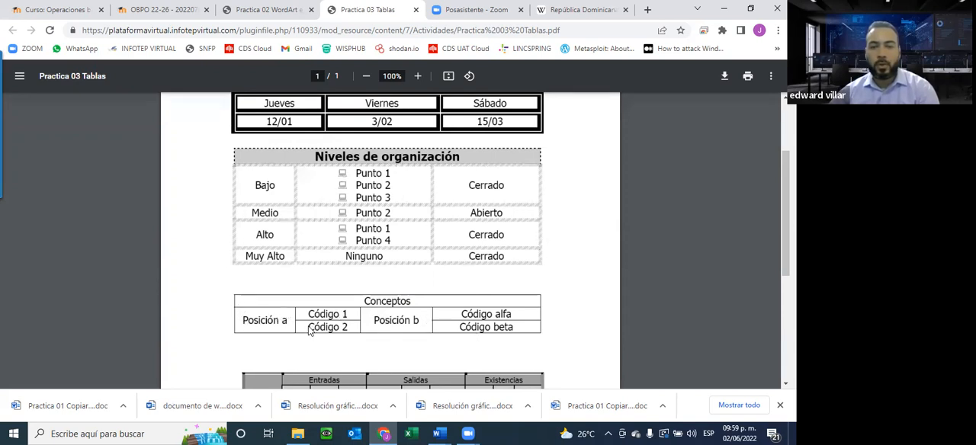
# Switch to Documento2 in Word and insert a table with four columns and three rows below the NIVELES DE ORGANIZACIÓN table.
pyautogui.click(438, 434)
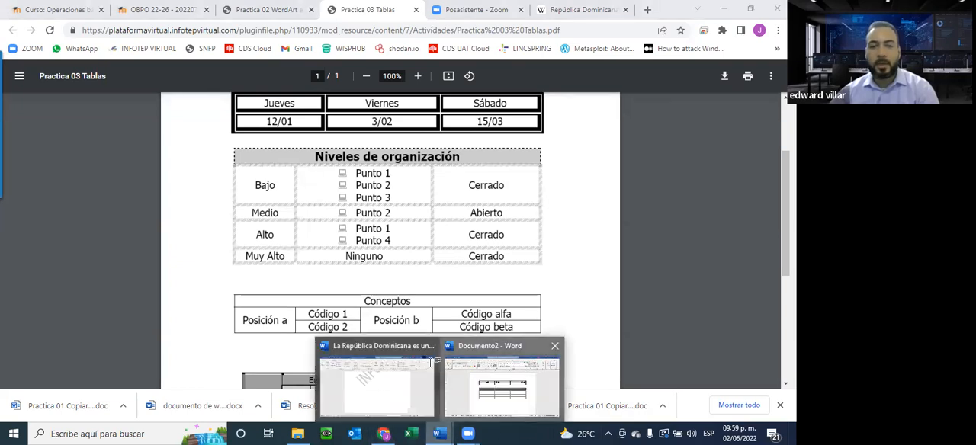
pyautogui.click(473, 366)
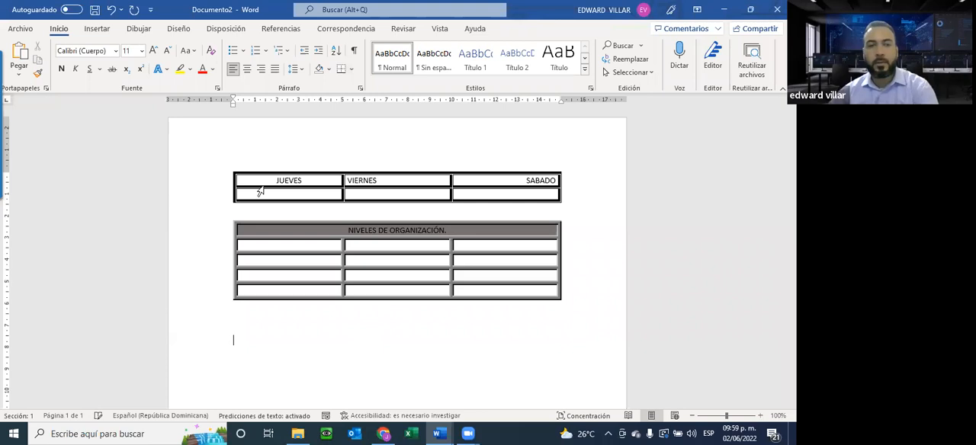
pyautogui.click(97, 29)
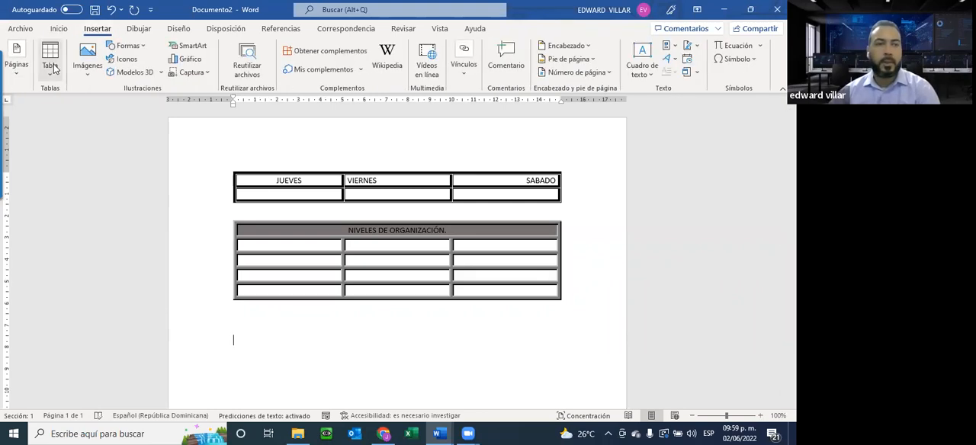
pyautogui.click(50, 60)
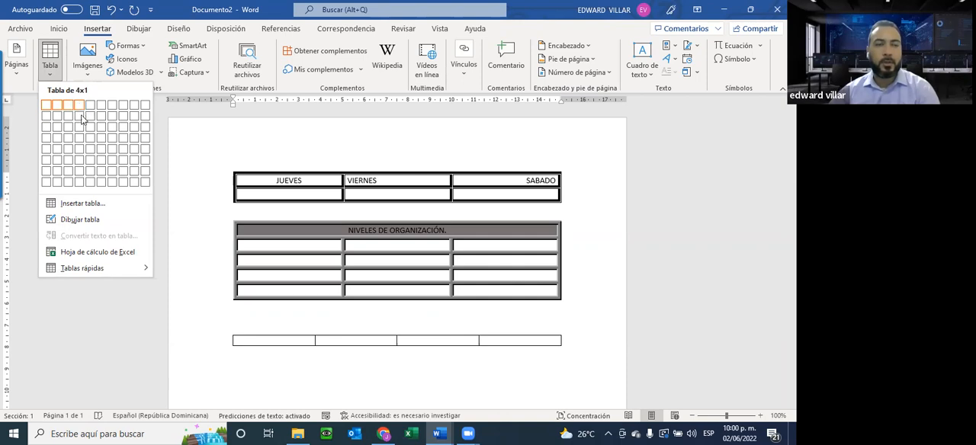
pyautogui.click(82, 128)
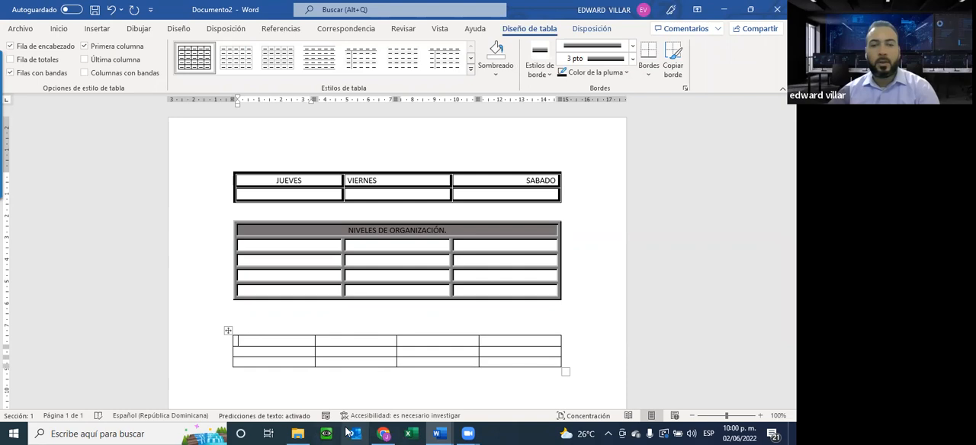
# Check the Conceptos table in the Practica 03 PDF, and merge the four top-row cells of the new Word table.
pyautogui.click(379, 433)
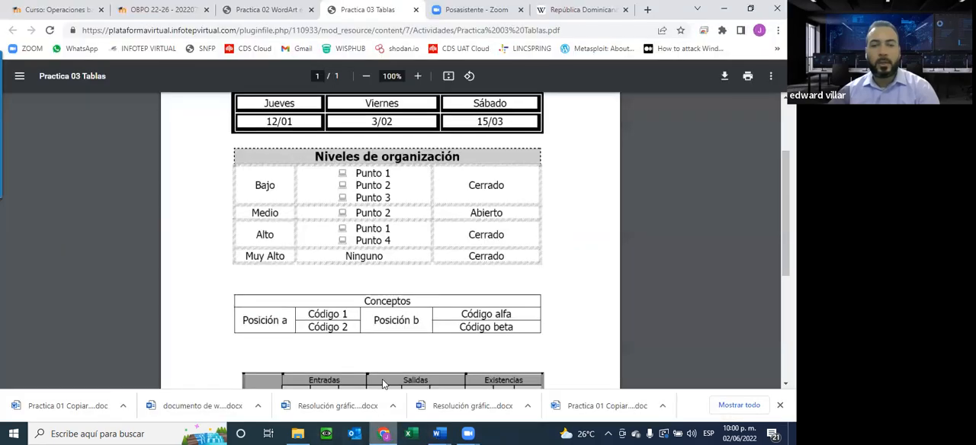
pyautogui.scroll(-2, 323, 203)
pyautogui.scroll(-1, 318, 197)
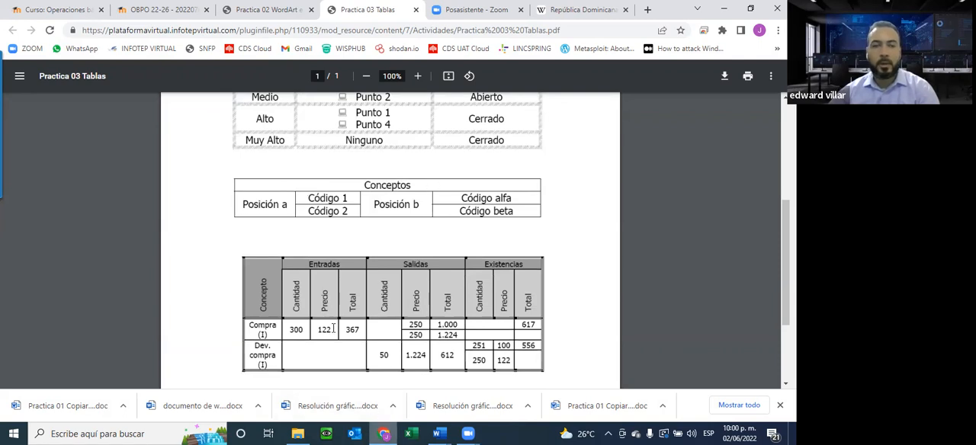
pyautogui.hotkey('alt', 'Tab')
pyautogui.moveTo(240, 341); pyautogui.dragTo(498, 343)
pyautogui.rightClick(498, 343)
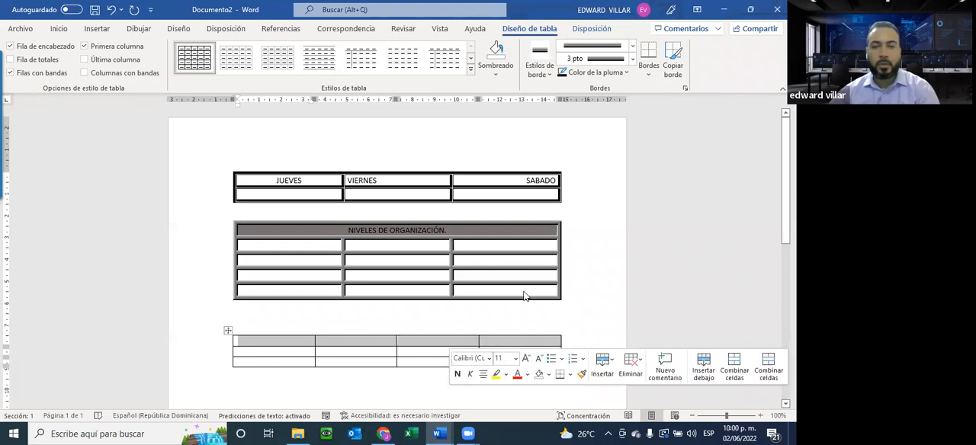
pyautogui.click(537, 260)
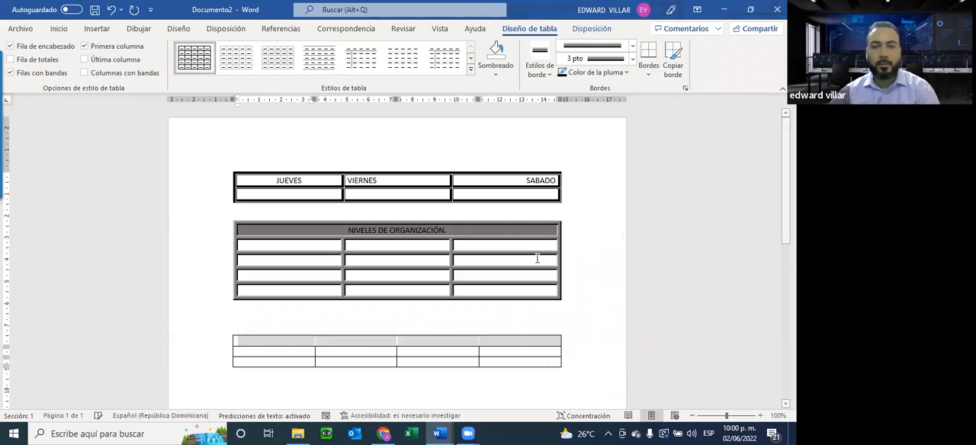
# Enter the centered heading CONCEPTOS in the merged top row of the third table.
pyautogui.click(383, 433)
pyautogui.hotkey('alt', 'Tab')
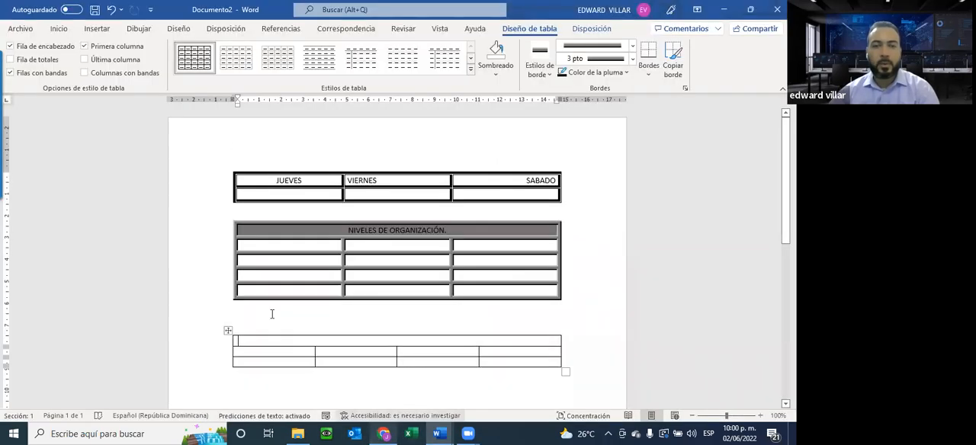
pyautogui.click(59, 29)
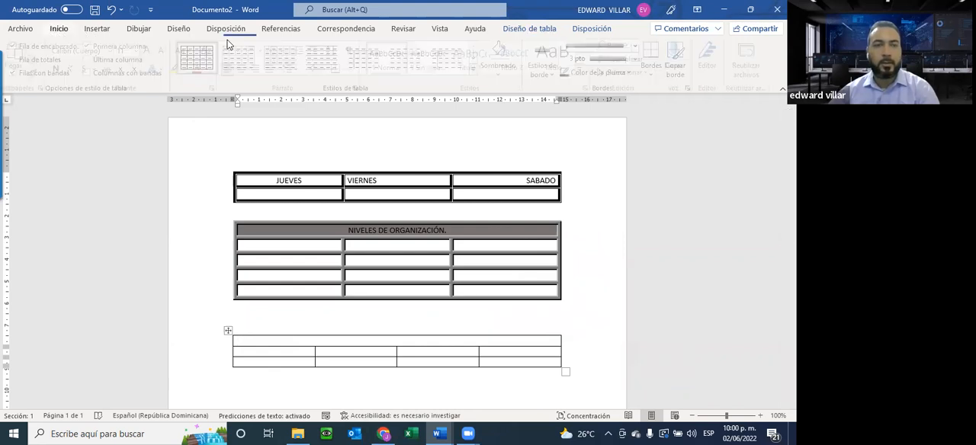
pyautogui.click(250, 75)
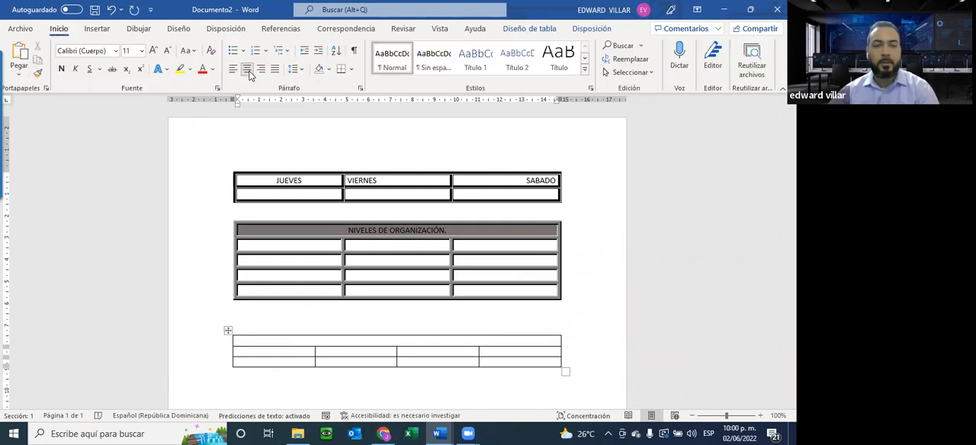
pyautogui.write('CONCETOS')
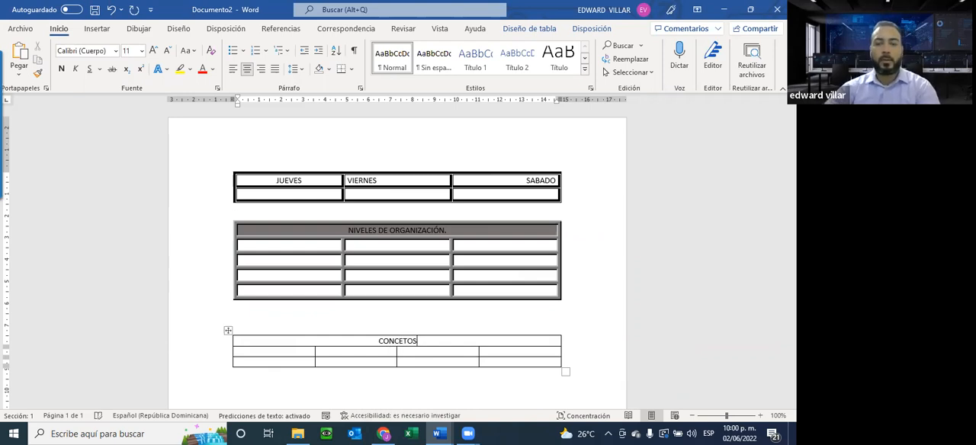
pyautogui.write('P')
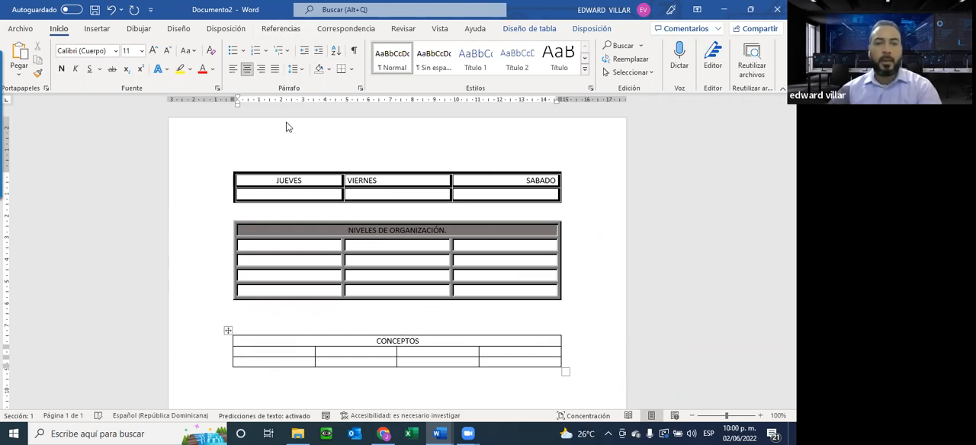
# Merge the two first-column cells below the CONCEPTOS heading, following the layout in the PDF.
pyautogui.hotkey('alt', 'Tab')
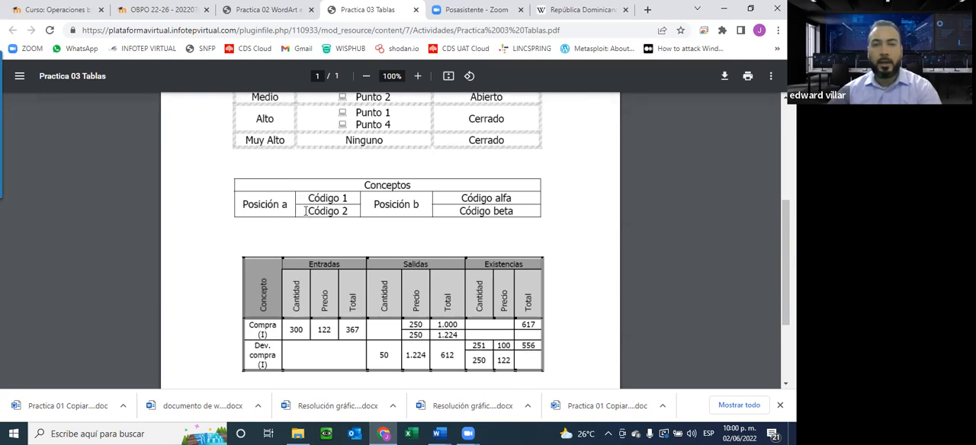
pyautogui.hotkey('alt', 'Tab')
pyautogui.scroll(-1, 285, 322)
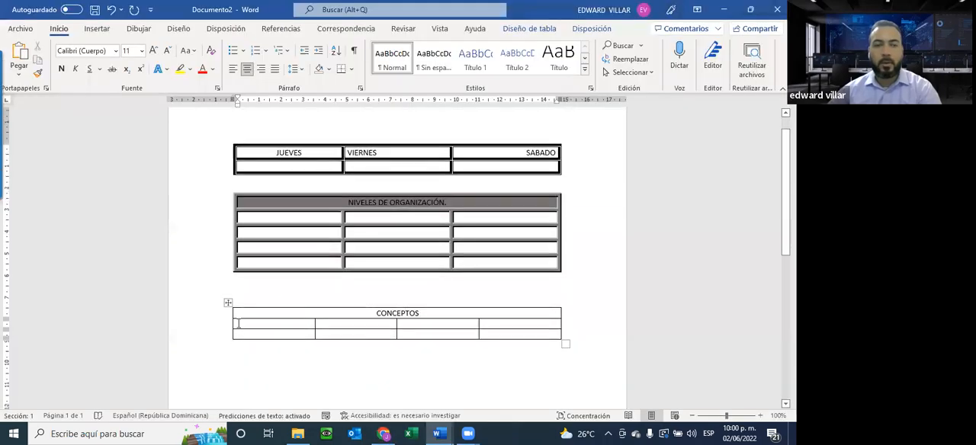
pyautogui.moveTo(249, 329); pyautogui.dragTo(253, 337)
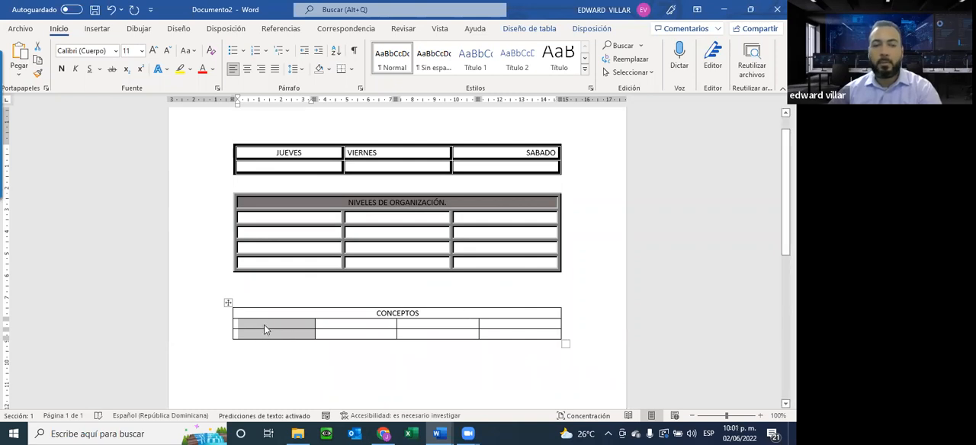
pyautogui.rightClick(264, 326)
pyautogui.click(315, 252)
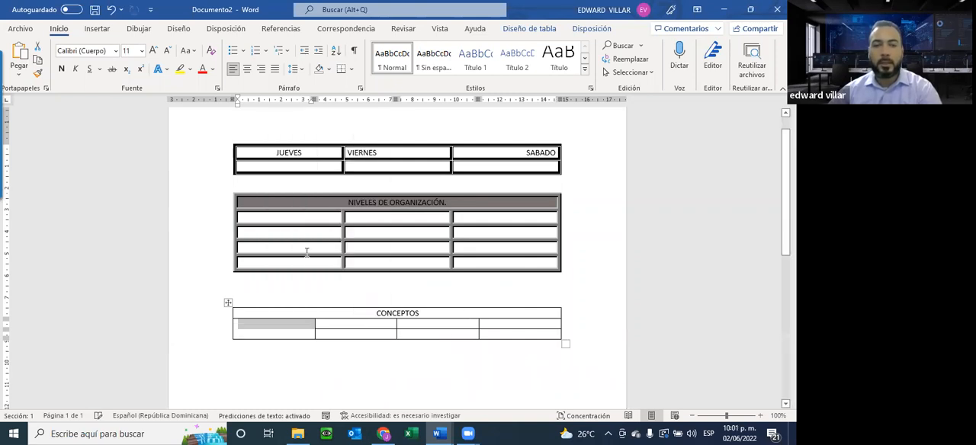
# Enter POSICION A in the merged first-column cell and center it horizontally.
pyautogui.click(251, 330)
pyautogui.hotkey('alt', 'Tab')
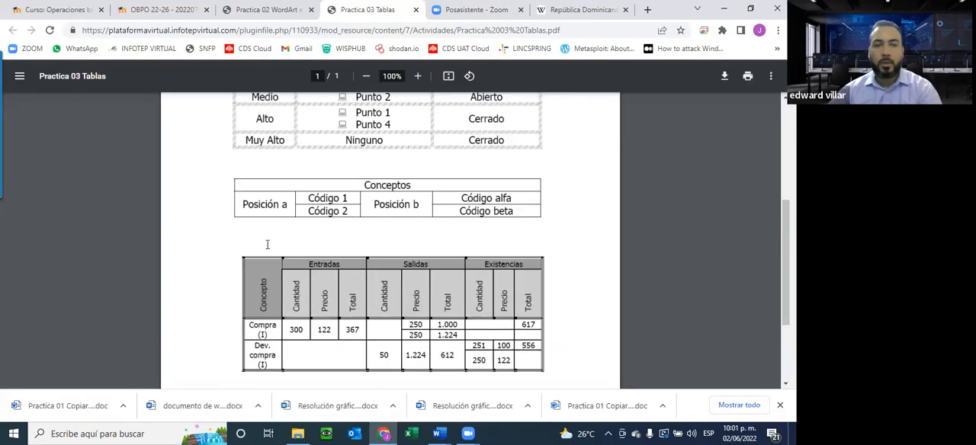
pyautogui.hotkey('alt', 'Tab')
pyautogui.write('PT')
pyautogui.write('OS')
pyautogui.press('BackSpace')
pyautogui.press('BackSpace')
pyautogui.press('BackSpace')
pyautogui.write('POSICION A')
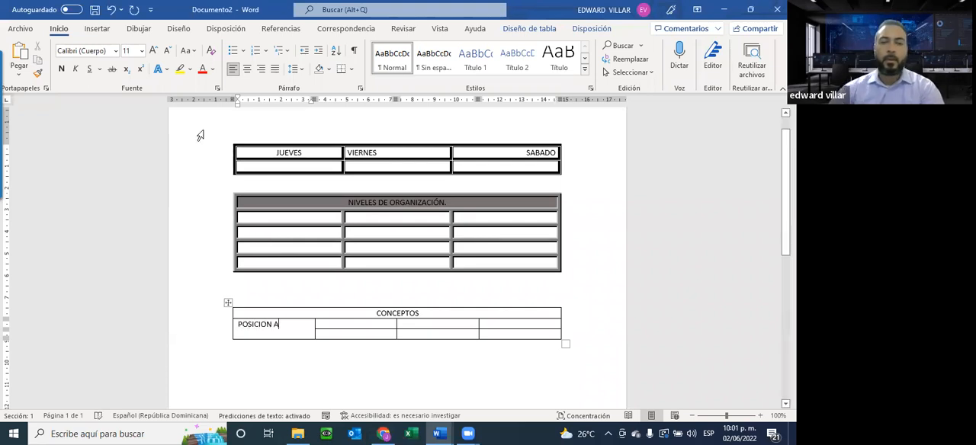
pyautogui.click(246, 70)
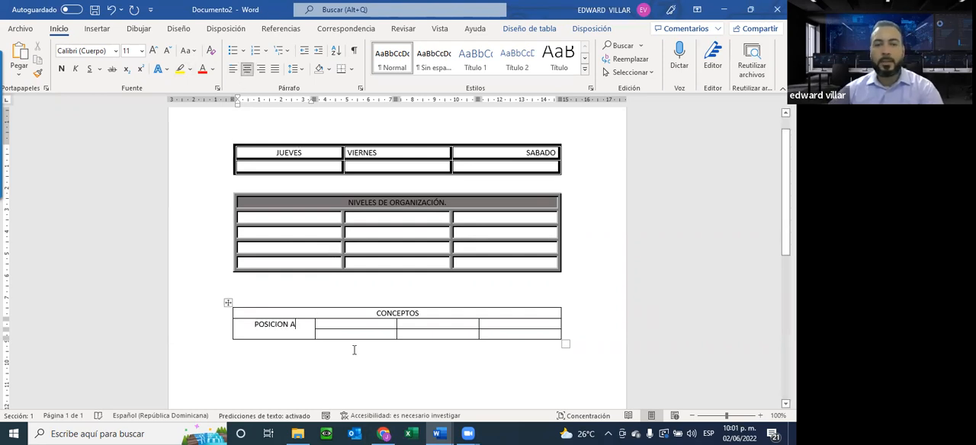
# Check the PDF layout again and merge the two third-column cells below the CONCEPTOS heading.
pyautogui.hotkey('alt', 'Tab')
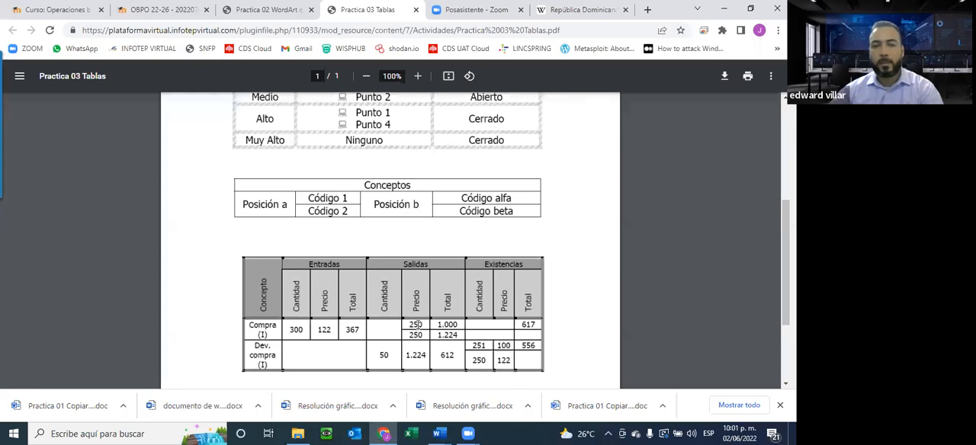
pyautogui.hotkey('alt', 'Tab')
pyautogui.moveTo(423, 324); pyautogui.dragTo(420, 338)
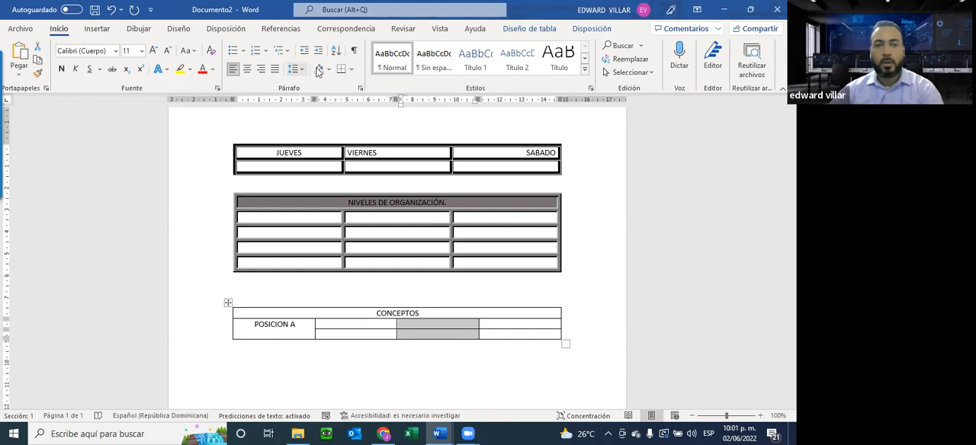
pyautogui.rightClick(419, 324)
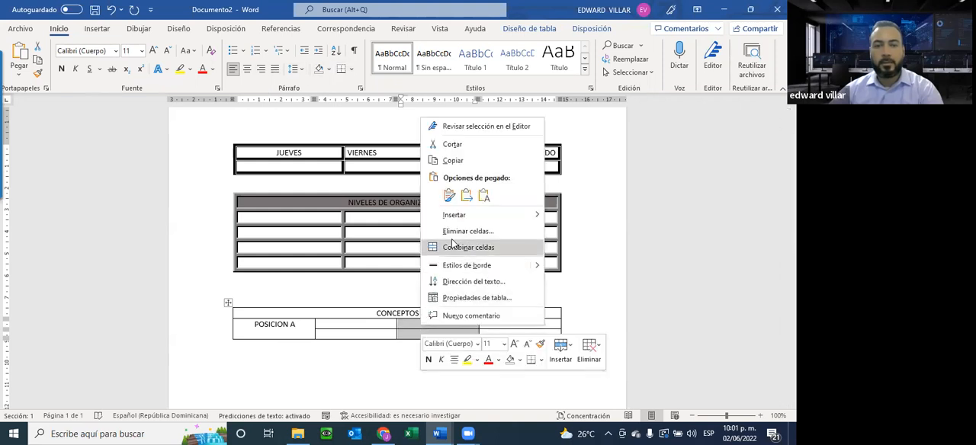
pyautogui.click(453, 249)
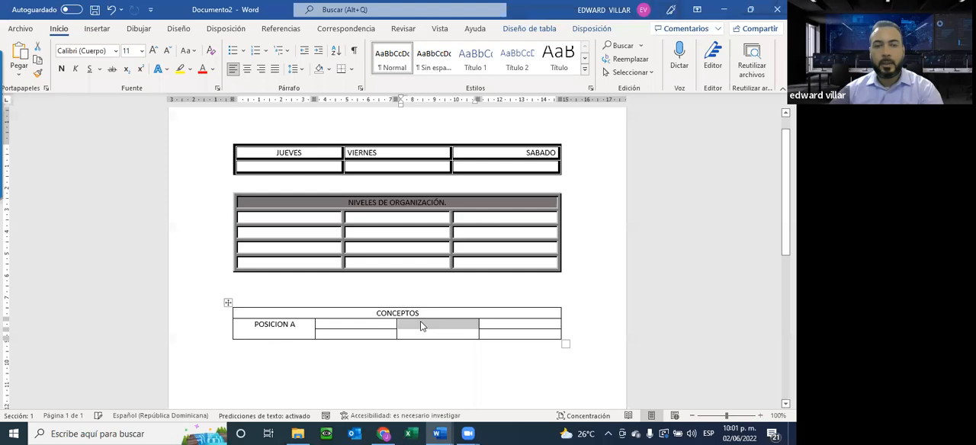
# Enter POSICION B in the merged third-column cell and center it horizontally.
pyautogui.click(420, 322)
pyautogui.write('POSICION B')
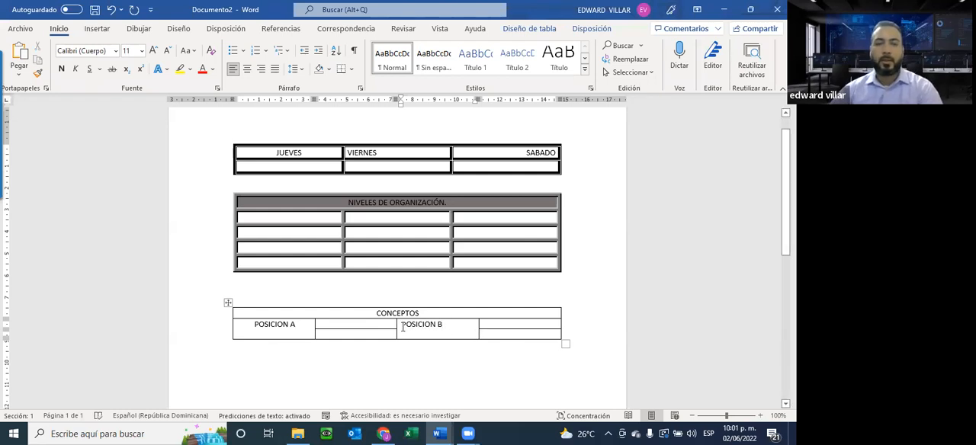
pyautogui.moveTo(402, 327); pyautogui.dragTo(443, 326)
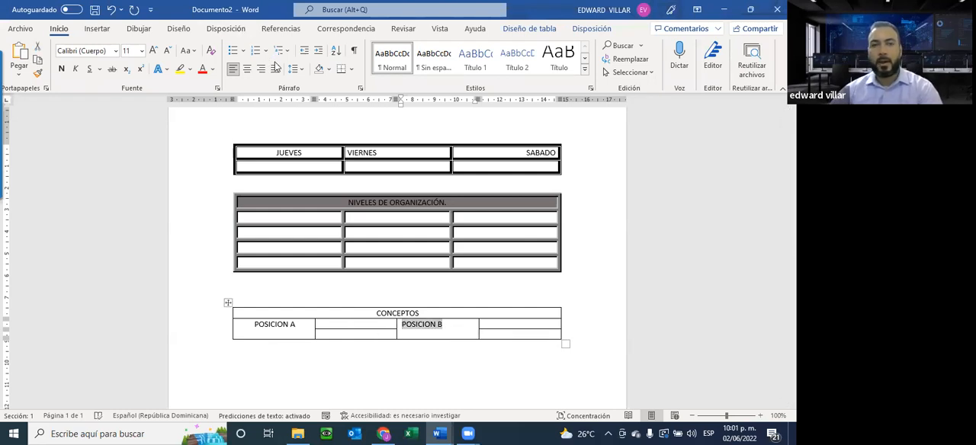
pyautogui.click(247, 70)
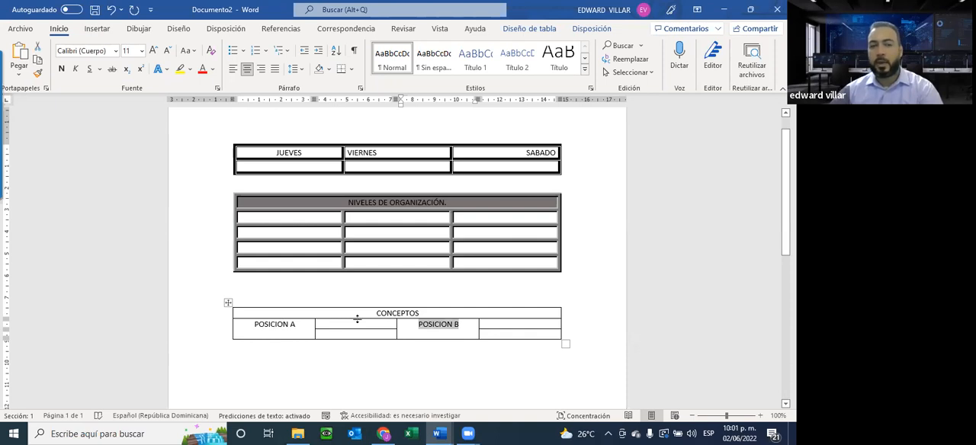
pyautogui.moveTo(381, 337); pyautogui.dragTo(388, 324)
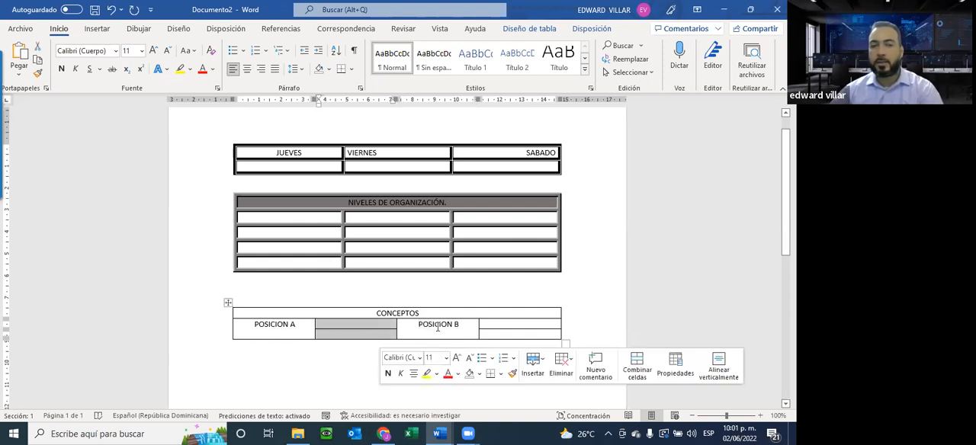
pyautogui.click(438, 328)
pyautogui.moveTo(511, 323); pyautogui.dragTo(528, 360)
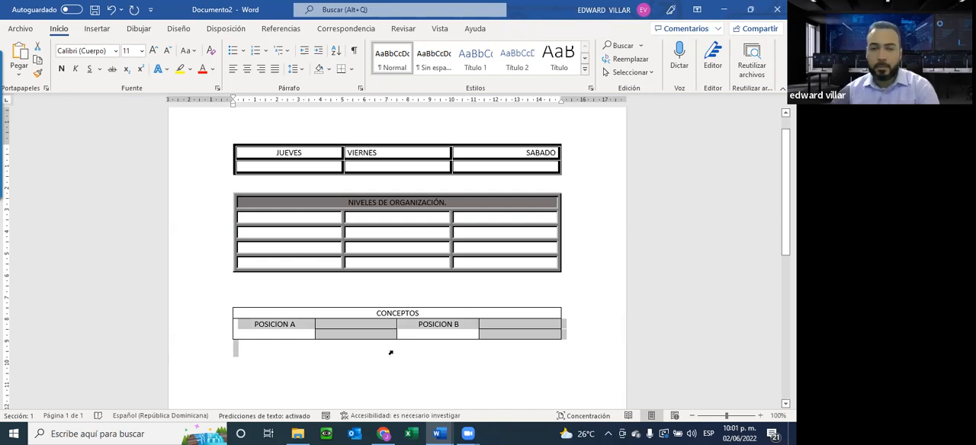
# Switch to the course page in the browser and look through the module 8 exam and assignment submission entries.
pyautogui.click(723, 10)
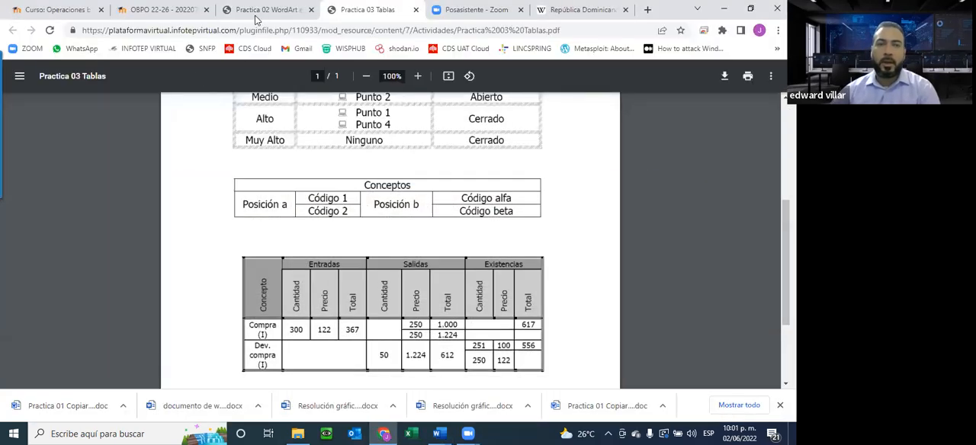
pyautogui.click(160, 9)
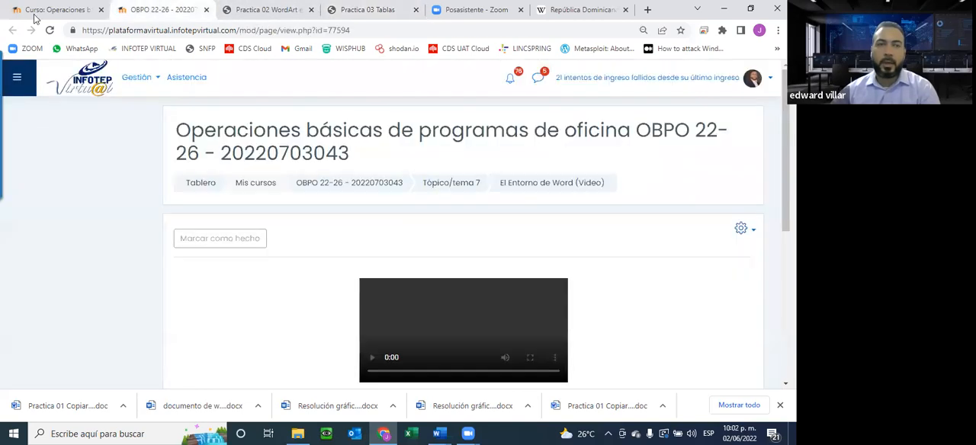
pyautogui.click(34, 11)
pyautogui.scroll(-5, 223, 274)
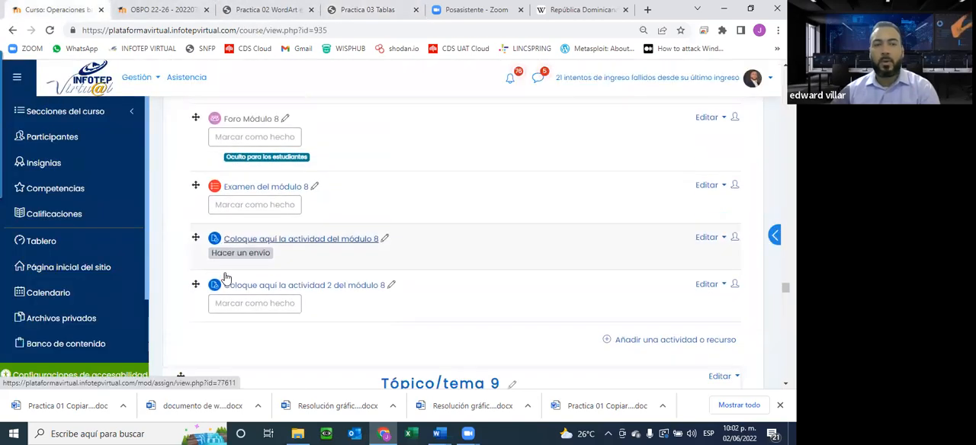
pyautogui.scroll(1, 224, 276)
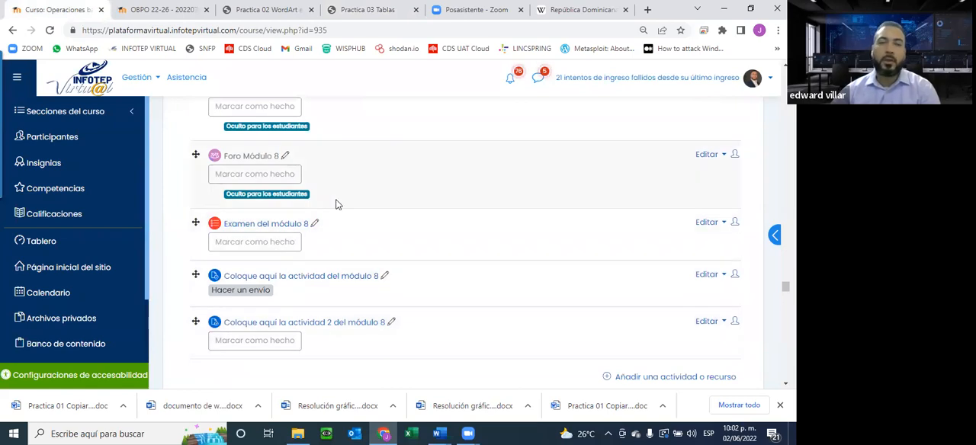
pyautogui.scroll(1, 338, 205)
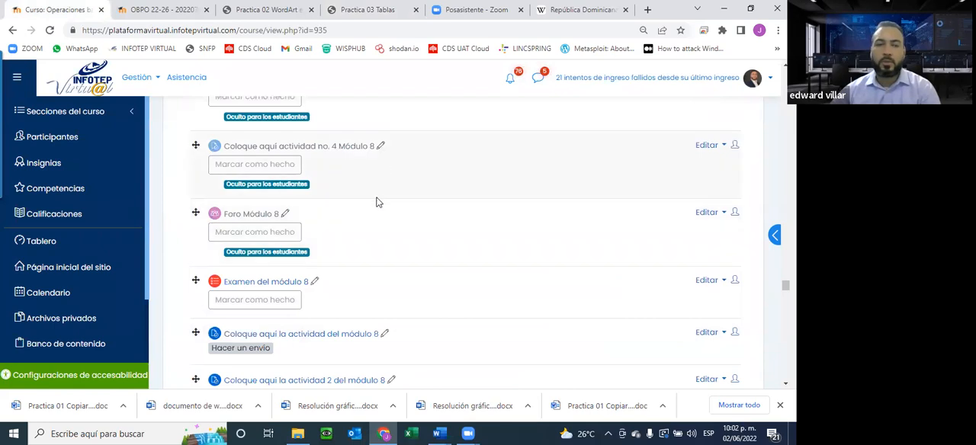
# Examine the module 8 activities, exam and submission entries on the course page, along with the spreadsheet unit in Tópico/tema 9.
pyautogui.scroll(10, 347, 269)
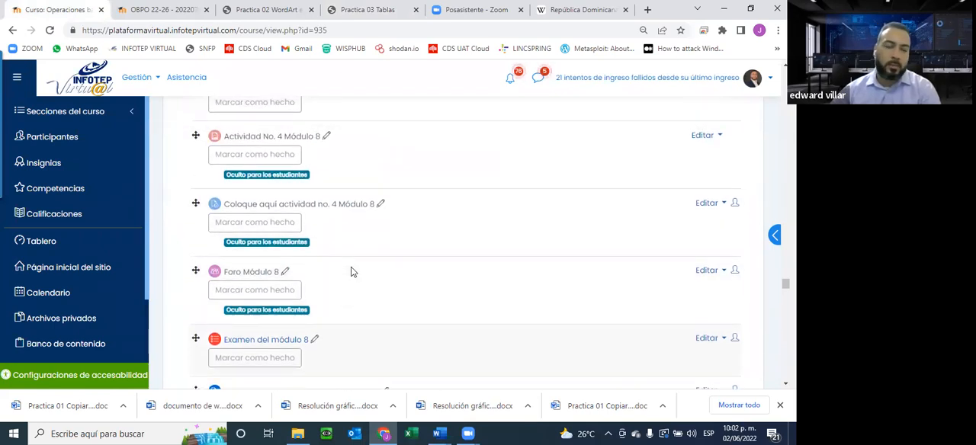
pyautogui.scroll(3, 353, 271)
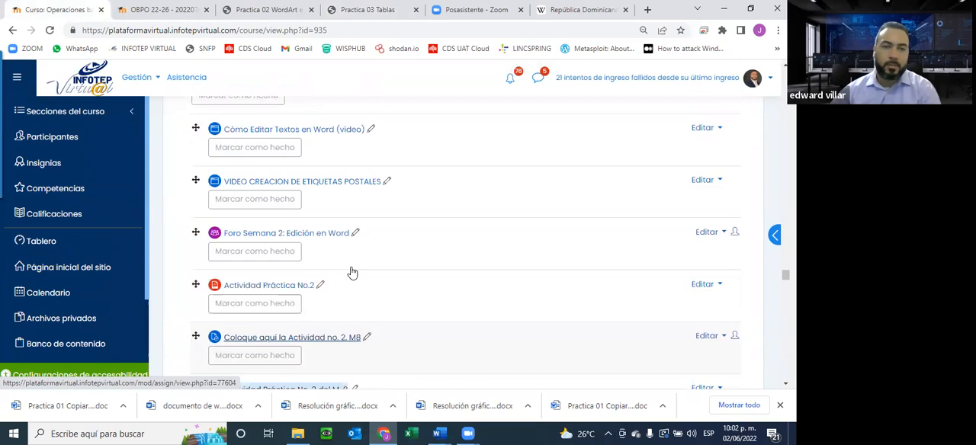
pyautogui.scroll(3, 352, 271)
pyautogui.scroll(-12, 352, 271)
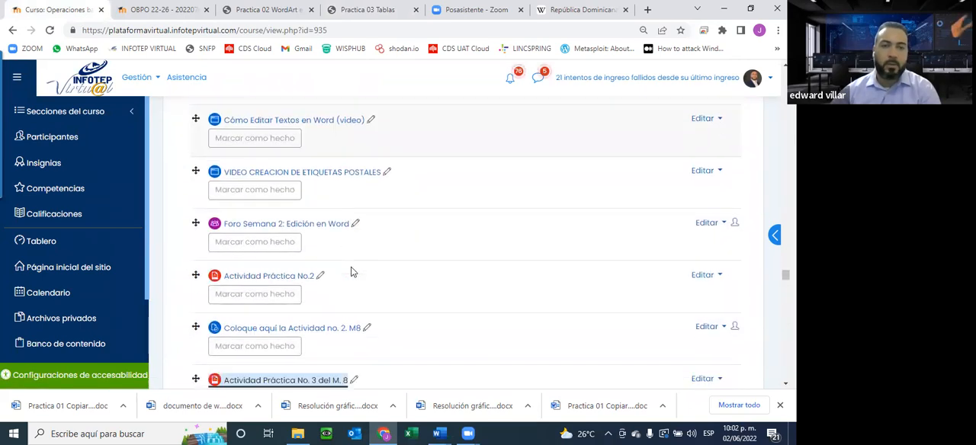
pyautogui.scroll(-15, 352, 271)
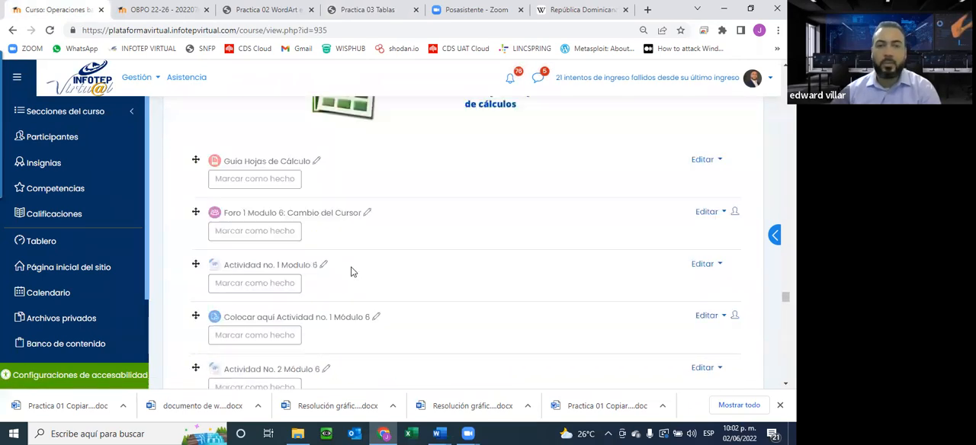
pyautogui.scroll(12, 352, 271)
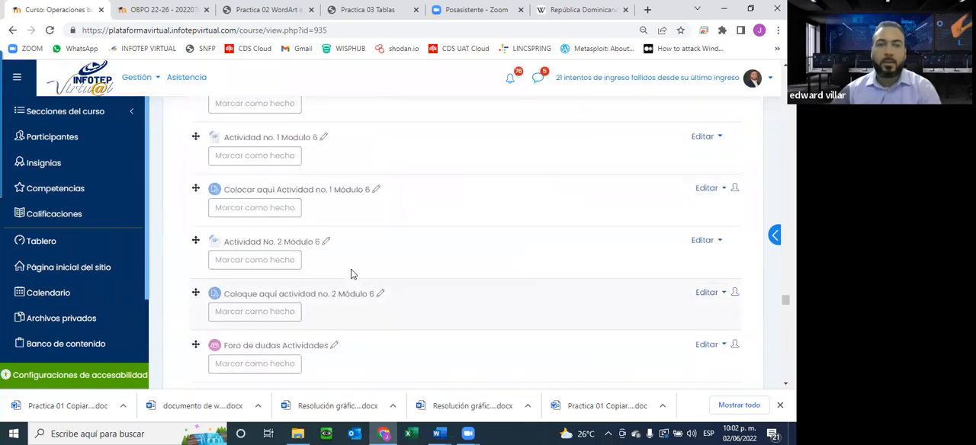
pyautogui.scroll(1, 352, 274)
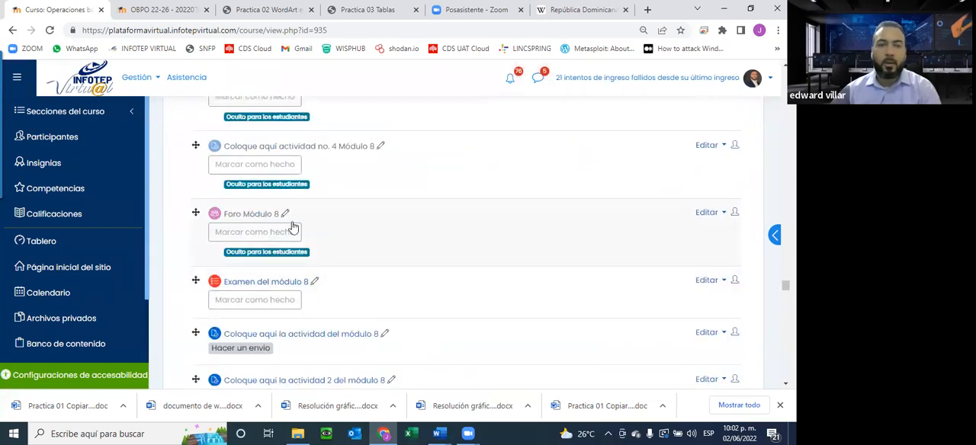
pyautogui.scroll(-2, 305, 335)
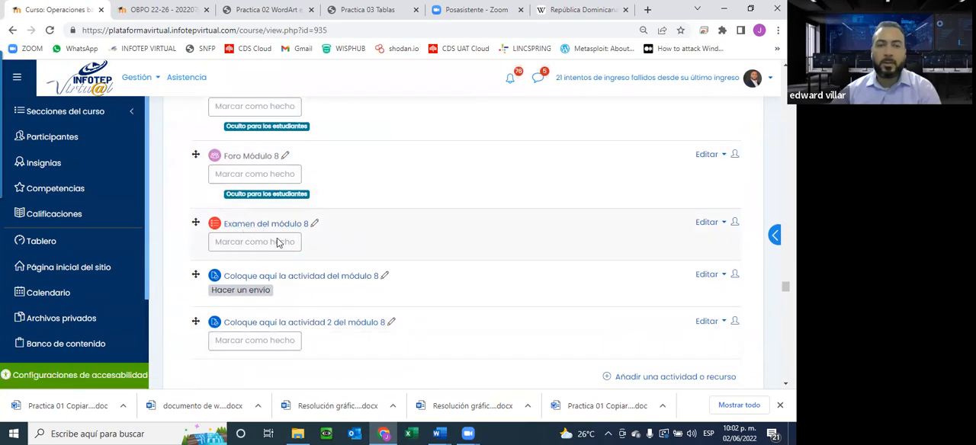
pyautogui.scroll(-4, 329, 285)
pyautogui.scroll(-1, 347, 254)
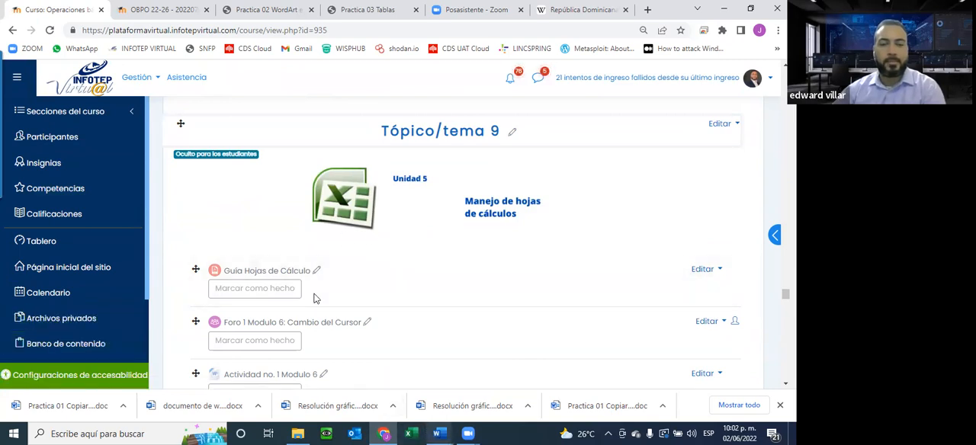
# Look over the open Practica 02 WordArt PDF and bring the Practica 03 Tablas PDF back into view.
pyautogui.click(158, 10)
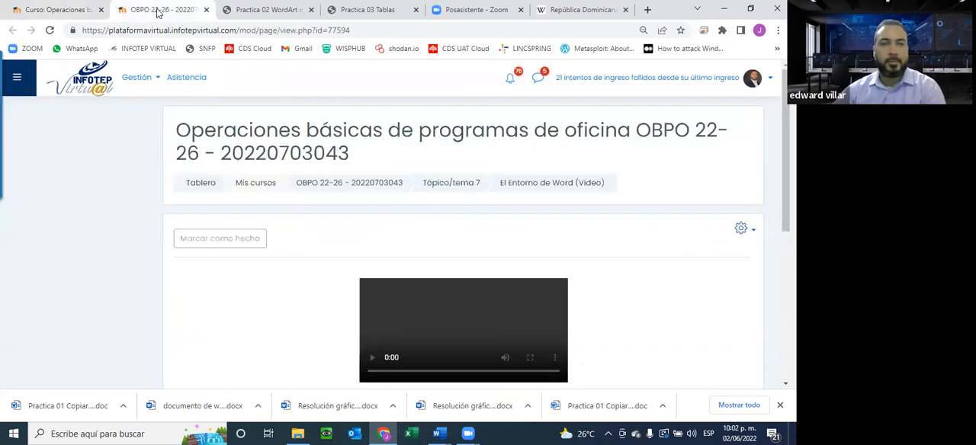
pyautogui.click(263, 11)
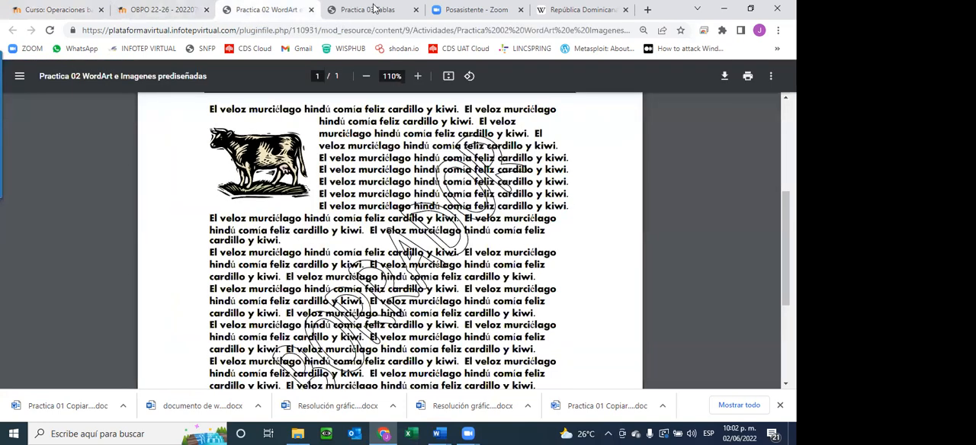
pyautogui.click(370, 10)
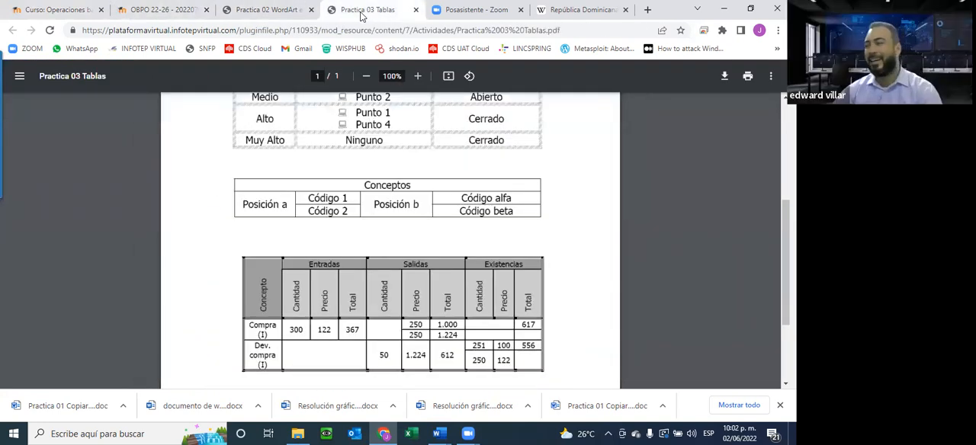